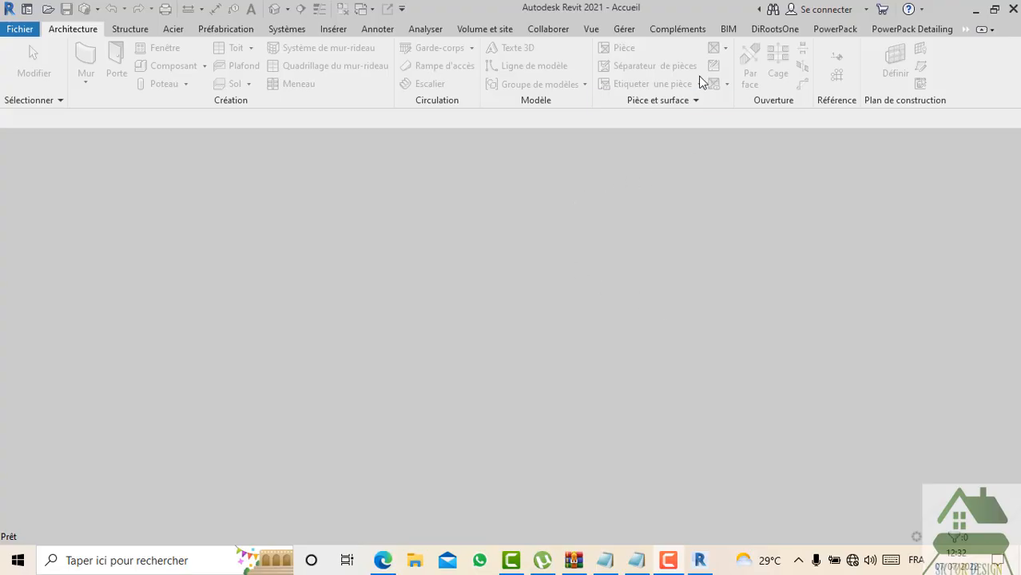
# Step: Open the recent project PROJET TUTO FERRAILLAGE in its 3D view
pyautogui.click(26, 11)
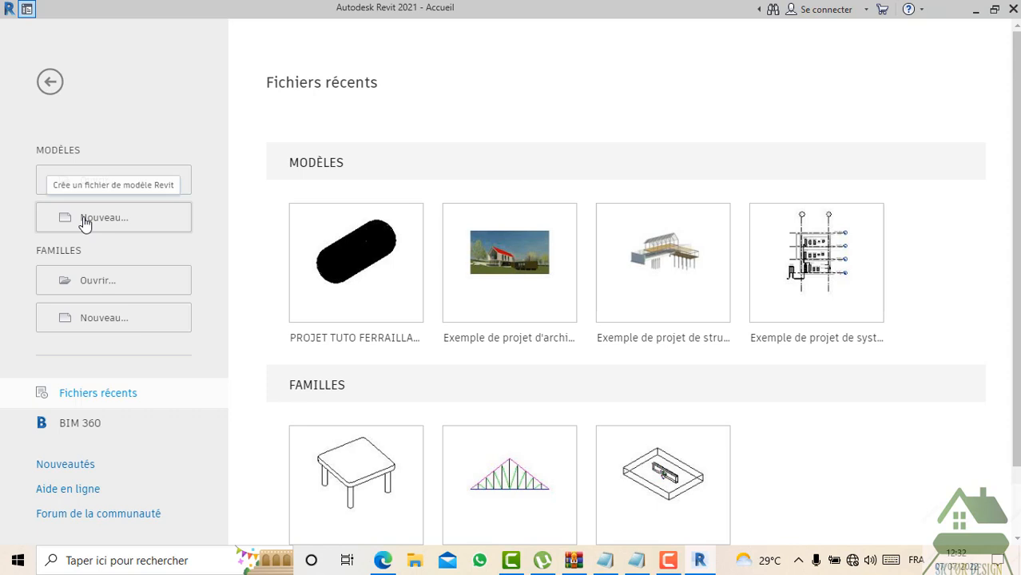
pyautogui.click(380, 255)
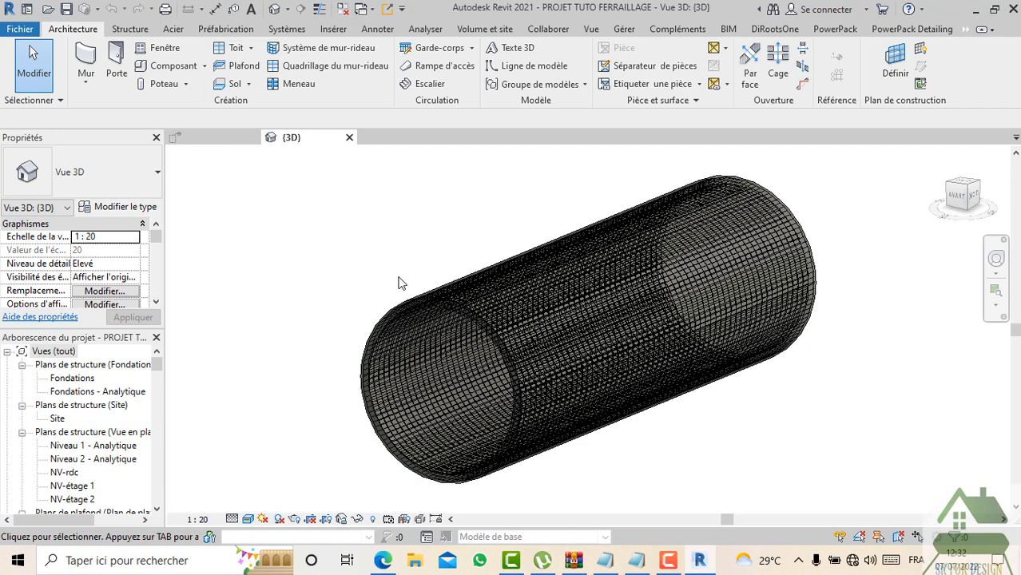
pyautogui.scroll(-2, 399, 281)
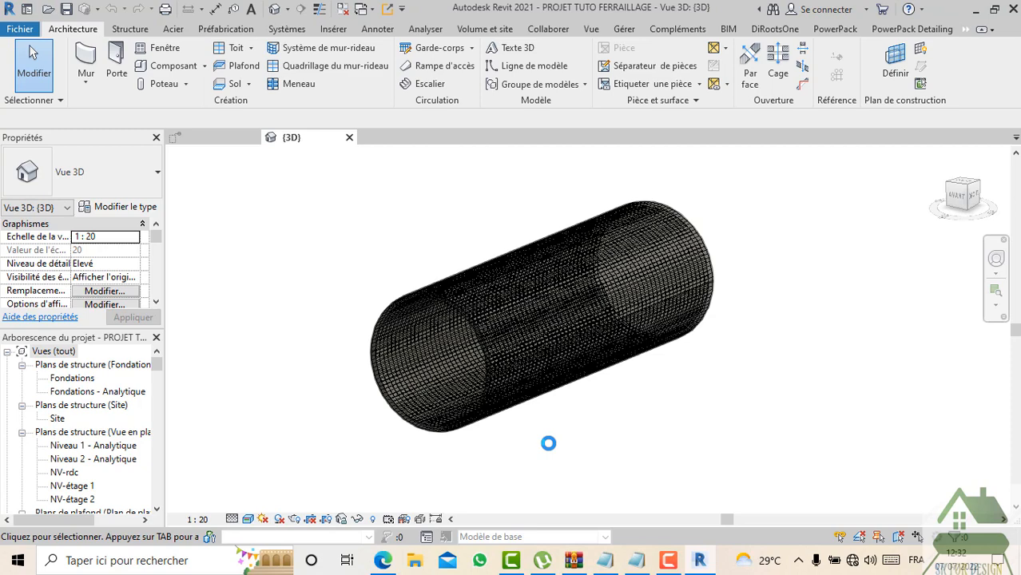
pyautogui.scroll(-1, 548, 443)
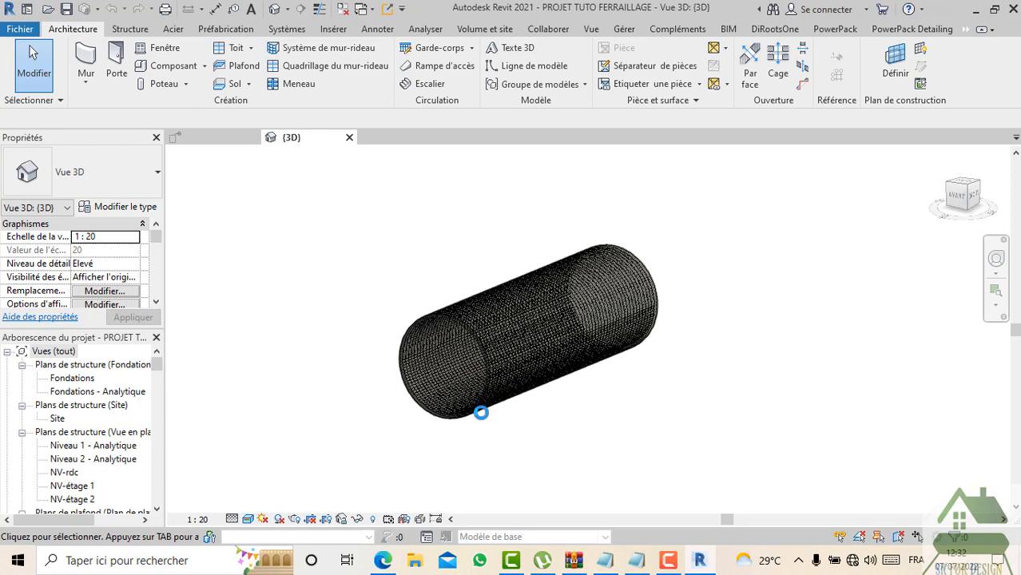
# Step: Hide all elements of the reinforced pipe model, including its end pieces, in the 3D view
pyautogui.click(488, 421)
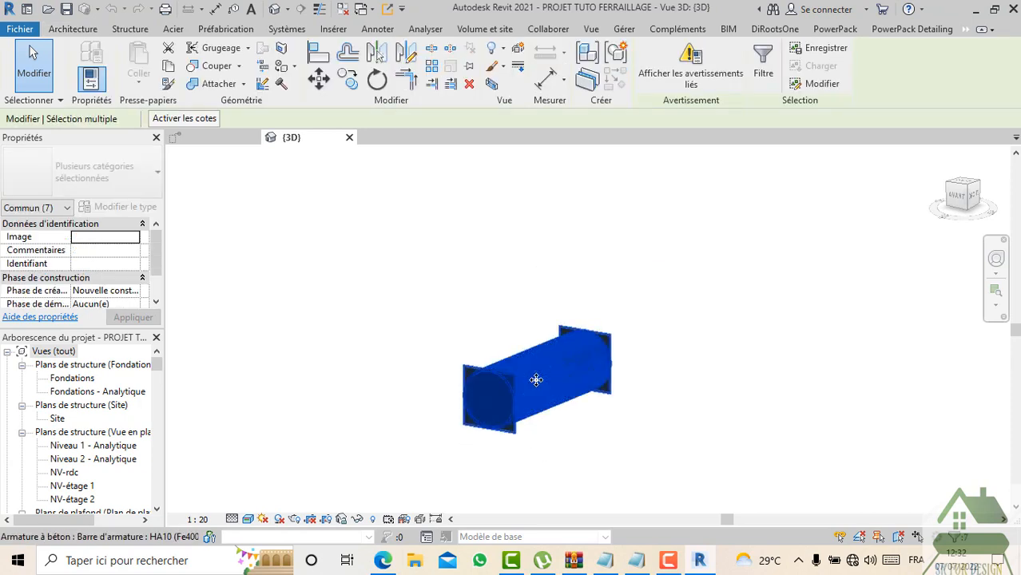
pyautogui.rightClick(536, 389)
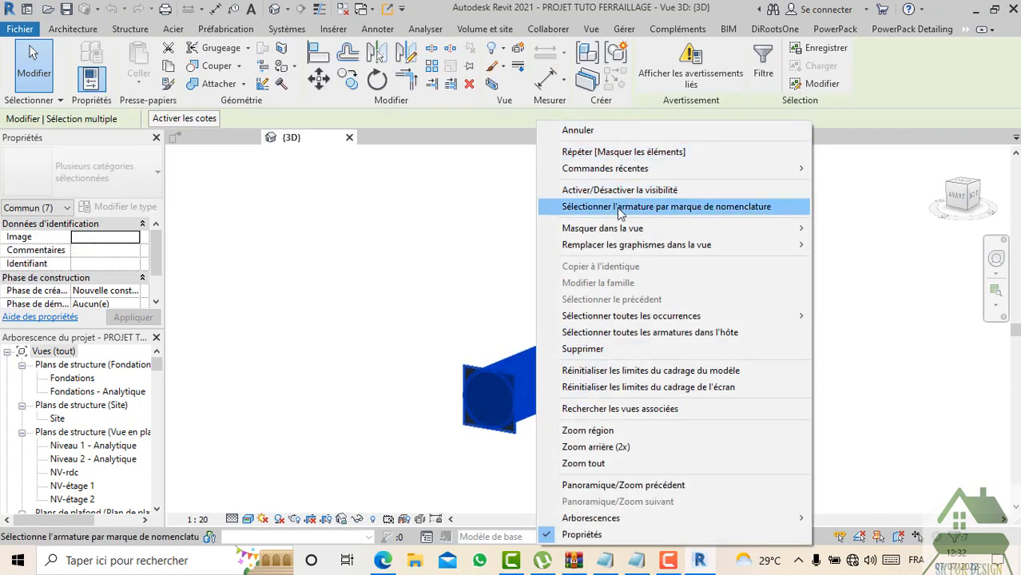
pyautogui.moveTo(707, 232)
pyautogui.click(850, 229)
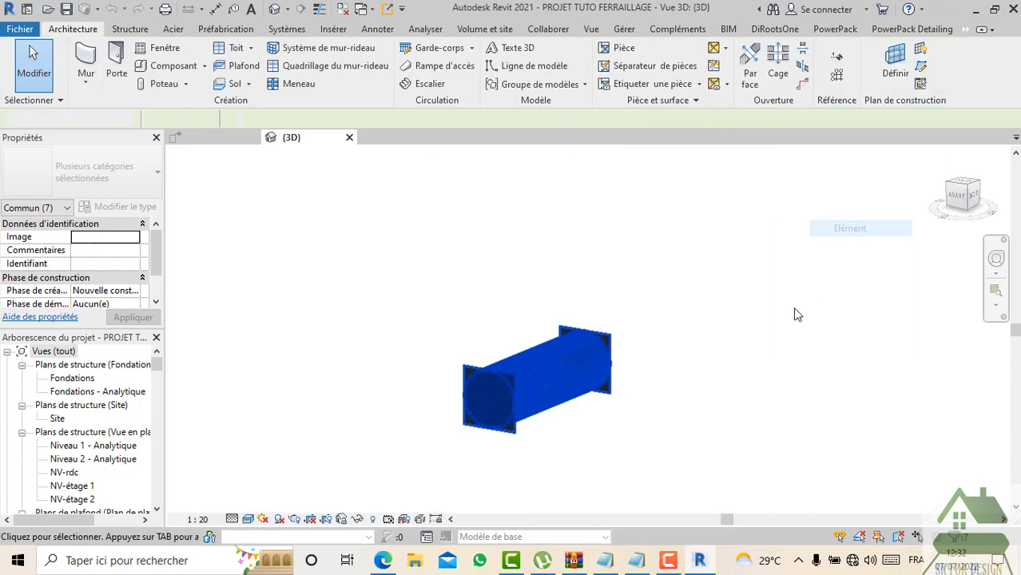
# Step: Turn off the section box (Zone de coupe) of the 3D view to show the whole building
pyautogui.scroll(-3, 107, 276)
pyautogui.scroll(-5, 107, 275)
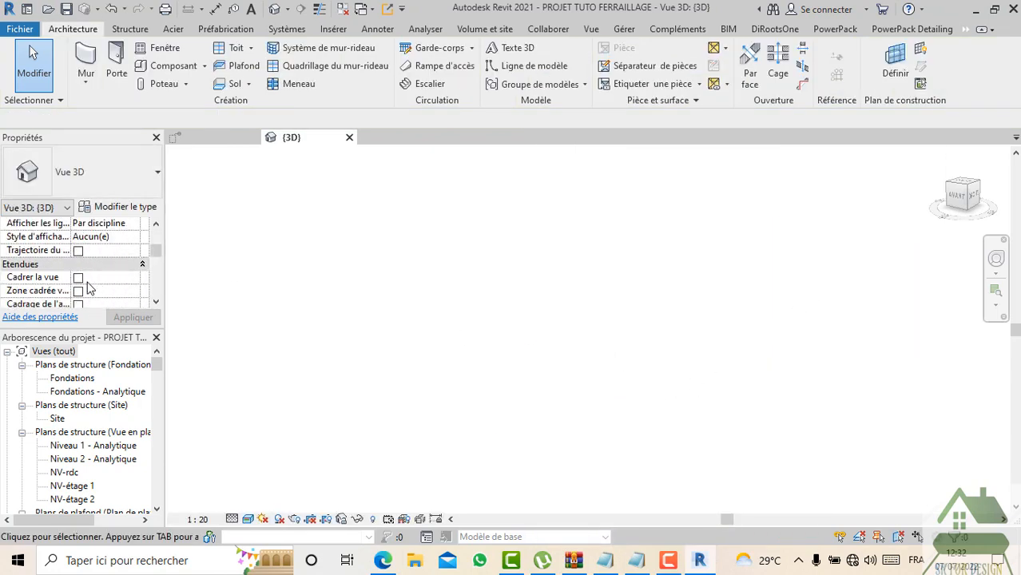
pyautogui.click(79, 291)
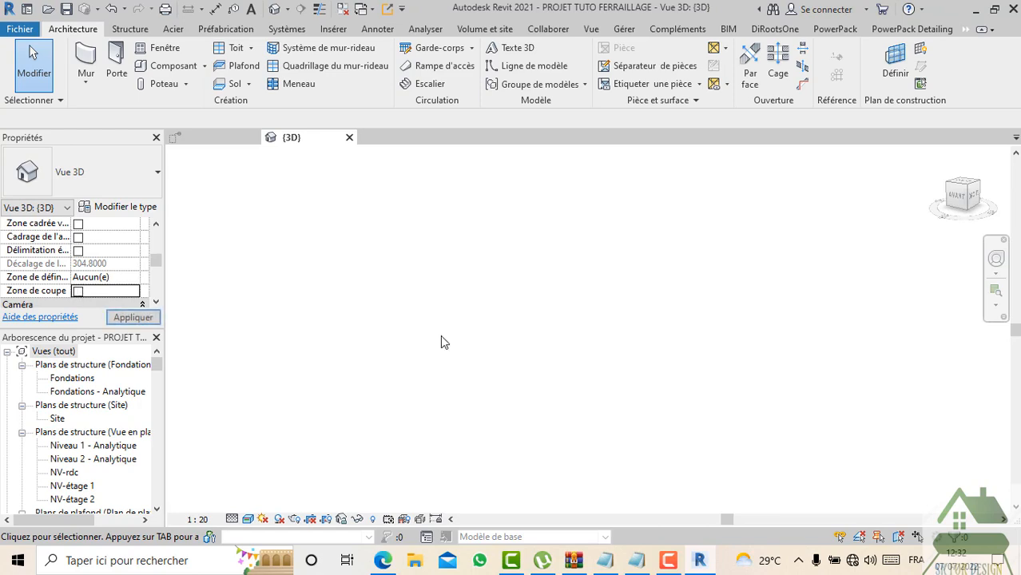
pyautogui.scroll(5, 739, 352)
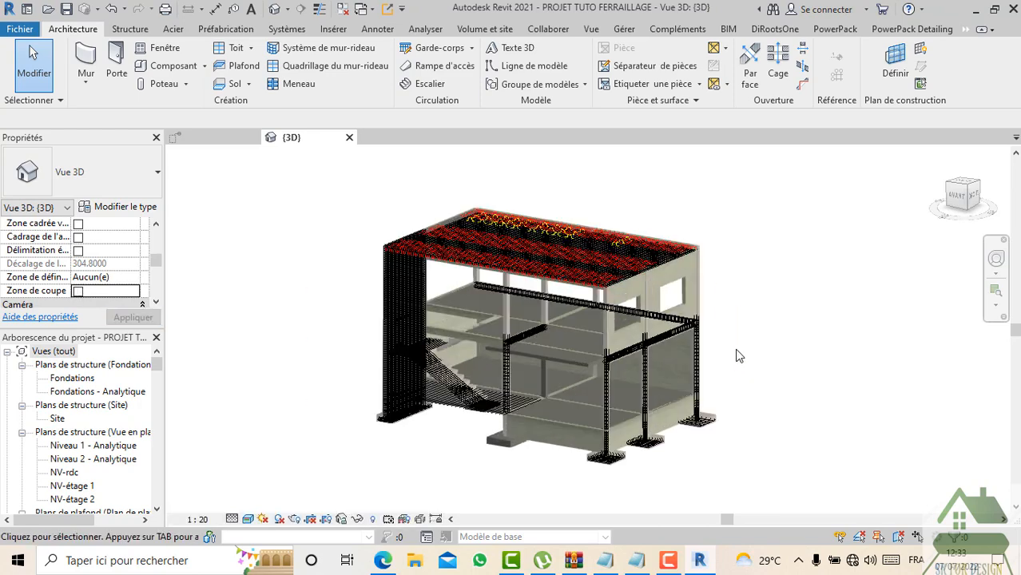
pyautogui.scroll(-1, 731, 353)
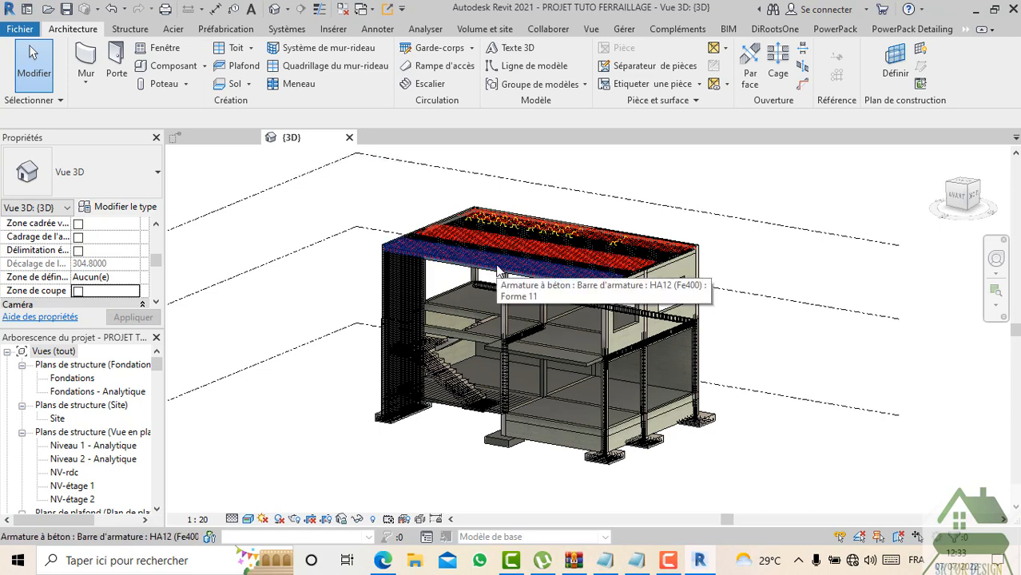
# Step: Look through the project's sections, detail views and schedules, and open the sheet S.1 - Ferraillage poteau P1
pyautogui.scroll(-3, 79, 400)
pyautogui.scroll(-4, 88, 420)
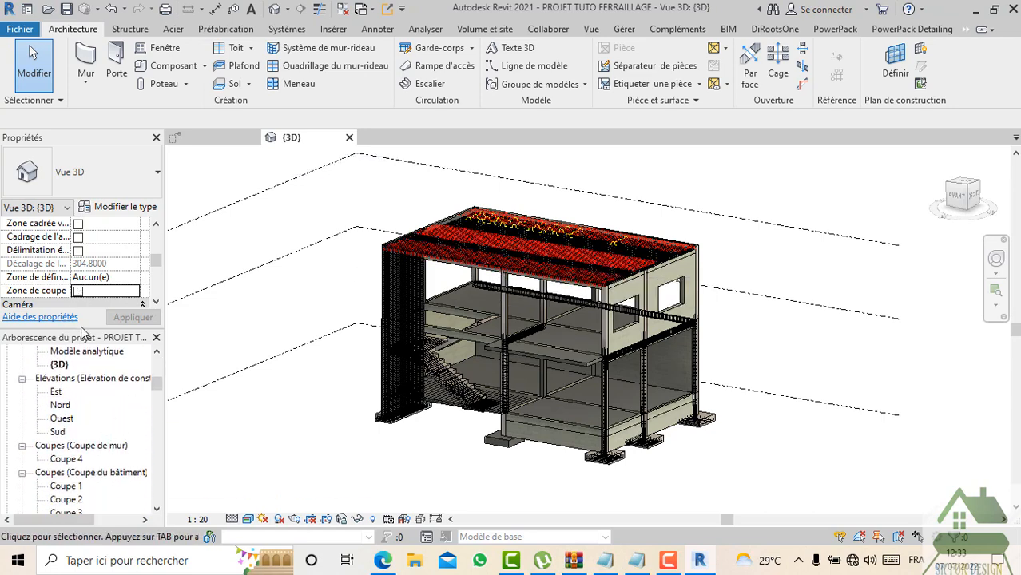
pyautogui.scroll(-2, 87, 459)
pyautogui.scroll(-2, 71, 421)
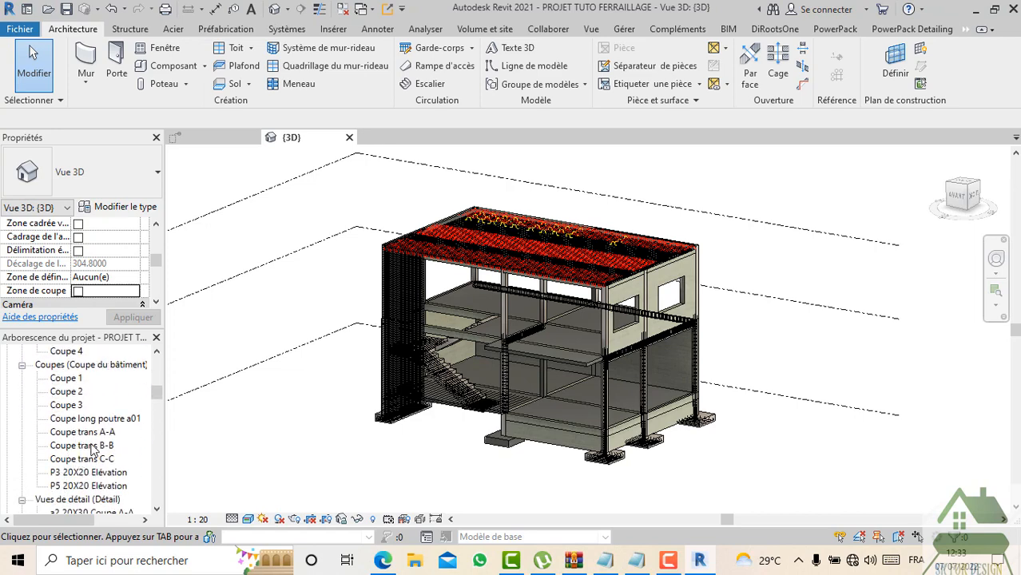
pyautogui.scroll(-3, 84, 459)
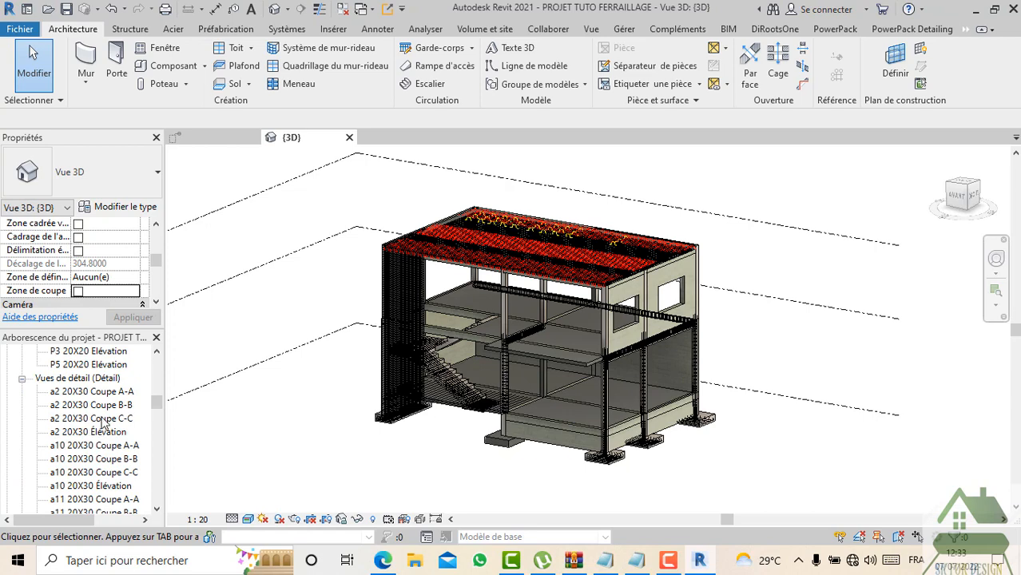
pyautogui.scroll(-4, 94, 447)
pyautogui.scroll(-10, 91, 443)
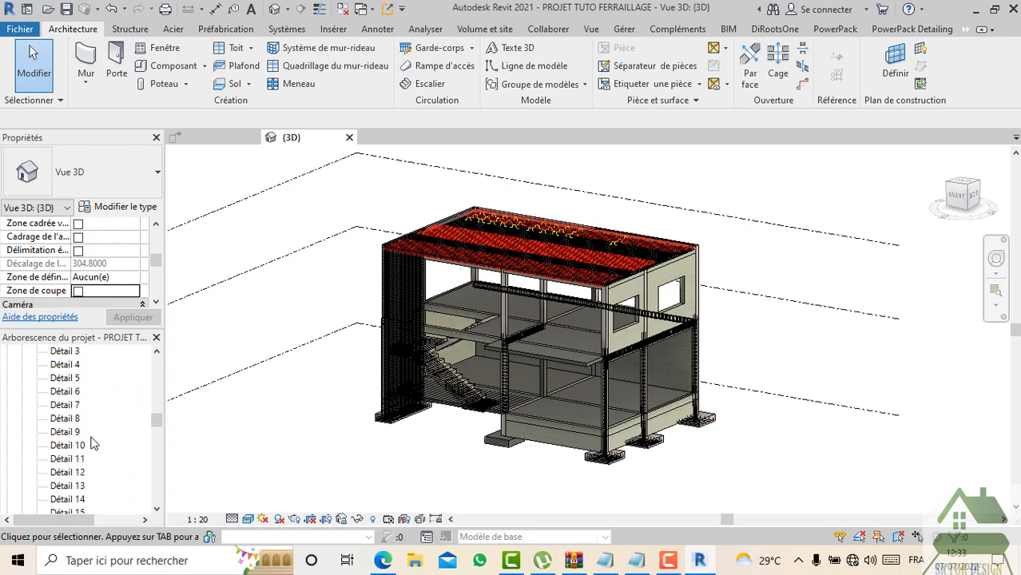
pyautogui.scroll(-10, 91, 460)
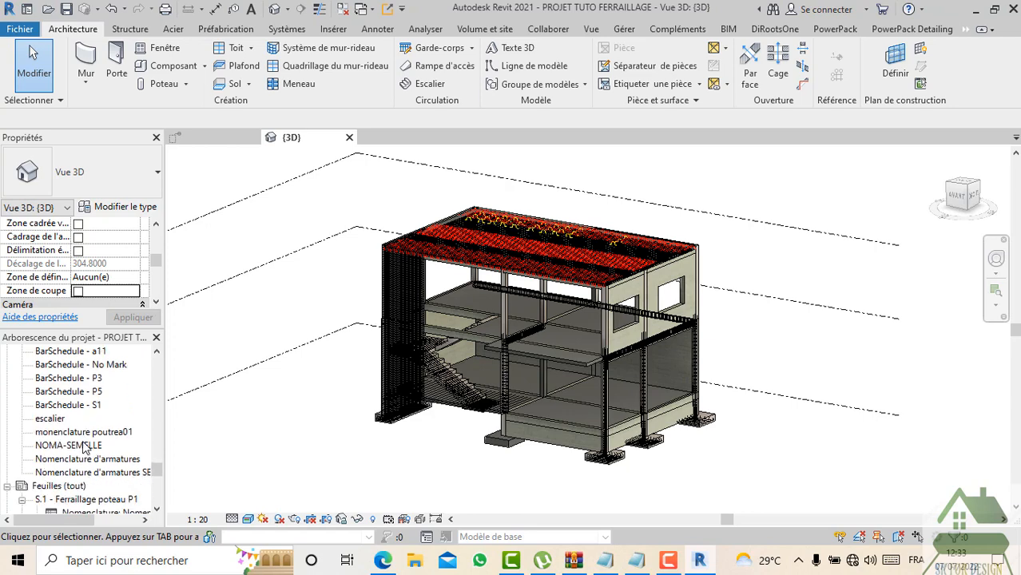
pyautogui.scroll(-2, 80, 428)
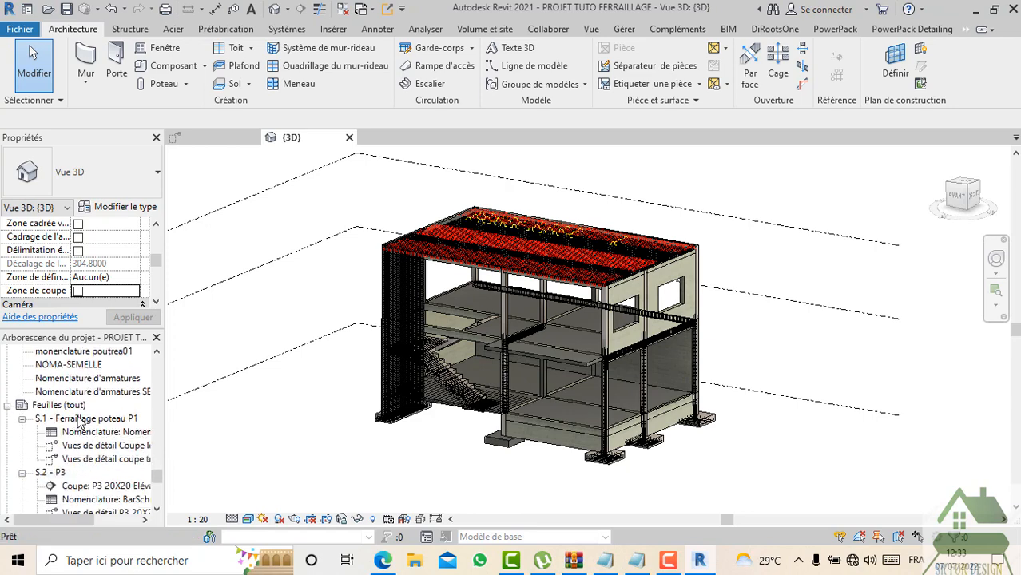
pyautogui.doubleClick(79, 417)
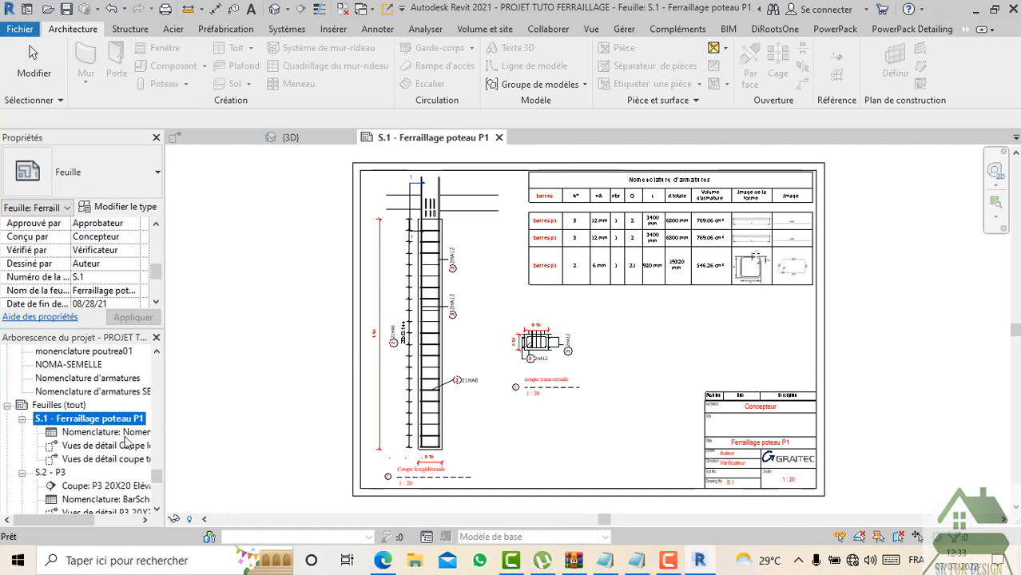
# Step: Open the sheet S.6 - Sans nom and examine the footing reinforcement views and the NOMA-SEMELLE schedule
pyautogui.scroll(-1, 96, 443)
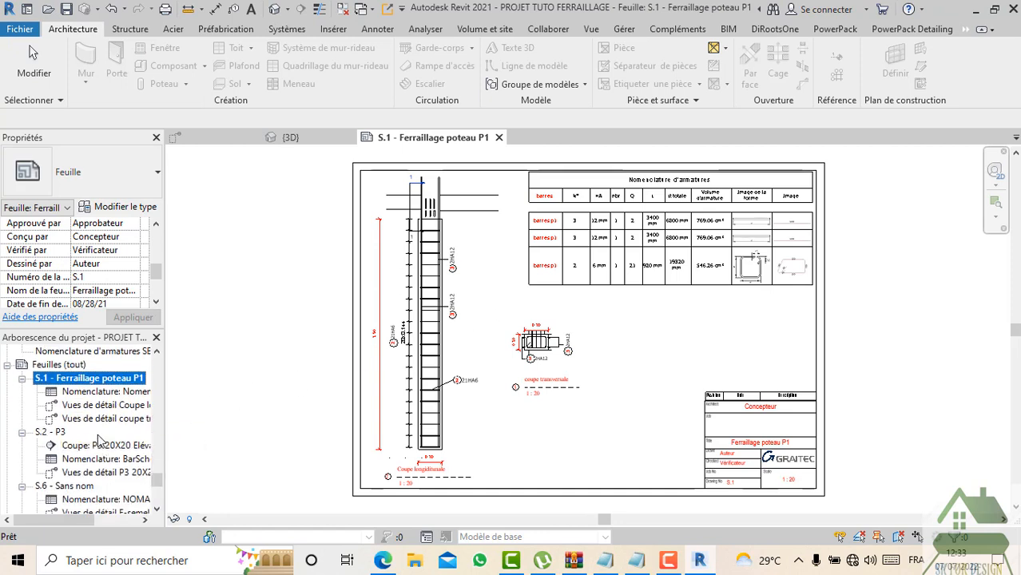
pyautogui.scroll(-1, 98, 440)
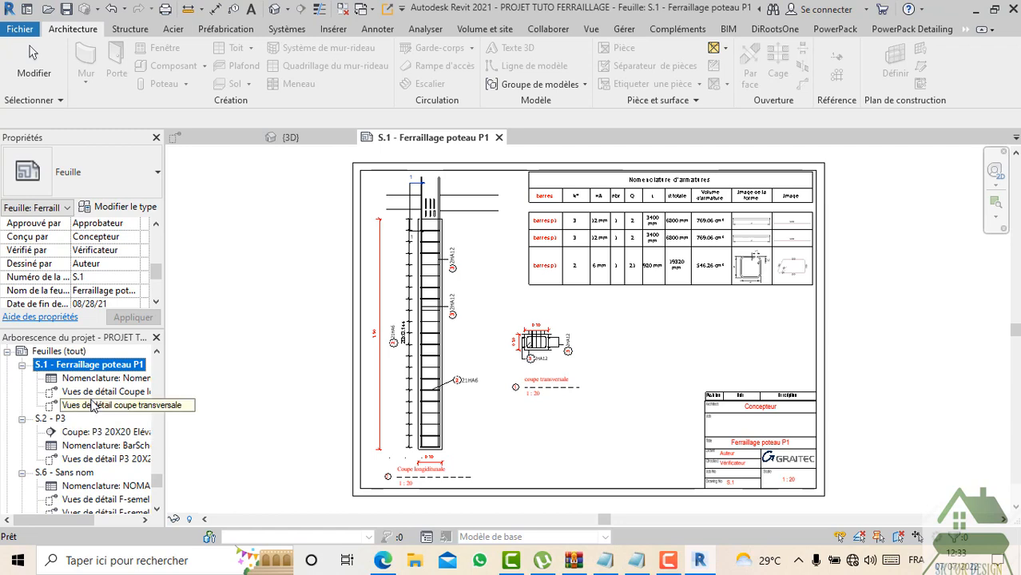
pyautogui.scroll(-2, 95, 439)
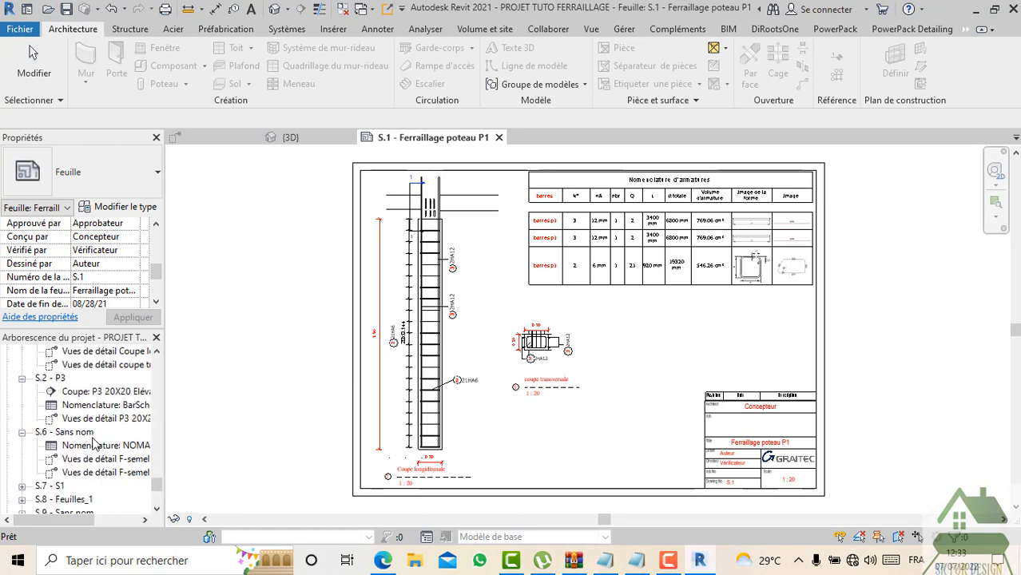
pyautogui.click(76, 432)
pyautogui.doubleClick(86, 435)
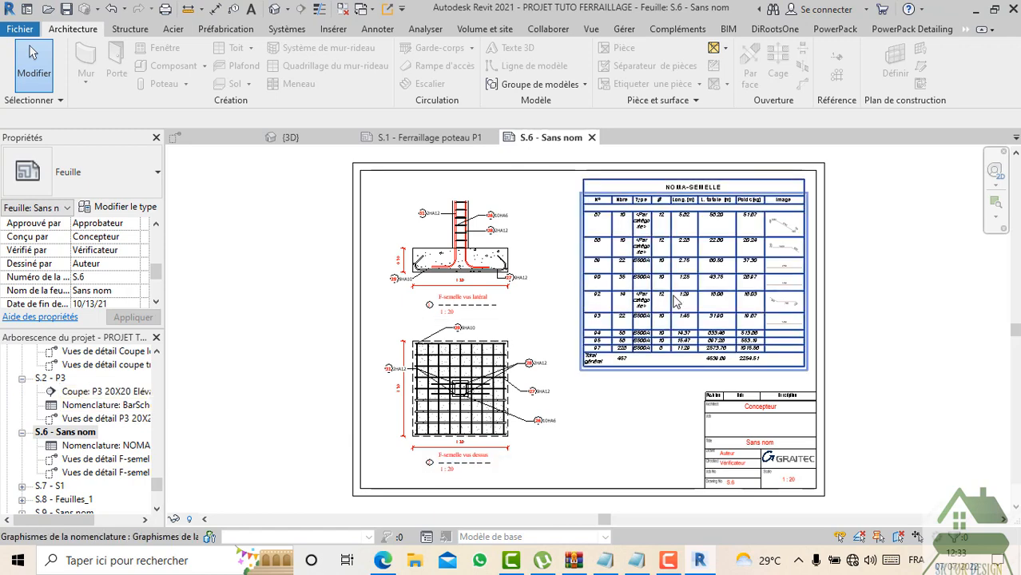
pyautogui.scroll(2, 503, 284)
pyautogui.scroll(1, 500, 293)
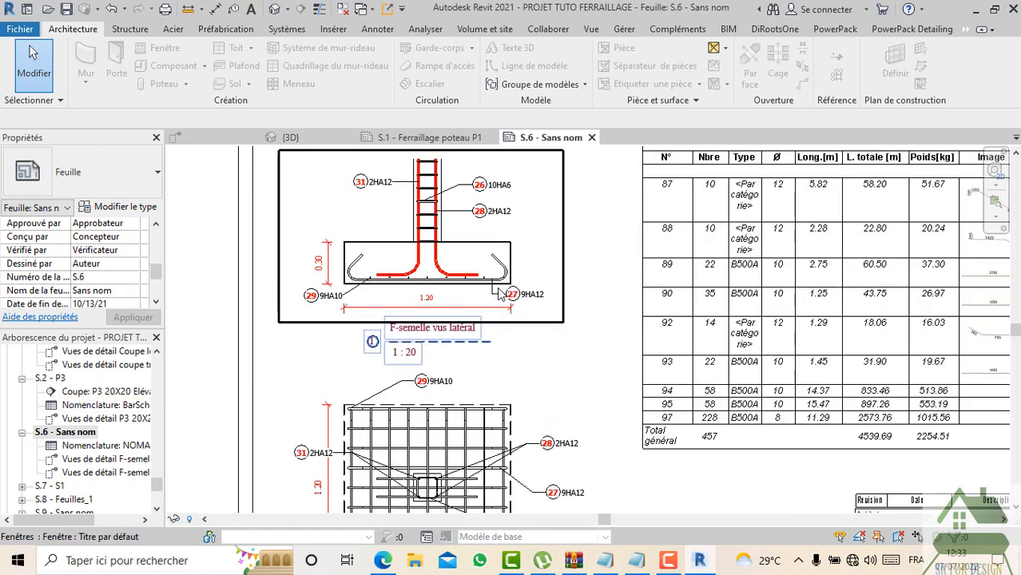
pyautogui.scroll(-2, 486, 270)
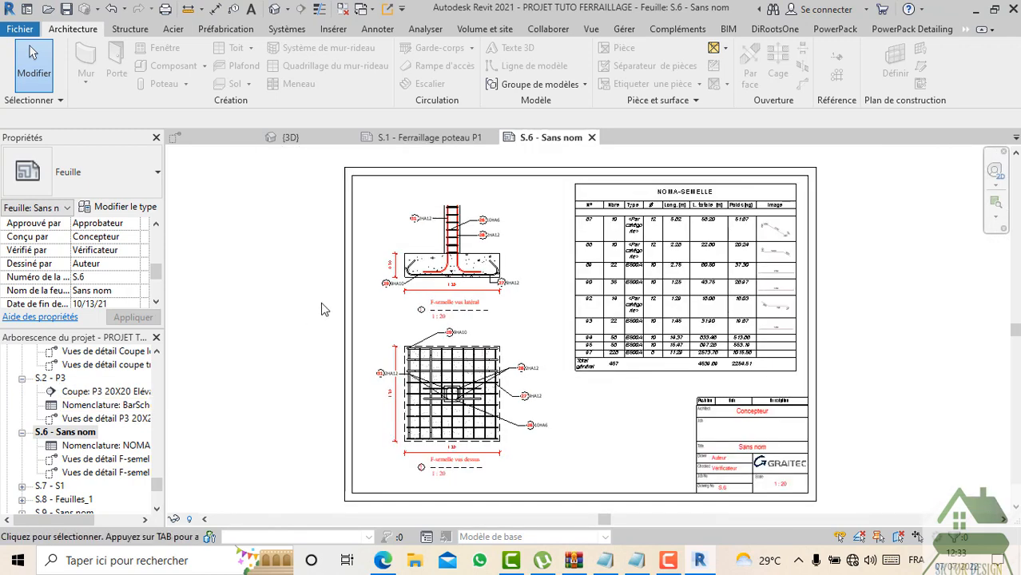
pyautogui.scroll(3, 325, 308)
pyautogui.scroll(-3, 319, 311)
# Step: Open the sheet S.11 - a11 and examine the beam's elevation, cross-sections and bar schedule
pyautogui.scroll(-3, 88, 431)
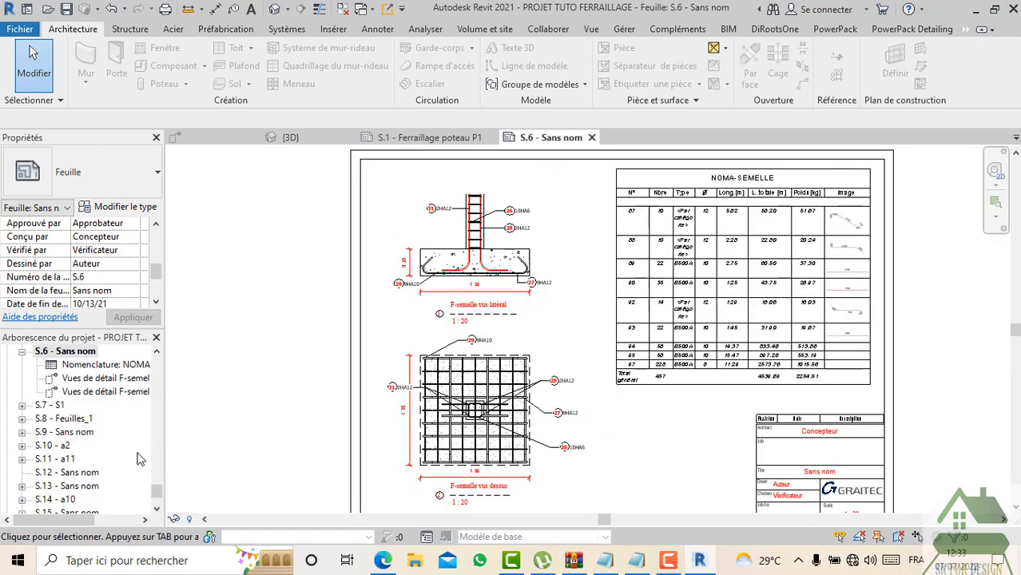
pyautogui.click(72, 445)
pyautogui.doubleClick(74, 433)
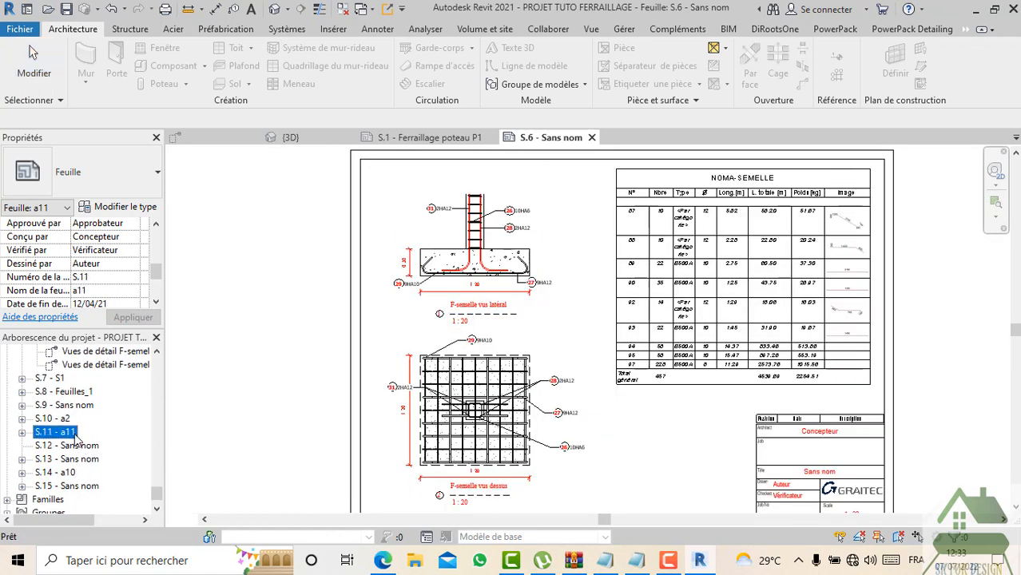
pyautogui.scroll(3, 503, 347)
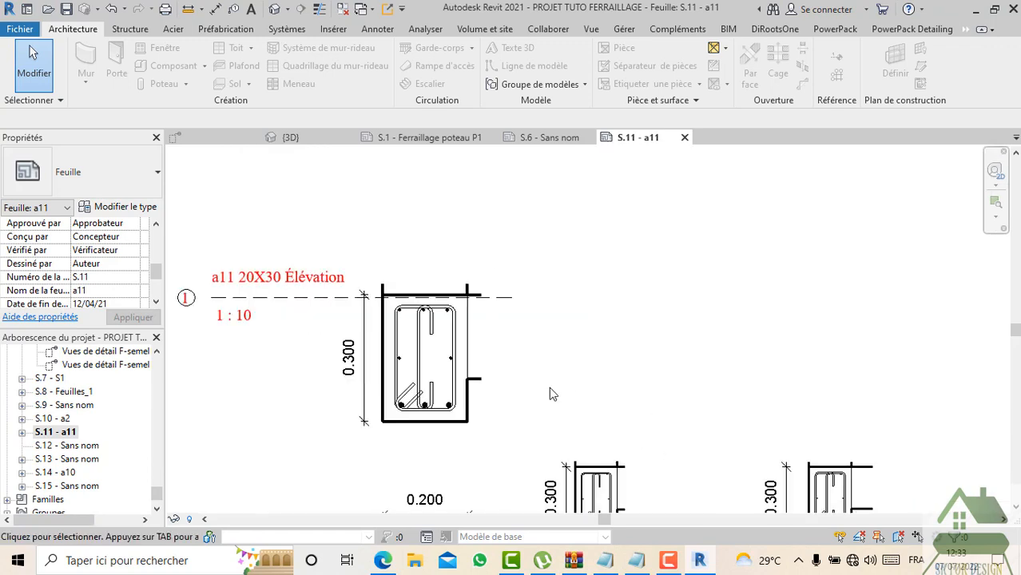
pyautogui.scroll(-3, 549, 392)
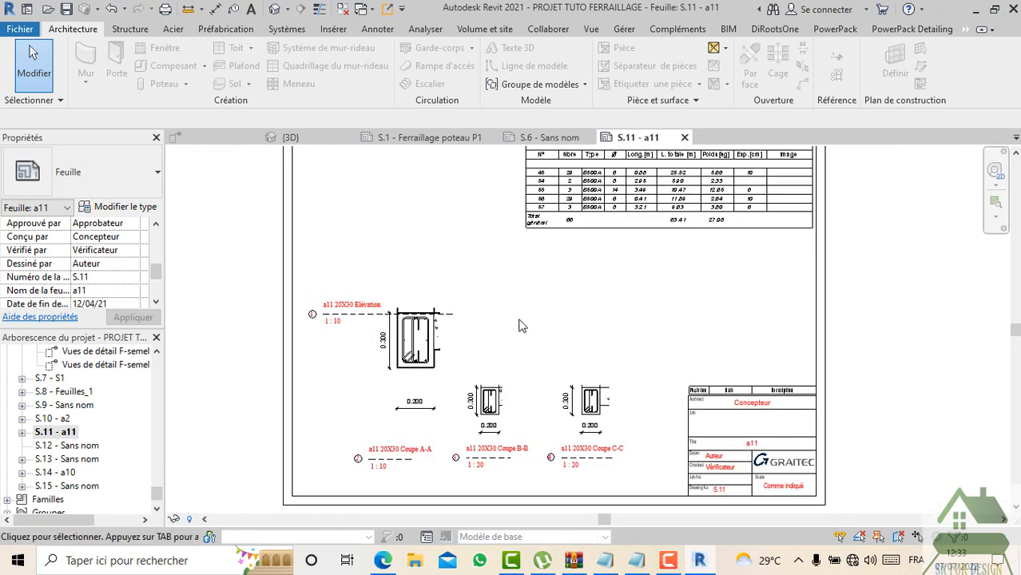
pyautogui.scroll(-4, 523, 327)
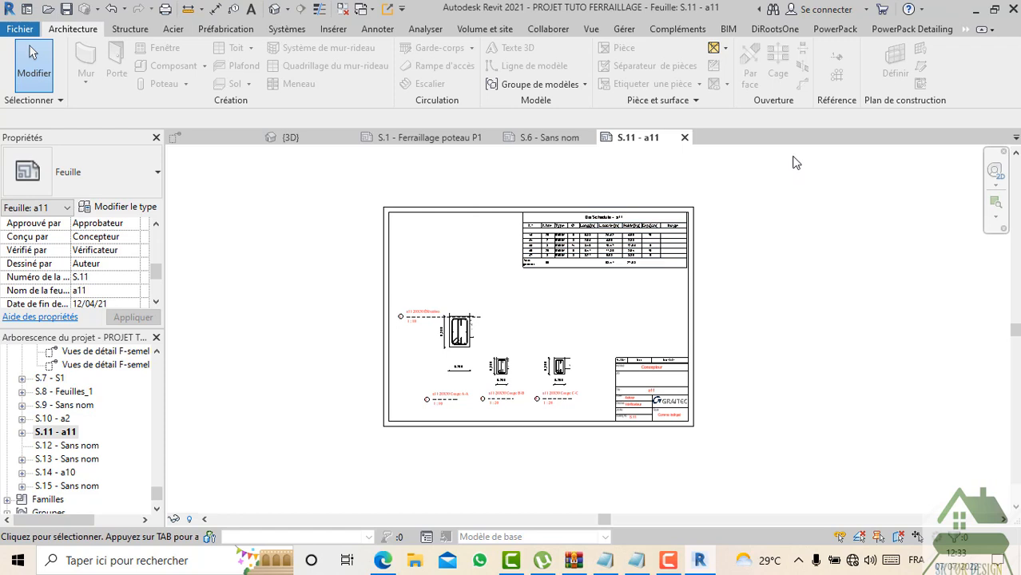
# Step: Set the PowerPack ribbon customization to Structure
pyautogui.click(826, 32)
pyautogui.click(144, 63)
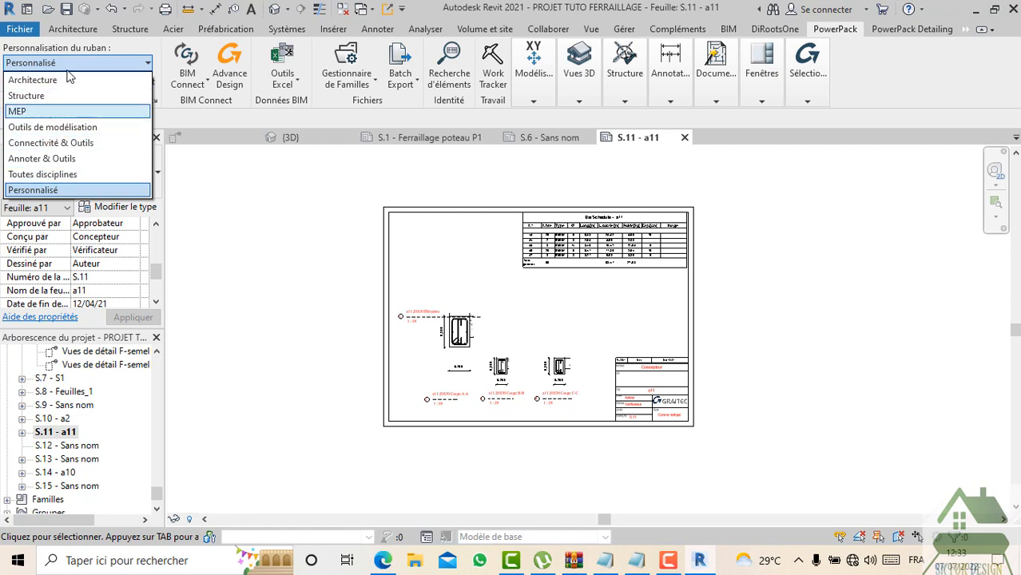
pyautogui.click(147, 66)
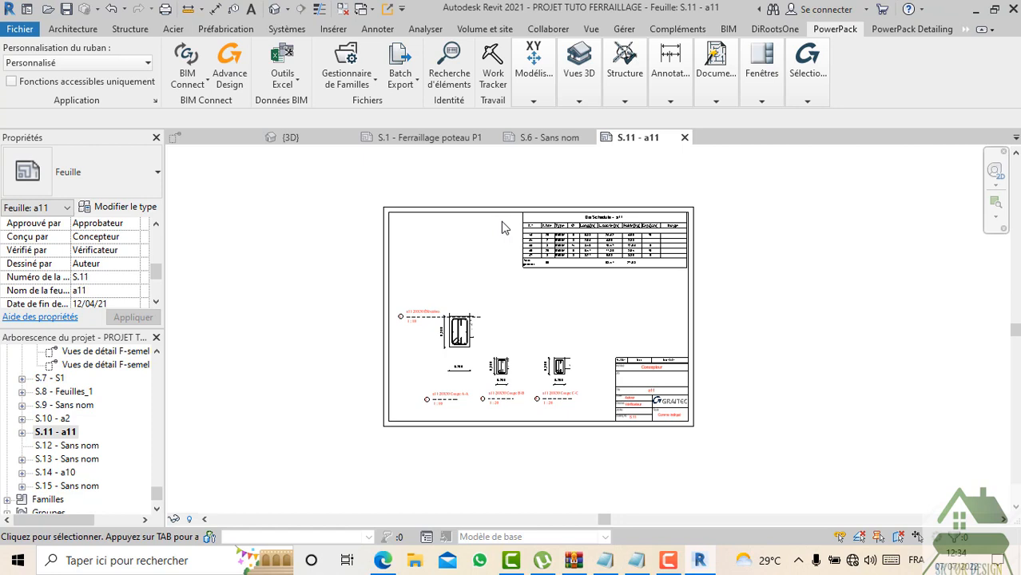
pyautogui.scroll(-2, 660, 207)
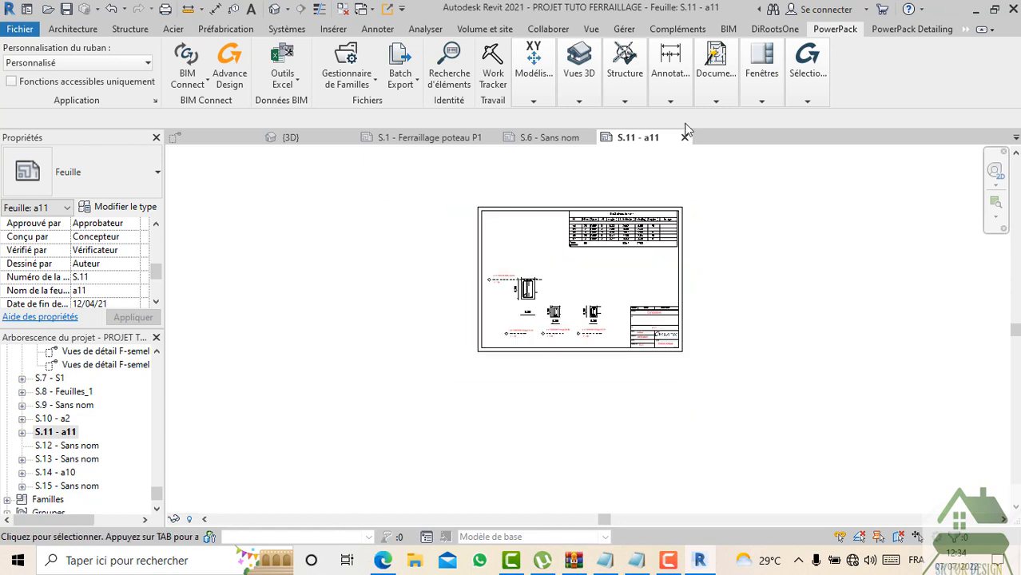
pyautogui.click(717, 98)
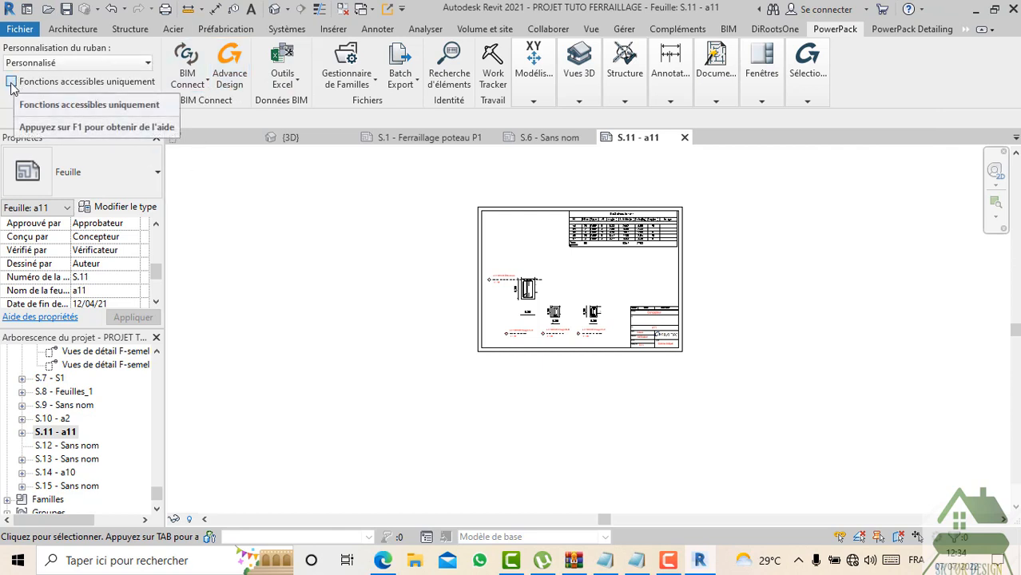
pyautogui.click(120, 63)
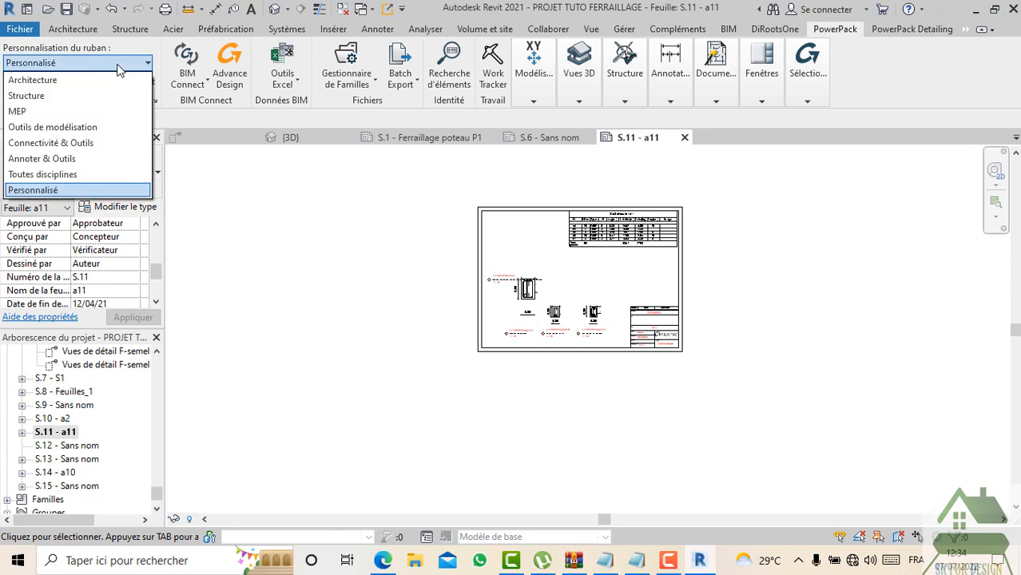
pyautogui.click(59, 100)
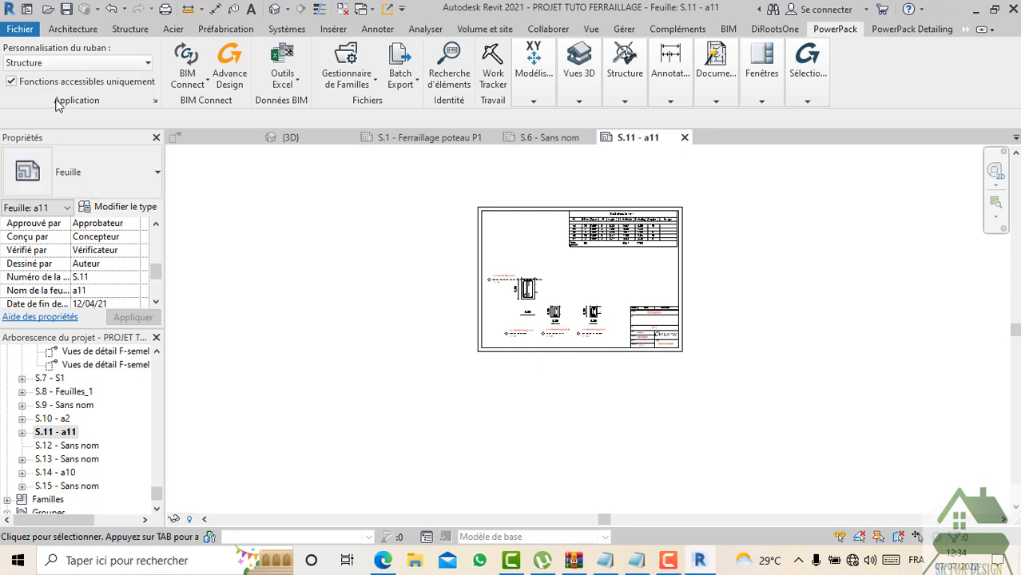
# Step: Try the ribbon presets Outils de modélisation, Architecture, MEP, Toutes disciplines and Connectivité & Outils in turn
pyautogui.click(108, 66)
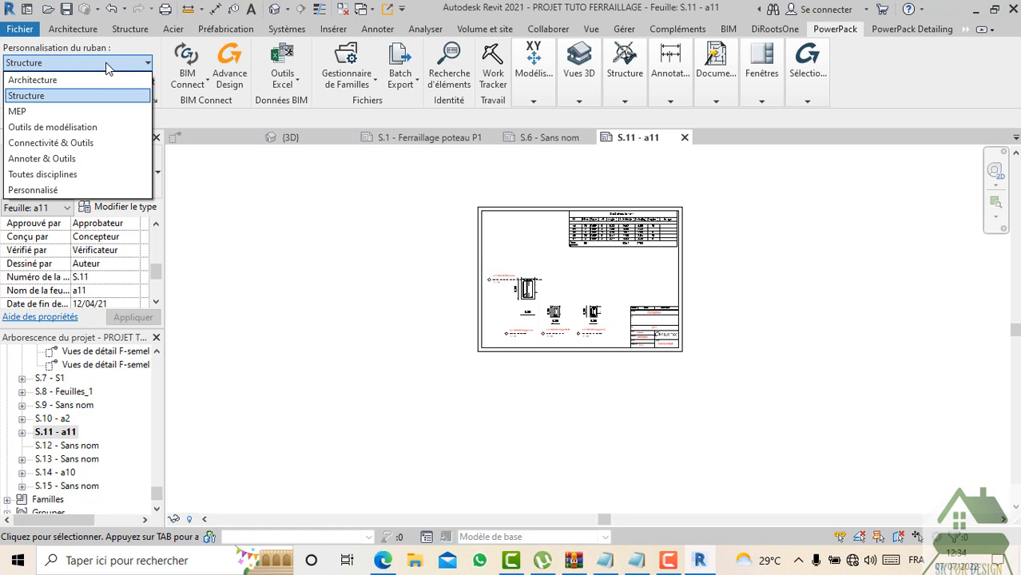
pyautogui.click(90, 129)
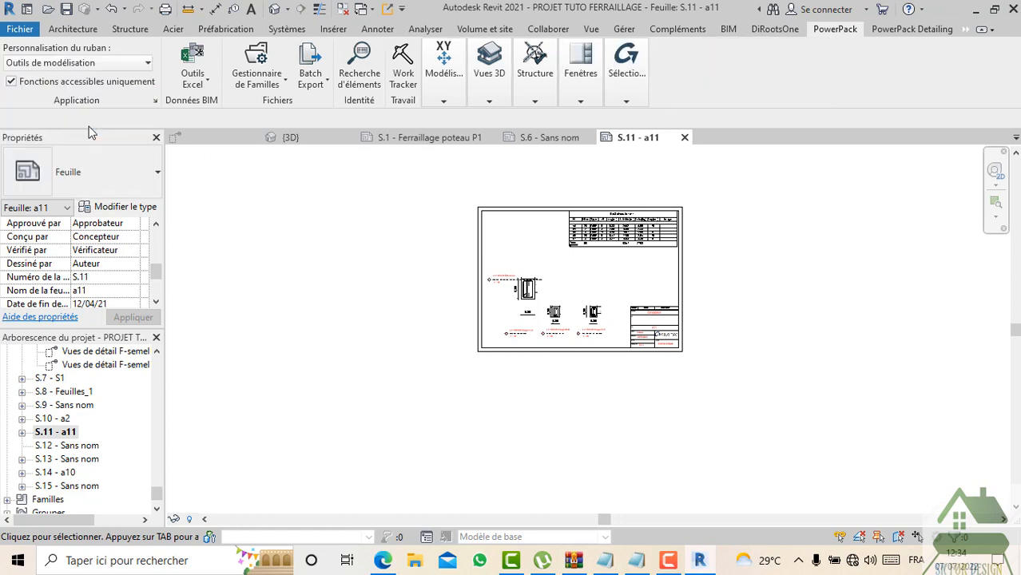
pyautogui.click(119, 64)
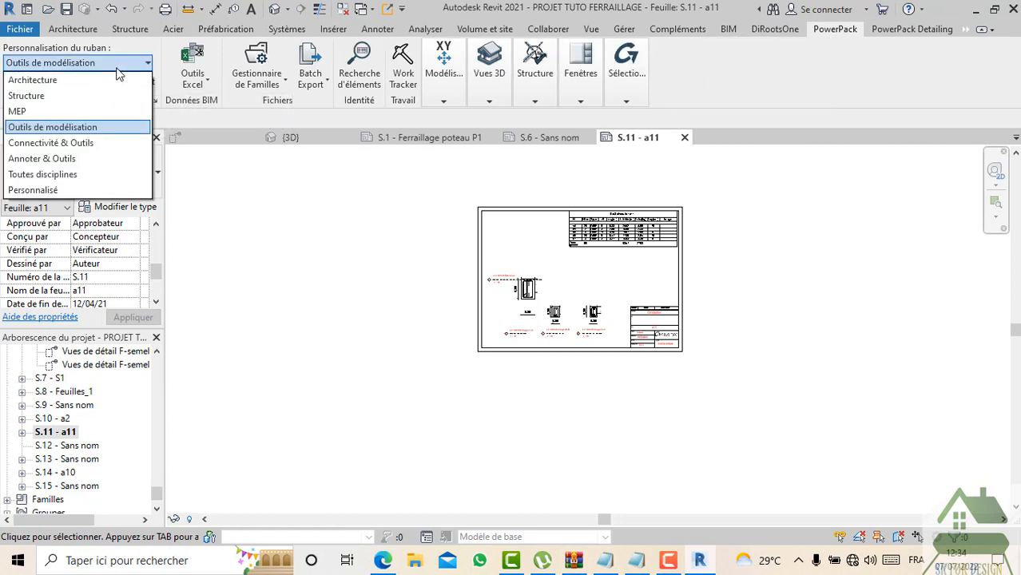
pyautogui.click(48, 83)
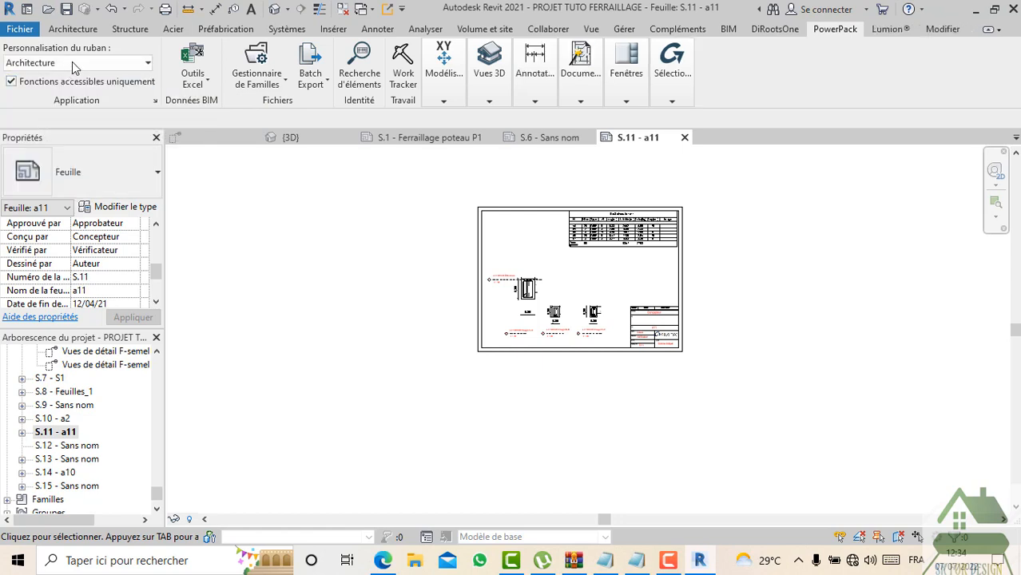
pyautogui.click(74, 63)
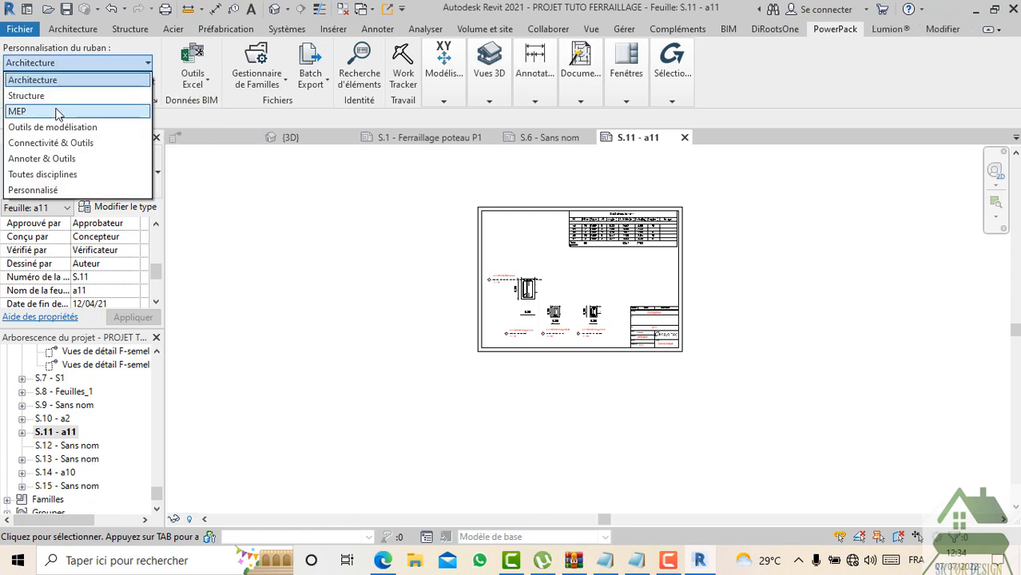
pyautogui.click(56, 112)
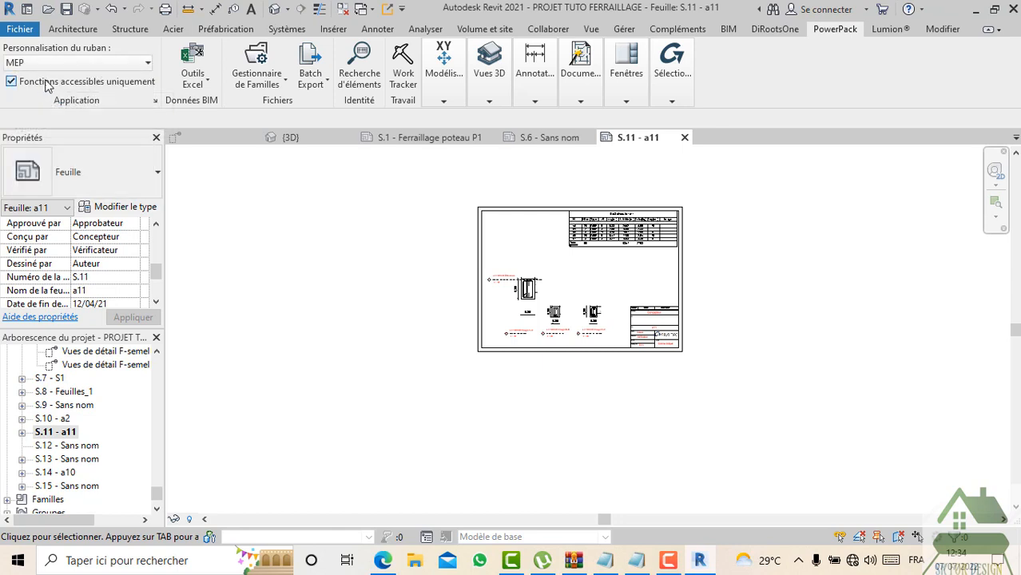
pyautogui.click(76, 63)
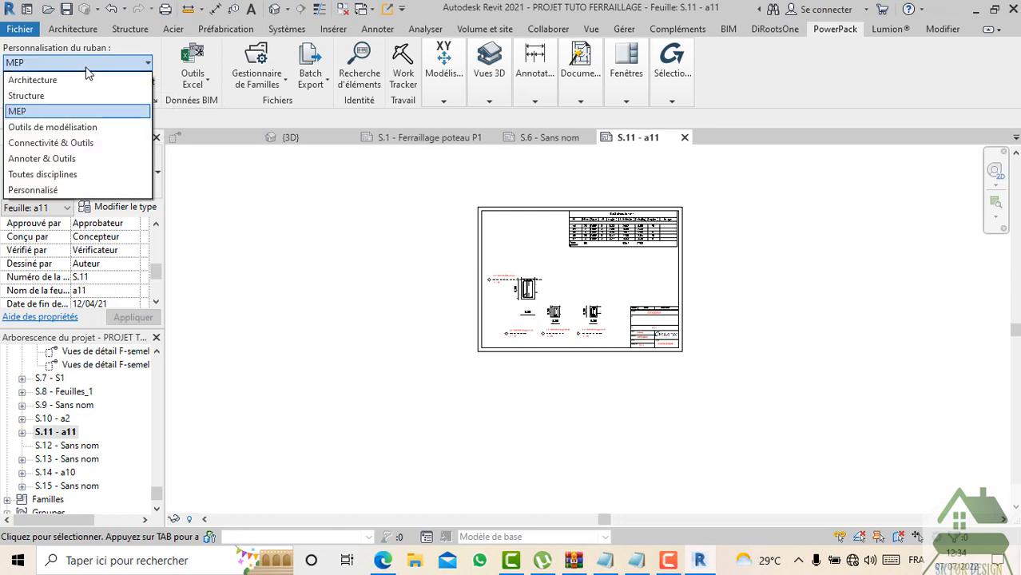
pyautogui.click(72, 174)
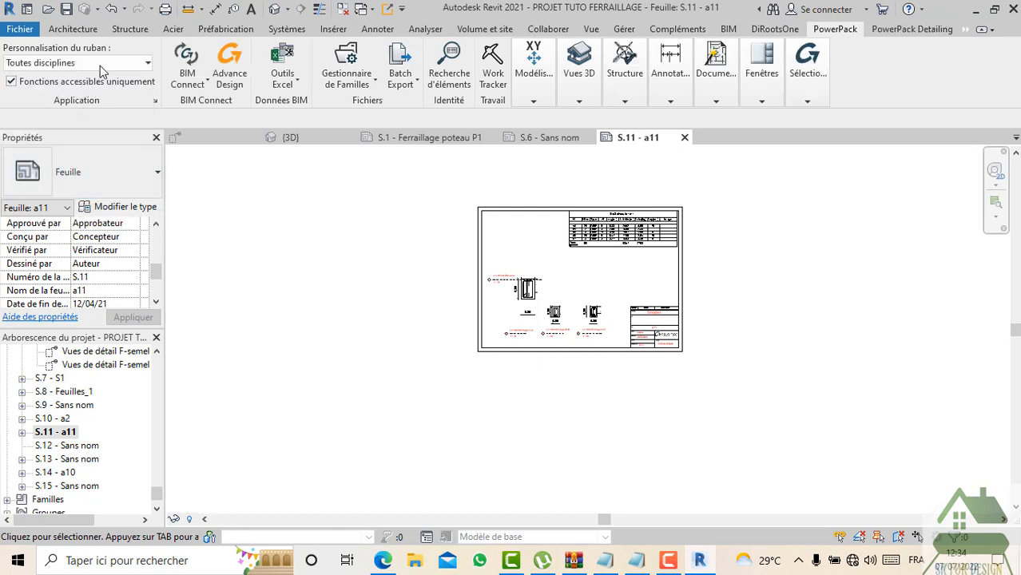
pyautogui.click(100, 64)
pyautogui.click(81, 144)
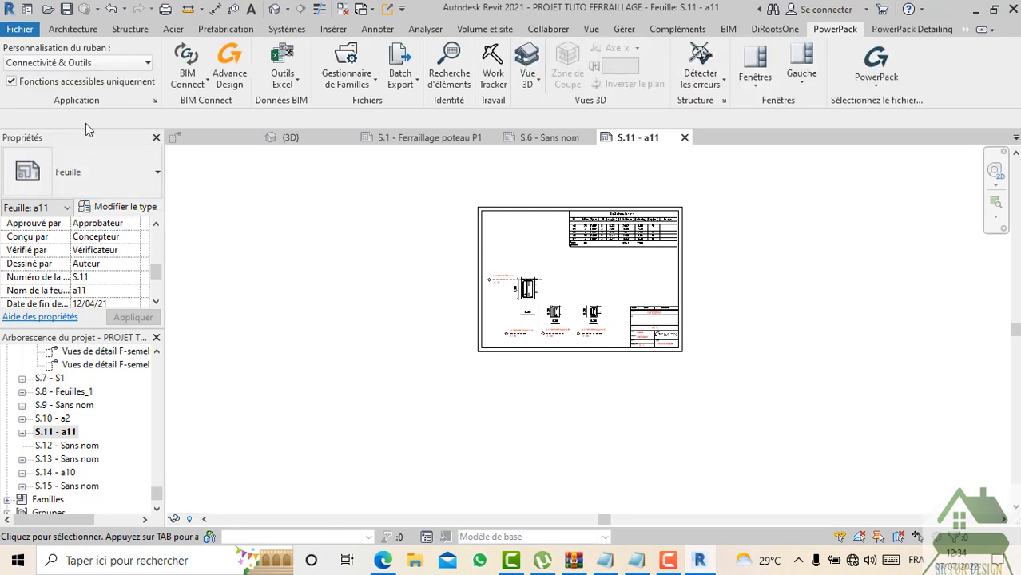
pyautogui.click(116, 66)
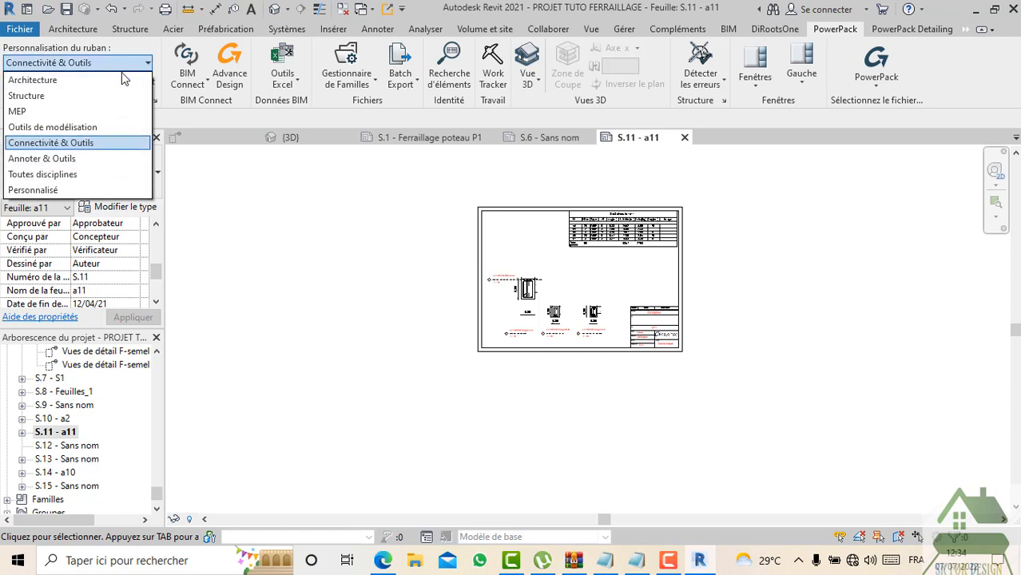
pyautogui.click(126, 64)
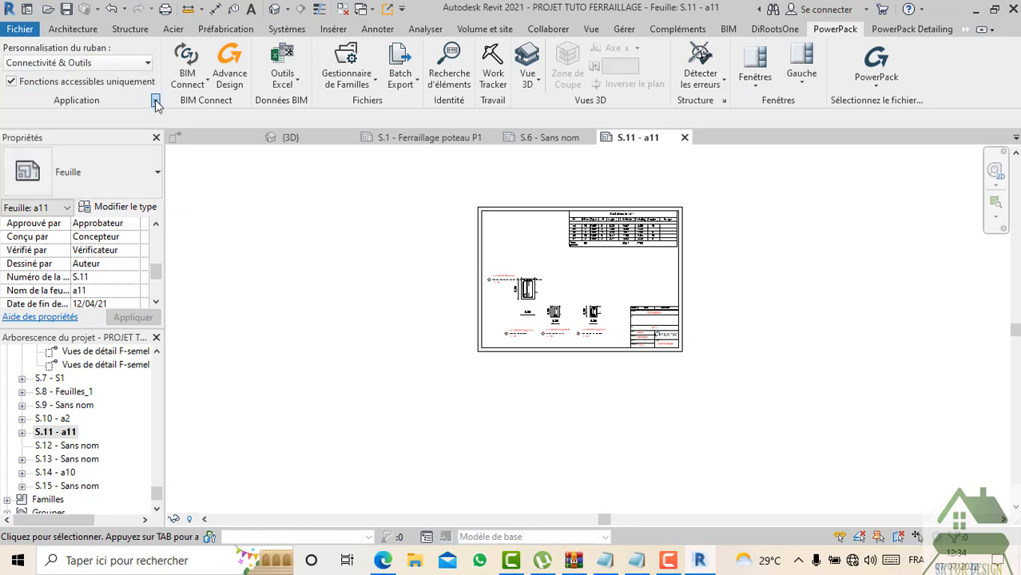
# Step: Open the PowerPack ribbon customization settings and examine the available commands from BIM Connect through Modélisation to Annotations
pyautogui.click(156, 101)
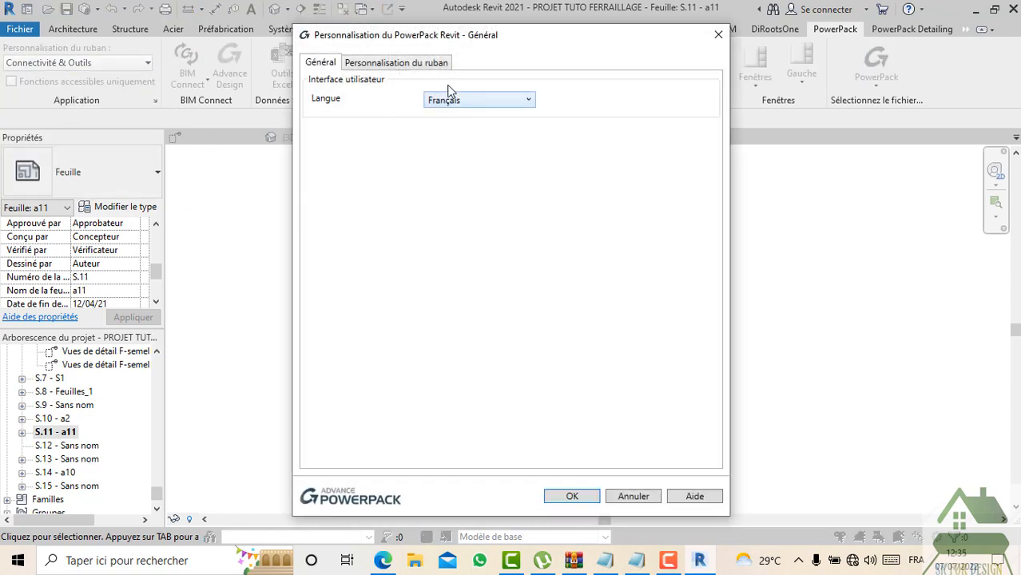
pyautogui.click(425, 66)
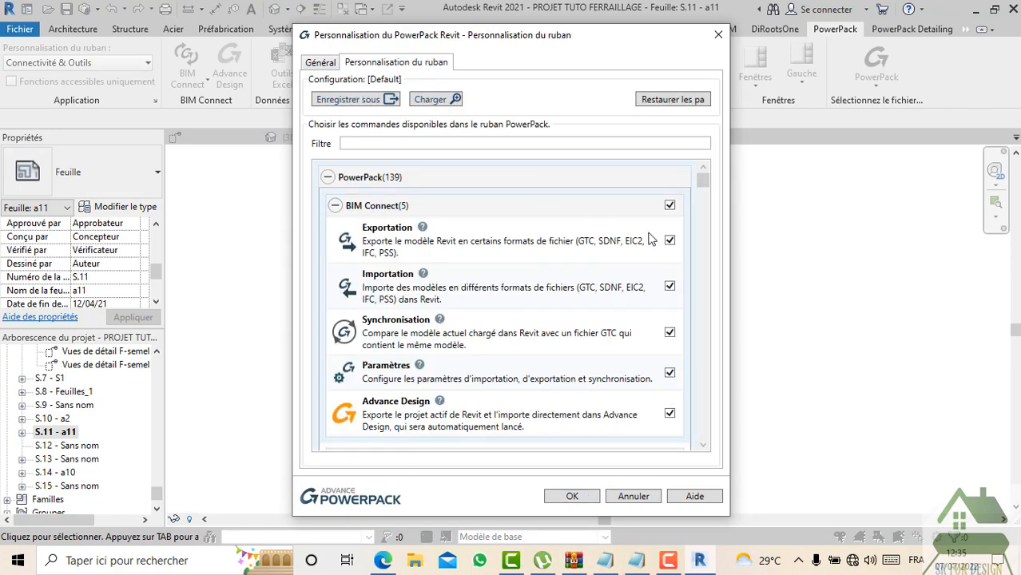
pyautogui.scroll(-3, 619, 284)
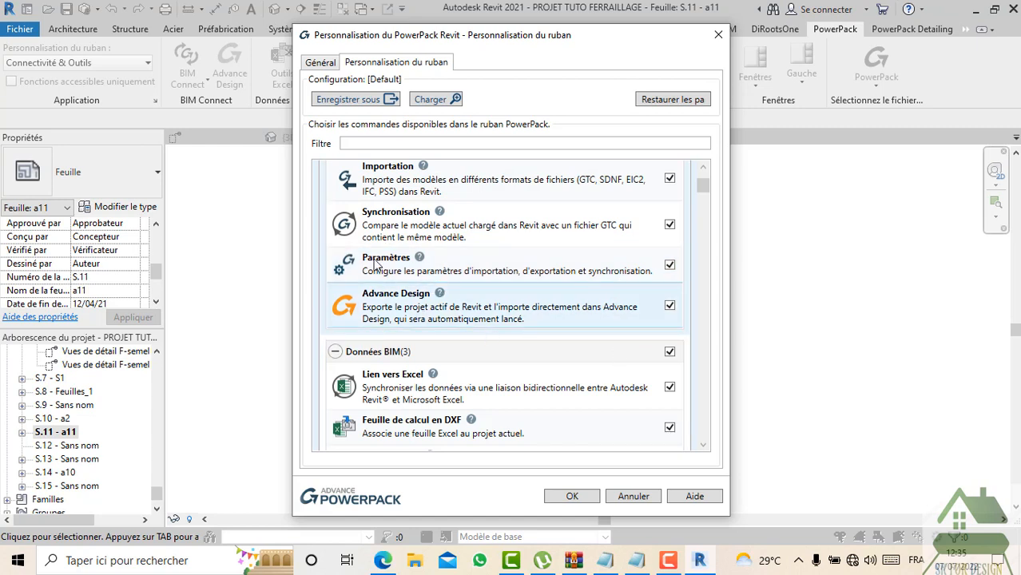
pyautogui.scroll(-2, 624, 374)
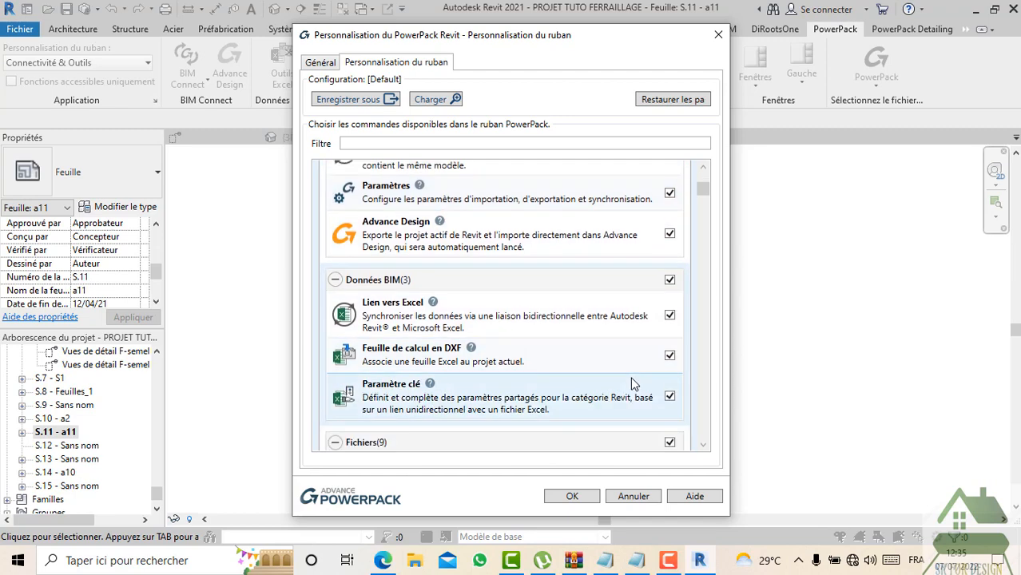
pyautogui.scroll(-12, 632, 384)
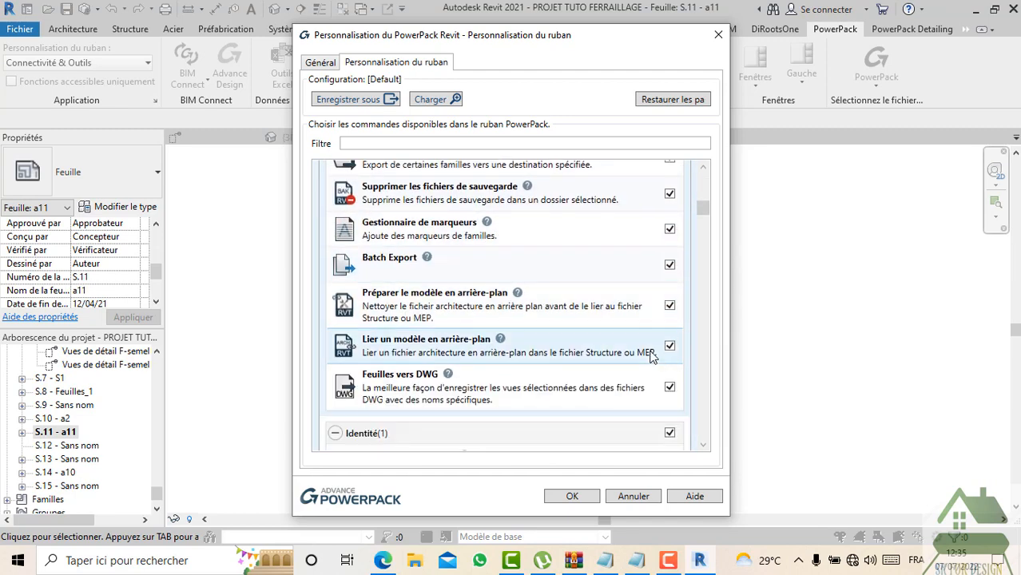
pyautogui.scroll(-4, 650, 357)
pyautogui.scroll(-10, 644, 353)
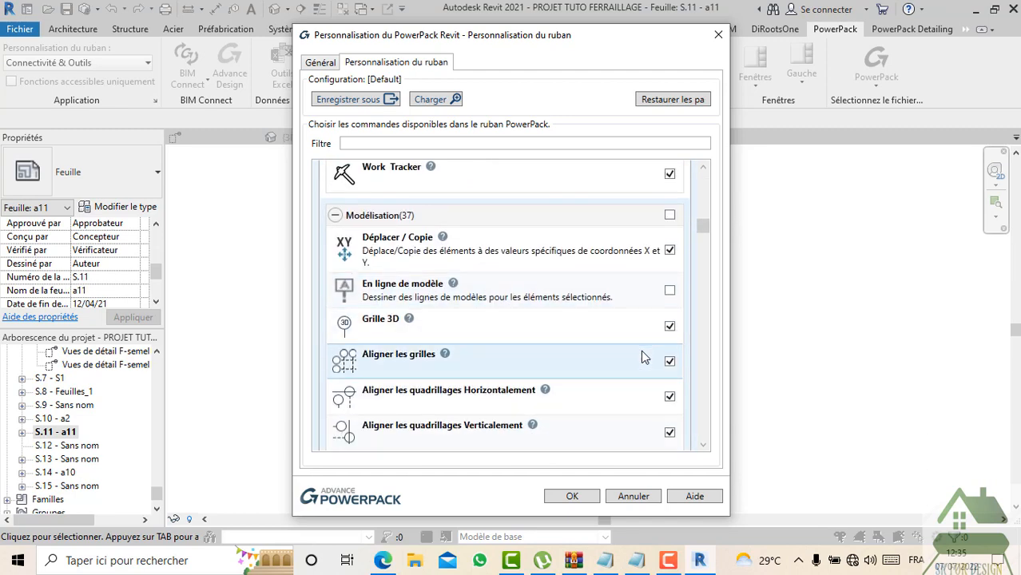
pyautogui.scroll(-10, 640, 350)
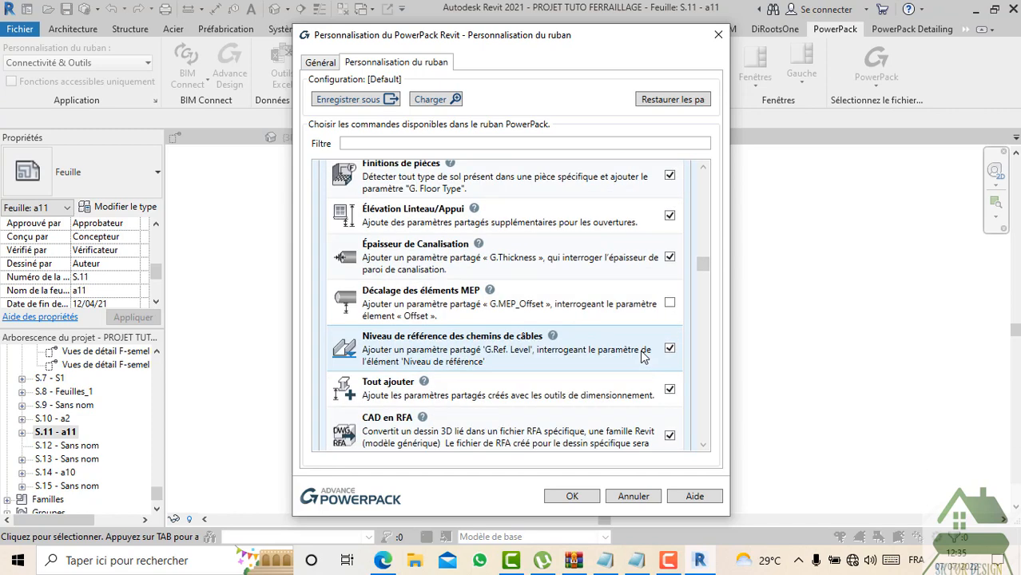
pyautogui.scroll(3, 666, 332)
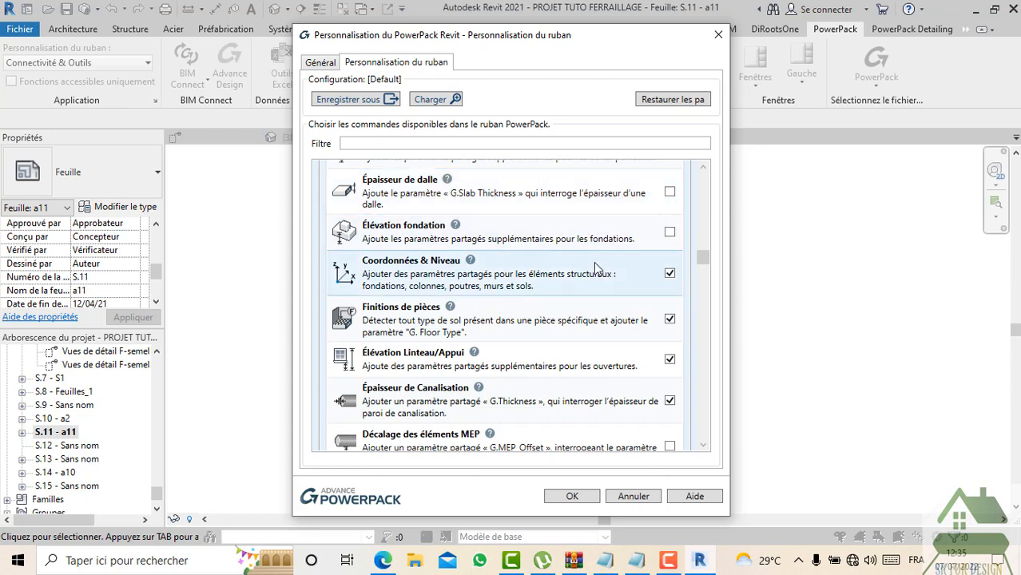
pyautogui.scroll(-5, 601, 297)
pyautogui.scroll(-1, 605, 308)
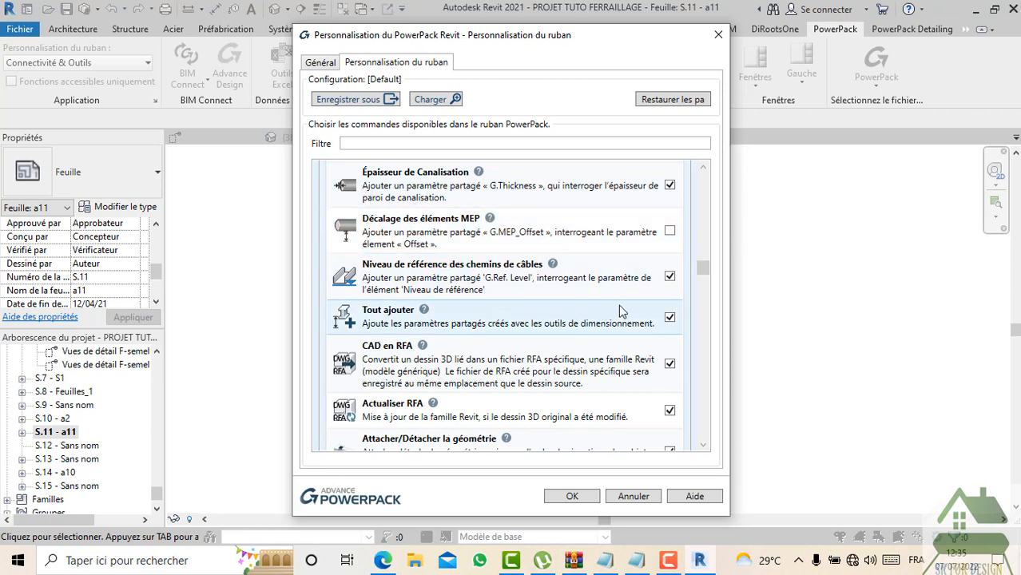
pyautogui.scroll(-1, 639, 303)
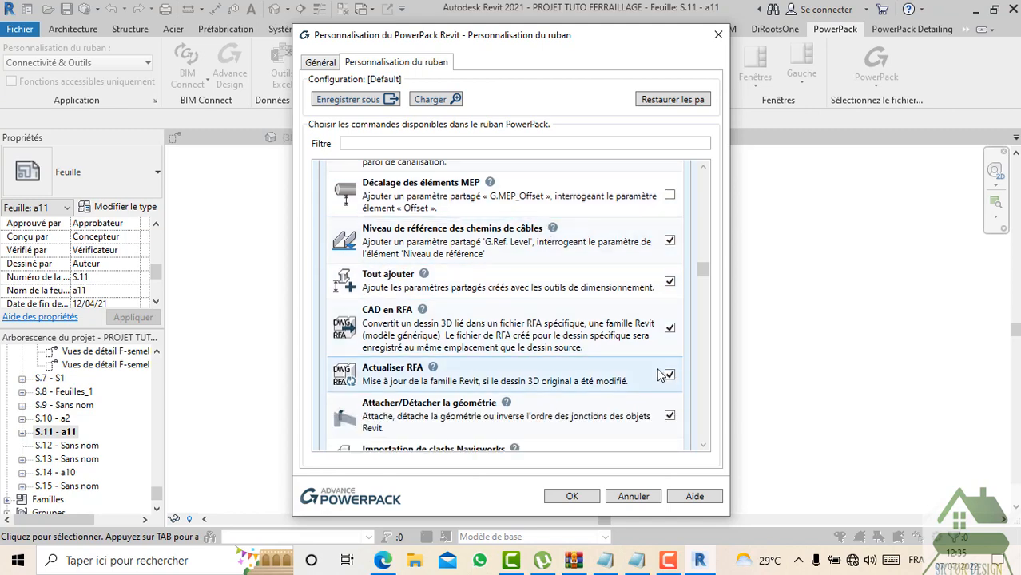
pyautogui.scroll(-15, 660, 375)
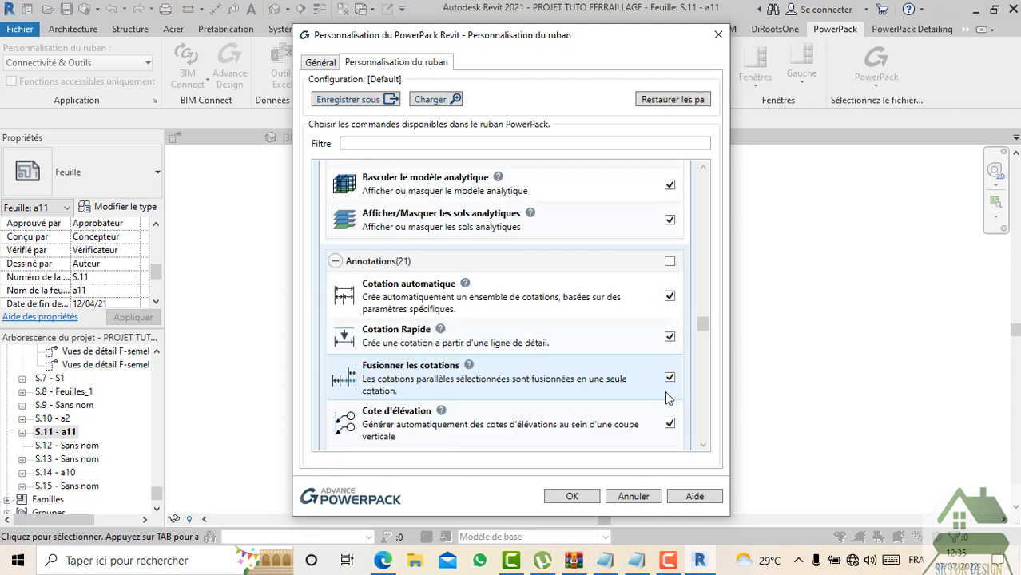
pyautogui.scroll(-2, 668, 397)
pyautogui.scroll(4, 668, 383)
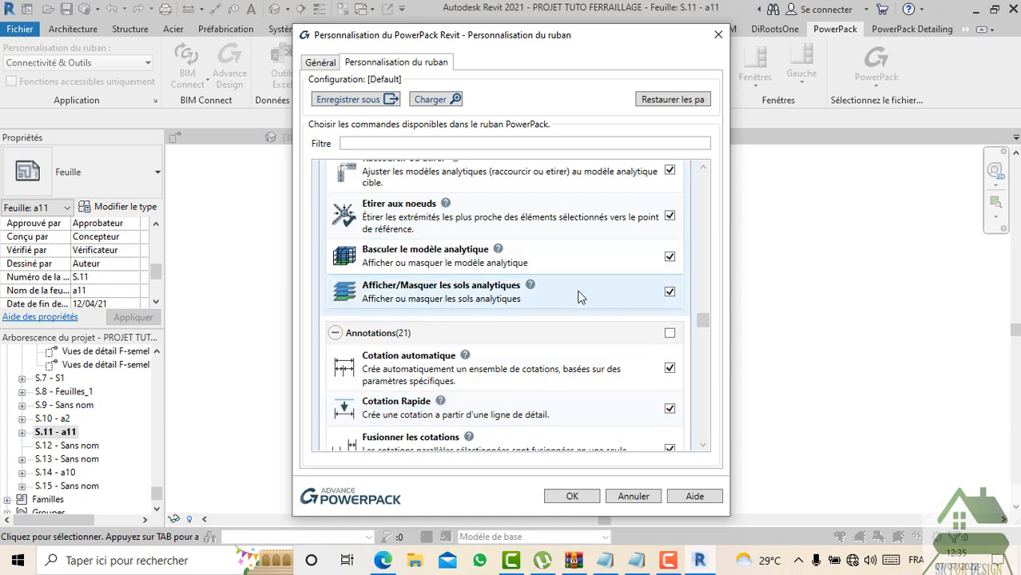
pyautogui.scroll(-1, 614, 336)
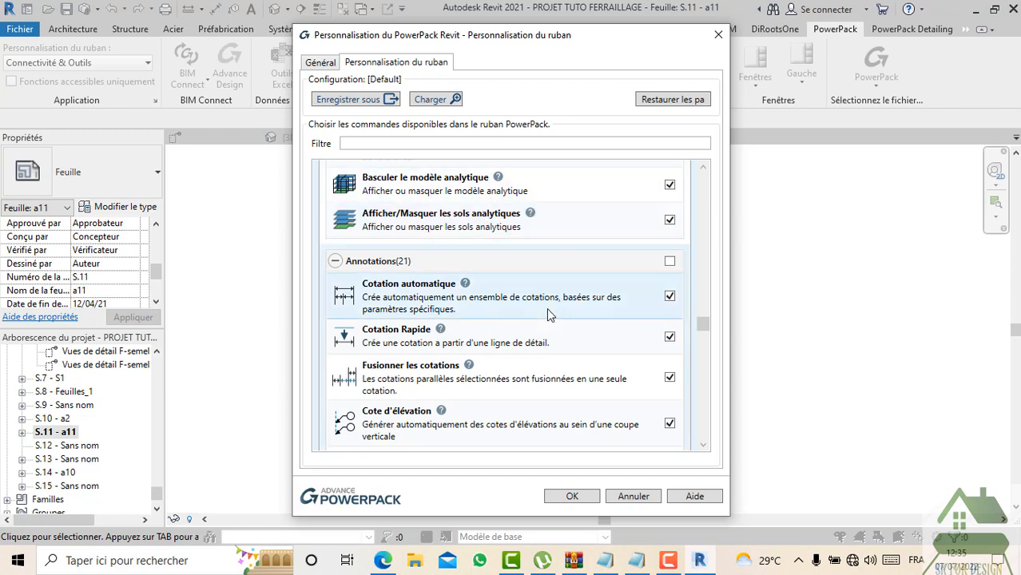
pyautogui.scroll(-1, 597, 348)
pyautogui.scroll(-8, 597, 348)
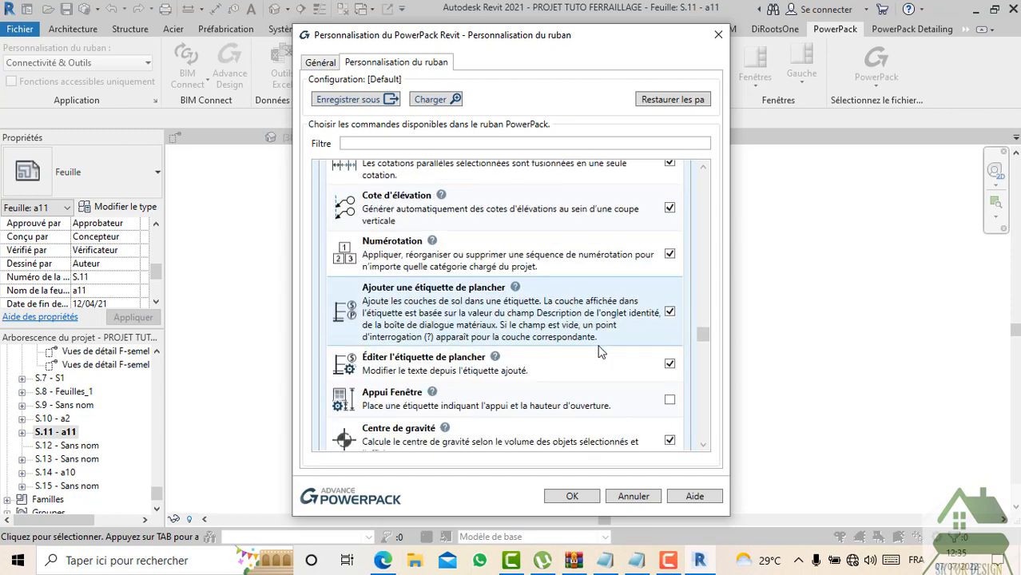
# Step: Enable the three Section locale commands, Modifier le repérage and Mise à jour des vues d'impacts in the Annotations group
pyautogui.scroll(-5, 649, 382)
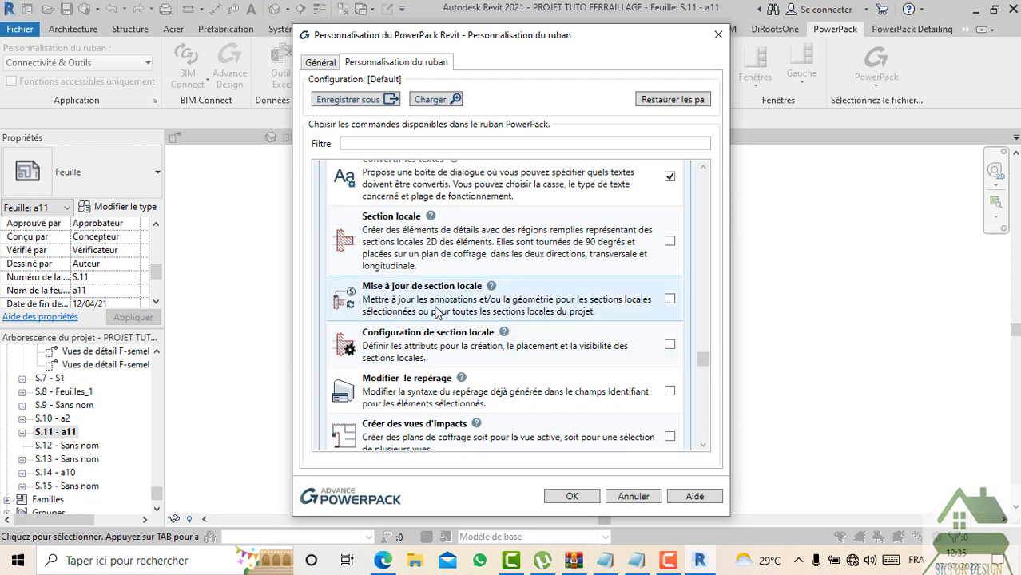
pyautogui.click(669, 241)
pyautogui.click(669, 298)
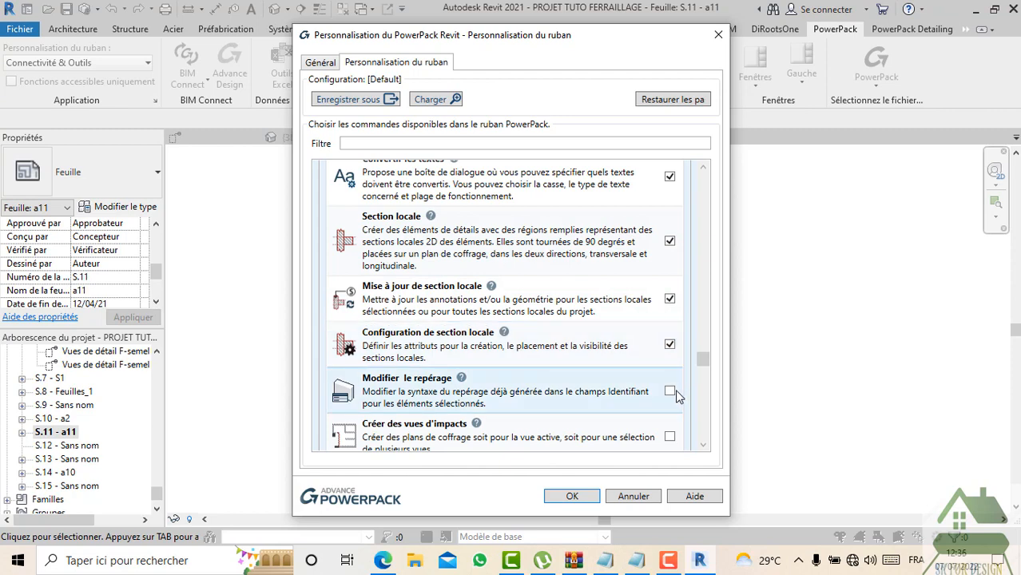
pyautogui.scroll(-3, 676, 398)
pyautogui.click(669, 283)
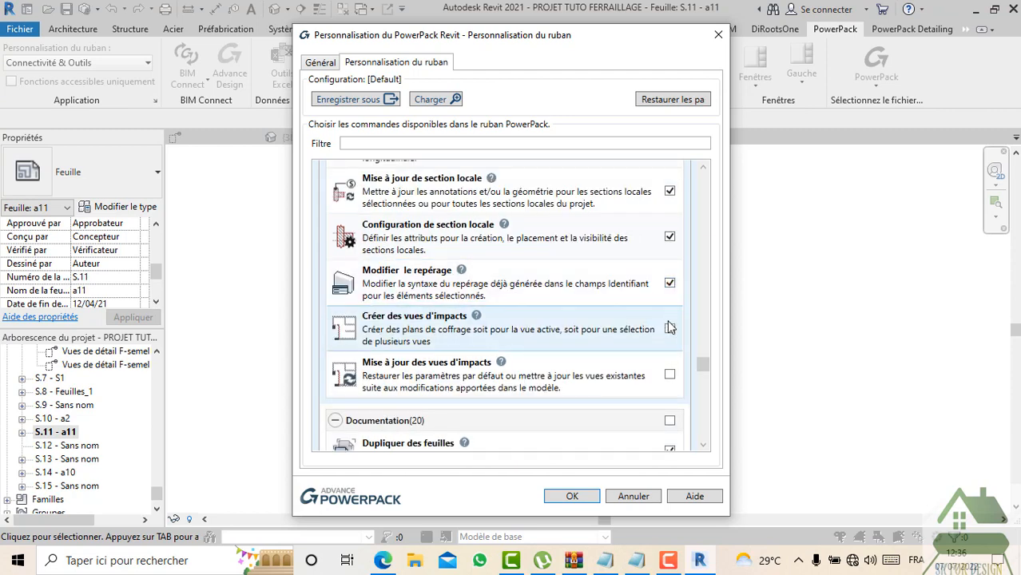
pyautogui.click(669, 377)
# Step: Enable the Centre command for arranging windows and apply the customized PowerPack ribbon
pyautogui.scroll(-9, 668, 415)
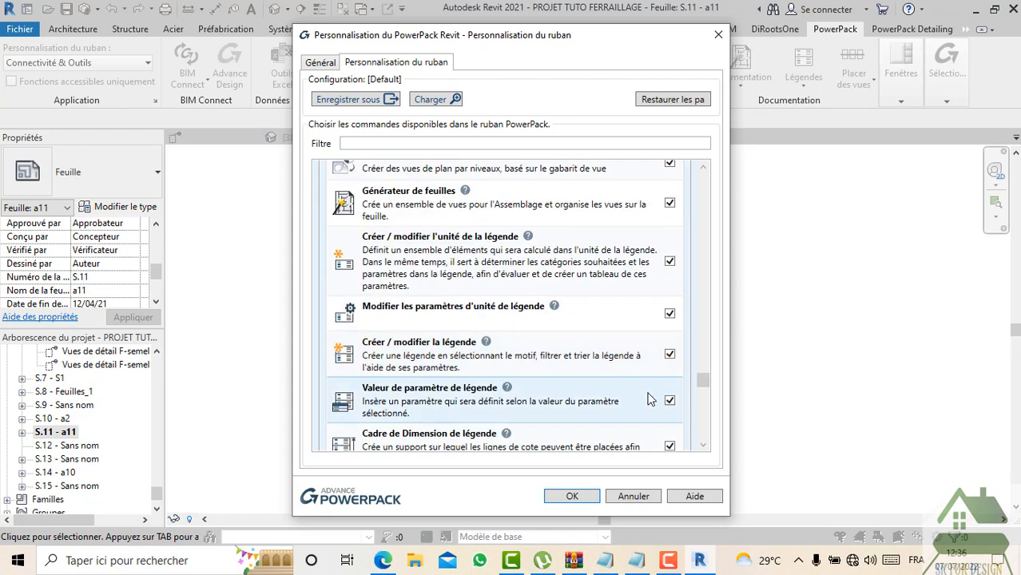
pyautogui.scroll(-15, 649, 400)
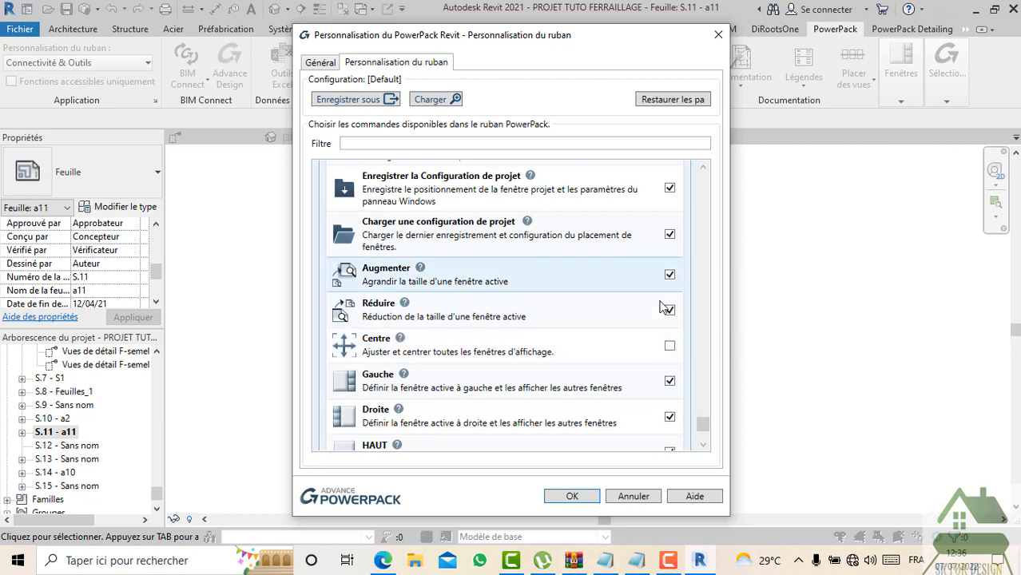
pyautogui.click(669, 381)
pyautogui.scroll(-3, 670, 348)
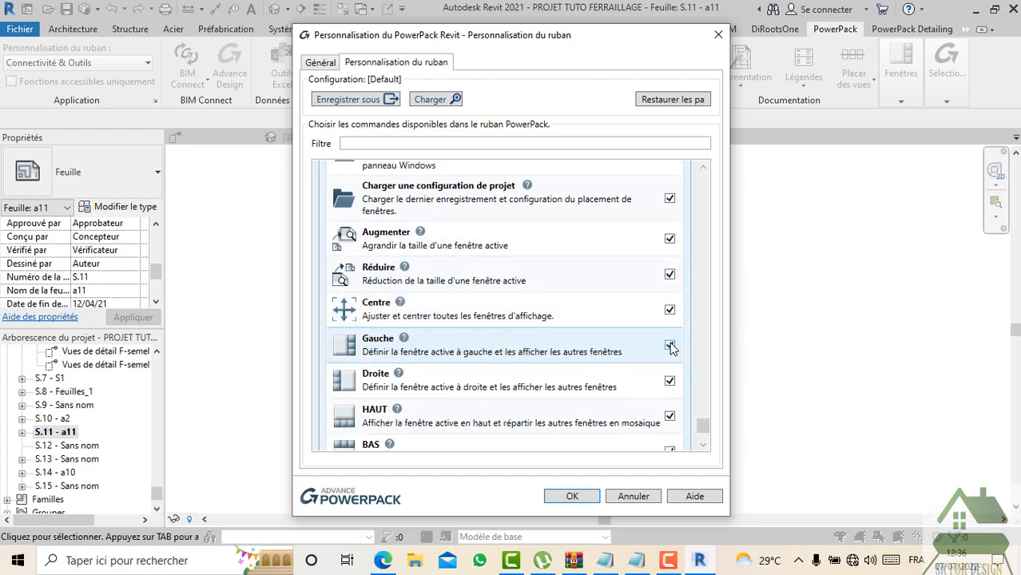
pyautogui.scroll(-2, 649, 398)
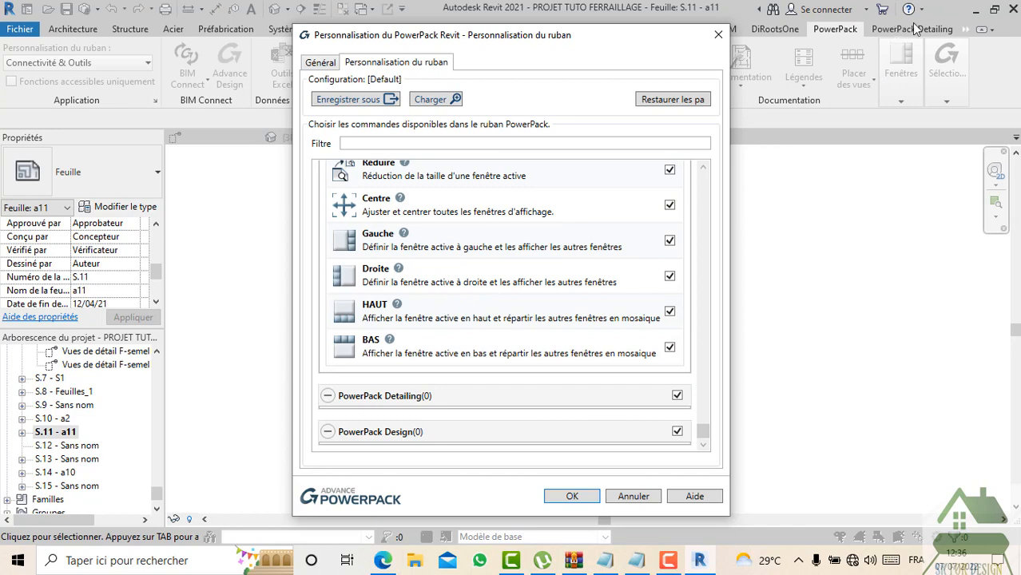
pyautogui.click(573, 493)
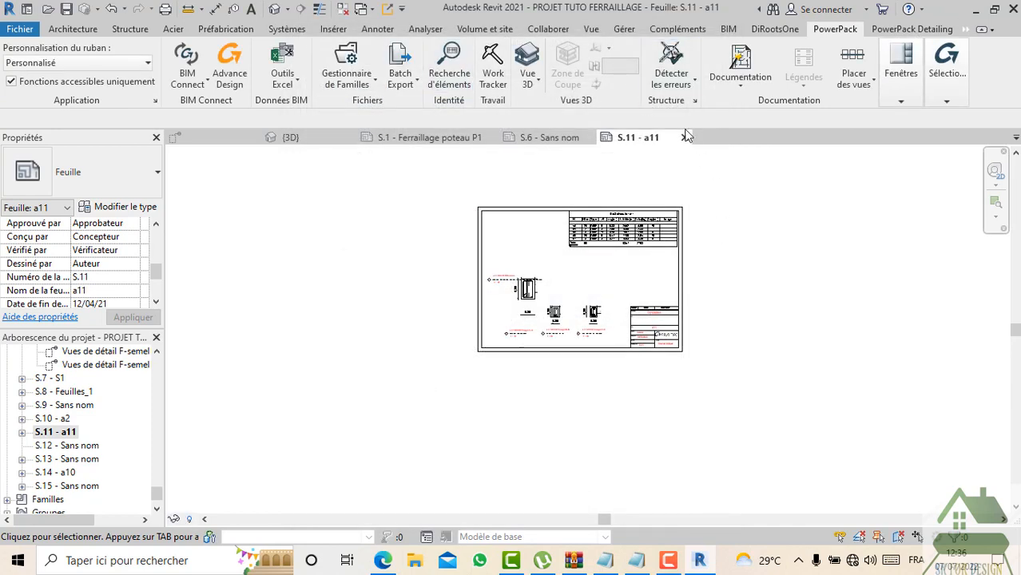
# Step: Display the PowerPack Detailing reinforcement tools and expand the Plan group of commands
pyautogui.click(917, 30)
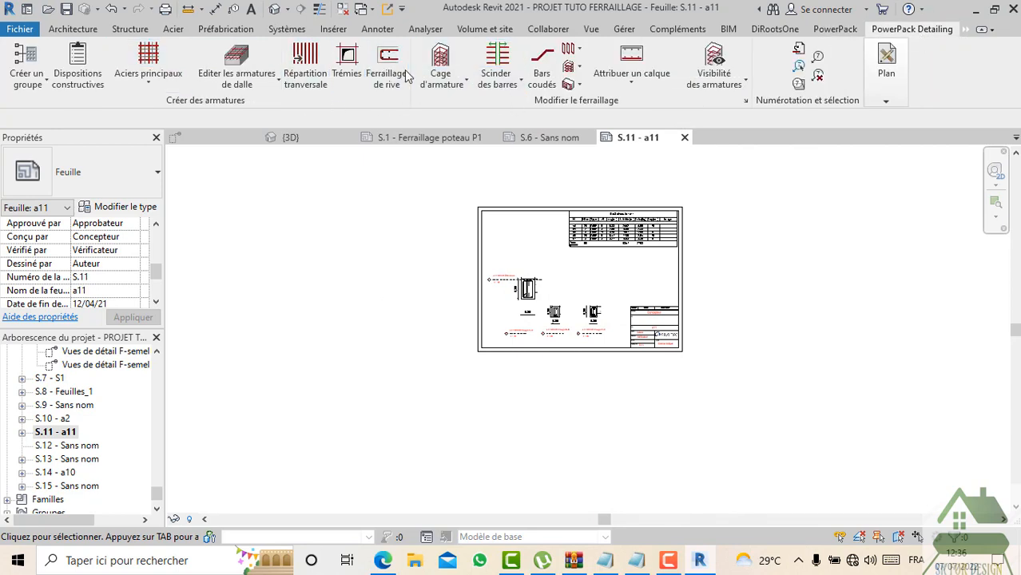
pyautogui.click(893, 100)
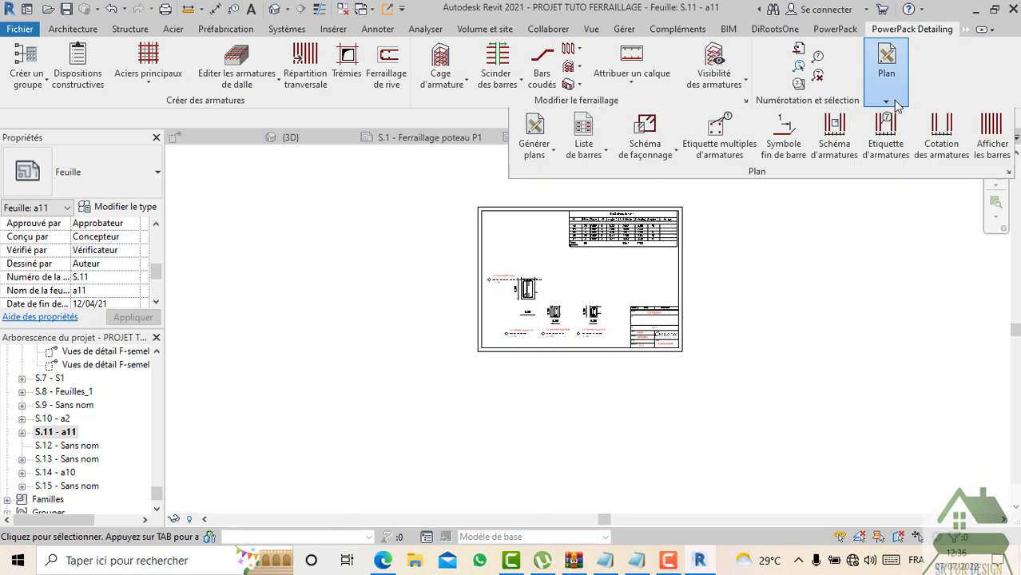
# Step: Open the drawing generation settings (Paramétrer les plans) and display the Mur structurel parameters with its configurations
pyautogui.click(553, 153)
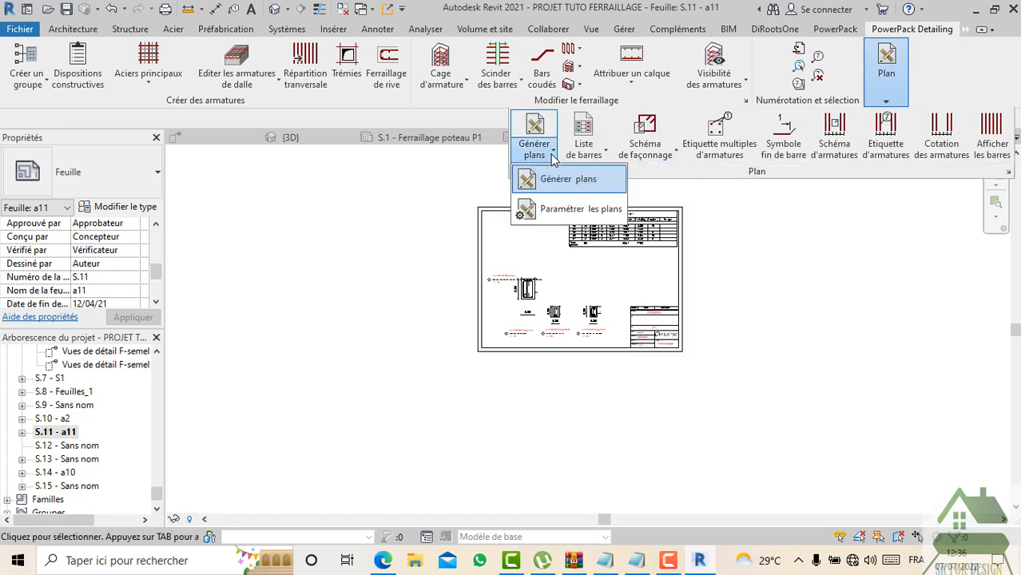
pyautogui.click(561, 210)
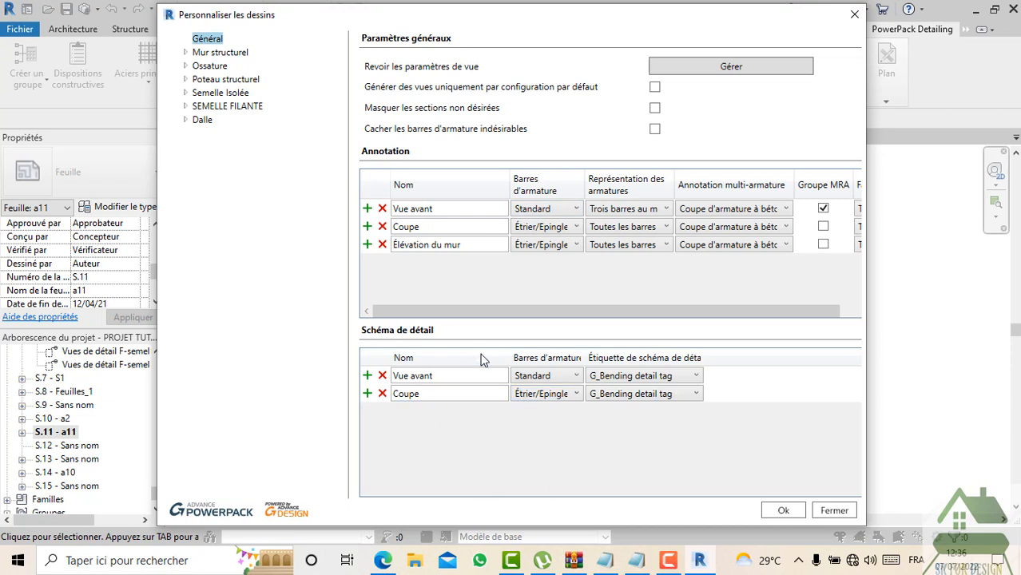
pyautogui.click(185, 52)
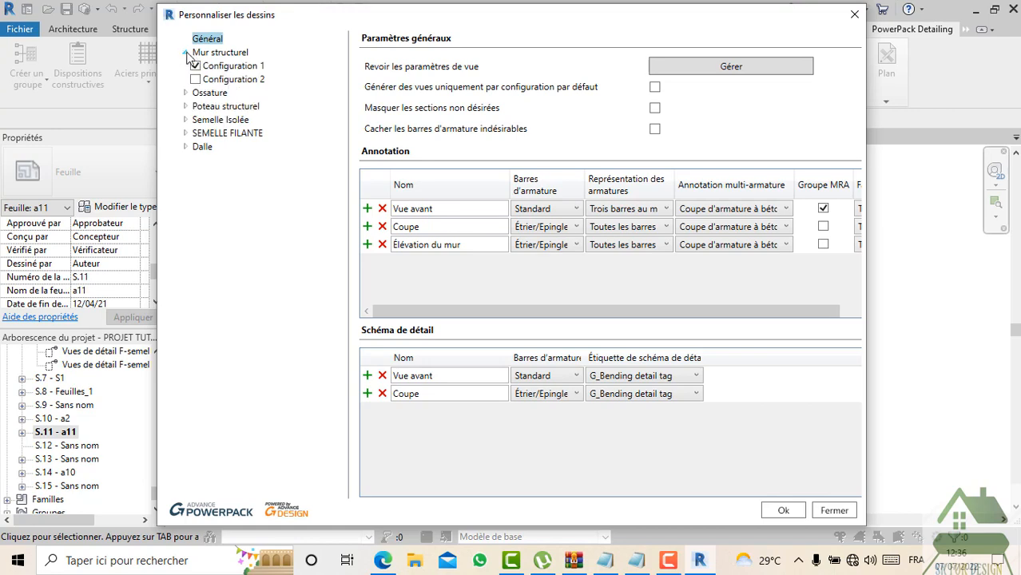
pyautogui.click(214, 53)
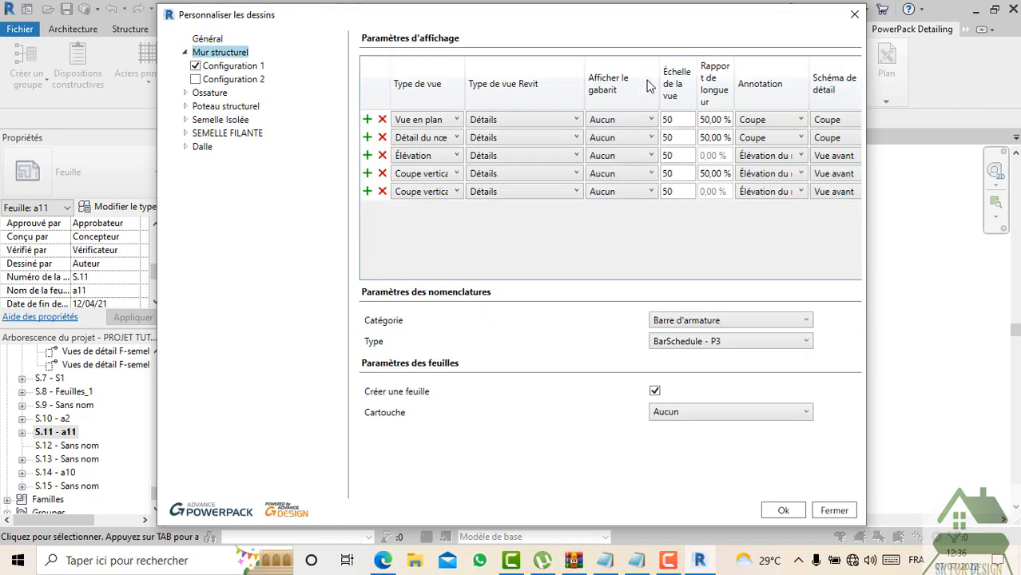
# Step: Examine the structural wall's view type choices, annotation choices and view scales in the display parameters
pyautogui.click(444, 140)
pyautogui.click(444, 139)
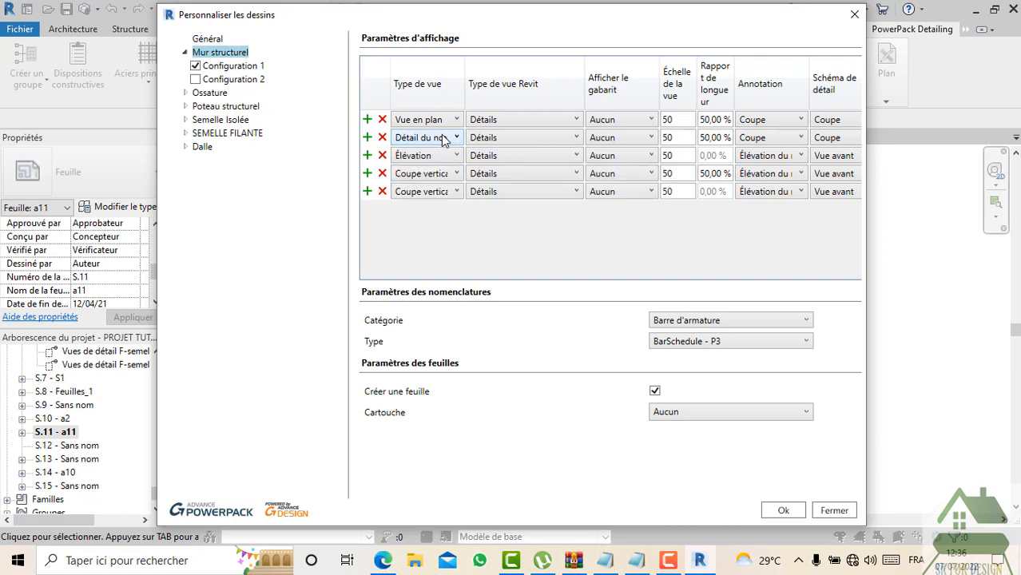
pyautogui.click(452, 175)
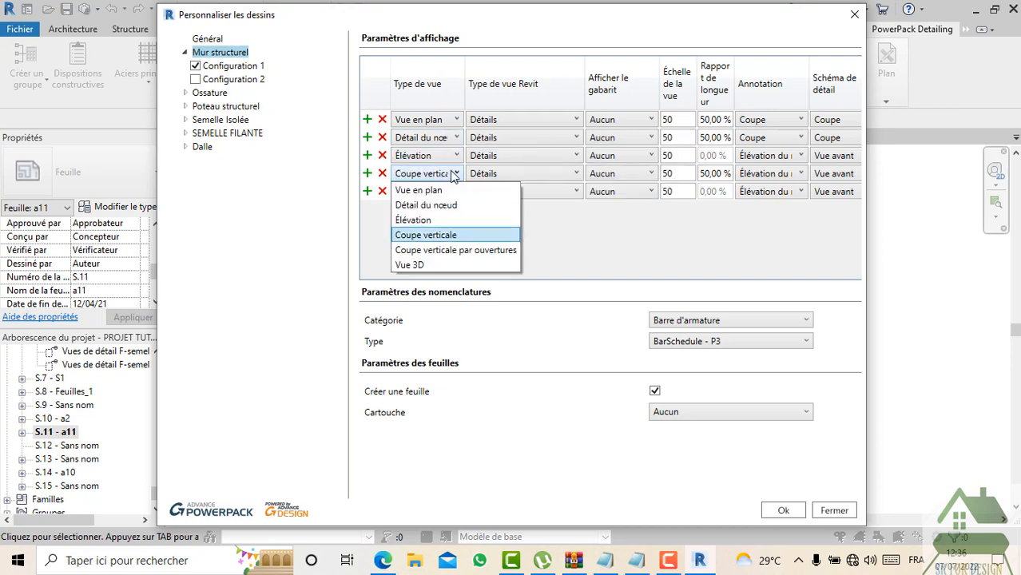
pyautogui.click(452, 174)
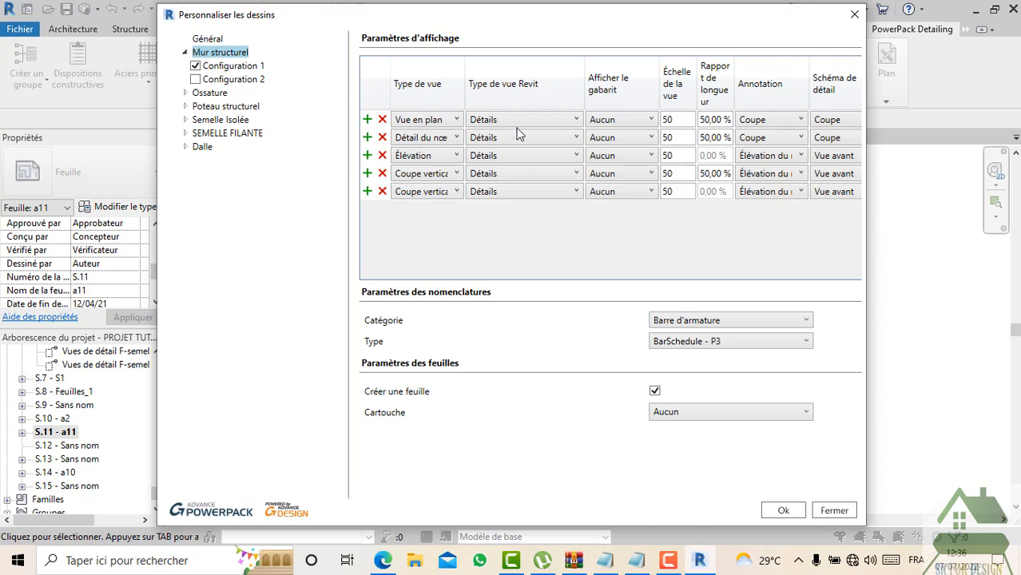
pyautogui.click(775, 120)
pyautogui.click(775, 120)
pyautogui.click(776, 121)
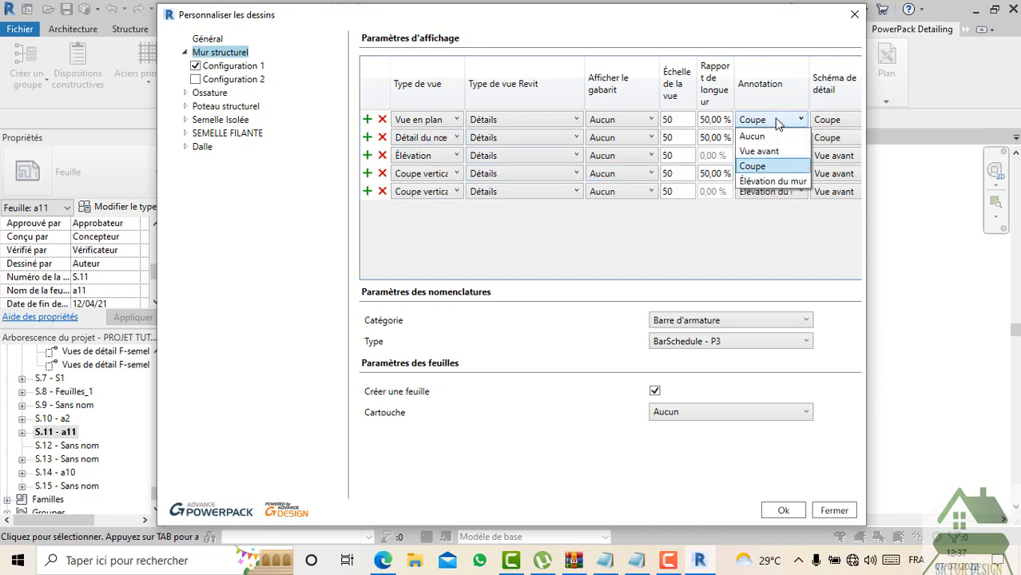
pyautogui.click(776, 121)
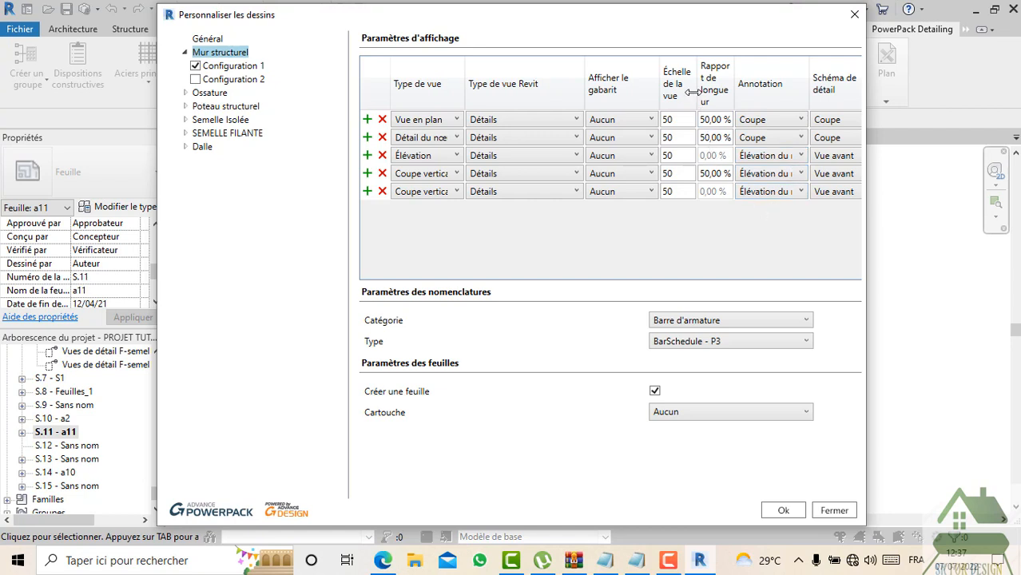
pyautogui.click(693, 120)
pyautogui.click(693, 156)
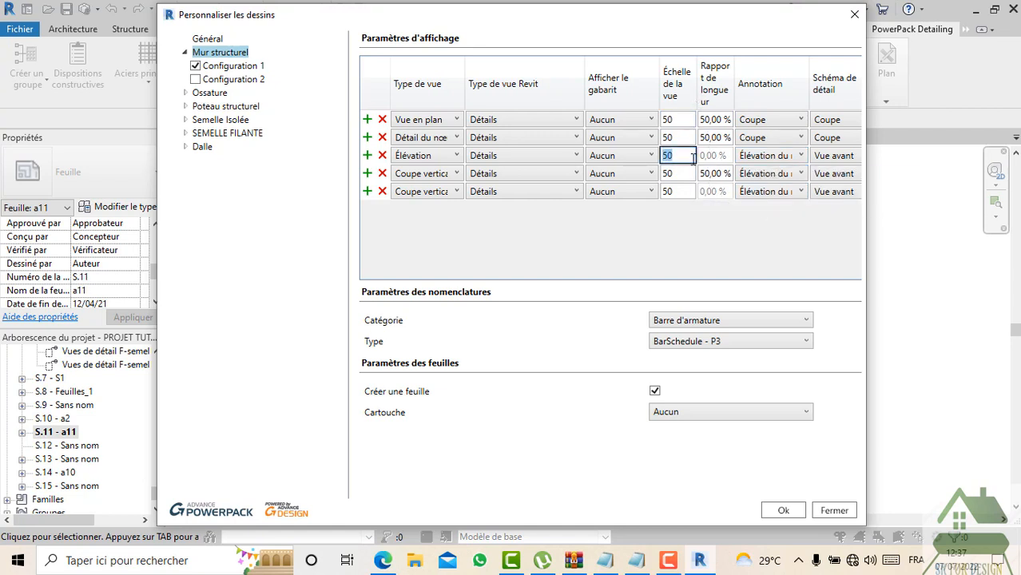
# Step: Select Barre d'armature as the structural wall's schedule category and Graitec A4 Metric as its sheet title block
pyautogui.click(684, 322)
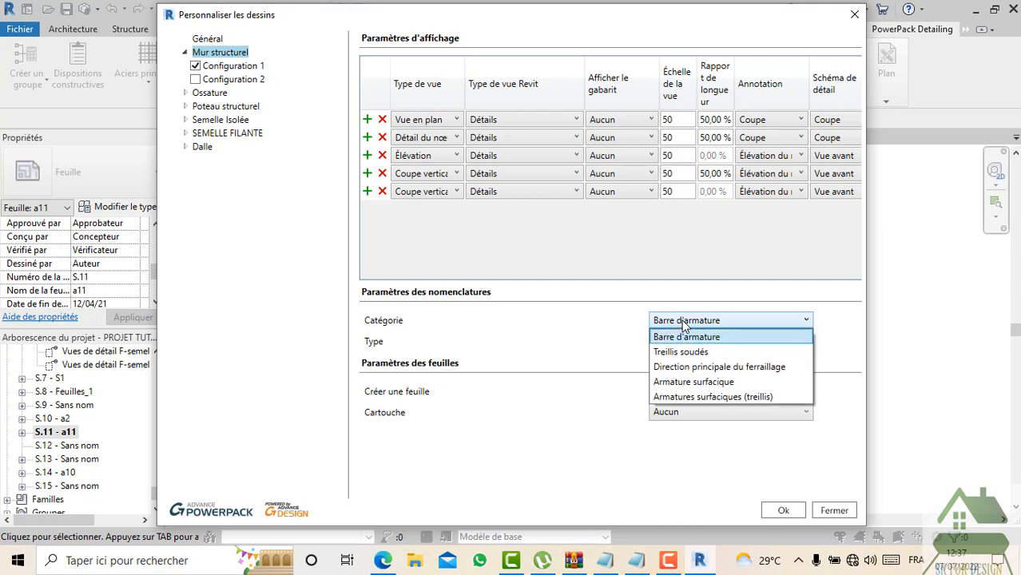
pyautogui.click(685, 336)
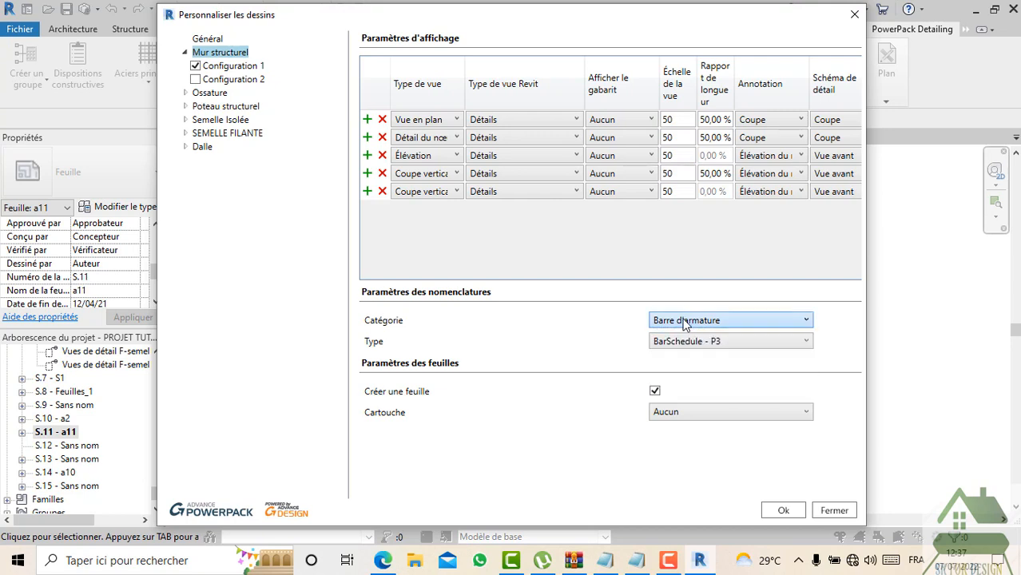
pyautogui.click(677, 415)
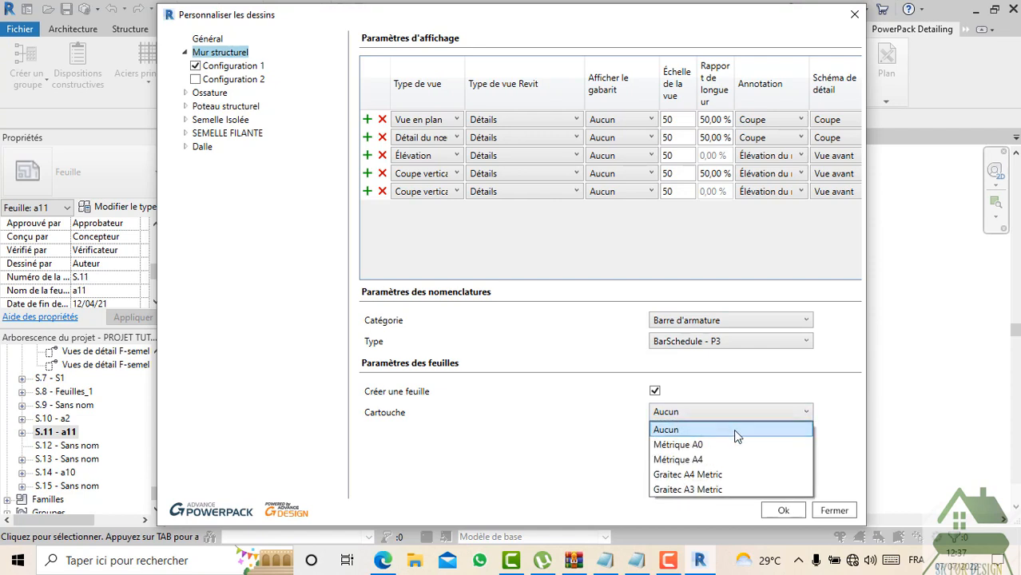
pyautogui.click(730, 475)
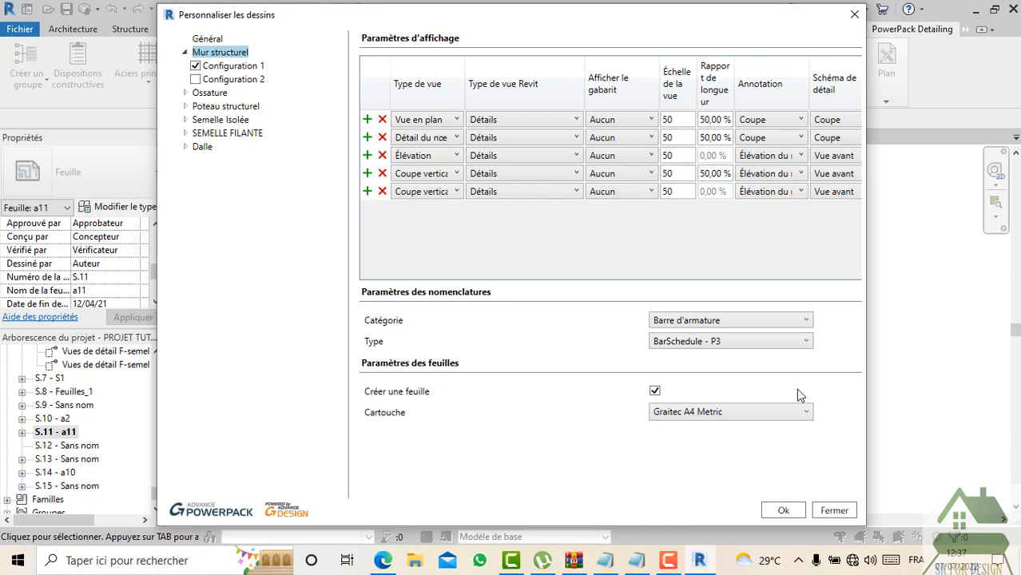
pyautogui.click(742, 417)
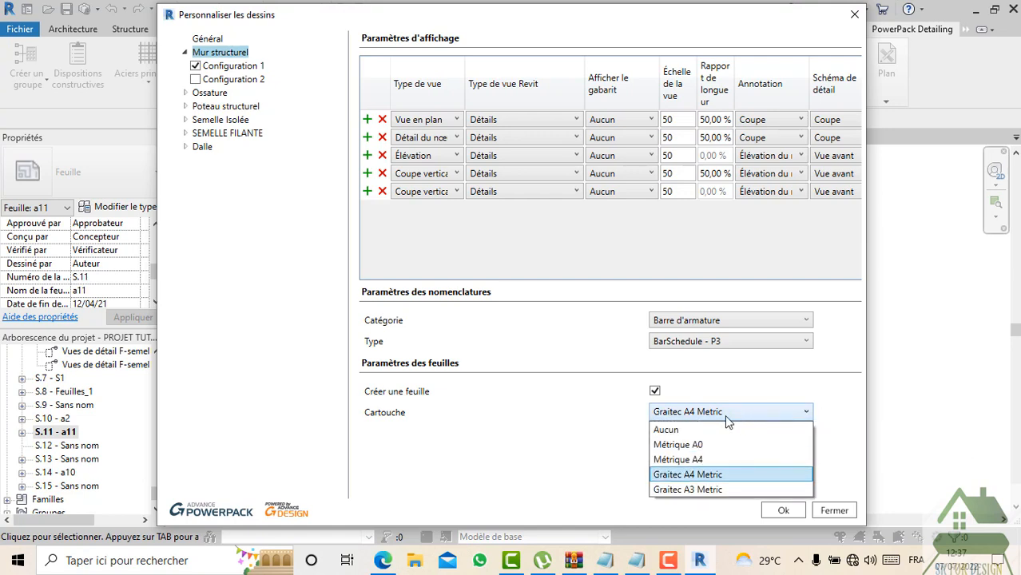
pyautogui.click(720, 417)
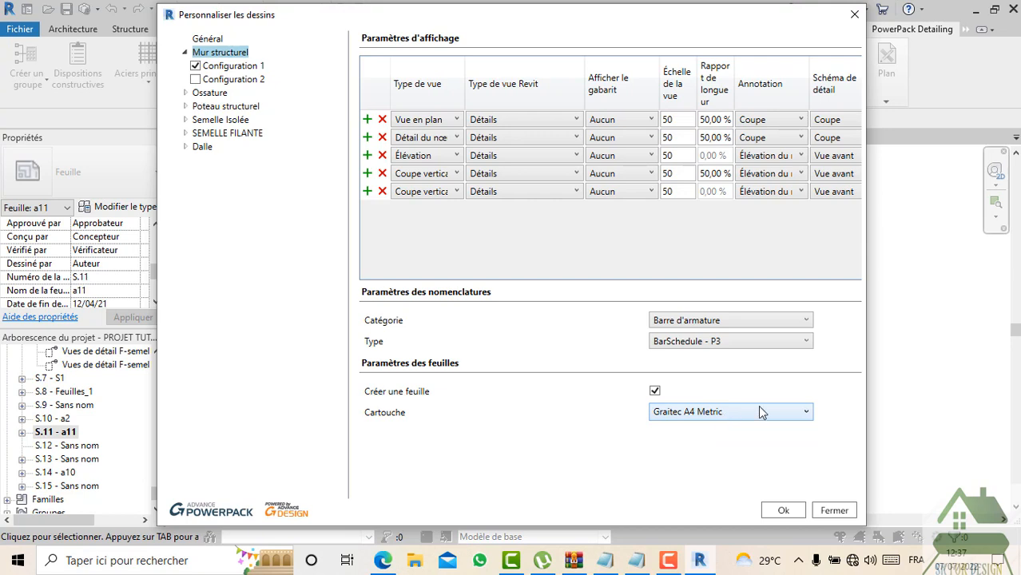
pyautogui.click(764, 413)
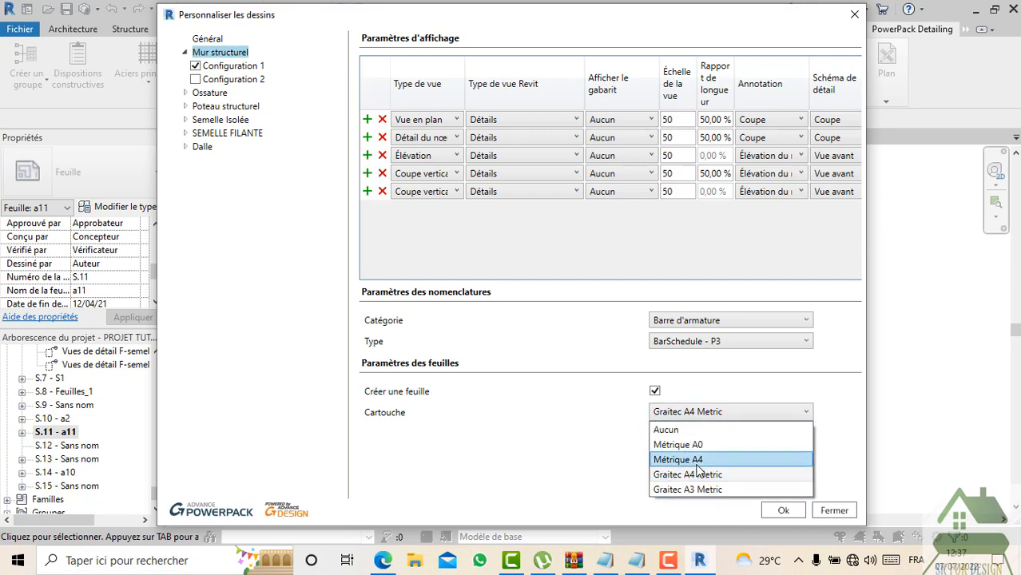
pyautogui.click(690, 420)
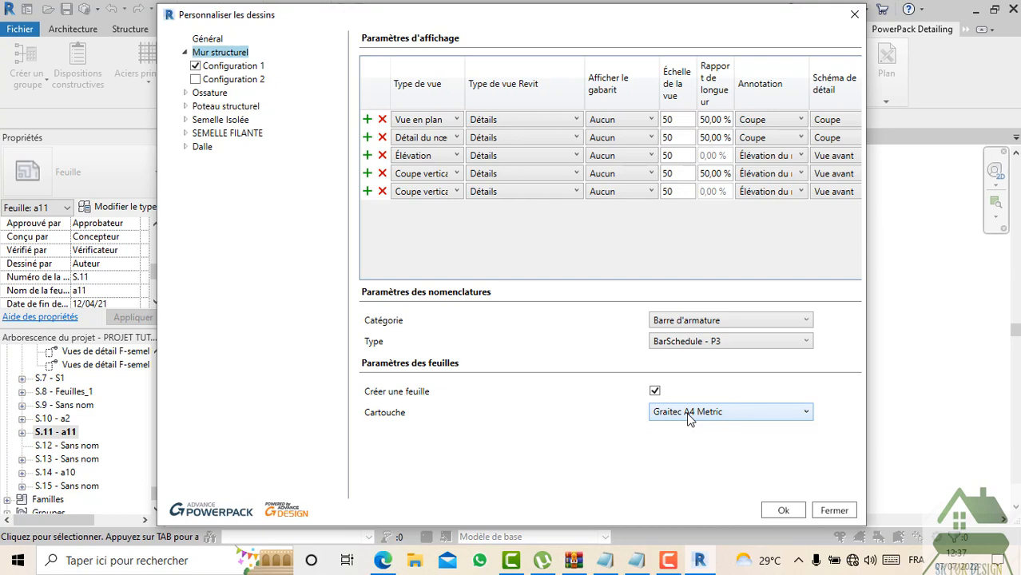
# Step: Duplicate Configuration 1 of Mur structurel, view the copy's settings and delete the copy
pyautogui.click(211, 93)
pyautogui.click(215, 81)
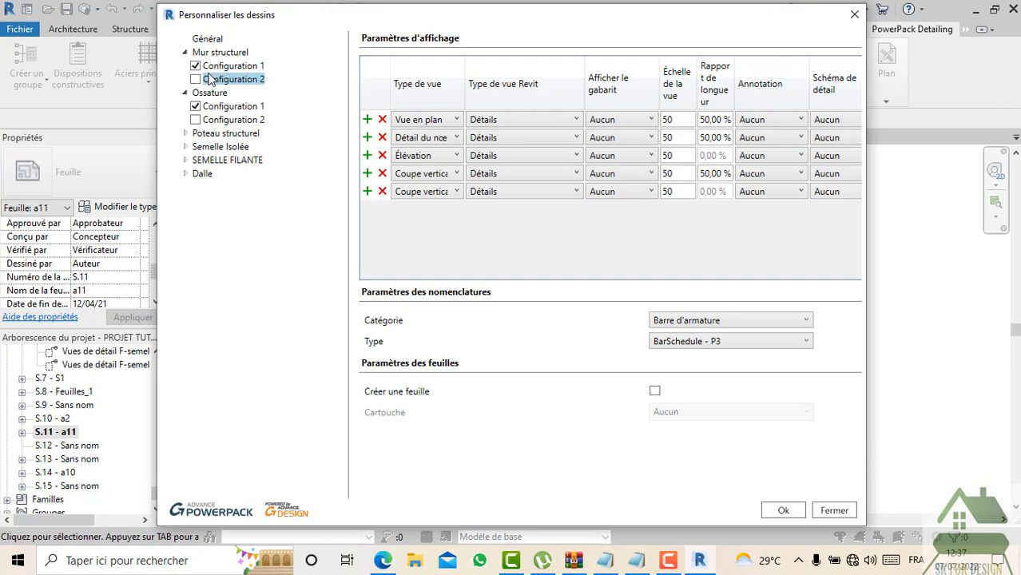
pyautogui.click(241, 64)
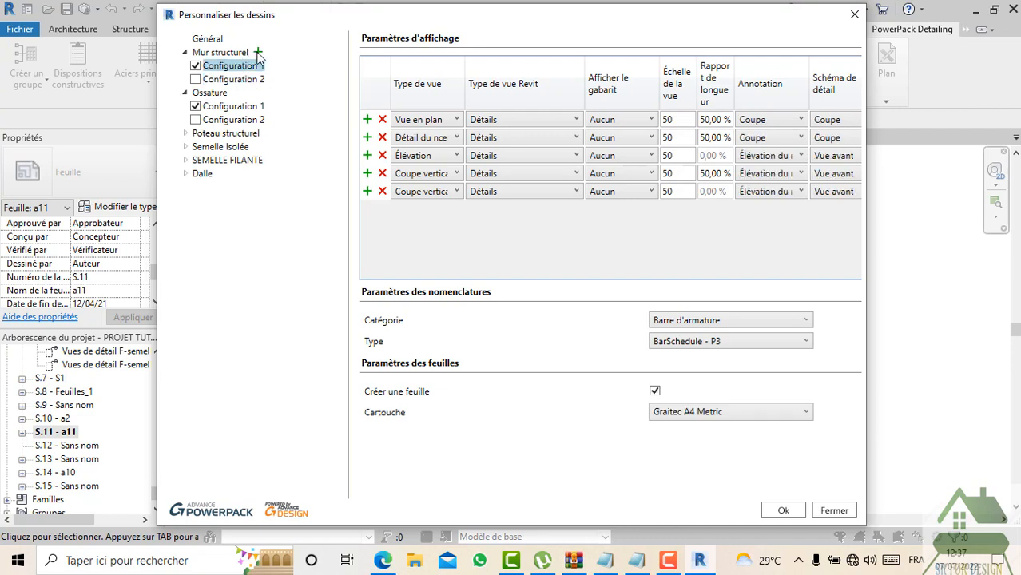
pyautogui.click(258, 53)
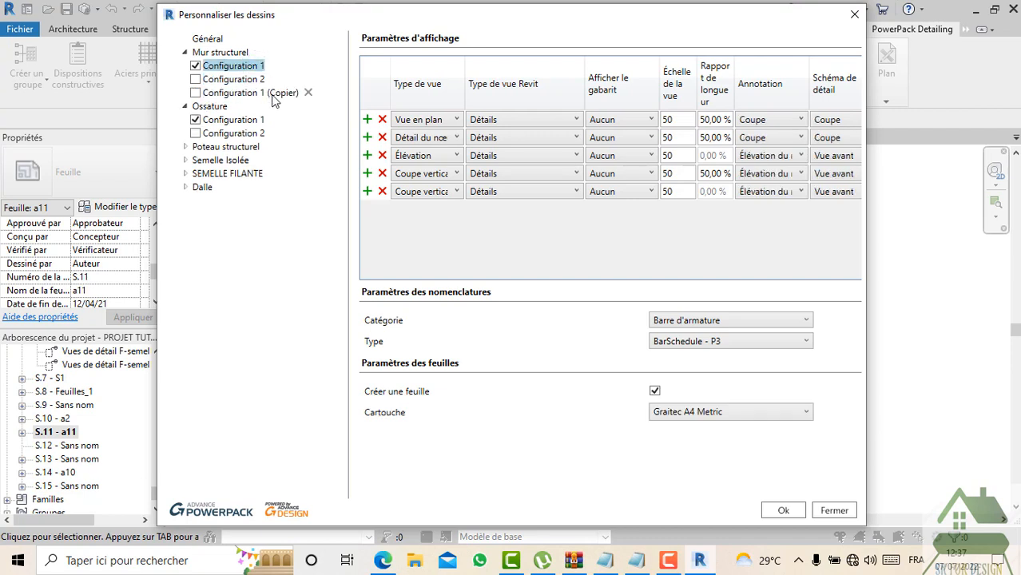
pyautogui.click(251, 94)
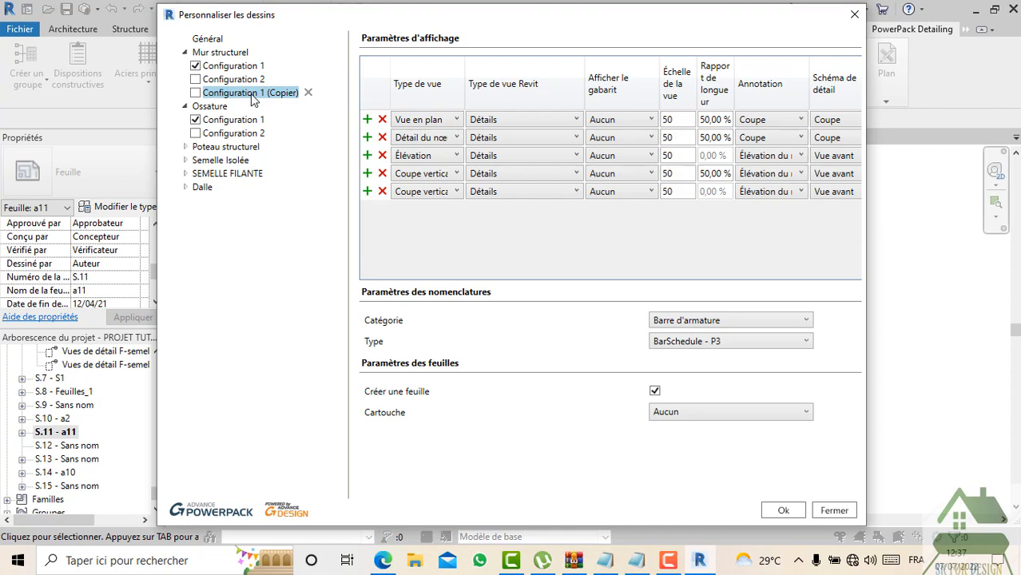
pyautogui.click(307, 93)
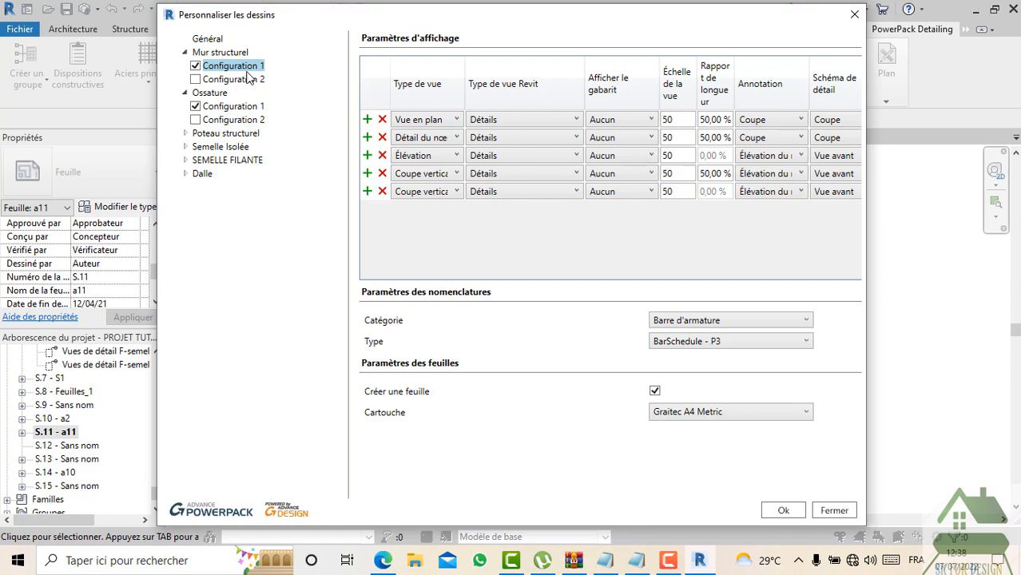
# Step: Display Configuration 1 of Ossature and examine the view templates offered for its elevation view
pyautogui.click(226, 110)
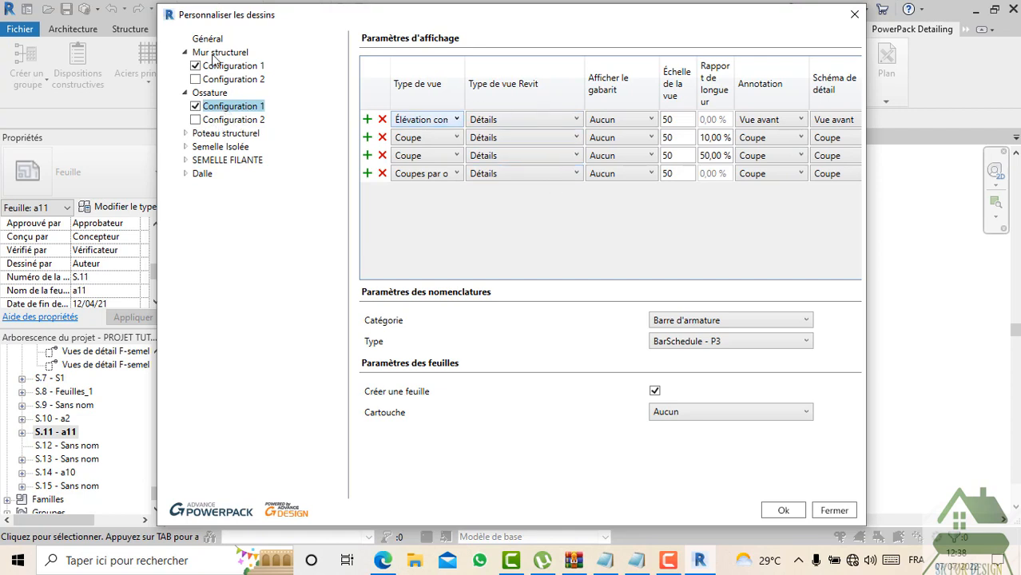
pyautogui.click(637, 120)
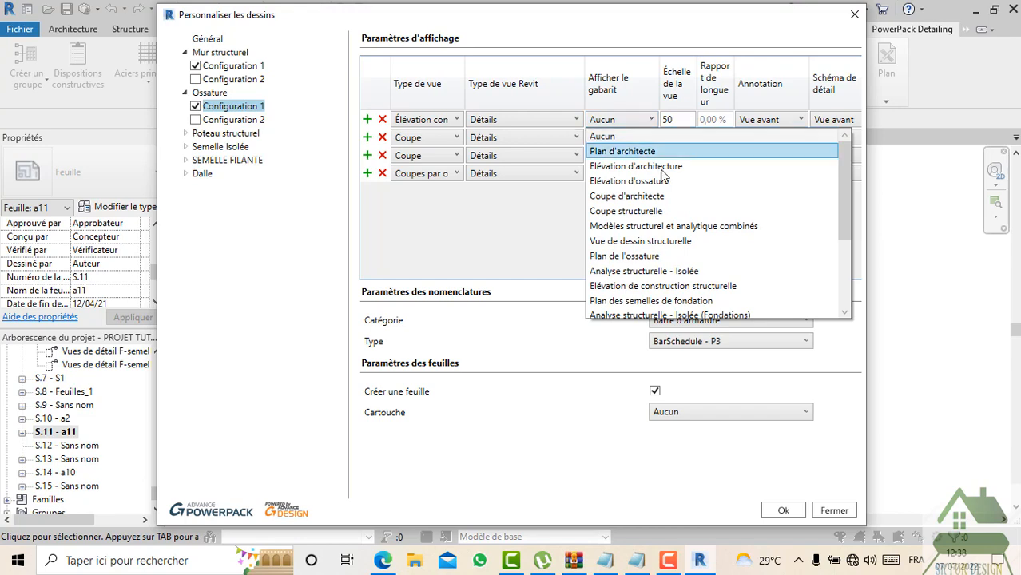
pyautogui.click(638, 122)
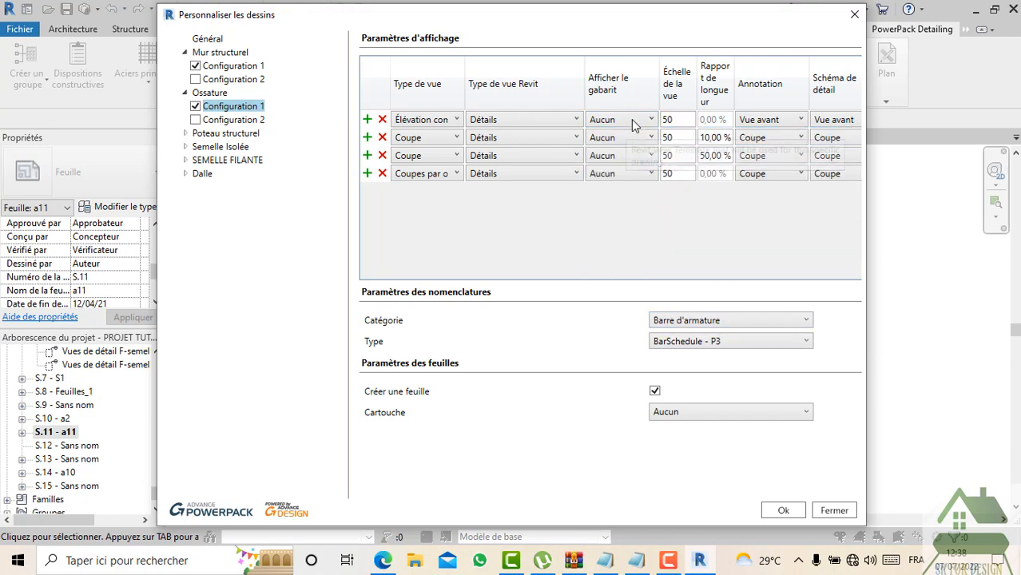
pyautogui.click(637, 121)
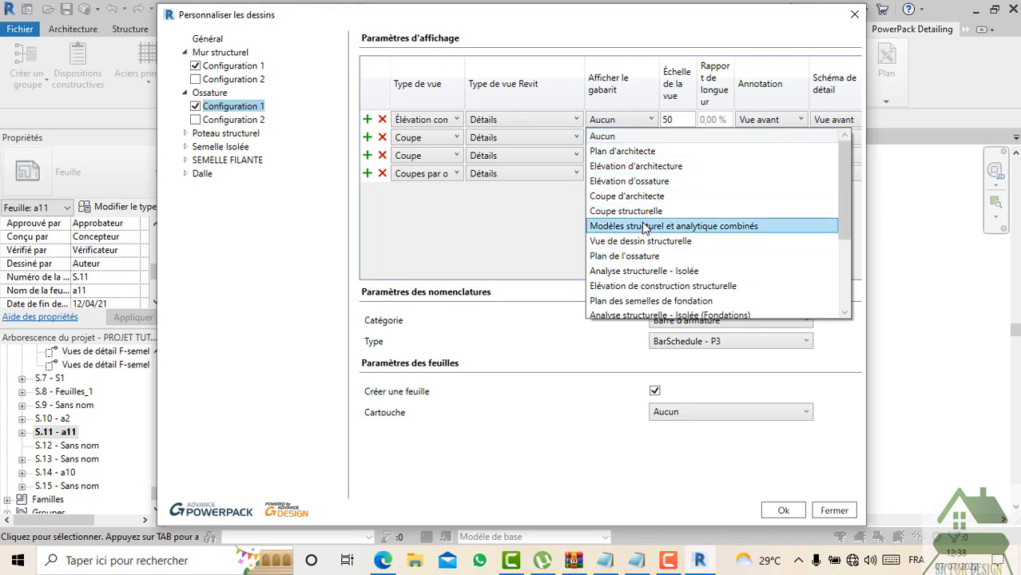
pyautogui.scroll(-3, 644, 256)
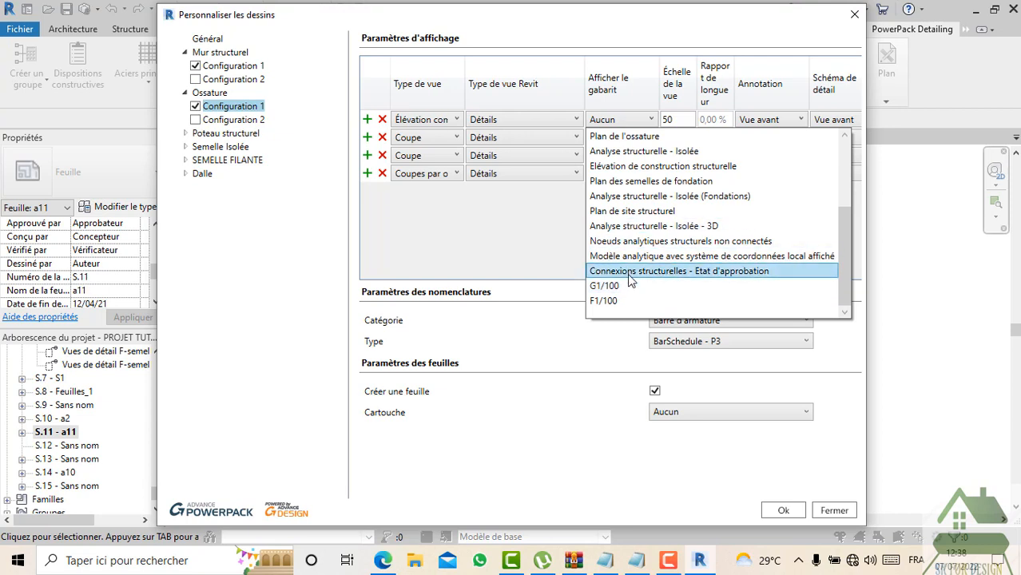
pyautogui.click(612, 119)
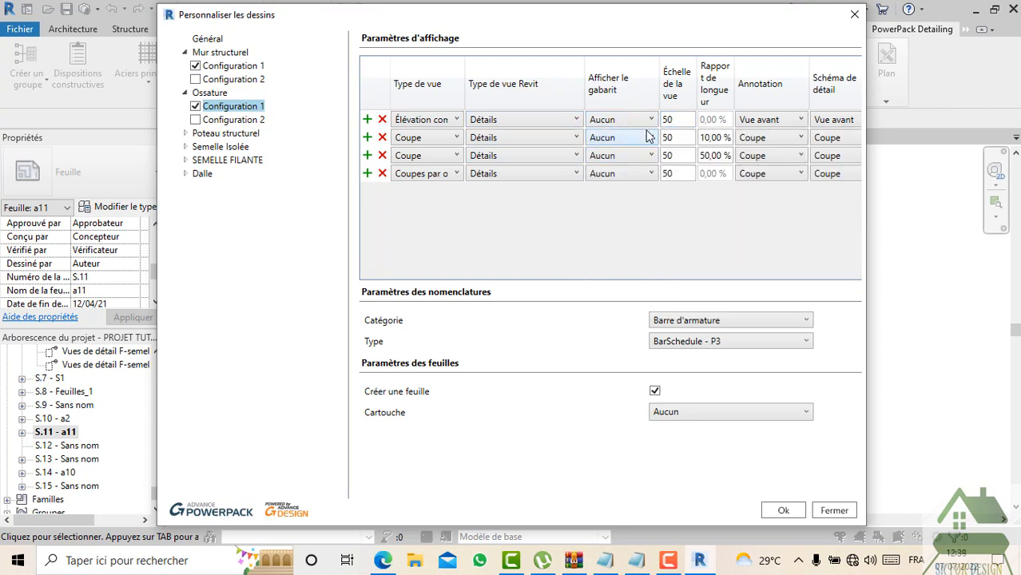
# Step: Select BarSchedule - P3 as the schedule type and Graitec A4 Metric as the title block for Ossature Configuration 1
pyautogui.click(680, 342)
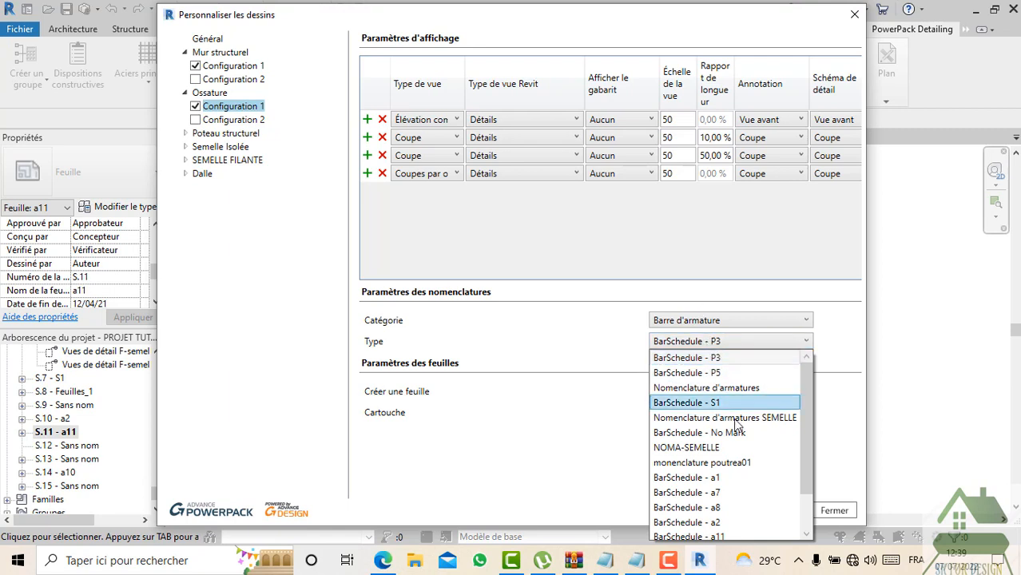
pyautogui.click(725, 357)
pyautogui.click(728, 414)
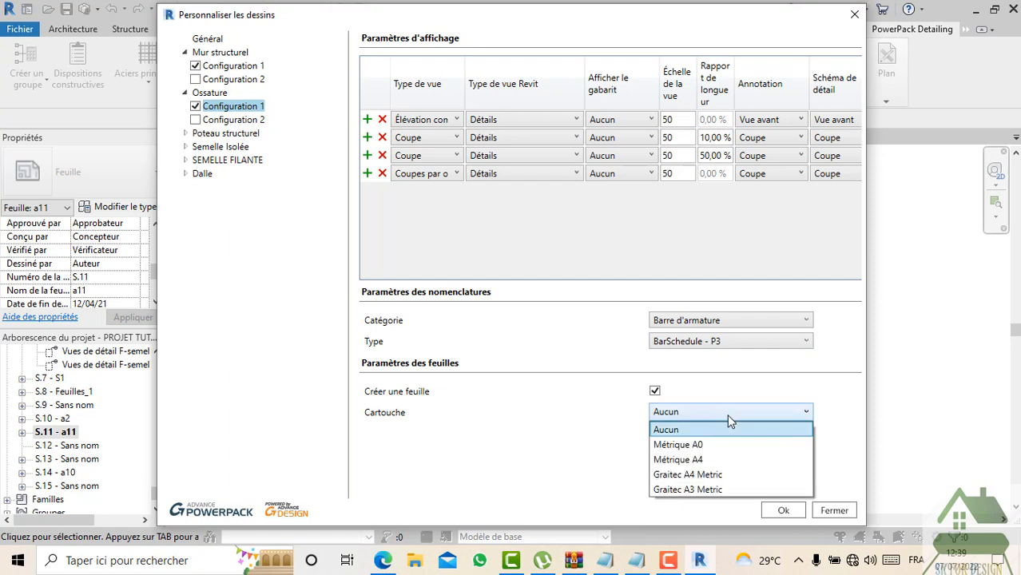
pyautogui.click(692, 476)
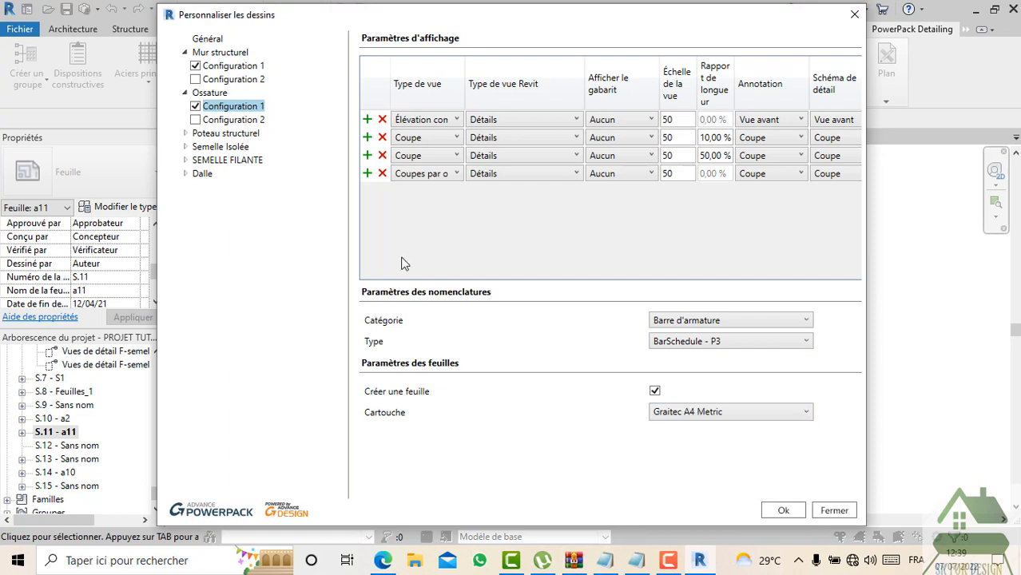
# Step: Display Configuration 1 of Poteau structurel and check the view type choices of its Coupe row
pyautogui.click(231, 134)
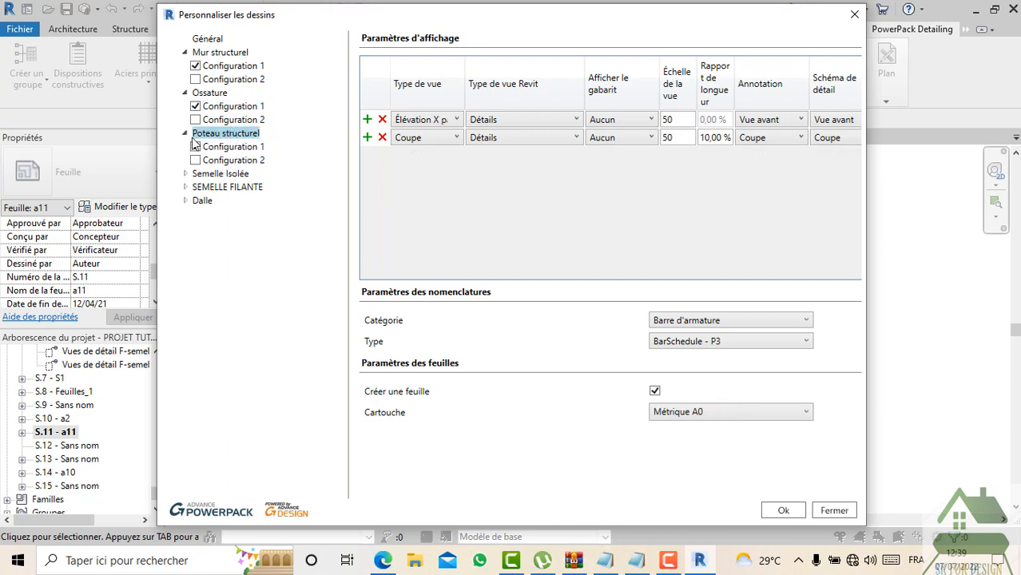
pyautogui.click(237, 150)
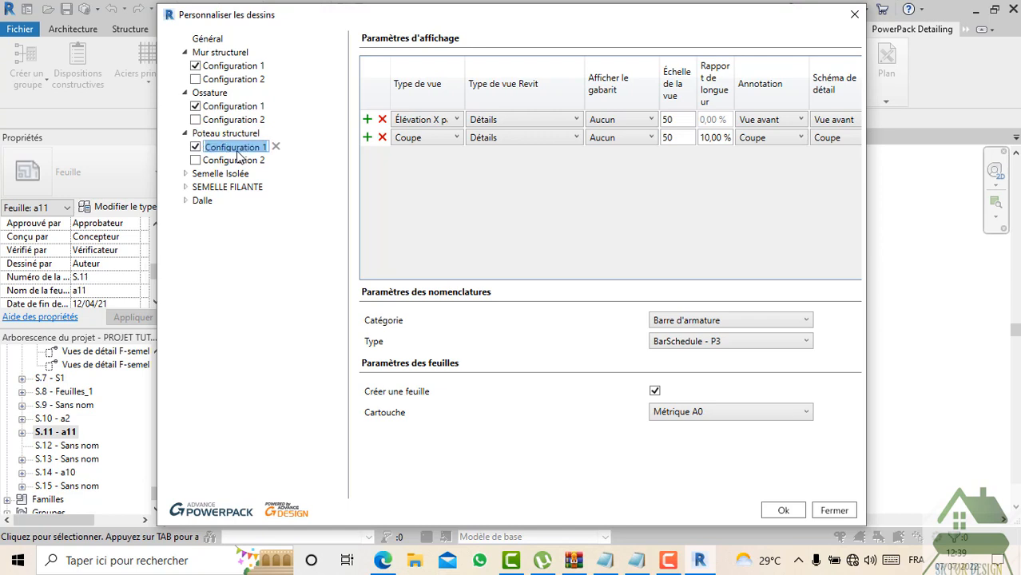
pyautogui.click(424, 139)
pyautogui.click(428, 139)
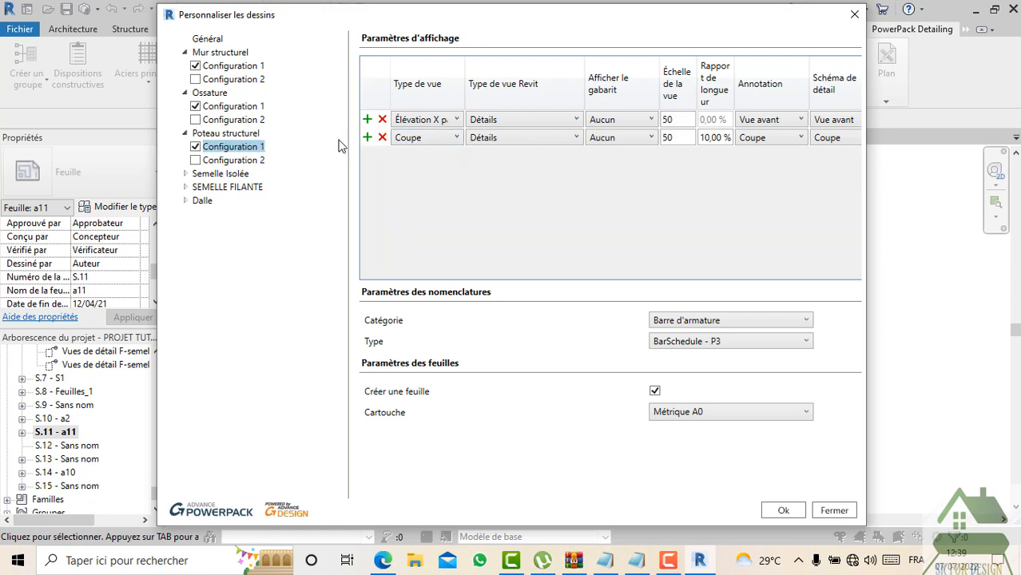
# Step: Add a Vue 3D view to Configuration 1 of Poteau structurel and set its title block to Graitec A4 Metric
pyautogui.click(367, 137)
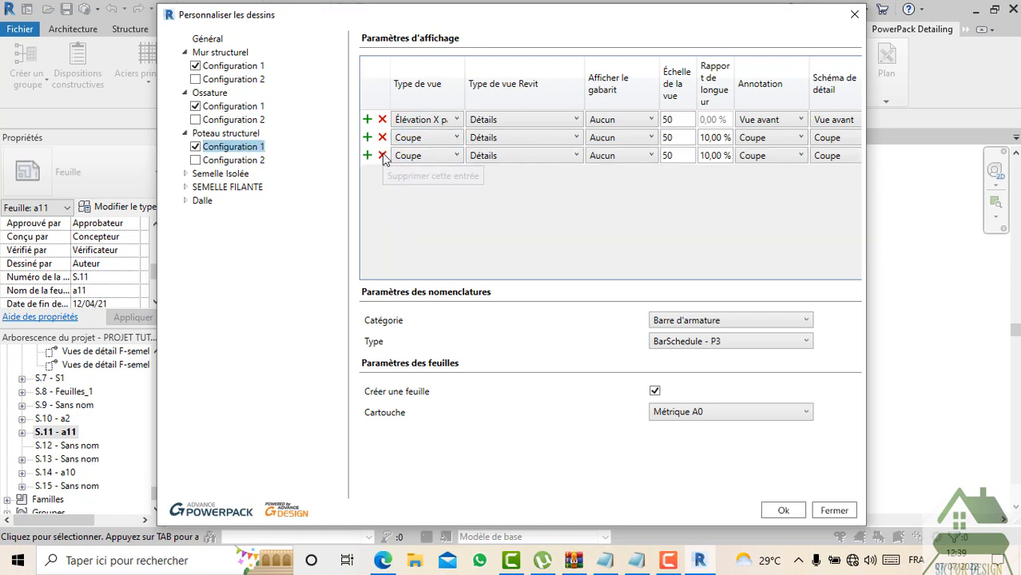
pyautogui.click(407, 157)
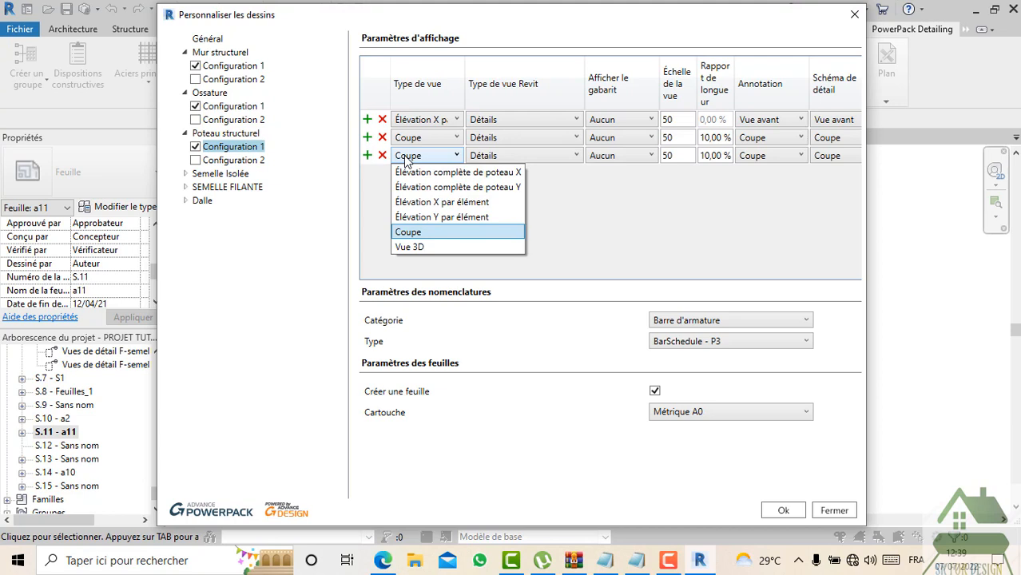
pyautogui.click(430, 246)
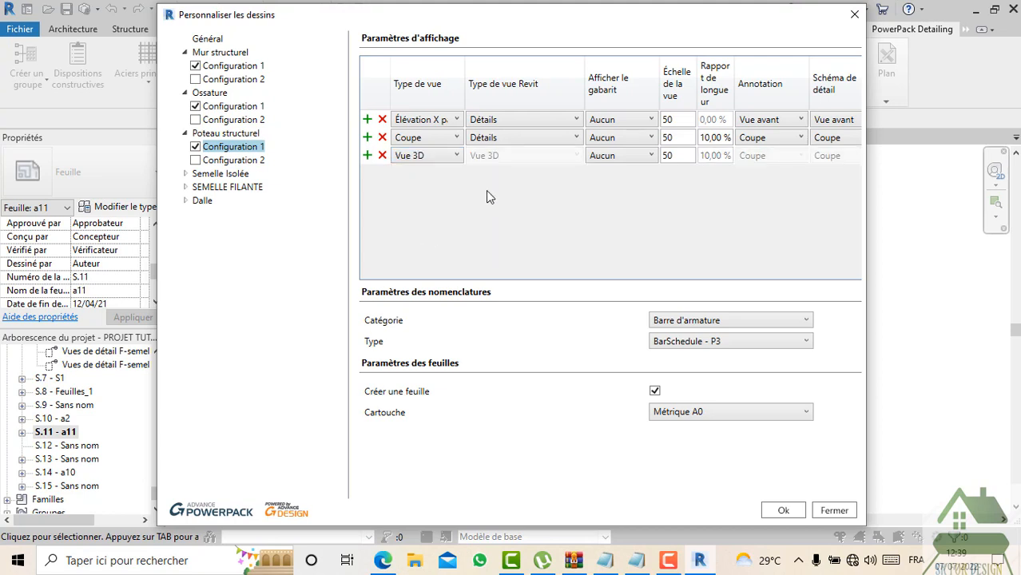
pyautogui.click(612, 156)
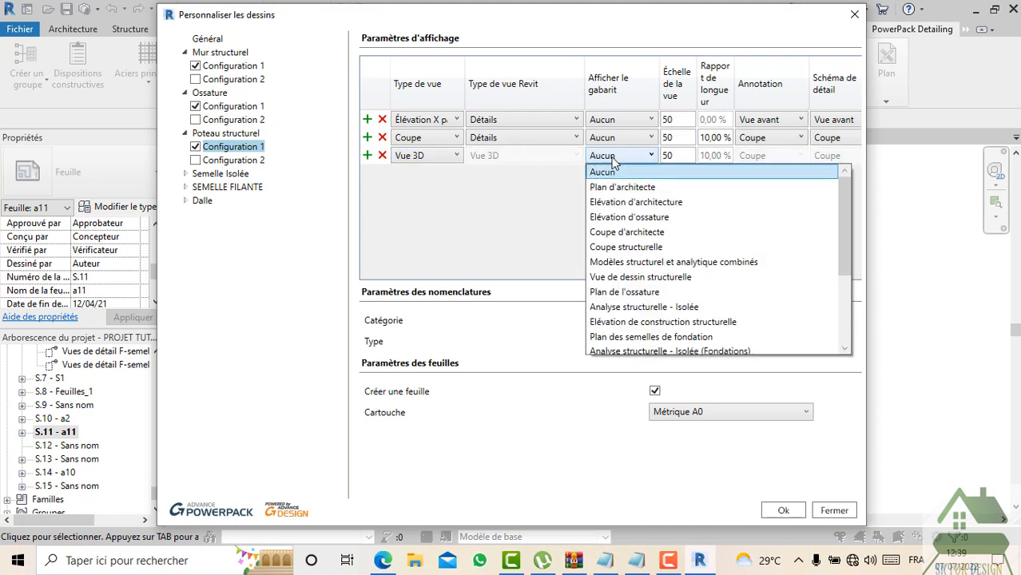
pyautogui.click(613, 158)
pyautogui.click(452, 157)
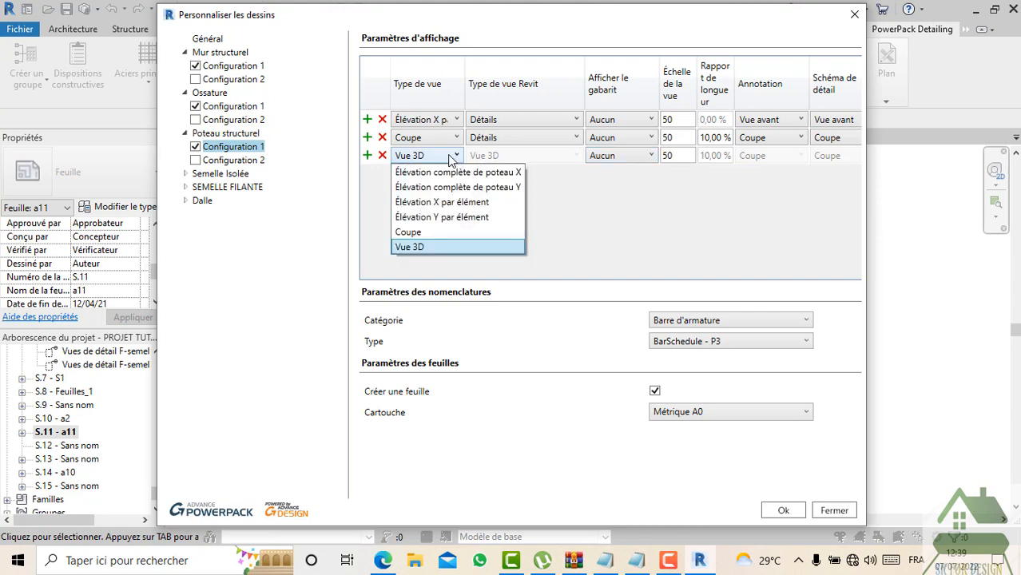
pyautogui.click(449, 156)
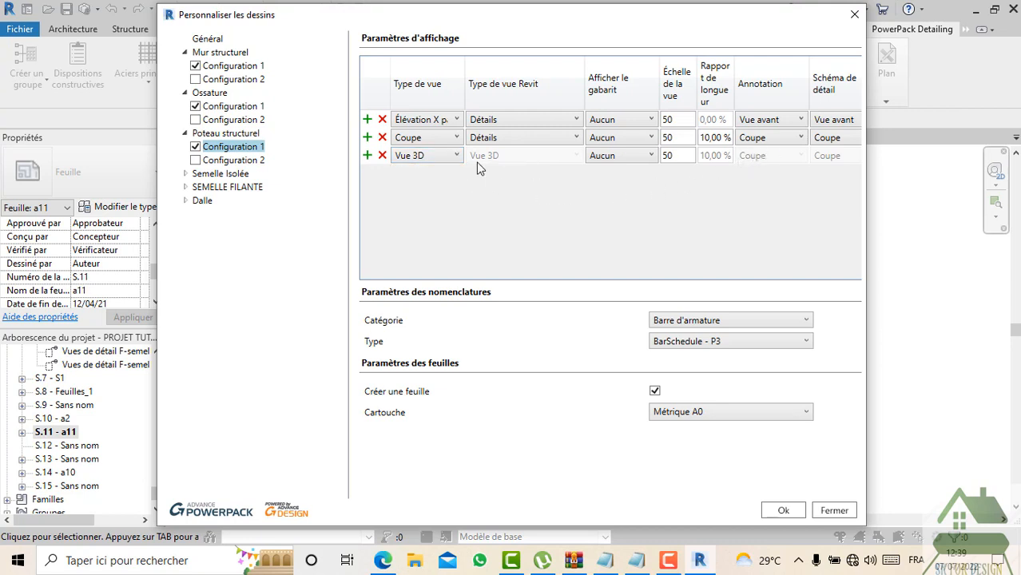
pyautogui.click(719, 412)
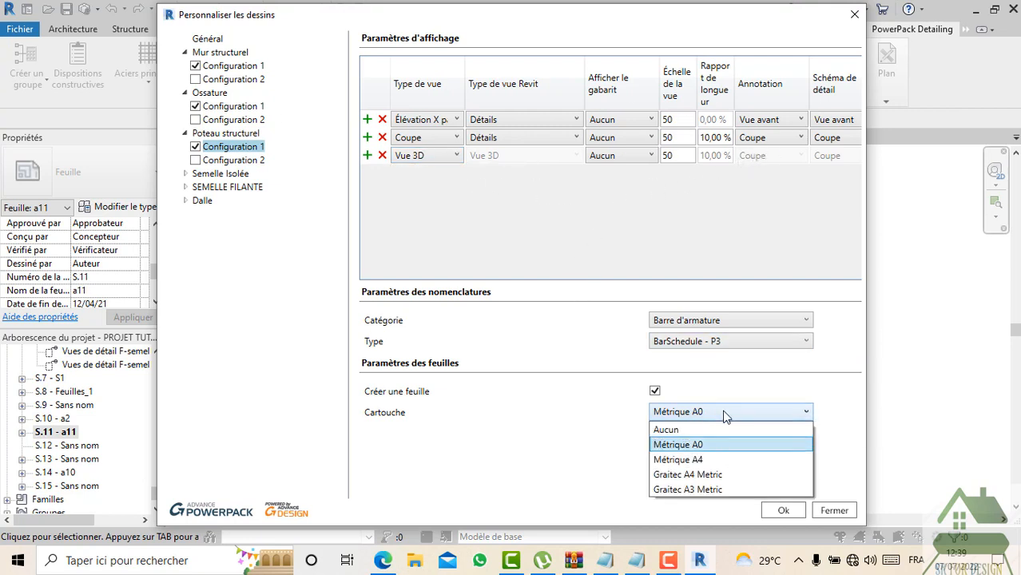
pyautogui.click(703, 475)
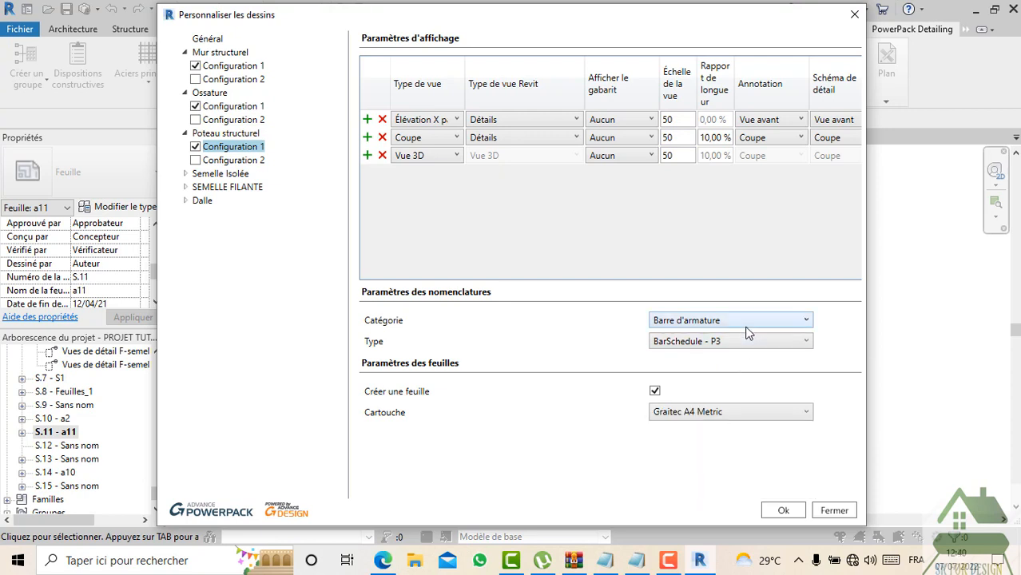
# Step: Set Graitec A4 Metric as the title block for Configuration 1 of Semelle Isolée and save the drawing settings
pyautogui.click(230, 175)
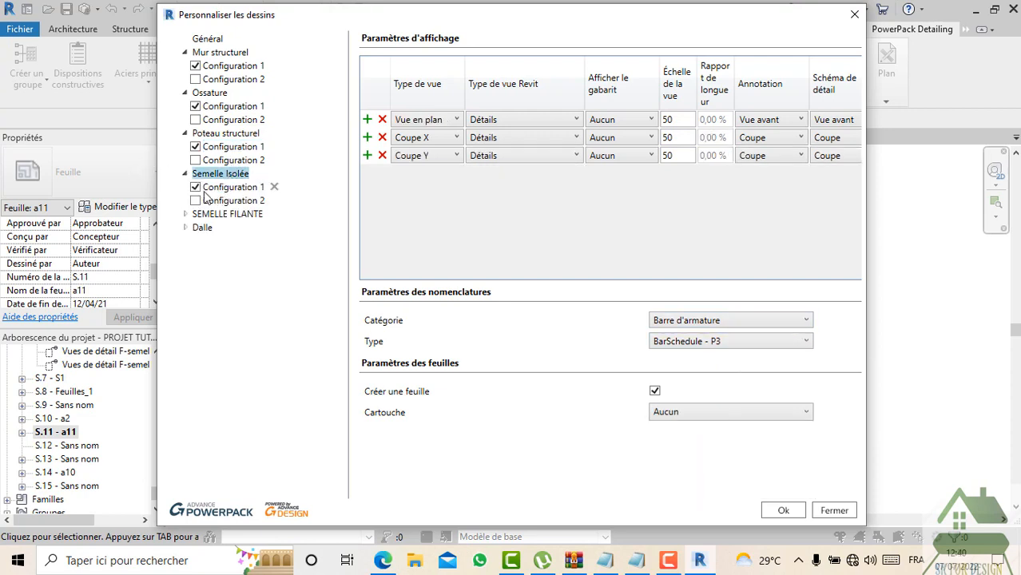
pyautogui.click(229, 189)
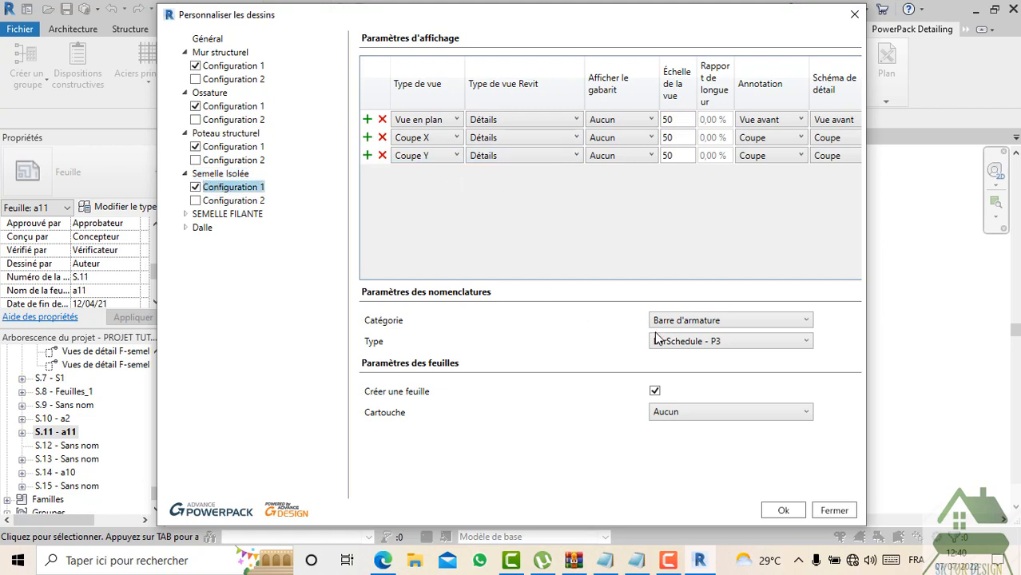
pyautogui.click(672, 412)
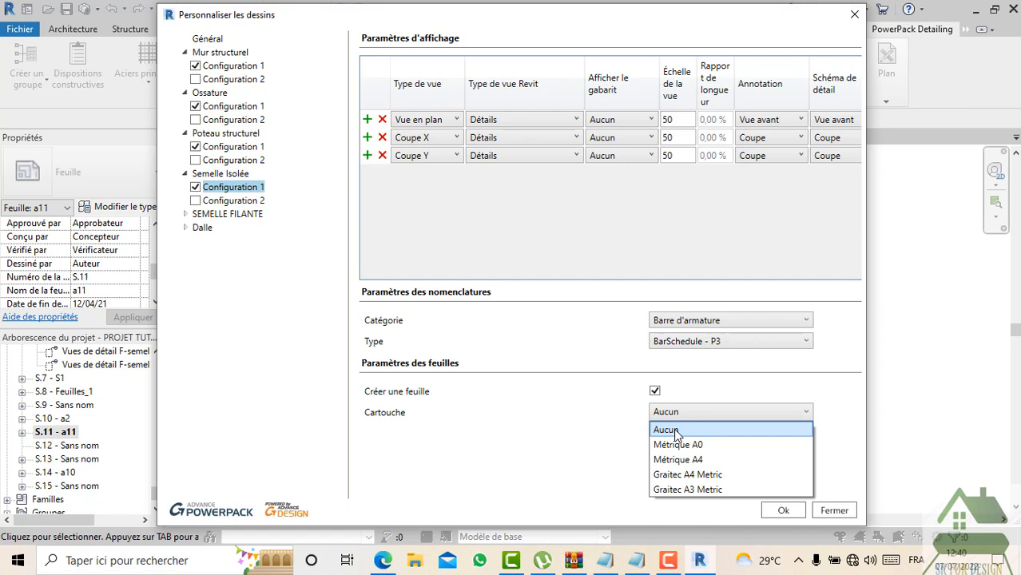
pyautogui.click(681, 476)
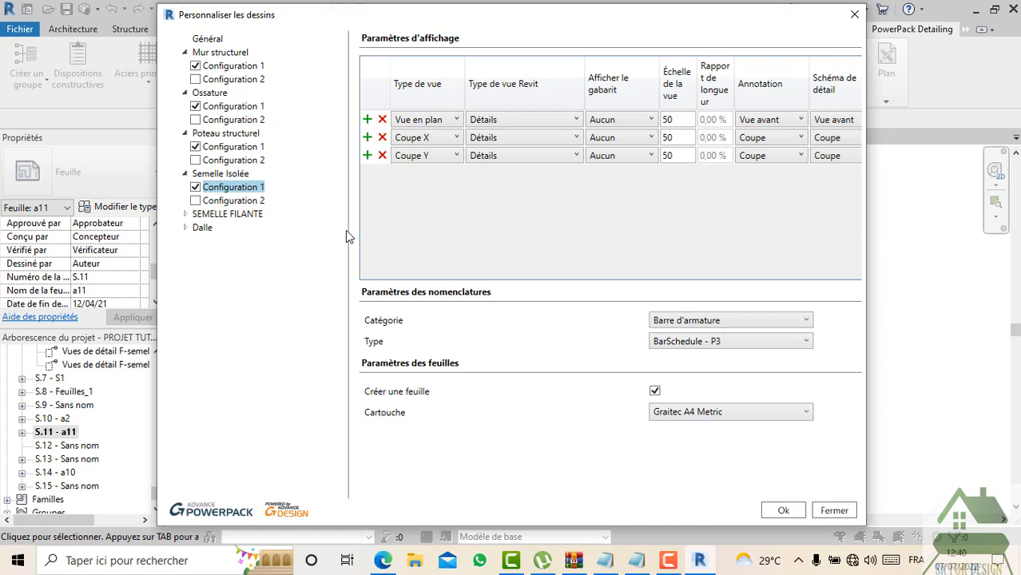
pyautogui.click(227, 215)
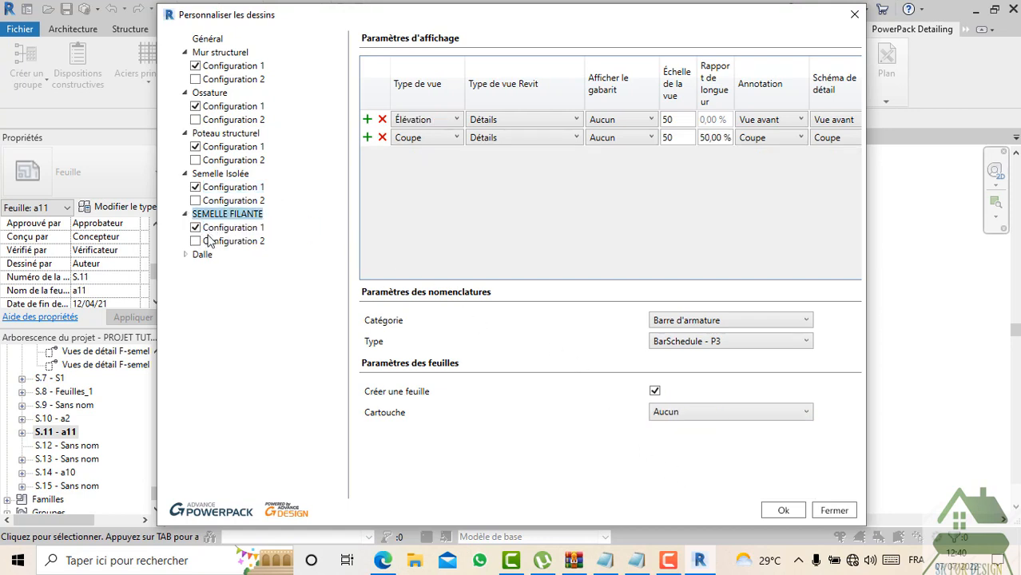
pyautogui.click(783, 507)
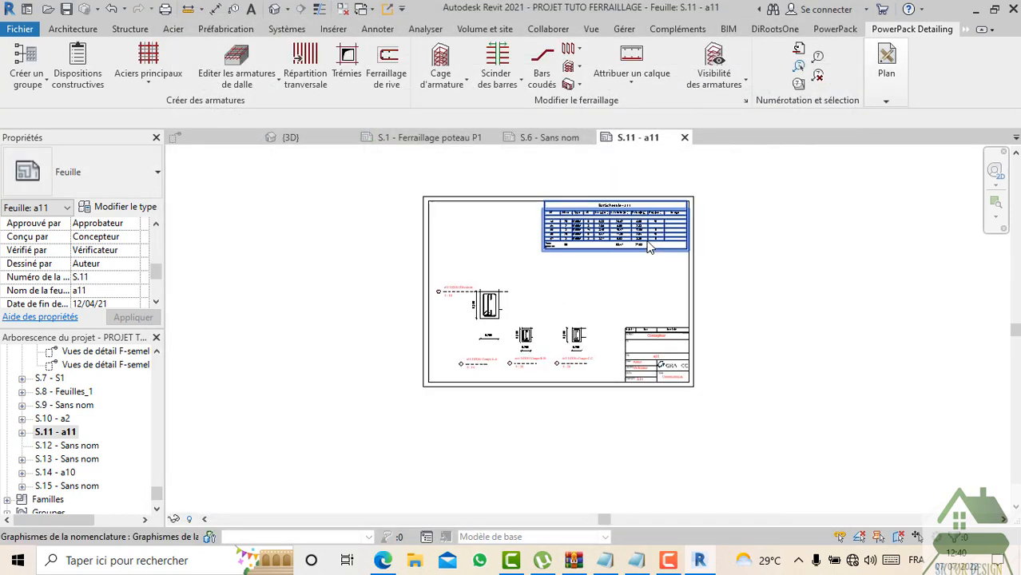
pyautogui.scroll(1, 648, 247)
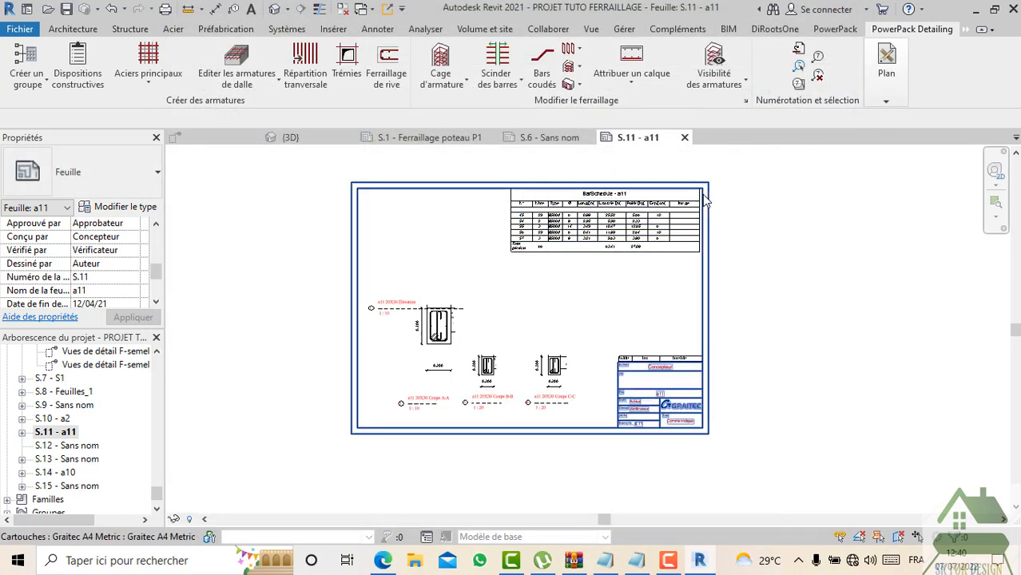
pyautogui.click(888, 103)
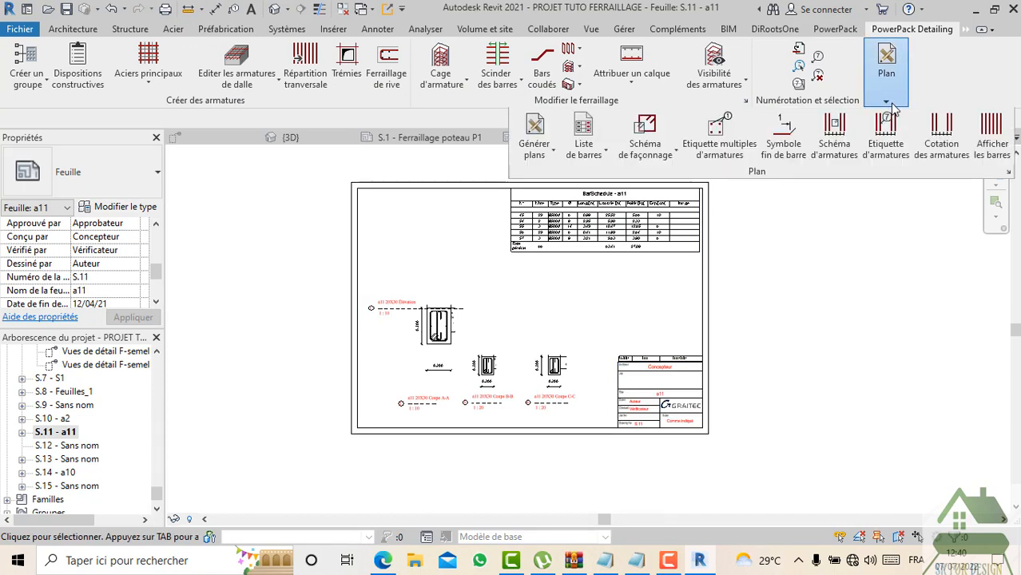
pyautogui.scroll(-3, 779, 346)
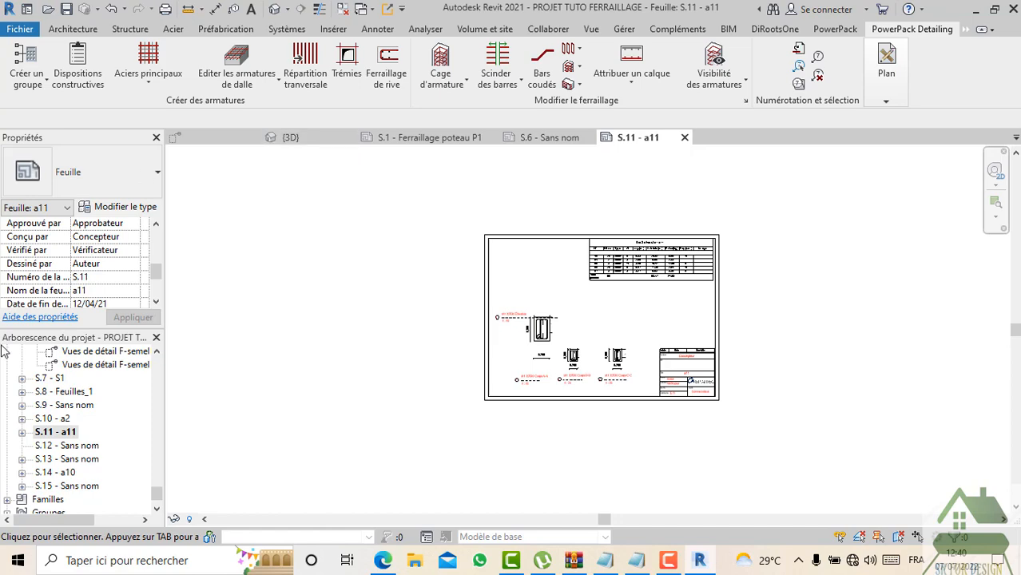
pyautogui.scroll(-1, 31, 411)
pyautogui.scroll(-1, 31, 411)
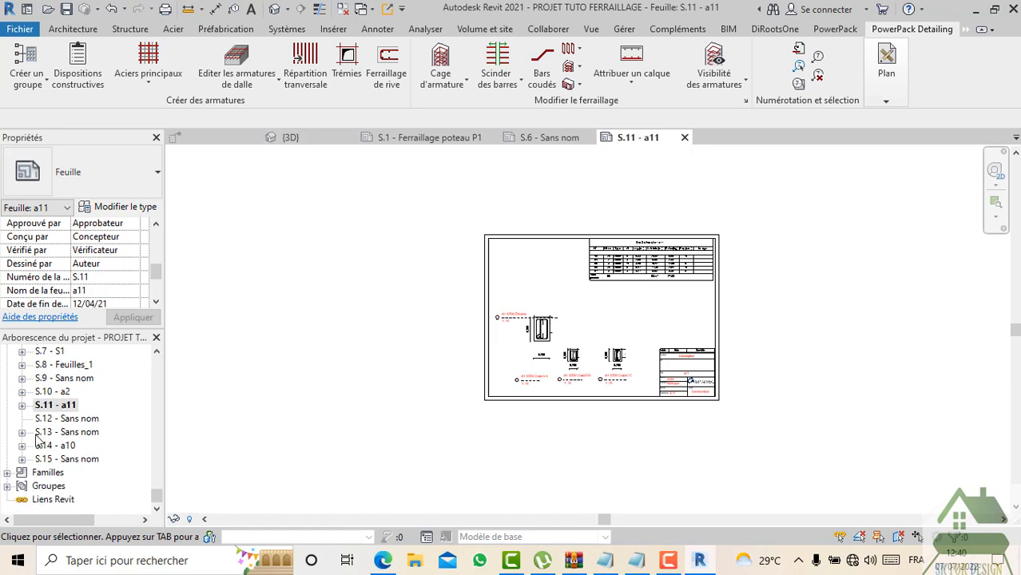
# Step: Switch to the {3D} view and select the reinforced G_POUTRE_RECT 20X30 beam between the two columns
pyautogui.click(299, 136)
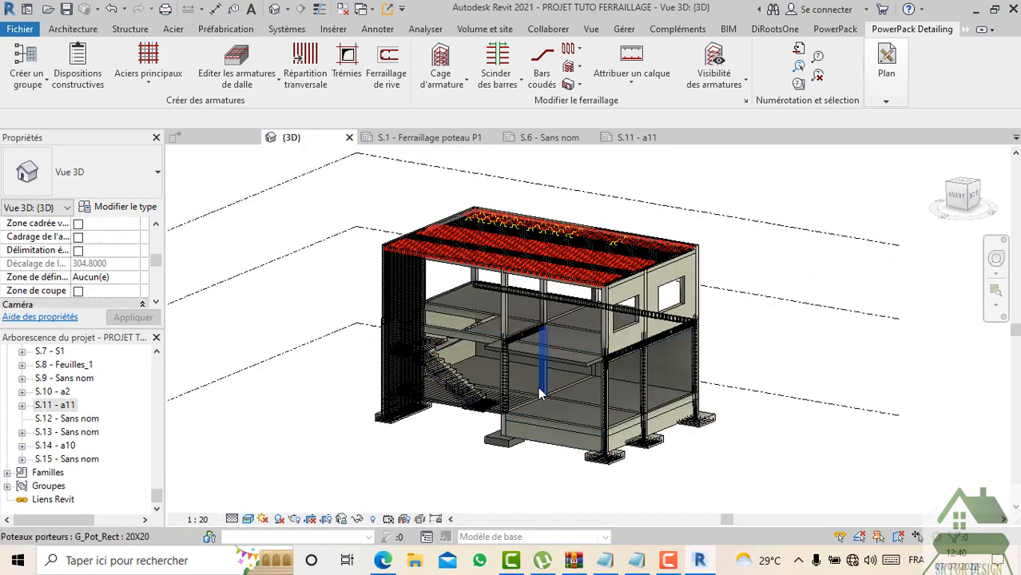
pyautogui.scroll(5, 532, 316)
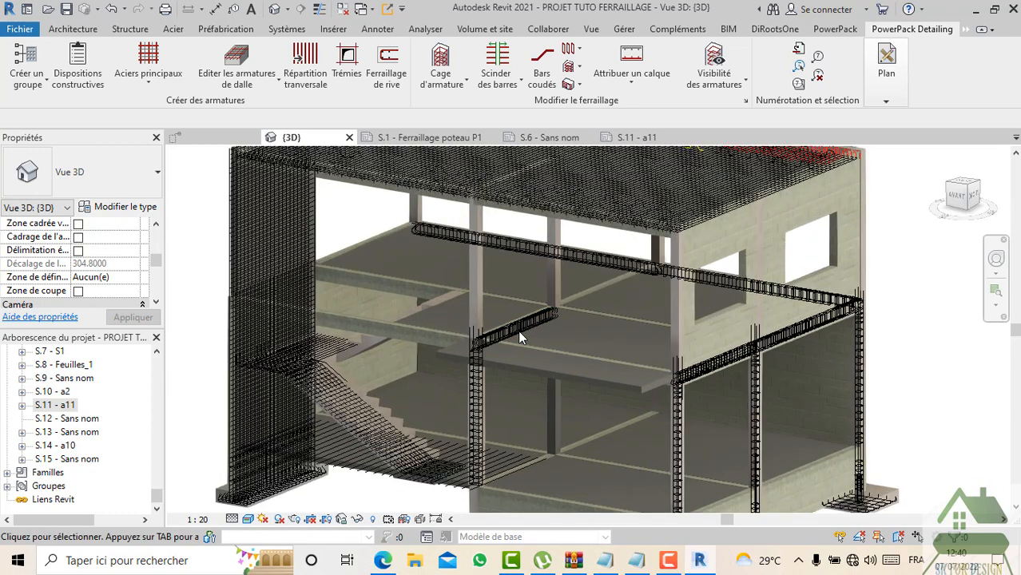
pyautogui.scroll(5, 524, 311)
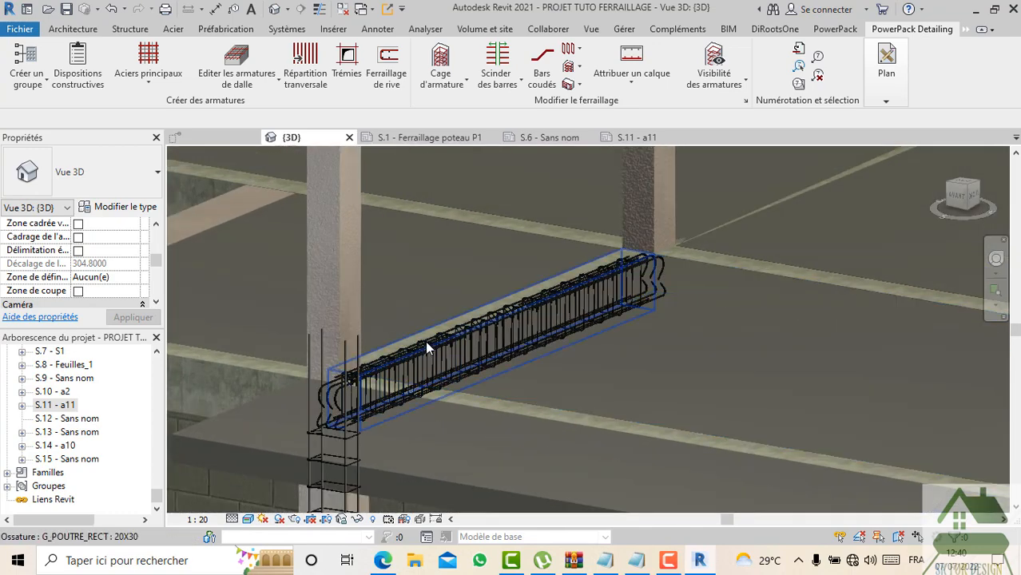
pyautogui.click(424, 346)
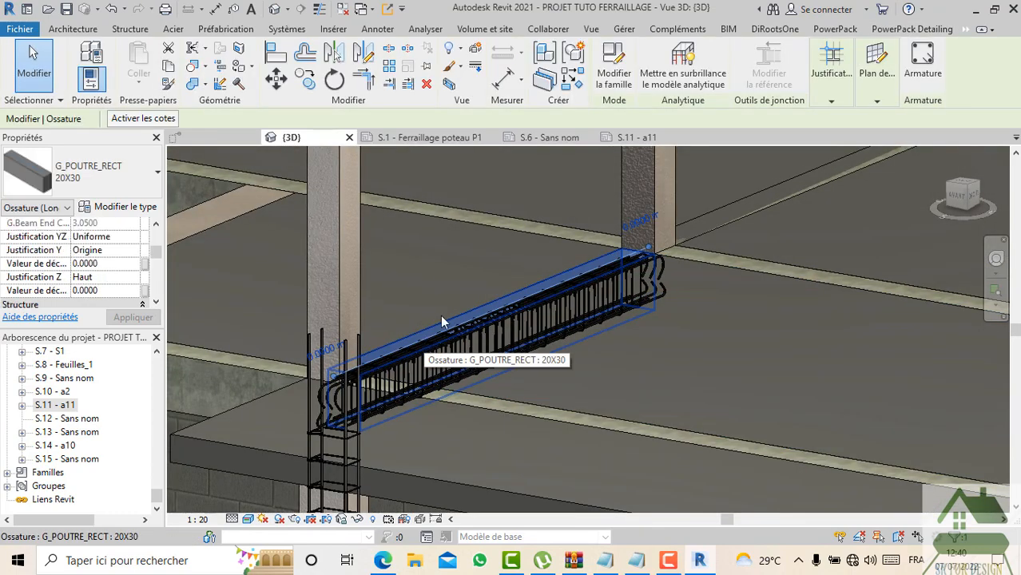
# Step: Add a Vue 3D view below the existing views of Ossature in the plan generation settings
pyautogui.moveTo(873, 99)
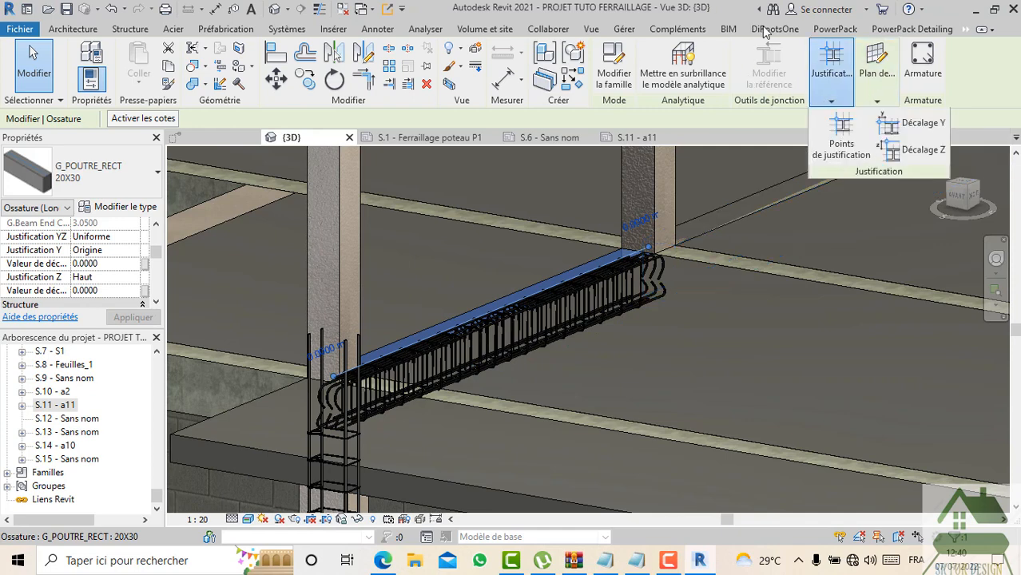
pyautogui.click(903, 30)
pyautogui.moveTo(886, 83)
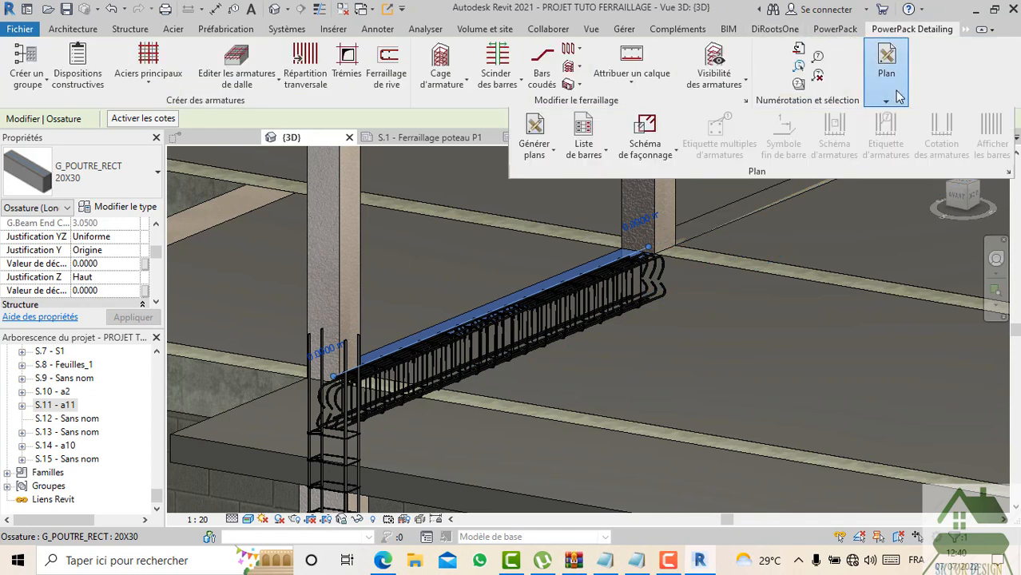
pyautogui.click(552, 149)
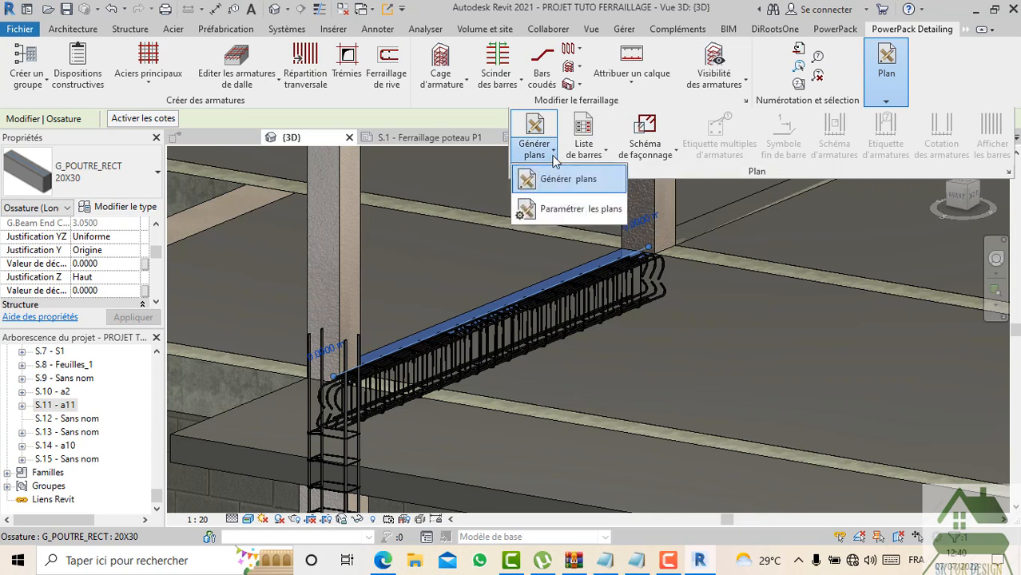
pyautogui.click(549, 207)
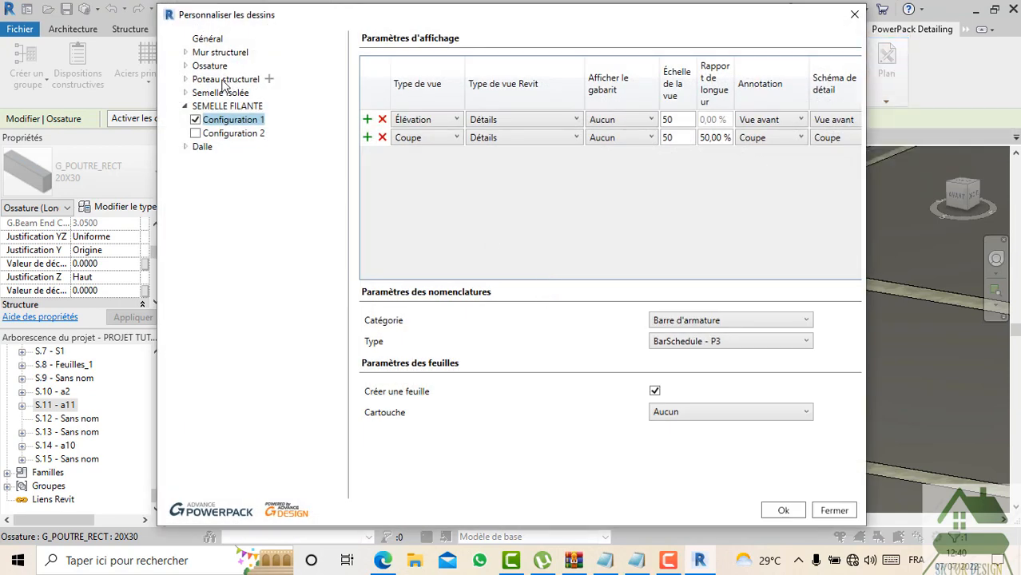
pyautogui.doubleClick(221, 68)
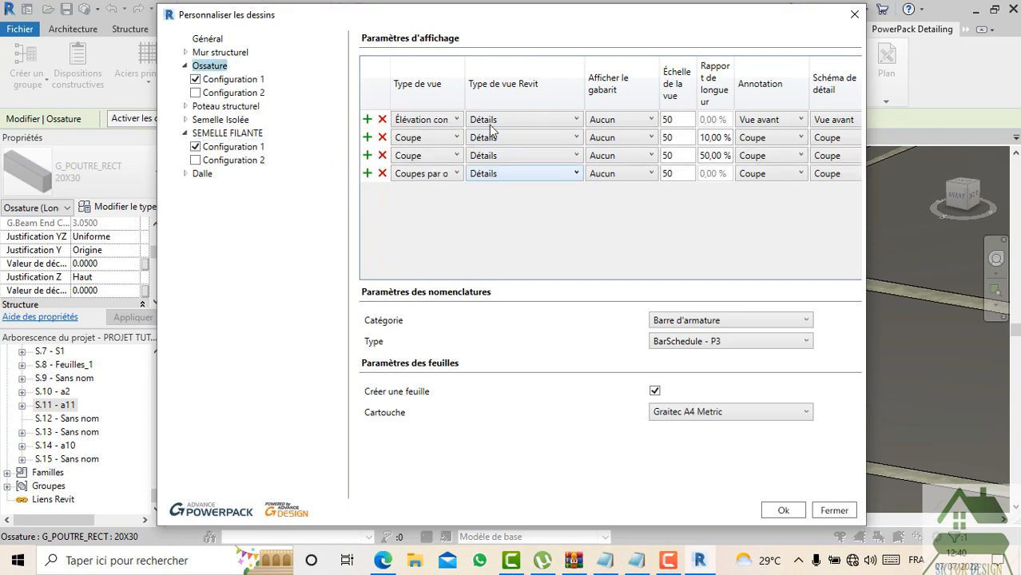
pyautogui.click(457, 174)
pyautogui.click(457, 174)
pyautogui.click(368, 173)
pyautogui.click(413, 193)
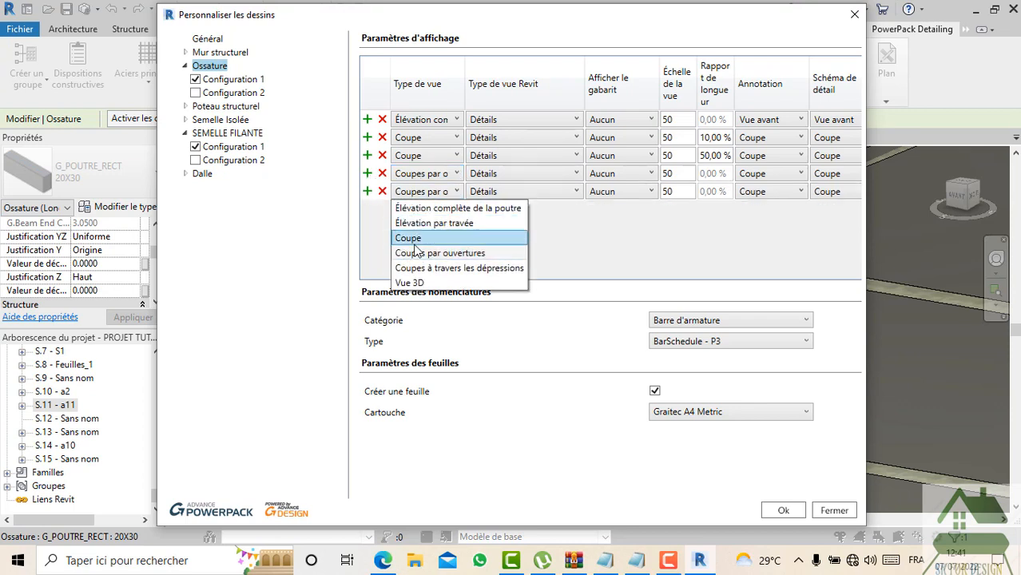
pyautogui.click(417, 278)
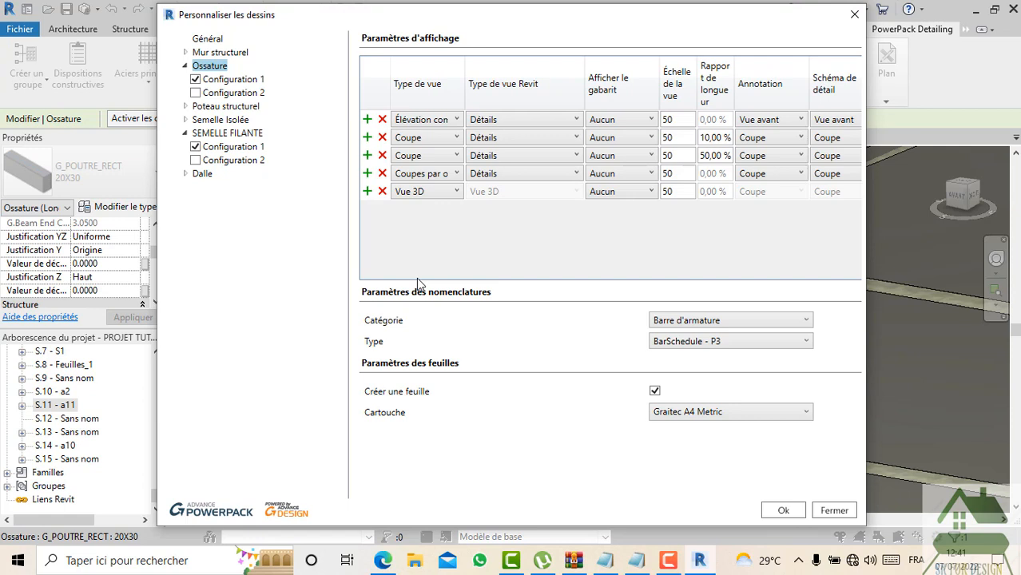
# Step: Check the view templates offered for the Ossature Vue 3D row and save the drawing settings
pyautogui.click(616, 193)
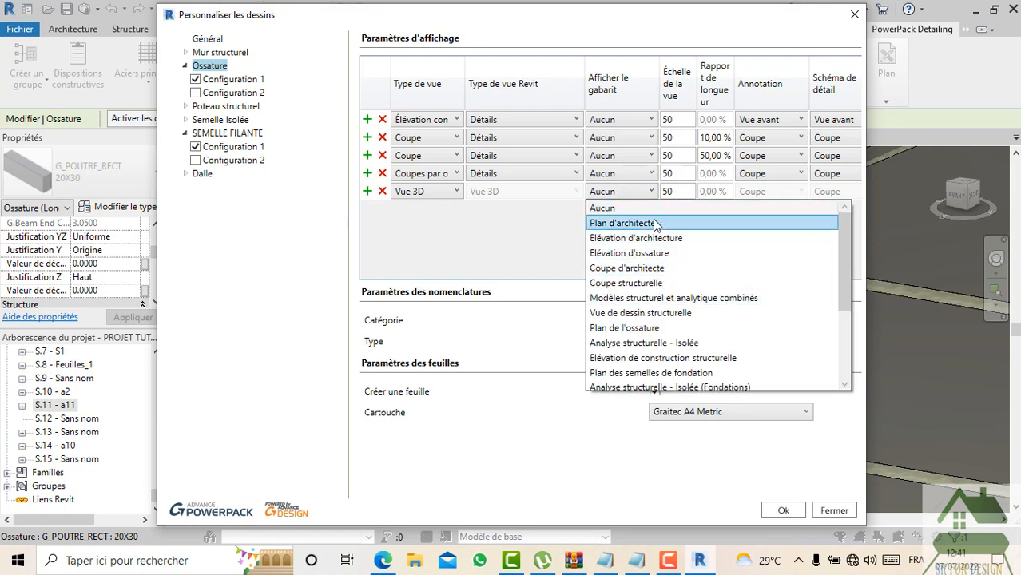
pyautogui.scroll(-2, 661, 342)
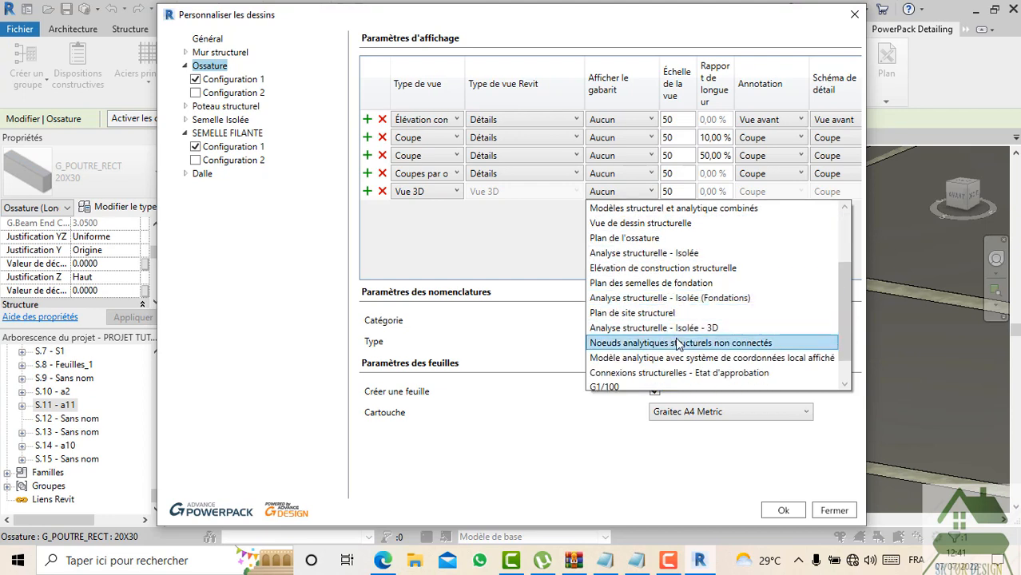
pyautogui.scroll(-1, 698, 334)
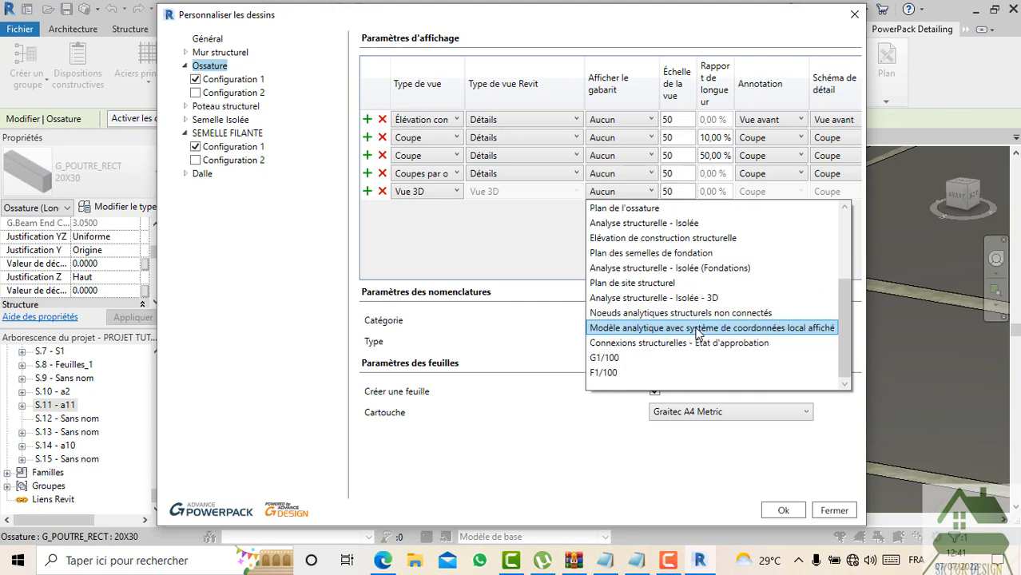
pyautogui.click(548, 230)
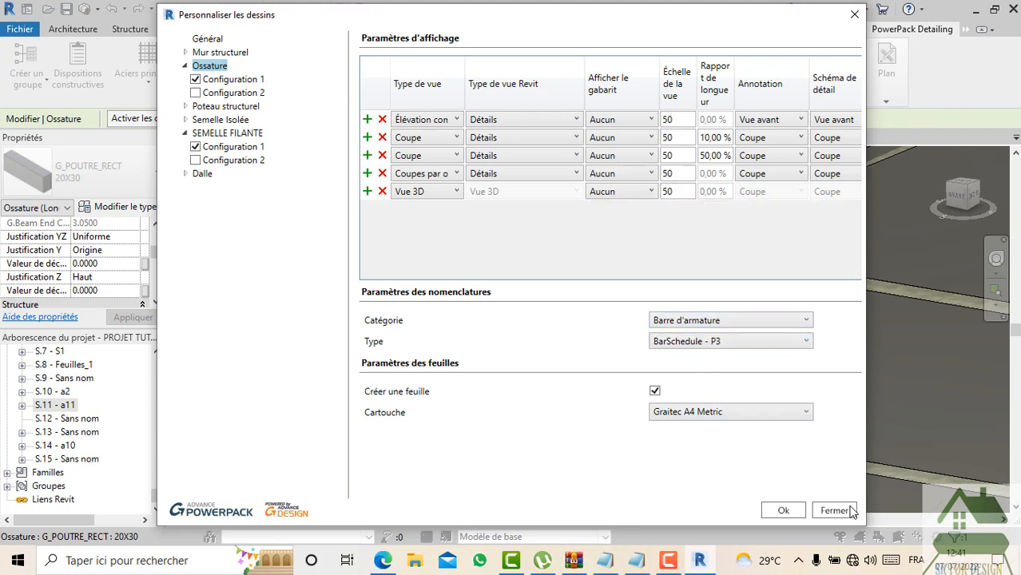
pyautogui.click(779, 512)
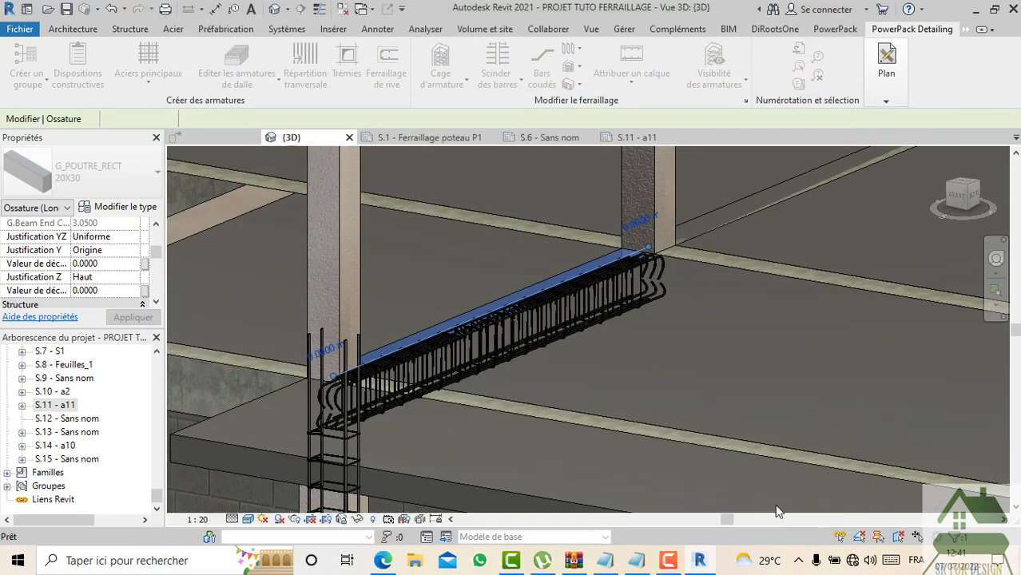
# Step: Select the reinforced G_POUTRE_RECT 20X30 beam and start generating its plans, keeping Configuration 1 as the view configuration
pyautogui.click(603, 274)
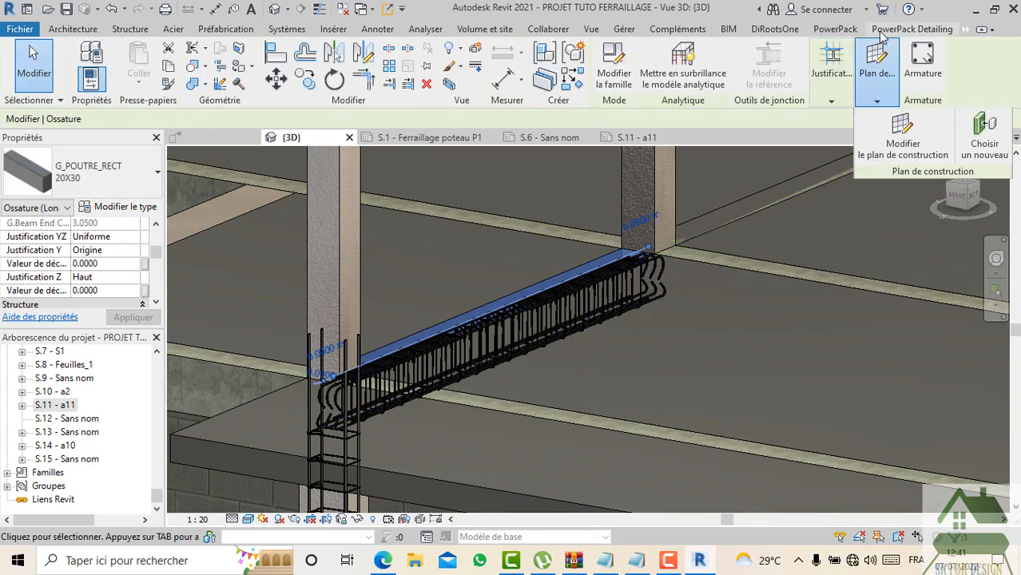
pyautogui.click(883, 30)
pyautogui.click(889, 96)
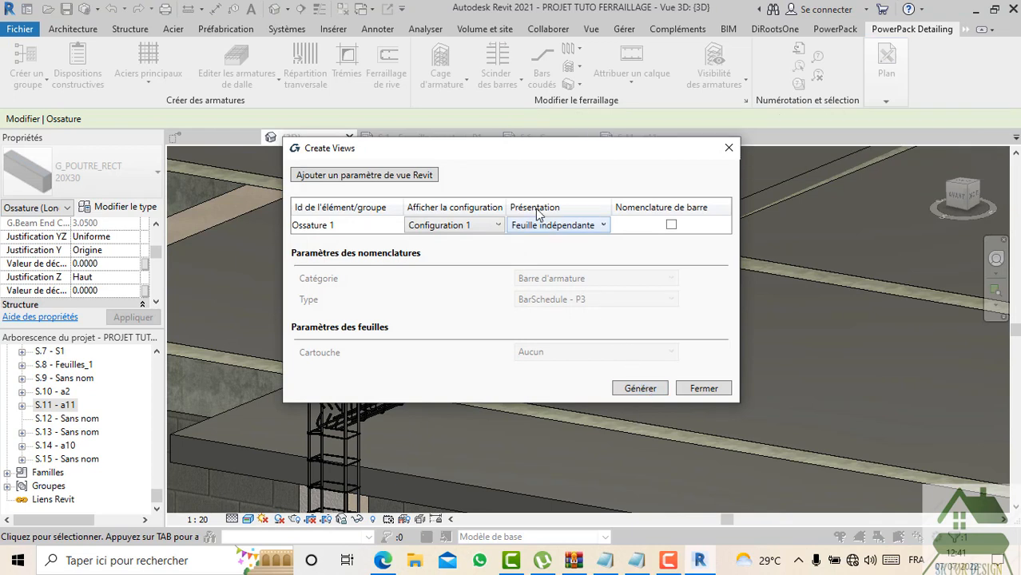
pyautogui.click(485, 227)
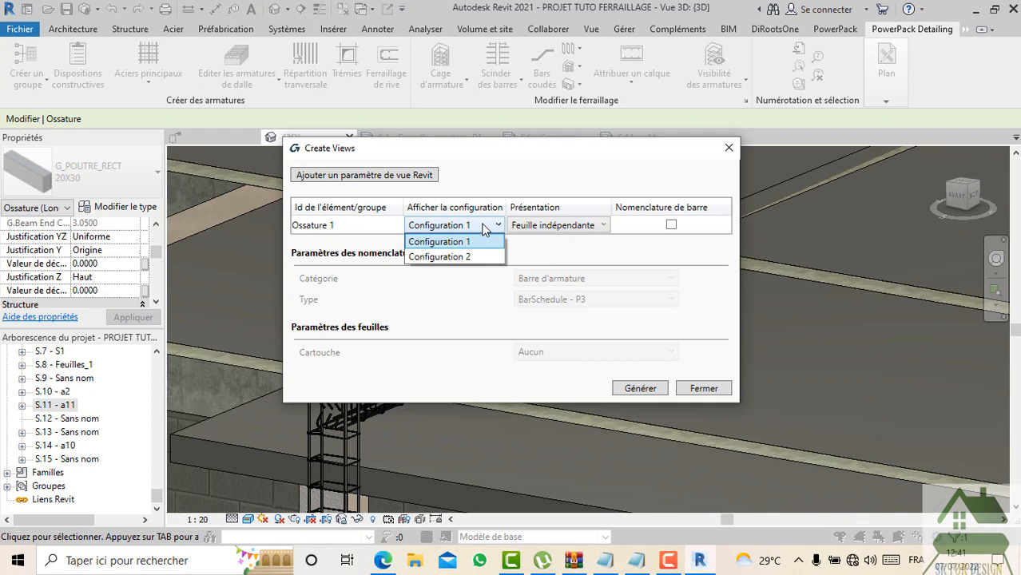
pyautogui.click(484, 226)
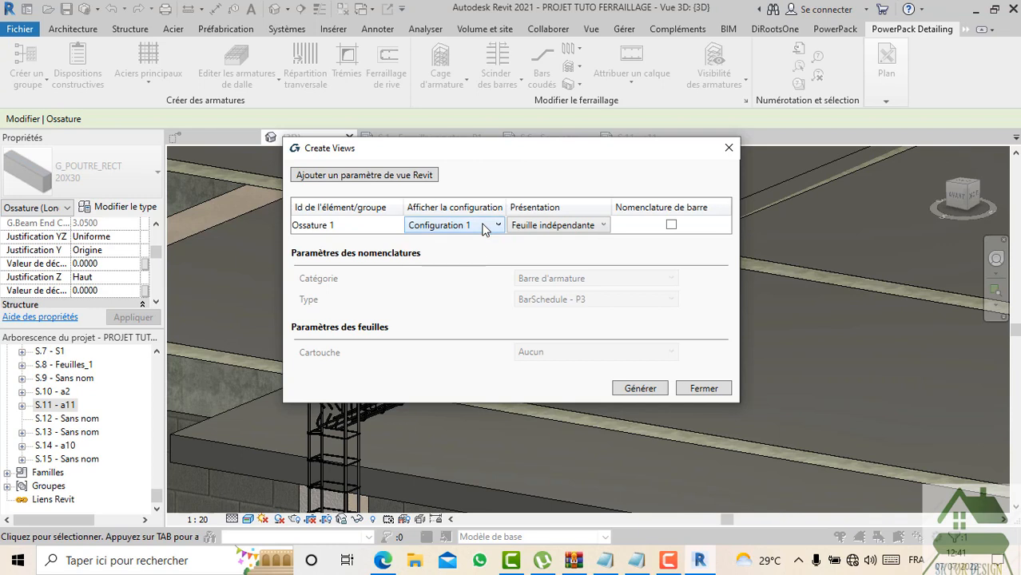
pyautogui.click(484, 227)
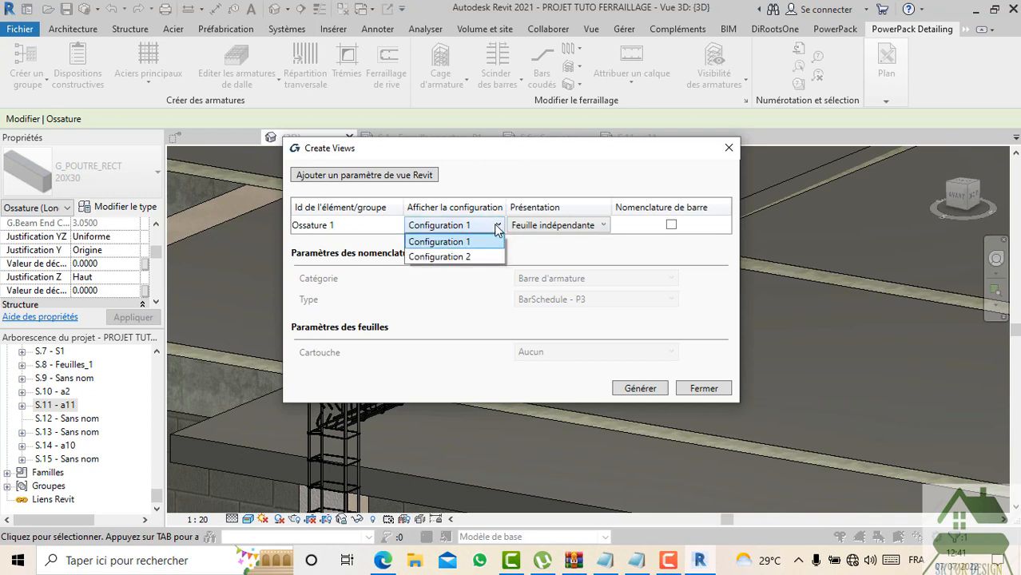
pyautogui.click(497, 229)
# Step: Generate the beam plans with the Une feuille pour tous les éléments layout and the Graitec A4 Metric title block
pyautogui.click(537, 230)
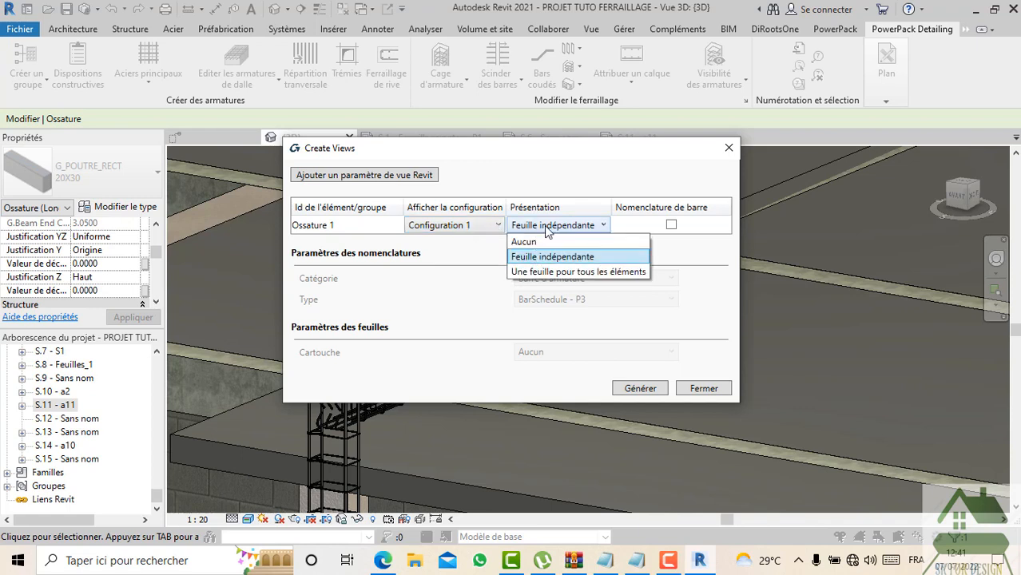
pyautogui.click(580, 272)
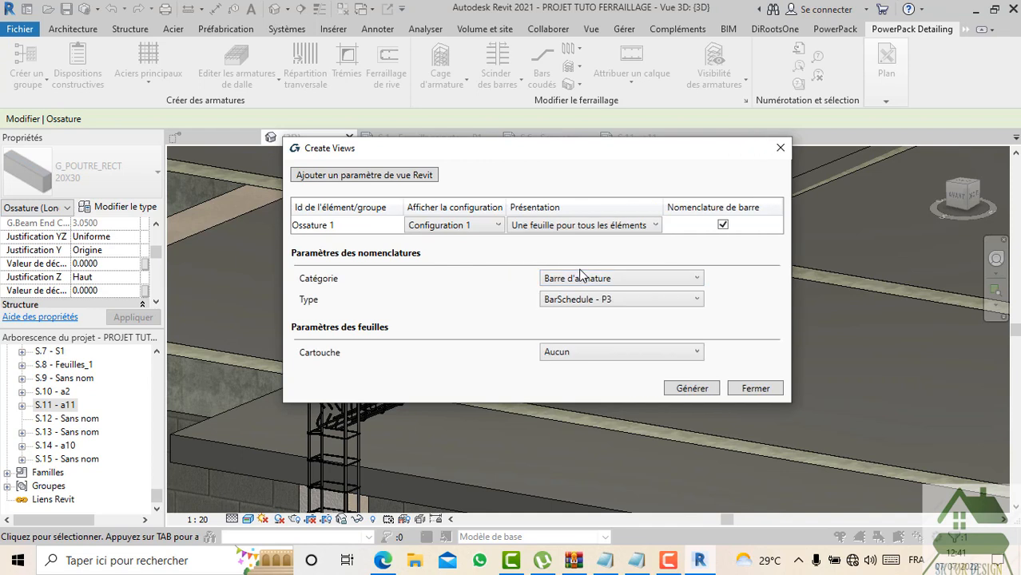
pyautogui.click(588, 351)
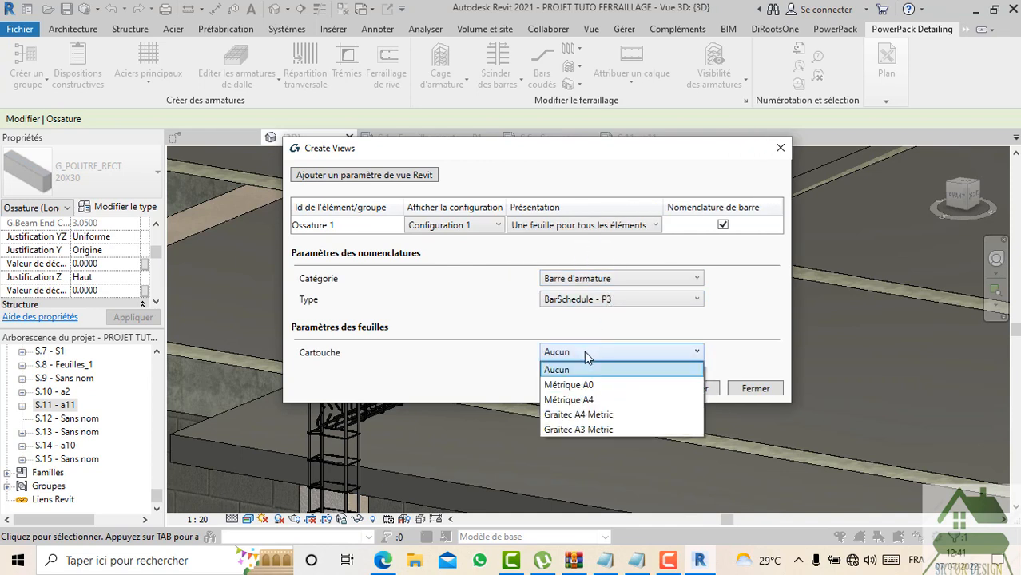
pyautogui.click(592, 411)
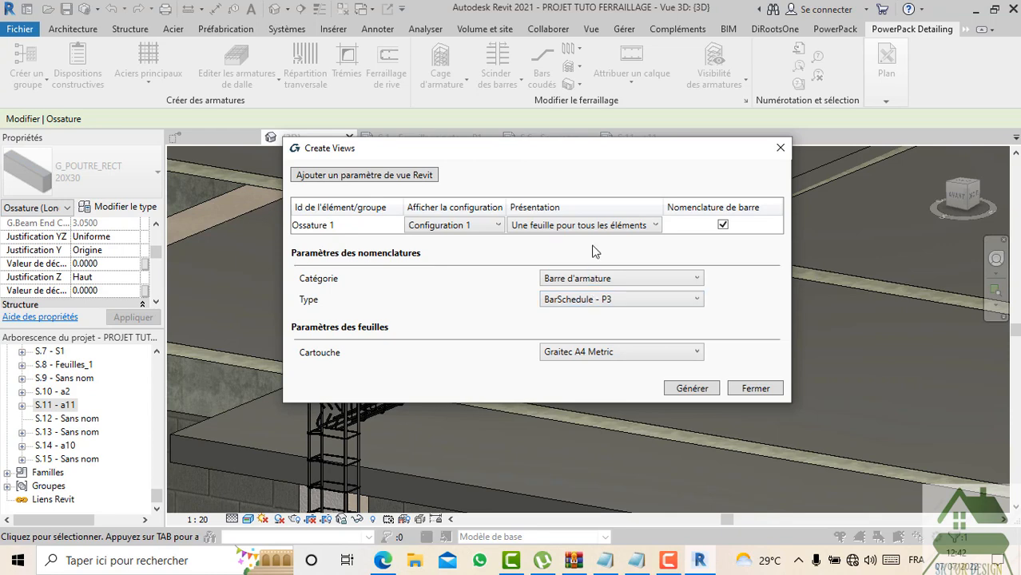
pyautogui.click(689, 389)
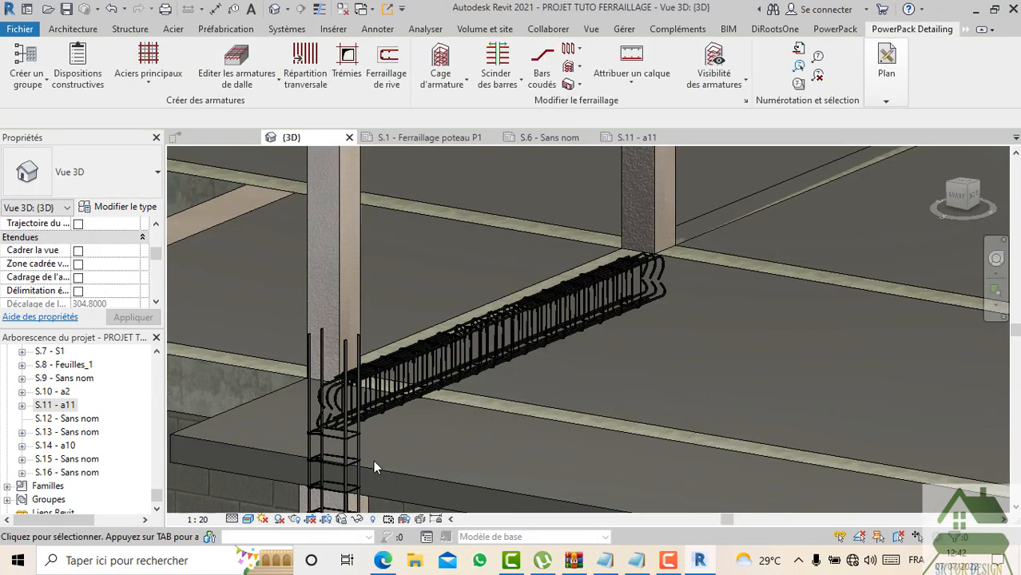
# Step: Expand and open the generated sheet S.16, and inspect the beam in its 3D view
pyautogui.click(22, 473)
pyautogui.scroll(-1, 36, 481)
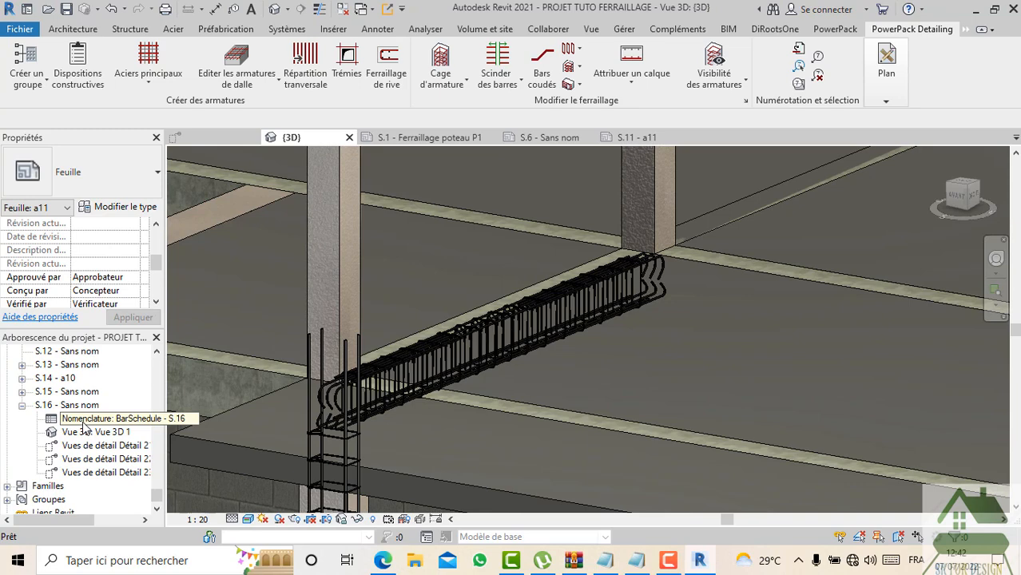
pyautogui.doubleClick(78, 409)
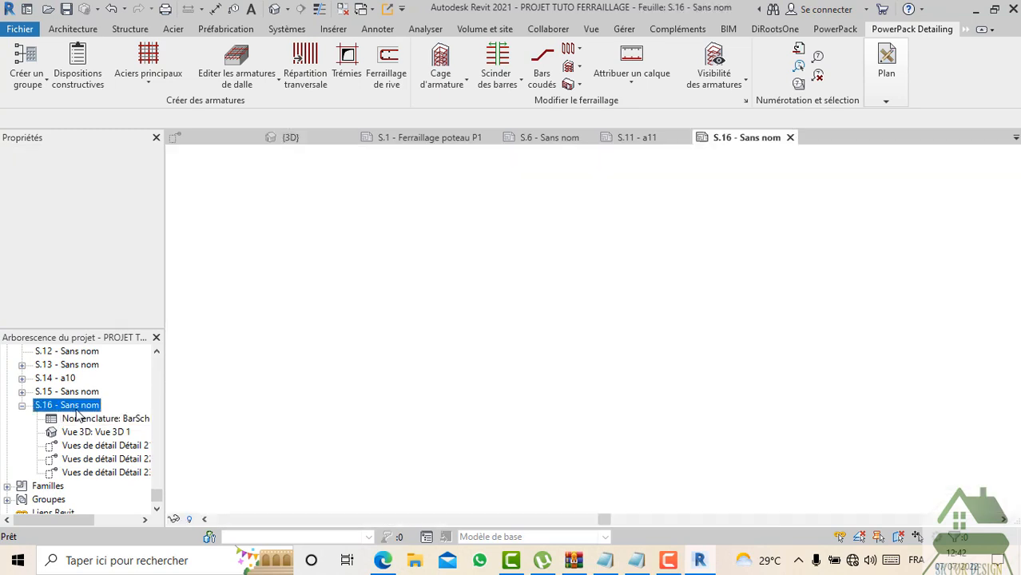
pyautogui.scroll(3, 630, 214)
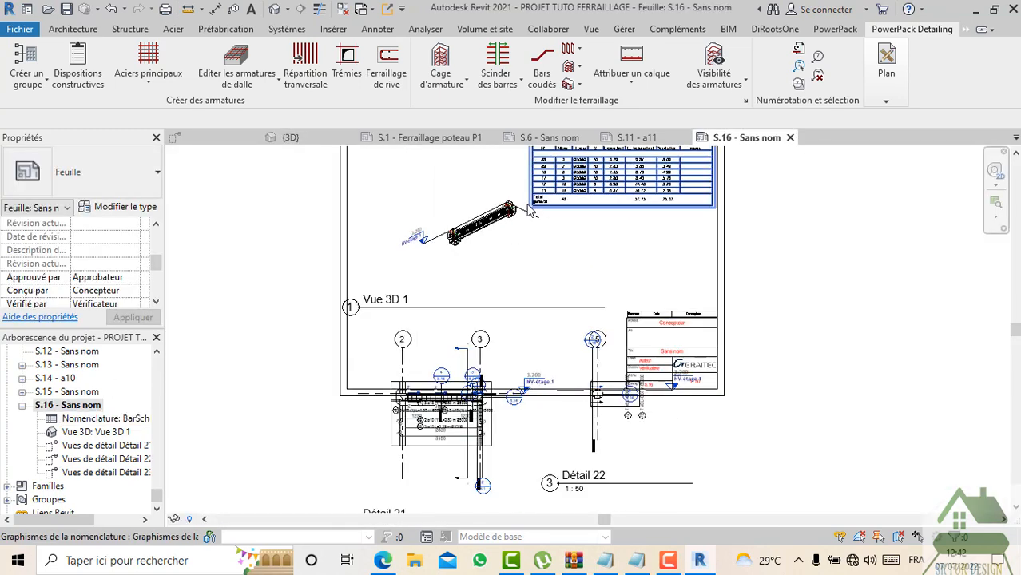
pyautogui.scroll(8, 531, 209)
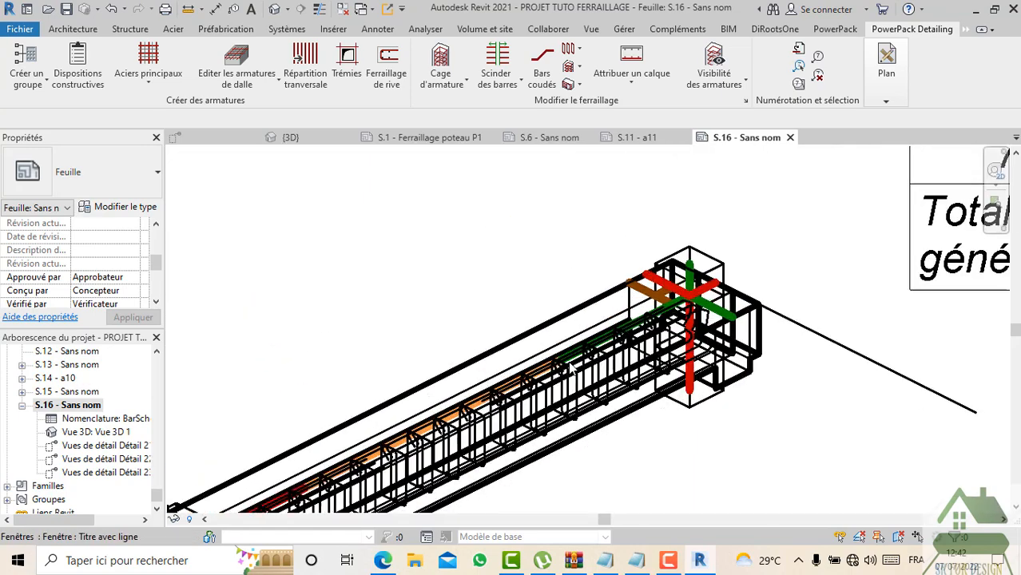
pyautogui.scroll(-5, 524, 274)
# Step: Move the Vue 3D 1 viewport toward the sheet's upper-left corner, away from the bar schedule
pyautogui.click(468, 375)
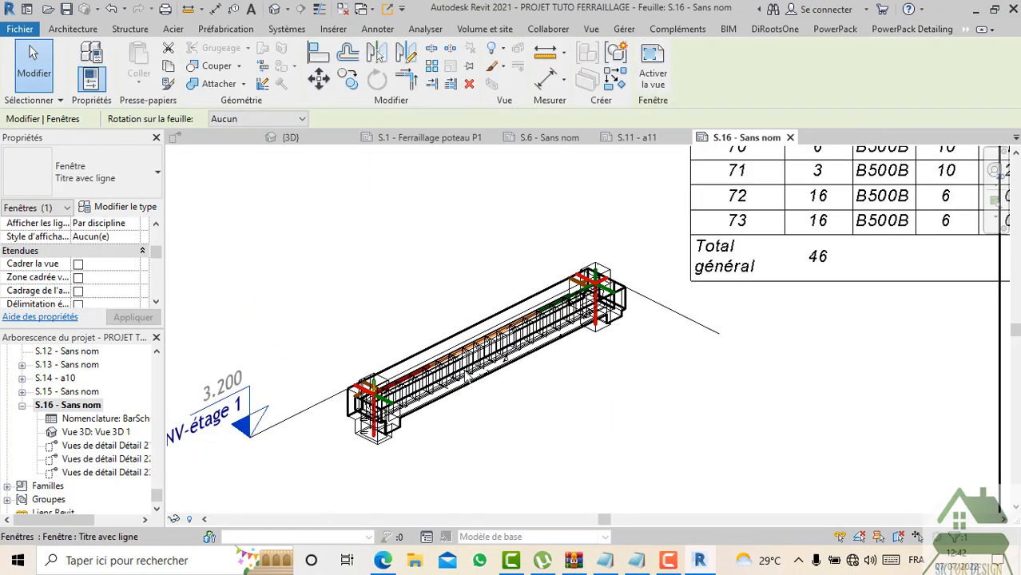
pyautogui.scroll(-3, 460, 403)
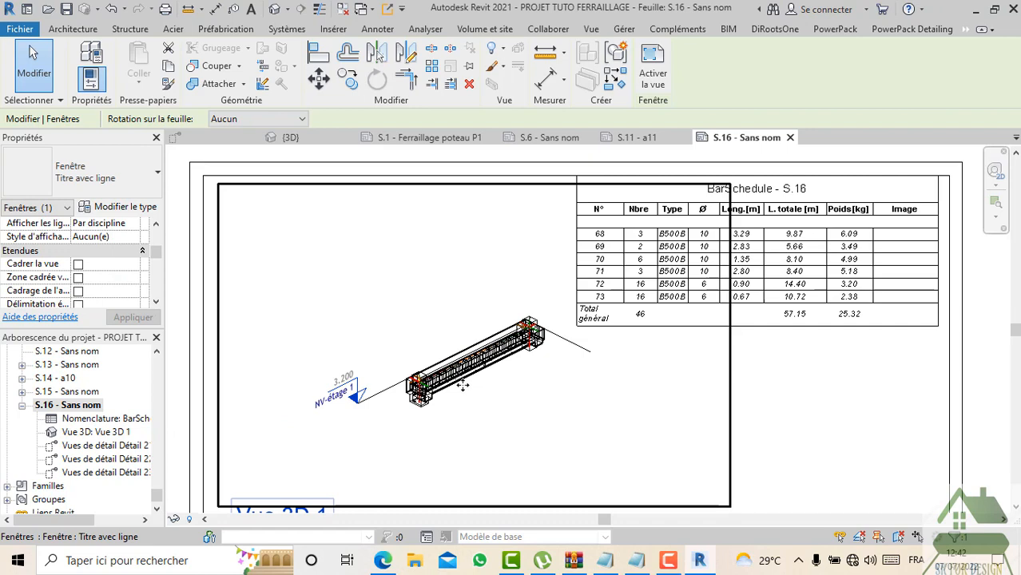
pyautogui.moveTo(463, 386); pyautogui.dragTo(405, 285)
# Step: Activate the Vue 3D 1 viewport, show its crop region and tighten the crop boundary around the beam
pyautogui.doubleClick(448, 326)
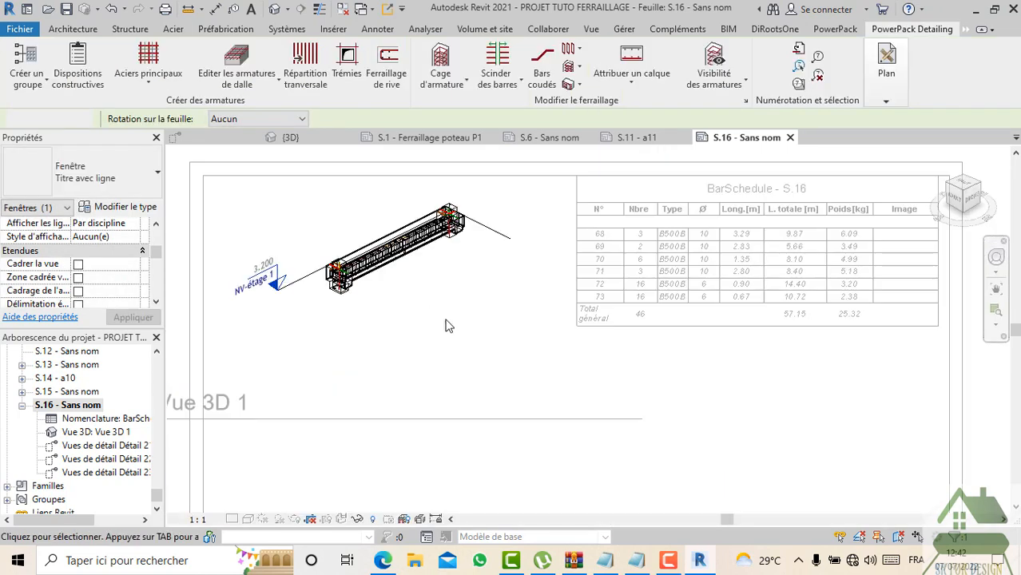
pyautogui.scroll(-2, 448, 326)
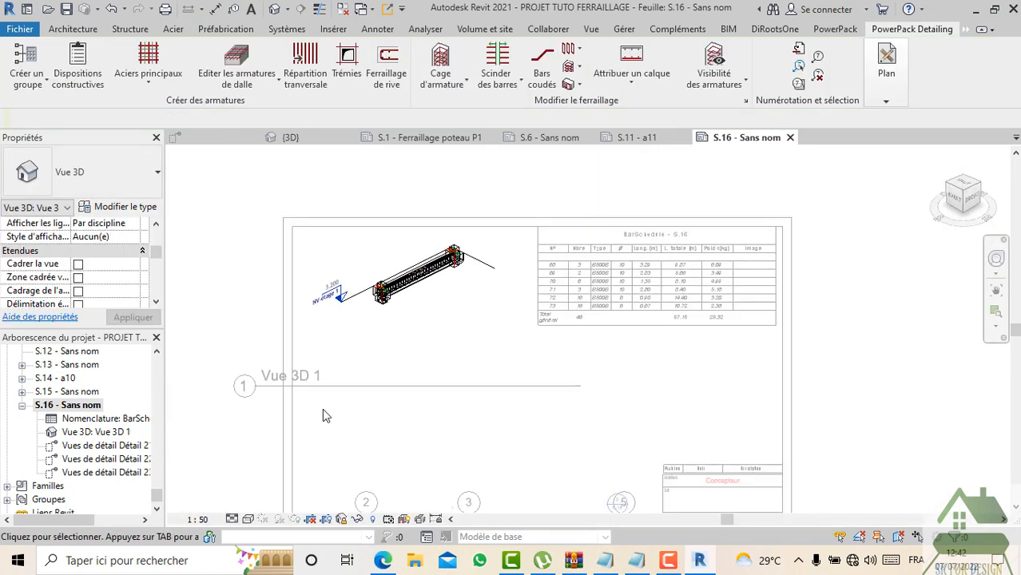
pyautogui.click(324, 519)
pyautogui.scroll(-1, 346, 394)
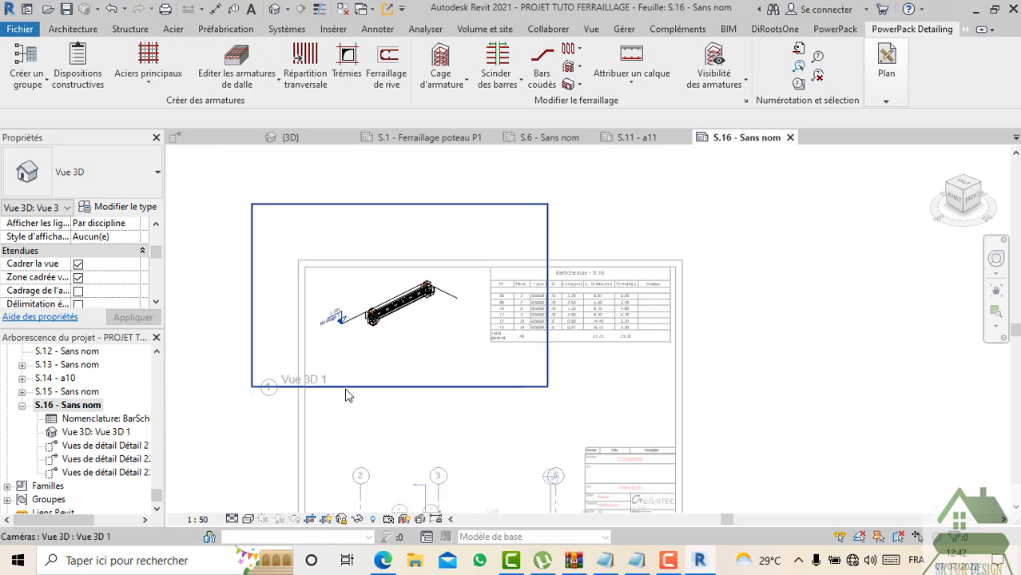
pyautogui.click(346, 390)
pyautogui.moveTo(401, 205); pyautogui.dragTo(405, 261)
pyautogui.moveTo(252, 323); pyautogui.dragTo(334, 306)
pyautogui.moveTo(547, 322); pyautogui.dragTo(445, 294)
pyautogui.scroll(2, 356, 336)
pyautogui.moveTo(390, 412); pyautogui.dragTo(422, 344)
pyautogui.scroll(2, 299, 284)
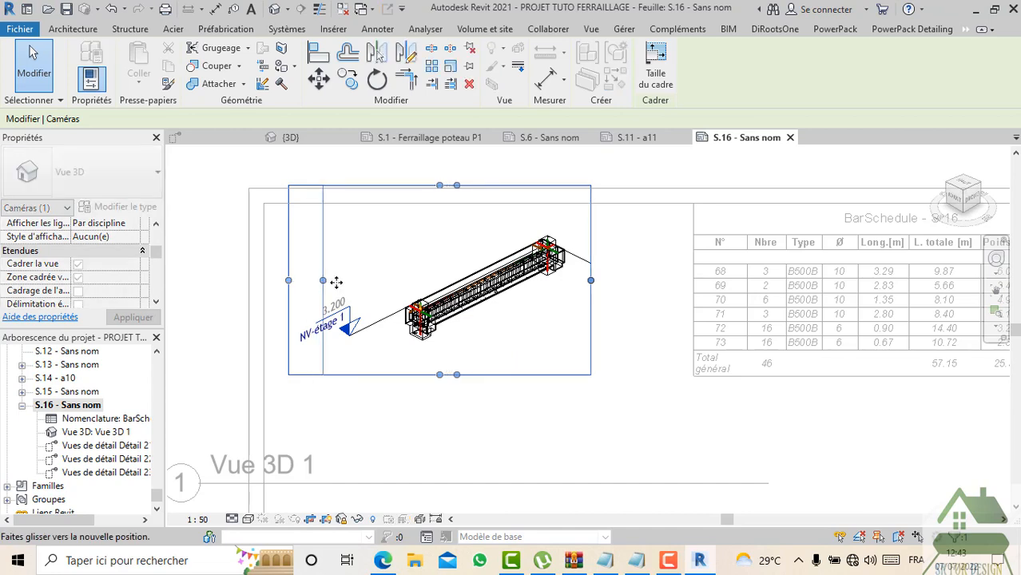
pyautogui.moveTo(336, 282); pyautogui.dragTo(376, 282)
# Step: Hide the NV-étage 1 level line in the activated Vue 3D 1 view
pyautogui.scroll(2, 392, 308)
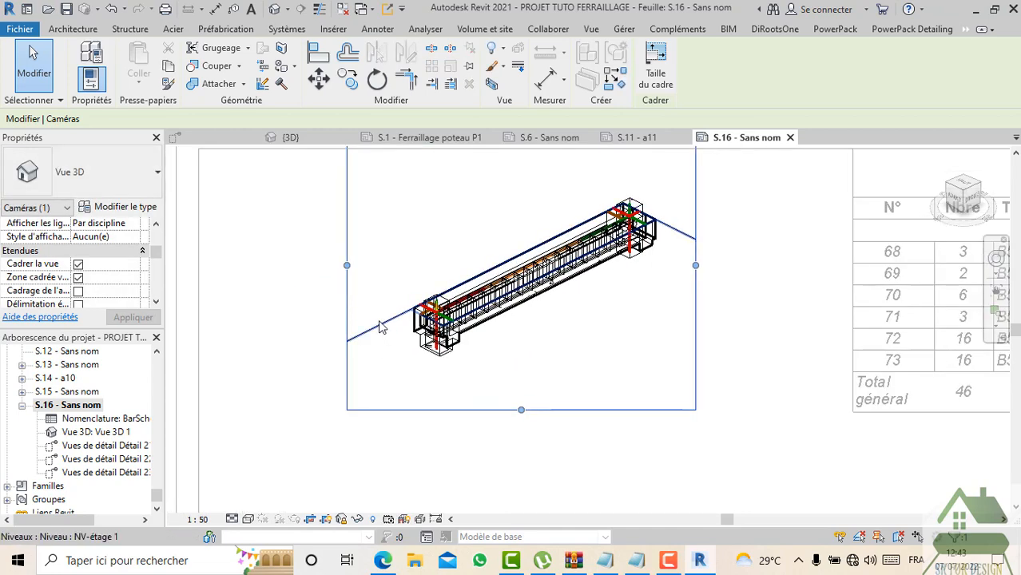
pyautogui.click(380, 327)
pyautogui.rightClick(380, 328)
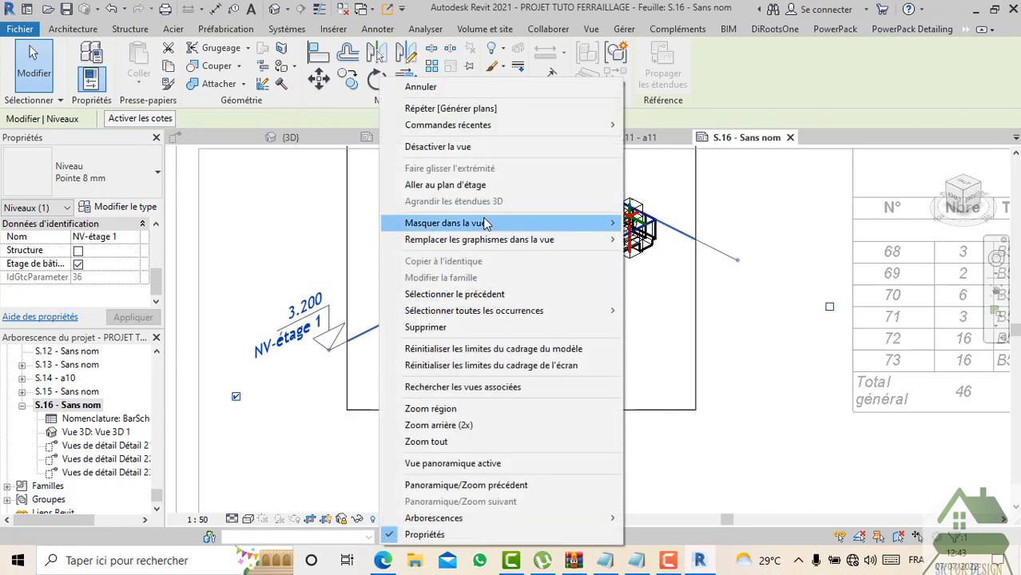
pyautogui.moveTo(486, 225)
pyautogui.click(655, 223)
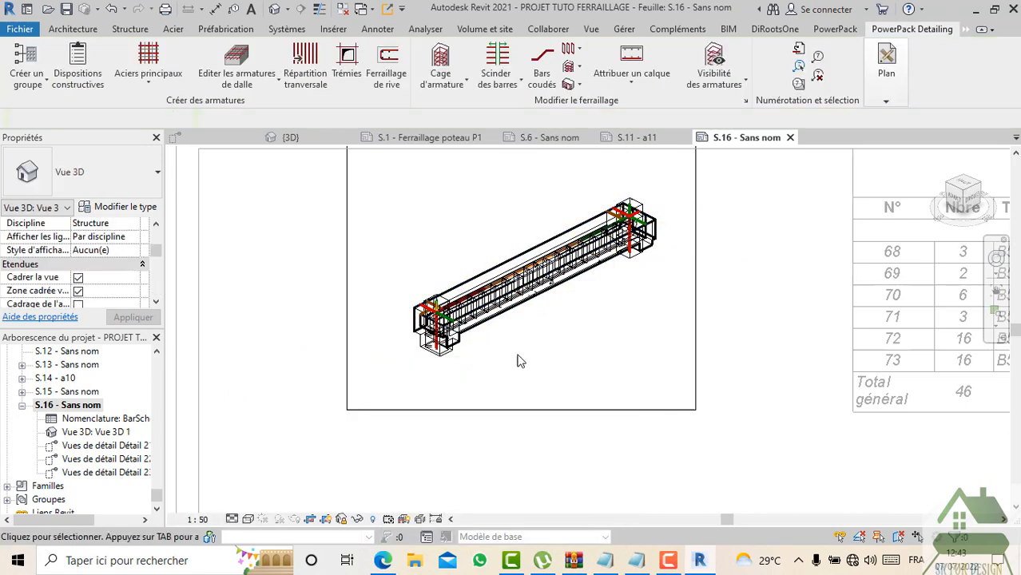
# Step: Set the detail level of Vue 3D 1 to Elevé and its visual style to Réaliste
pyautogui.moveTo(518, 356); pyautogui.dragTo(453, 354, button='middle')
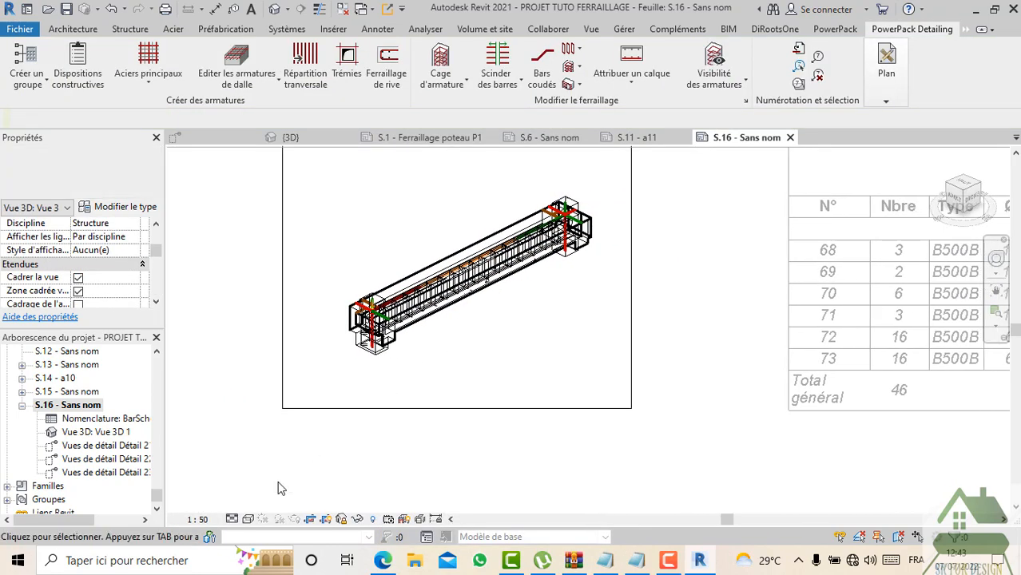
pyautogui.click(232, 519)
pyautogui.click(236, 504)
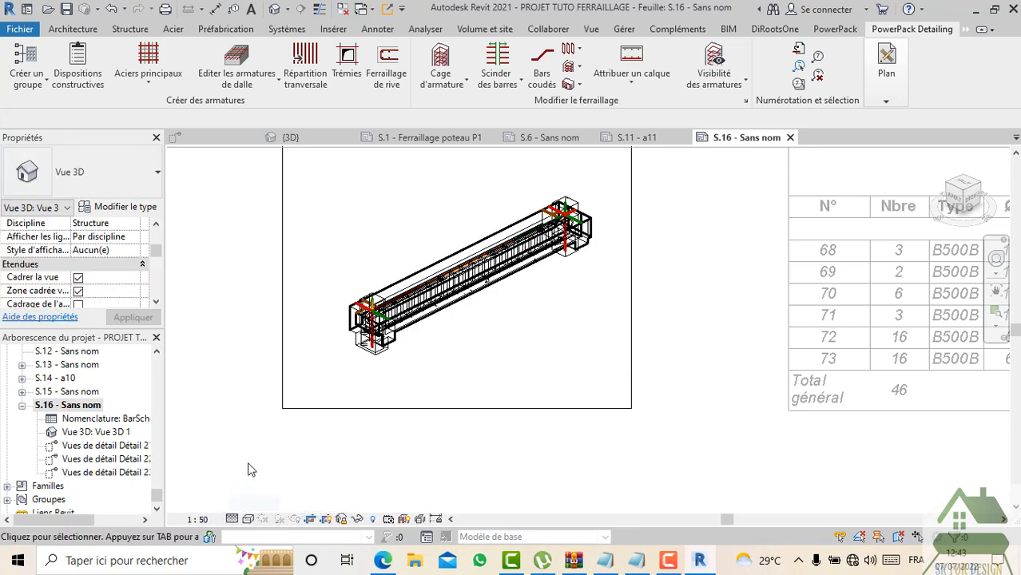
pyautogui.click(249, 519)
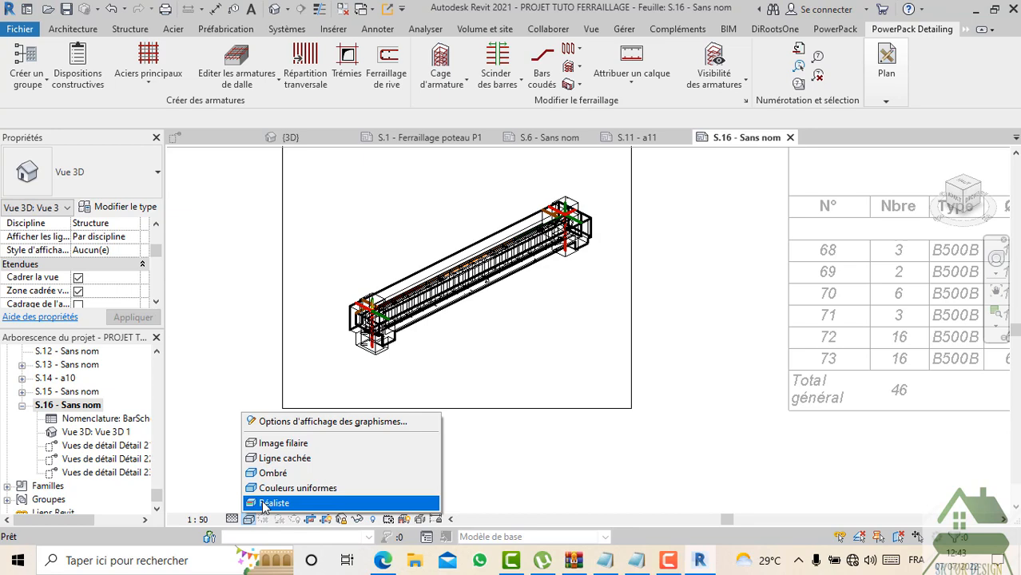
pyautogui.click(272, 503)
pyautogui.scroll(5, 428, 351)
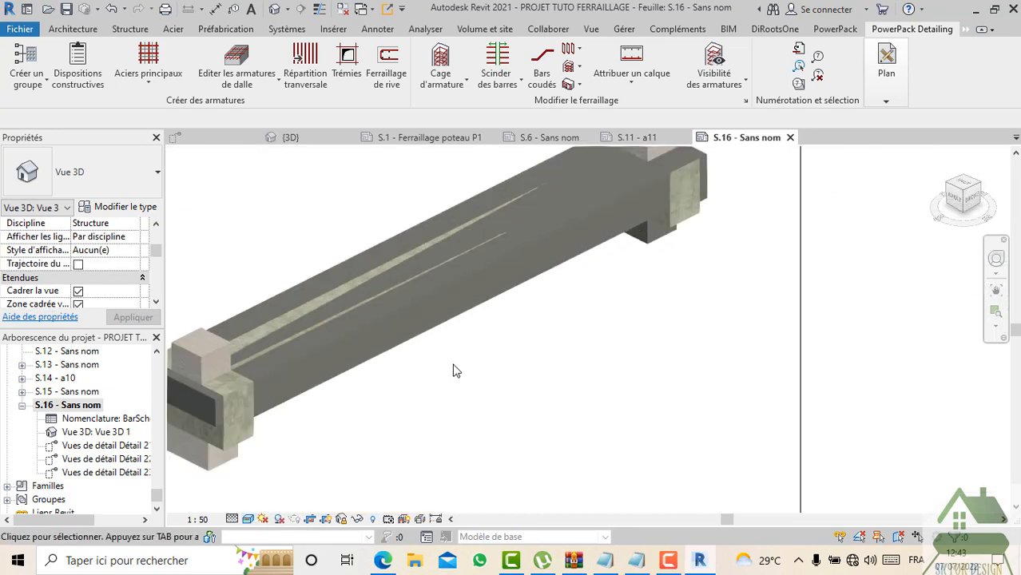
pyautogui.scroll(-2, 404, 311)
pyautogui.scroll(-2, 404, 300)
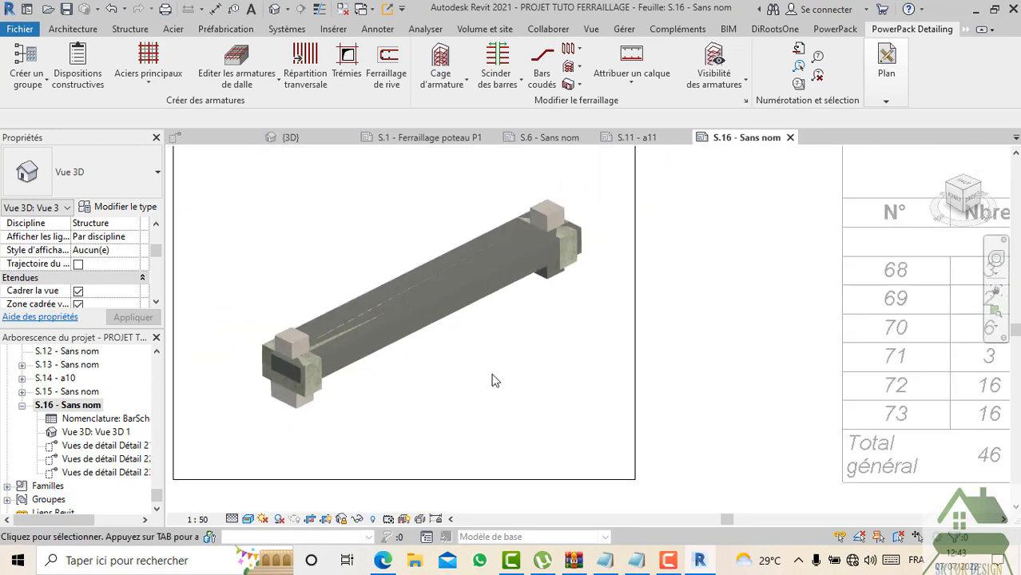
# Step: Select the beam with its reinforcement and apply rebar visibility for all bar types and layers in the active view
pyautogui.moveTo(418, 284); pyautogui.dragTo(377, 249)
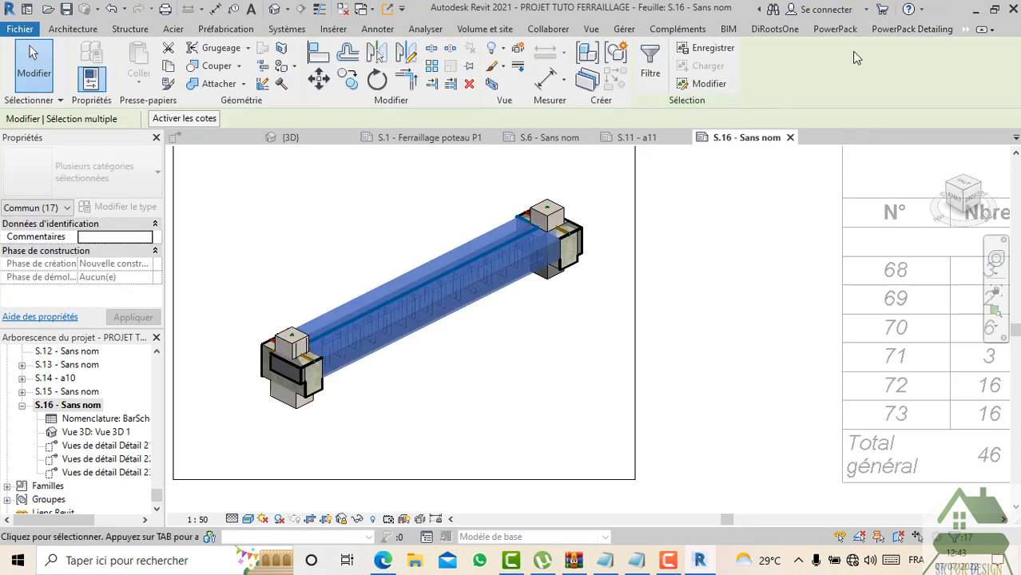
pyautogui.click(899, 32)
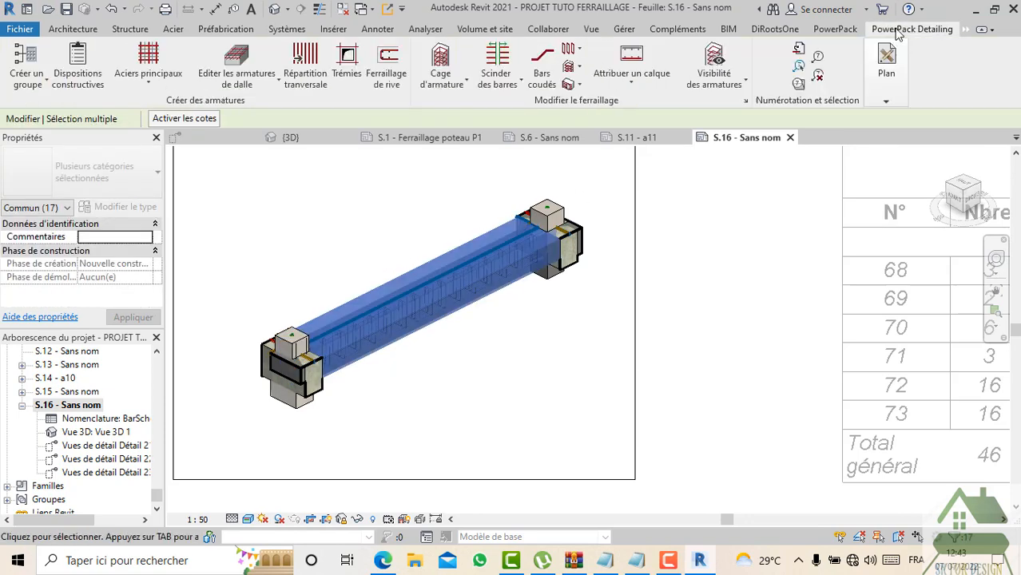
pyautogui.click(715, 60)
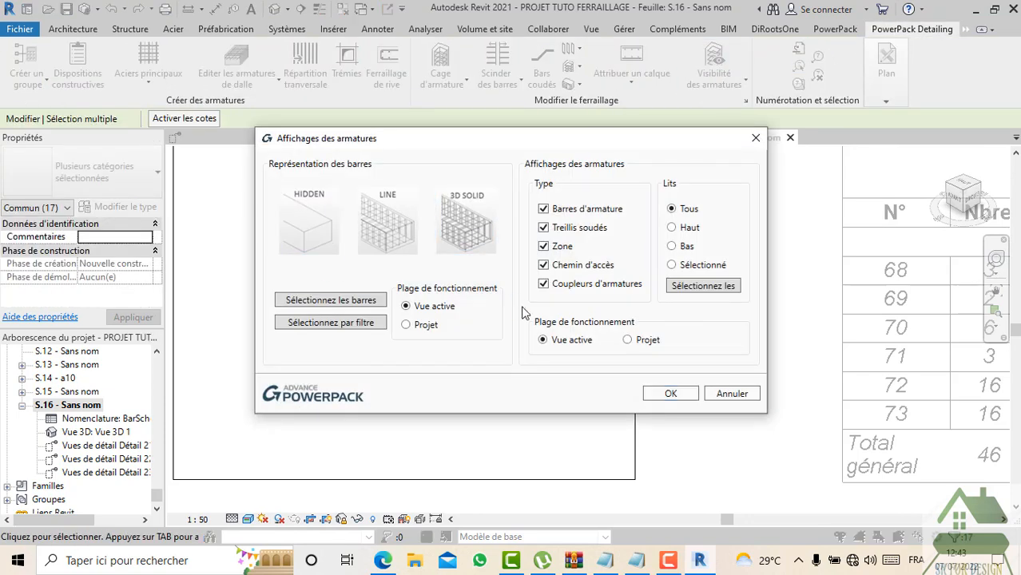
pyautogui.click(657, 393)
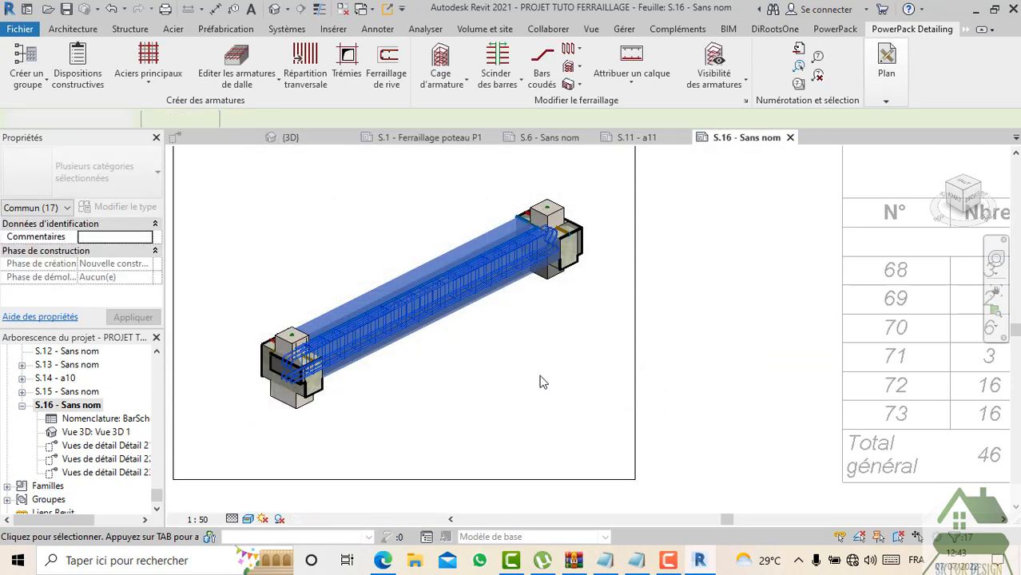
# Step: Deselect the beam, inspect its displayed rebars and change the visual style of Vue 3D 1 to Ligne cachée
pyautogui.click(512, 367)
pyautogui.scroll(-3, 426, 333)
pyautogui.scroll(6, 464, 285)
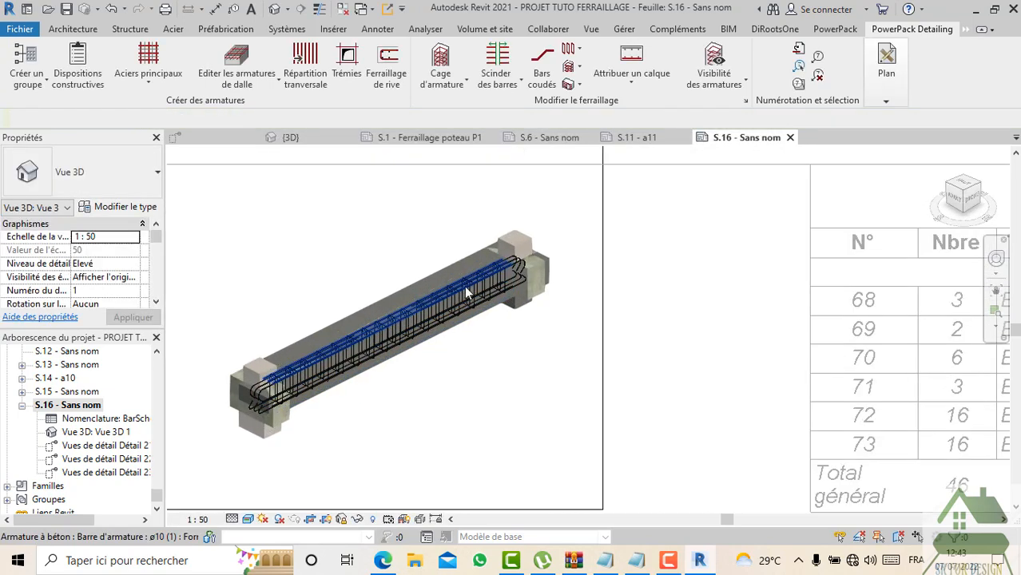
pyautogui.scroll(-5, 485, 388)
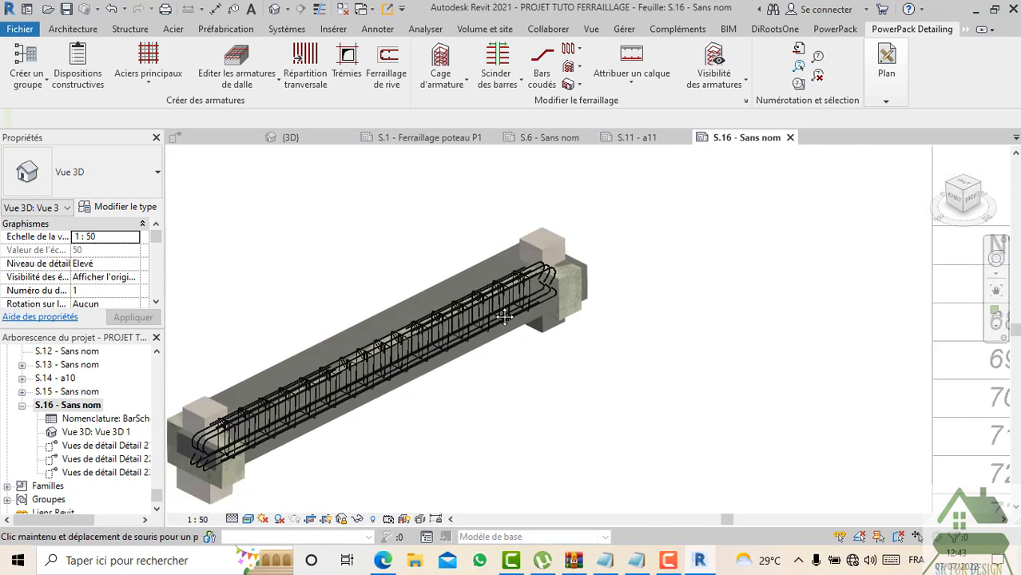
pyautogui.click(248, 519)
pyautogui.click(263, 459)
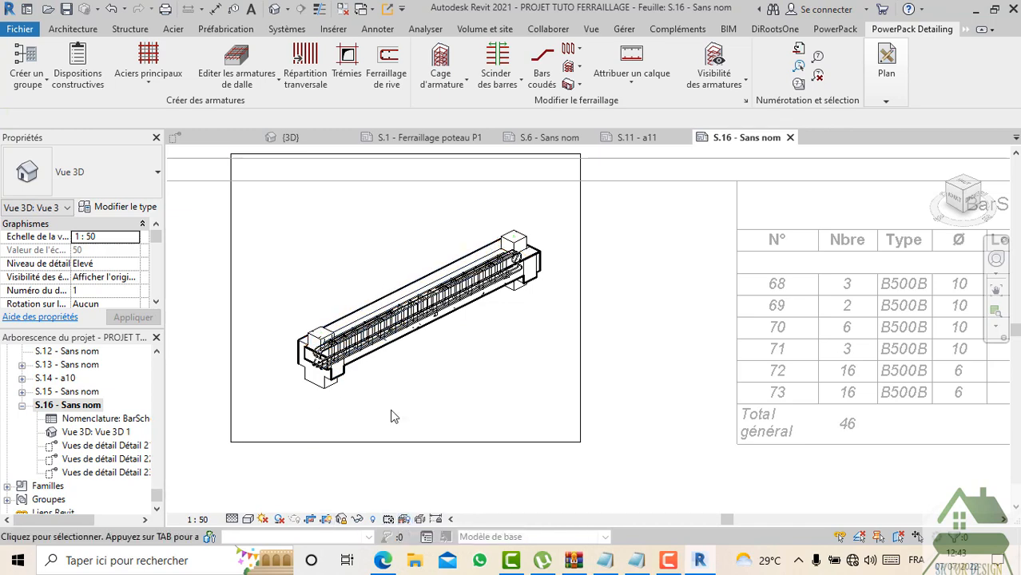
# Step: Lower the upper edge of the Vue 3D 1 crop region closer to the beam and deactivate the view
pyautogui.scroll(1, 398, 368)
pyautogui.scroll(2, 397, 372)
pyautogui.scroll(-4, 399, 377)
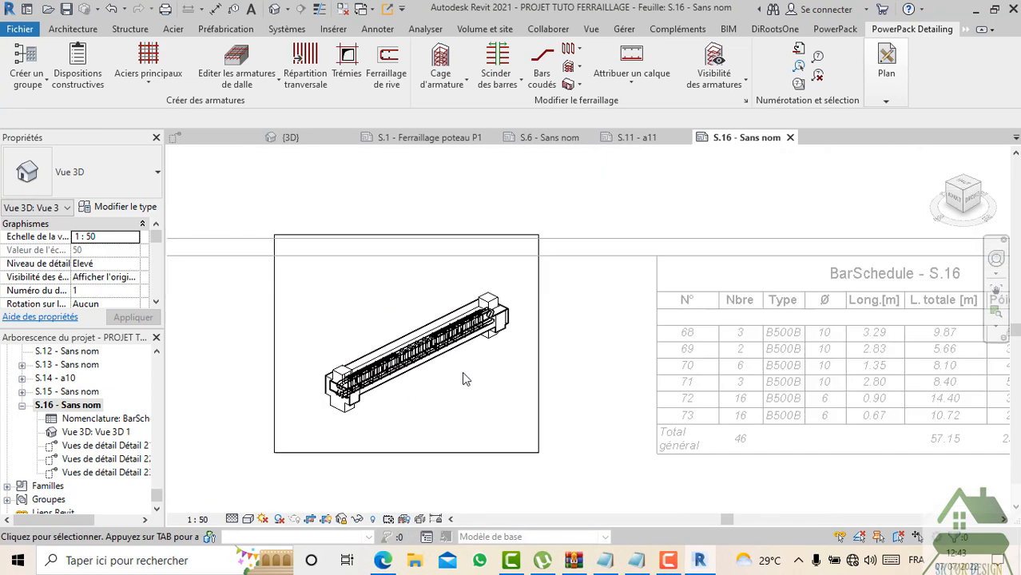
pyautogui.click(412, 235)
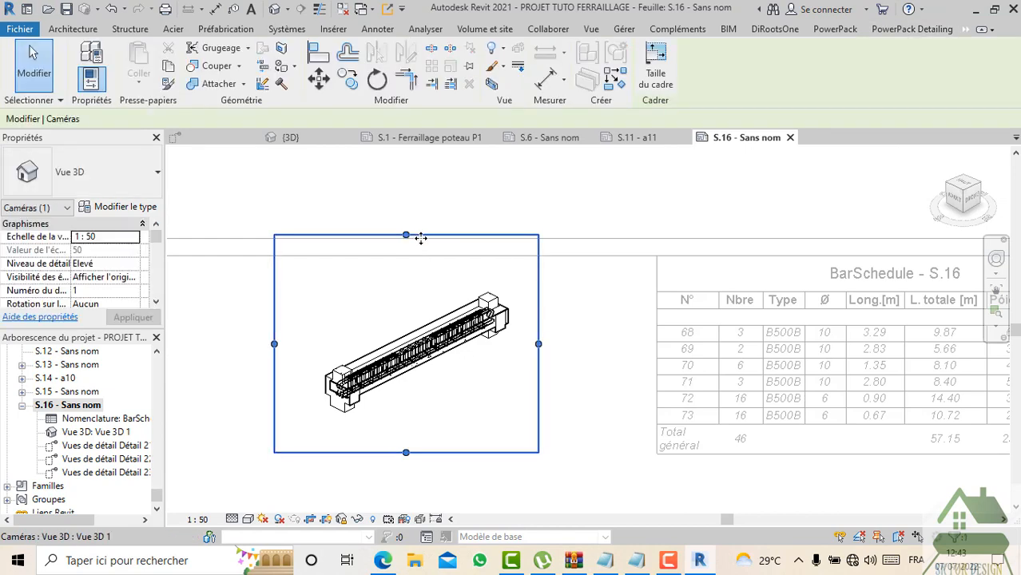
pyautogui.doubleClick(410, 269)
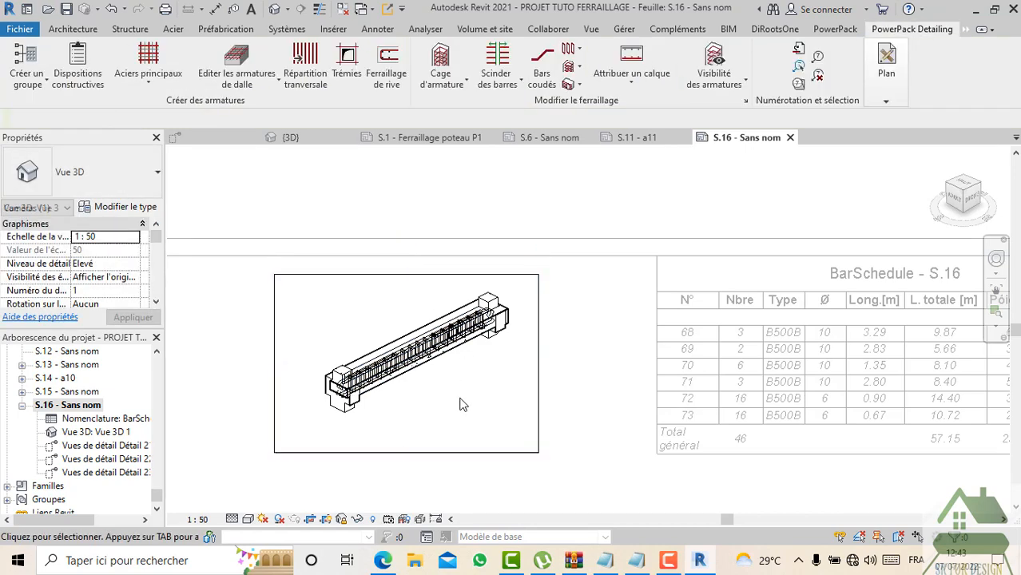
pyautogui.rightClick(460, 334)
pyautogui.click(519, 159)
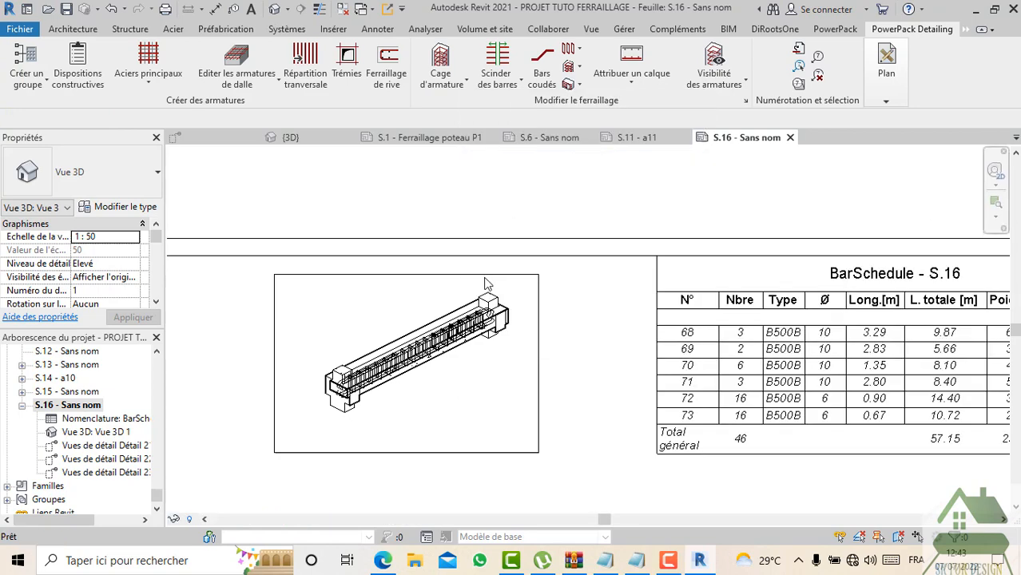
# Step: Place the Vue 3D 1 viewport in the sheet frame's upper-left area and move the Détail 21 viewport up beneath it
pyautogui.moveTo(523, 409); pyautogui.dragTo(518, 357, button='middle')
pyautogui.moveTo(461, 276); pyautogui.dragTo(420, 289)
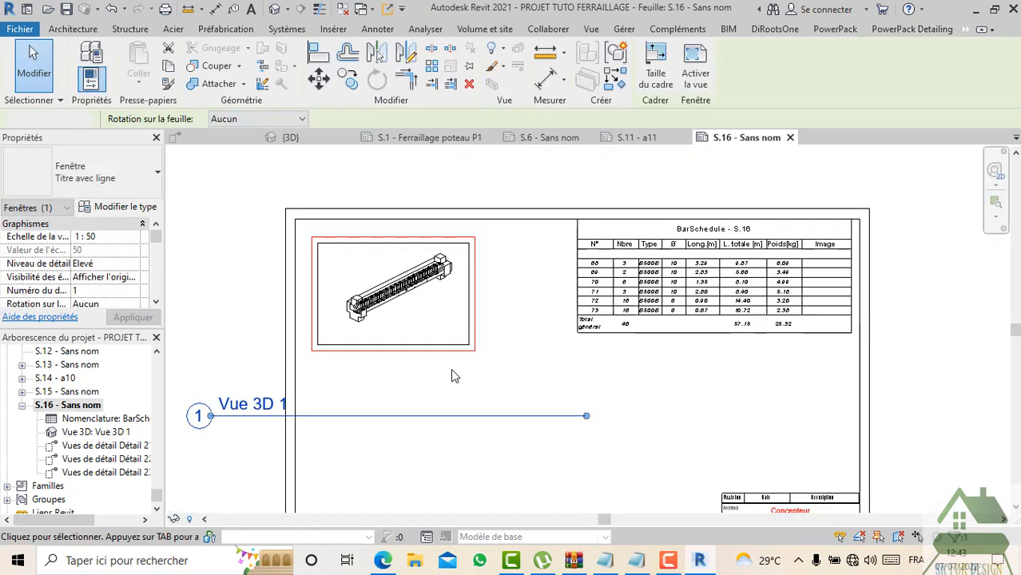
pyautogui.click(451, 368)
pyautogui.scroll(-1, 493, 352)
pyautogui.scroll(-4, 495, 356)
pyautogui.moveTo(532, 433); pyautogui.dragTo(526, 320, button='middle')
pyautogui.moveTo(482, 424); pyautogui.dragTo(480, 359)
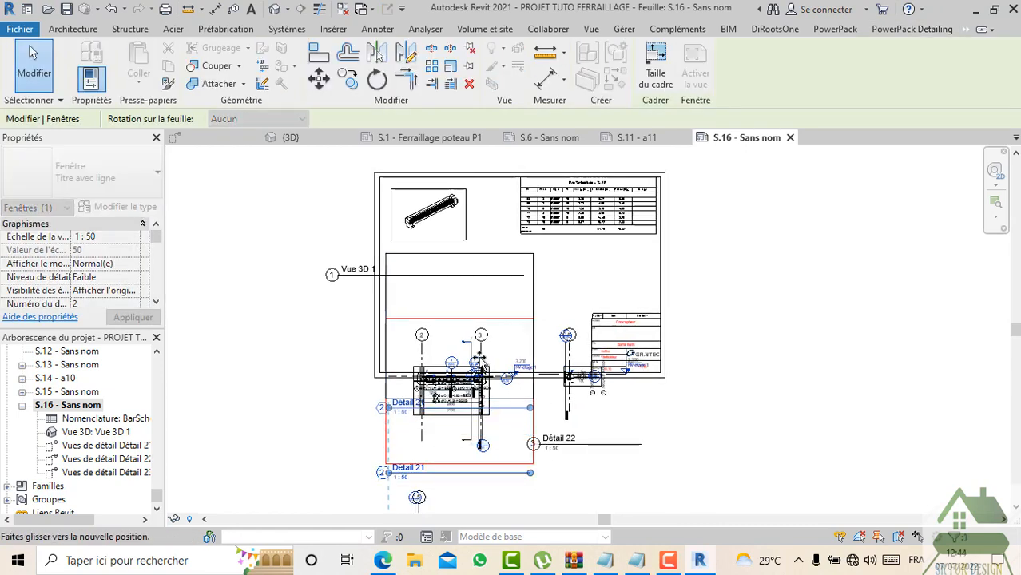
# Step: Inspect the beam's rebar annotations in Détail 21 and activate that view on the sheet
pyautogui.scroll(7, 455, 352)
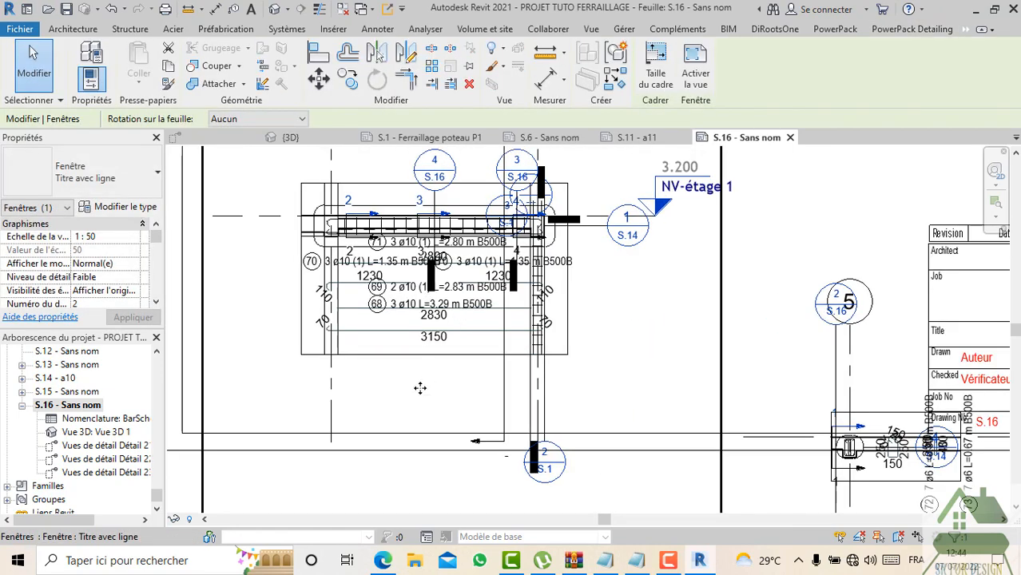
pyautogui.moveTo(427, 355); pyautogui.dragTo(436, 399, button='middle')
pyautogui.scroll(2, 428, 337)
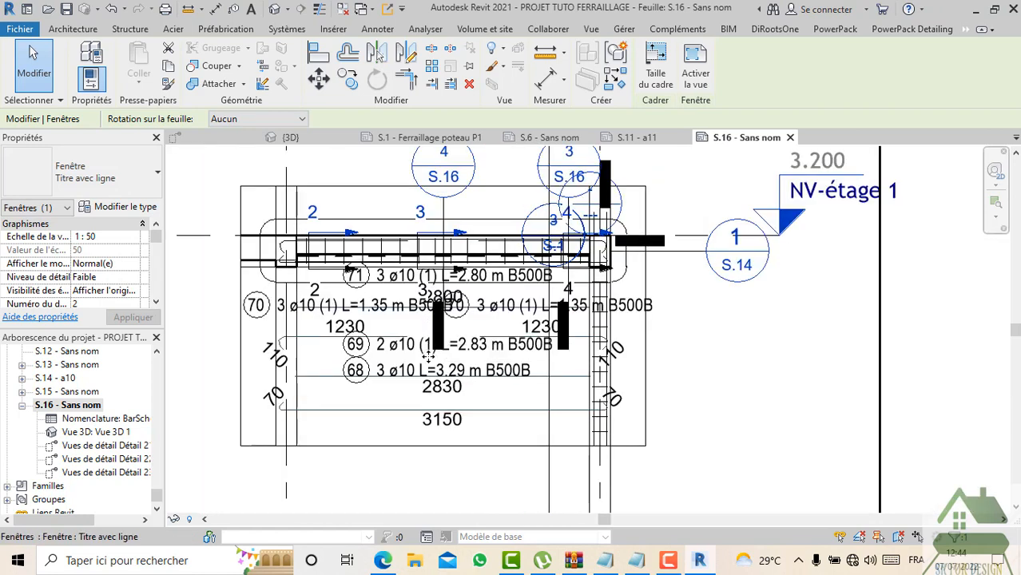
pyautogui.scroll(-2, 429, 356)
pyautogui.scroll(-2, 483, 438)
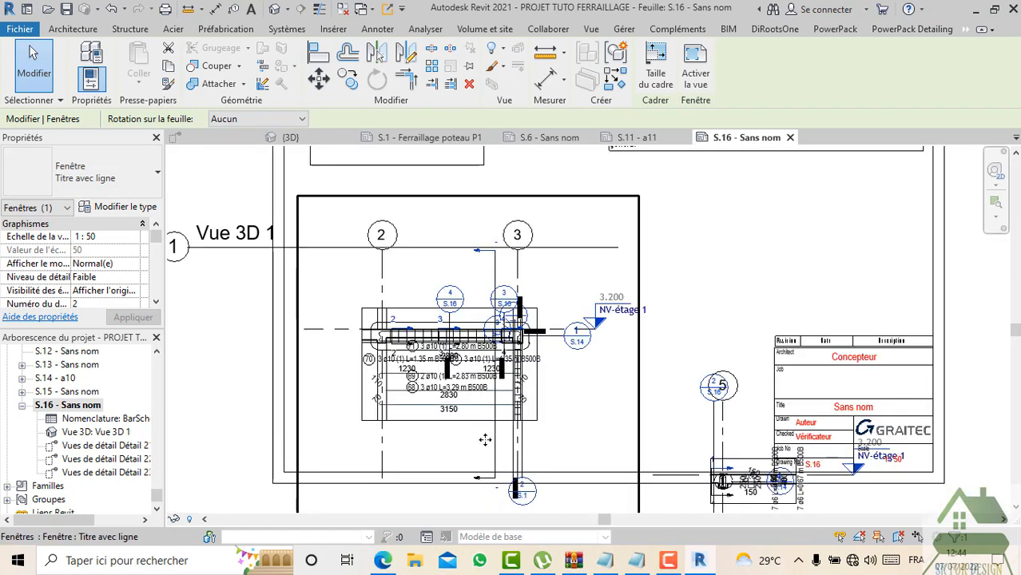
pyautogui.doubleClick(471, 448)
pyautogui.scroll(3, 520, 432)
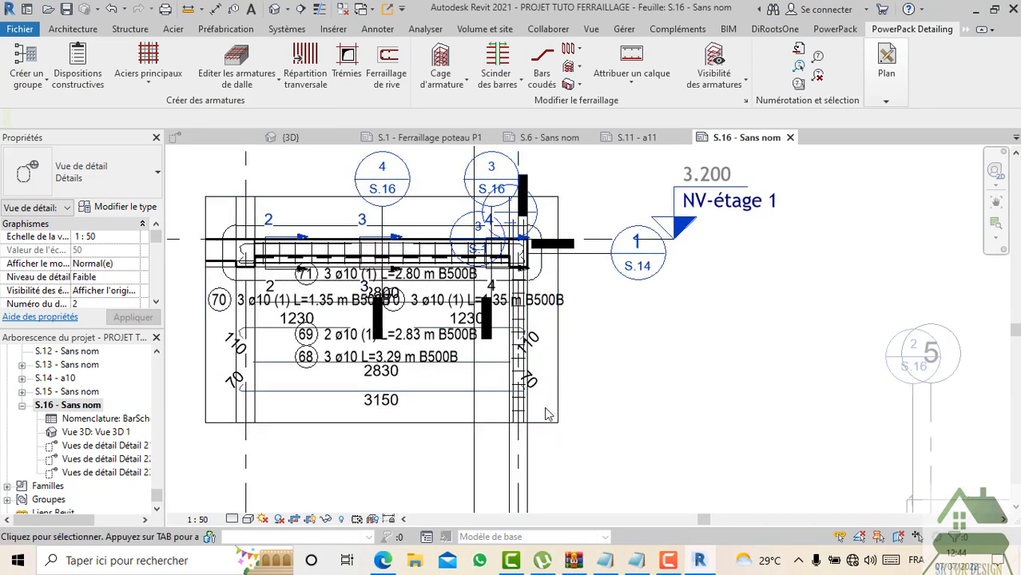
pyautogui.scroll(2, 537, 412)
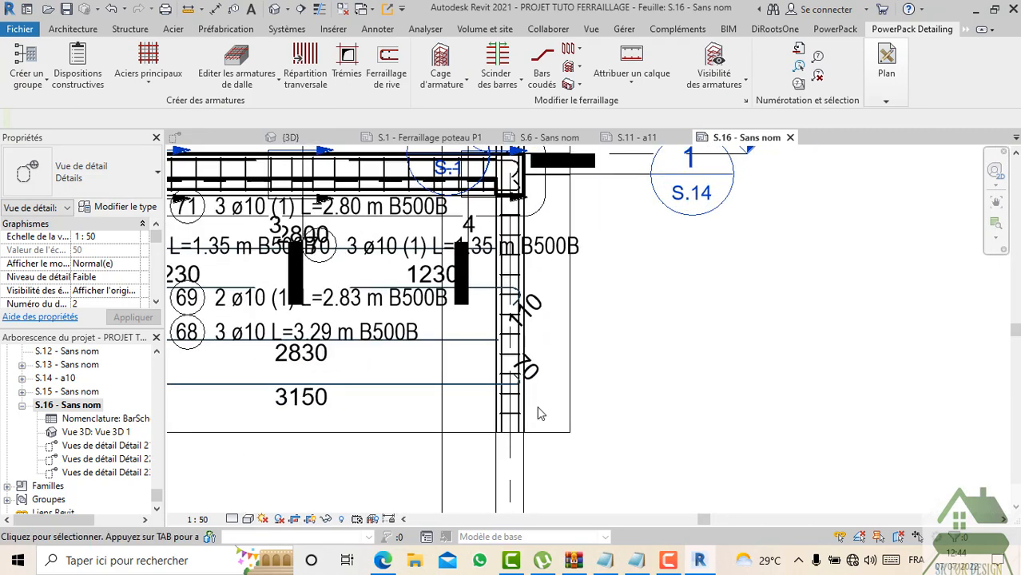
pyautogui.click(482, 406)
pyautogui.scroll(-3, 484, 409)
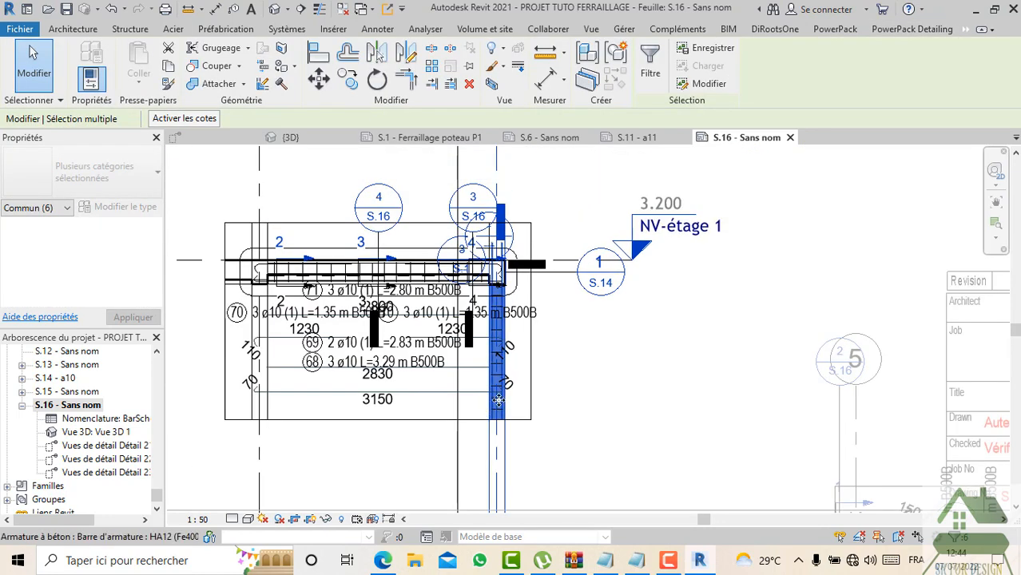
pyautogui.rightClick(497, 399)
pyautogui.moveTo(694, 262)
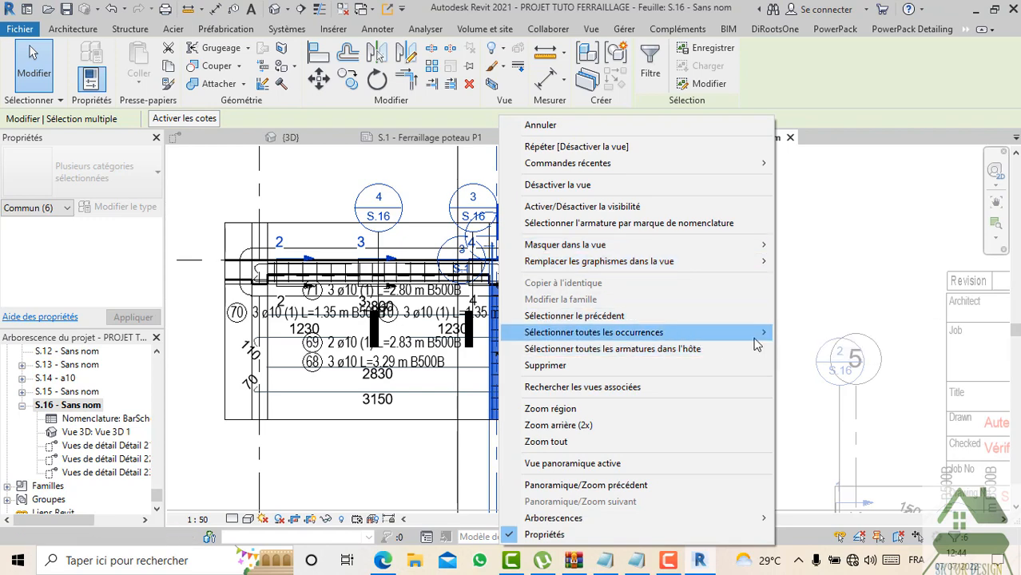
pyautogui.moveTo(756, 342)
pyautogui.click(468, 410)
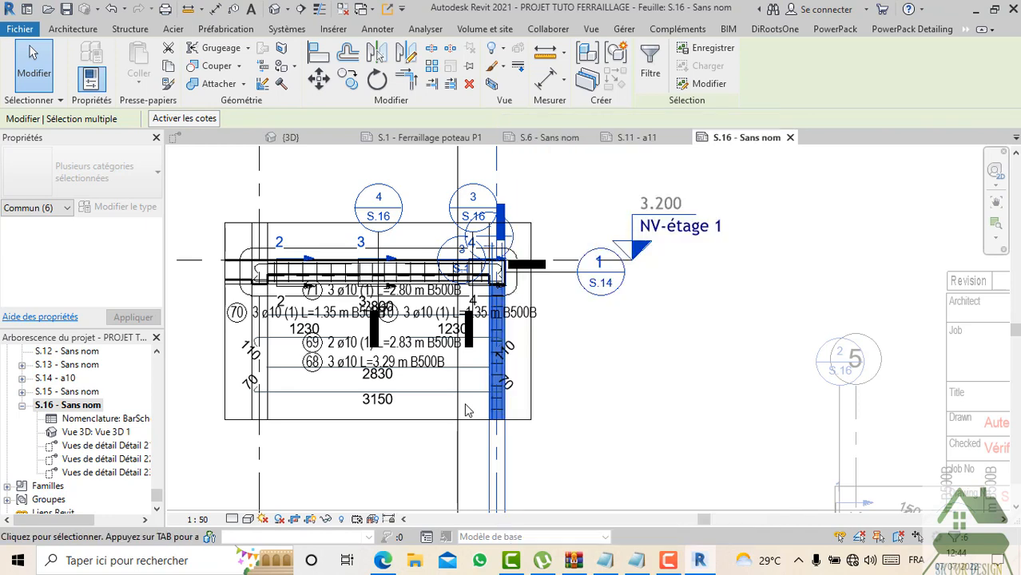
pyautogui.click(577, 458)
# Step: Hide the crop region of the activated Détail 21 view
pyautogui.scroll(1, 521, 424)
pyautogui.scroll(-1, 508, 441)
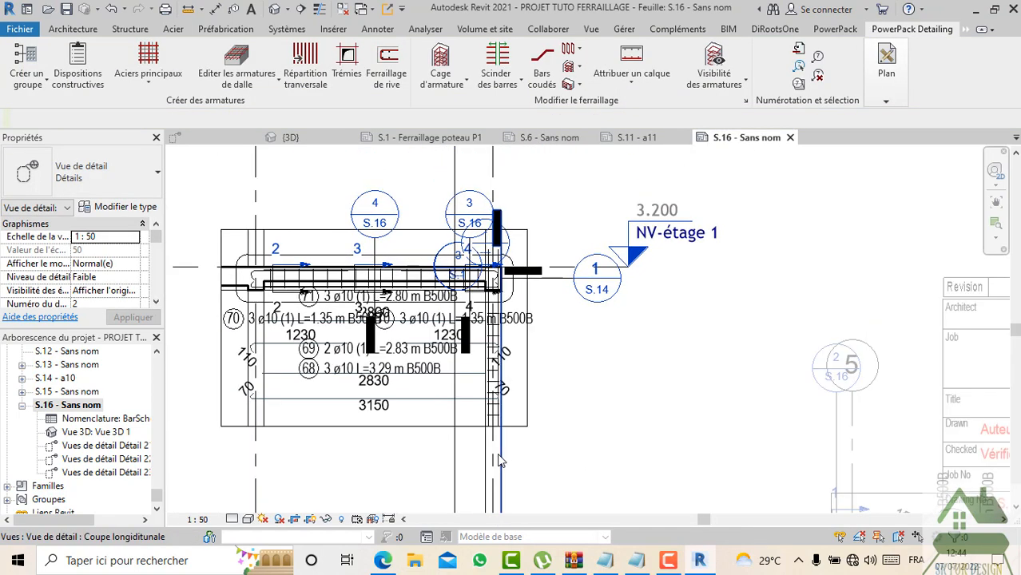
pyautogui.scroll(-2, 497, 441)
pyautogui.moveTo(503, 469); pyautogui.dragTo(495, 449, button='middle')
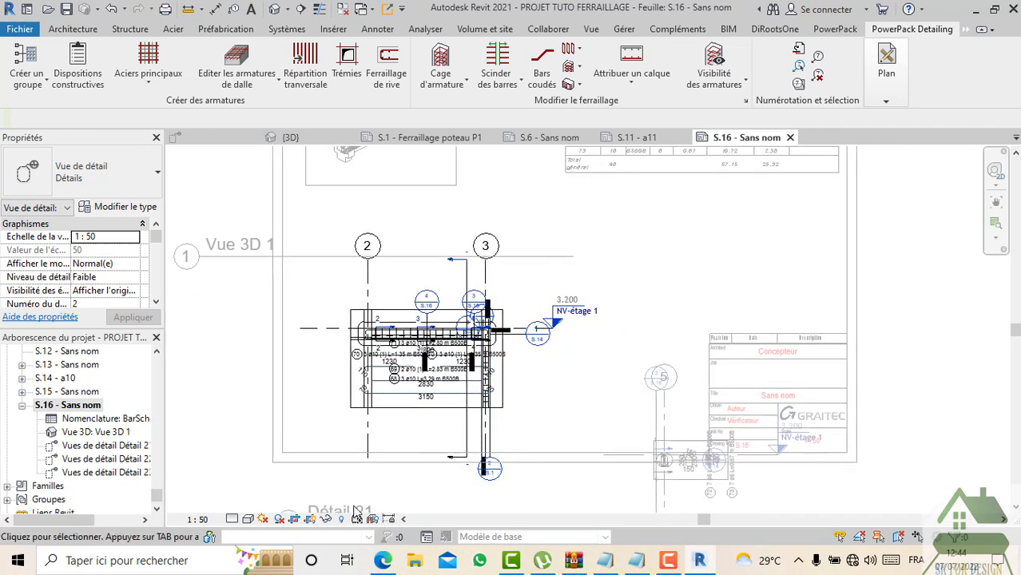
pyautogui.click(308, 520)
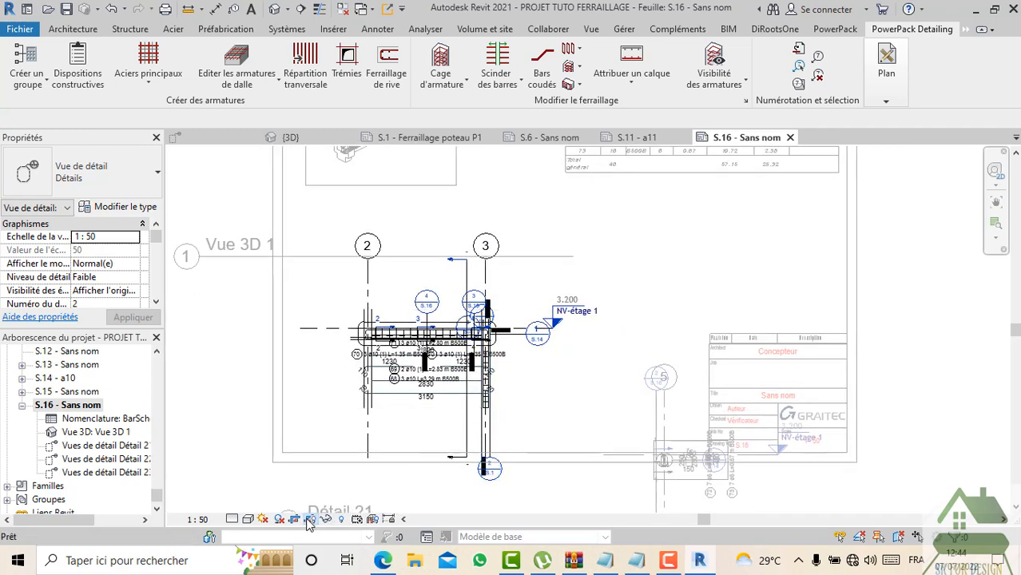
# Step: Shorten the lower end of the section line along grid 3 and hide its 2/S.1 head in Détail 21
pyautogui.scroll(1, 470, 412)
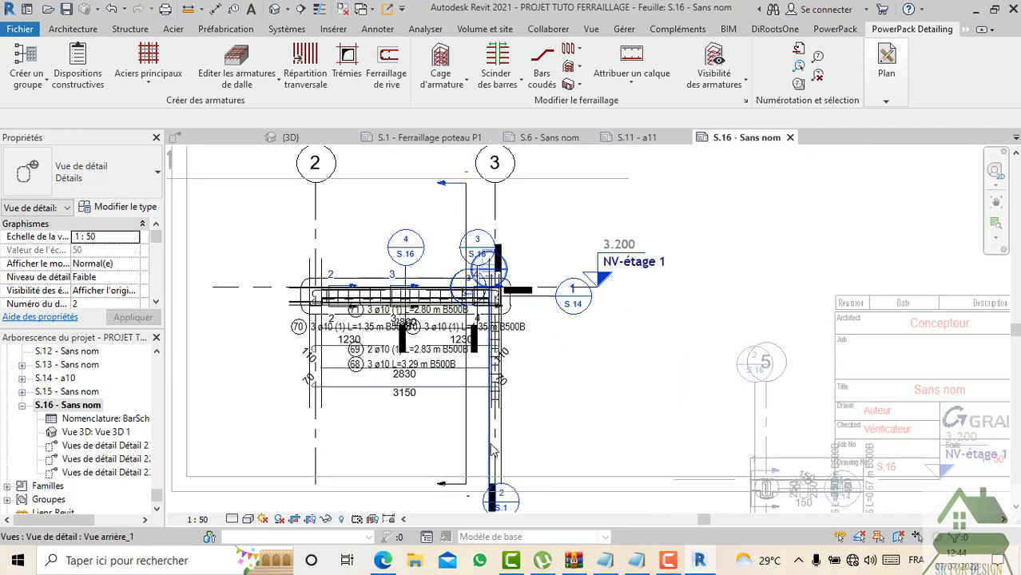
pyautogui.scroll(3, 515, 455)
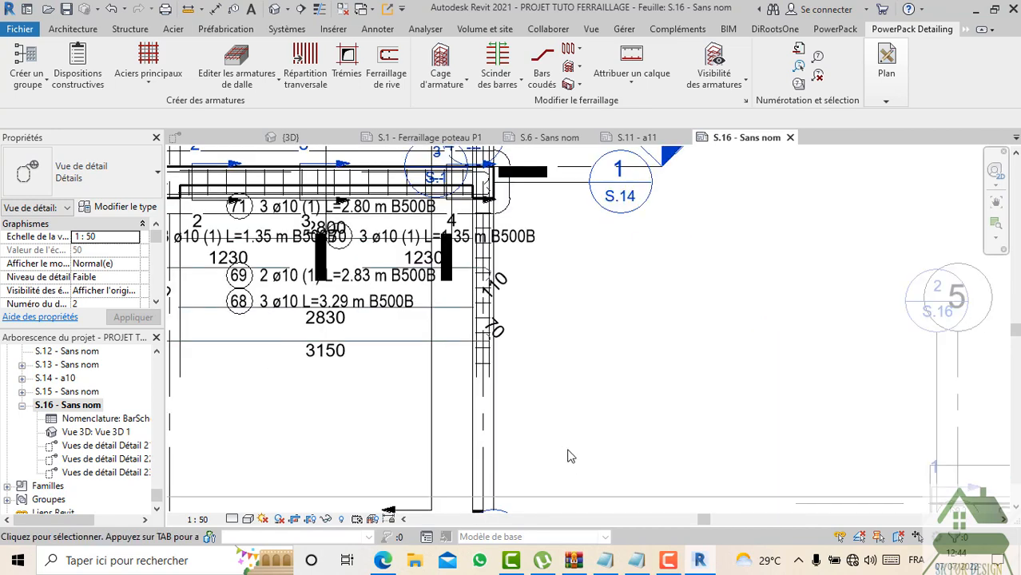
pyautogui.scroll(-2, 543, 451)
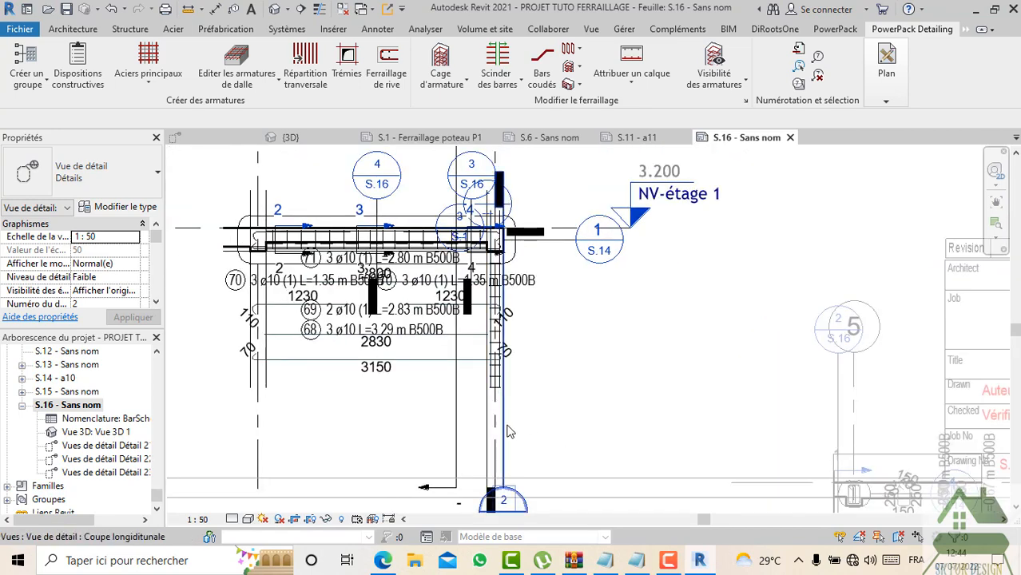
pyautogui.moveTo(504, 451); pyautogui.dragTo(509, 415, button='middle')
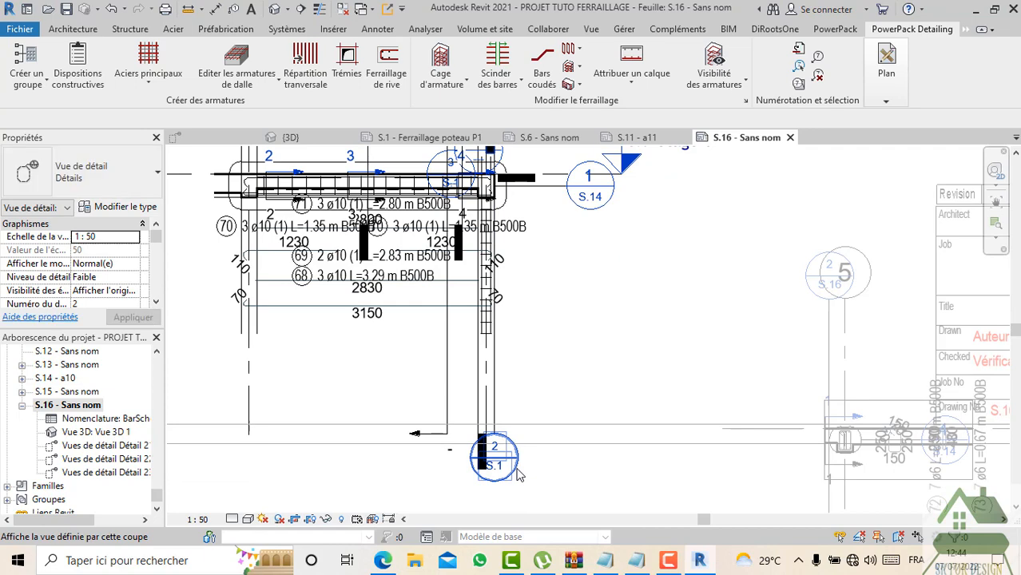
pyautogui.click(495, 426)
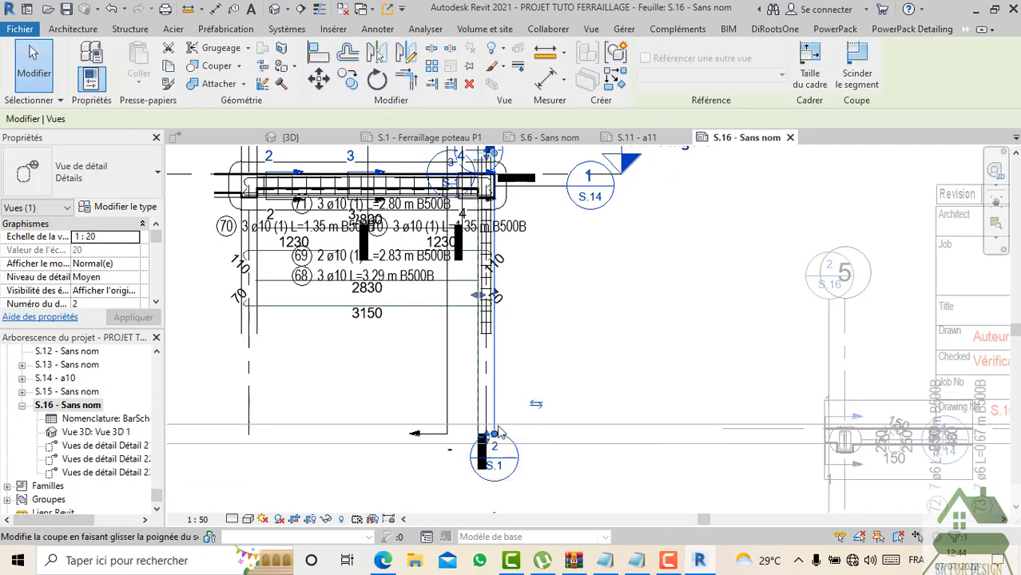
pyautogui.moveTo(496, 362); pyautogui.dragTo(496, 350)
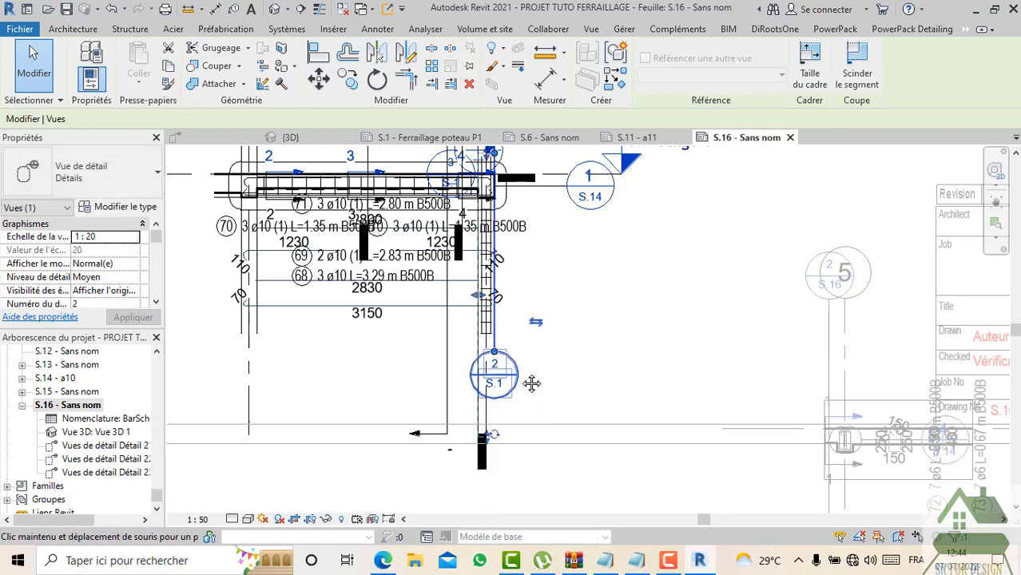
pyautogui.moveTo(531, 383); pyautogui.dragTo(544, 431, button='middle')
pyautogui.click(506, 483)
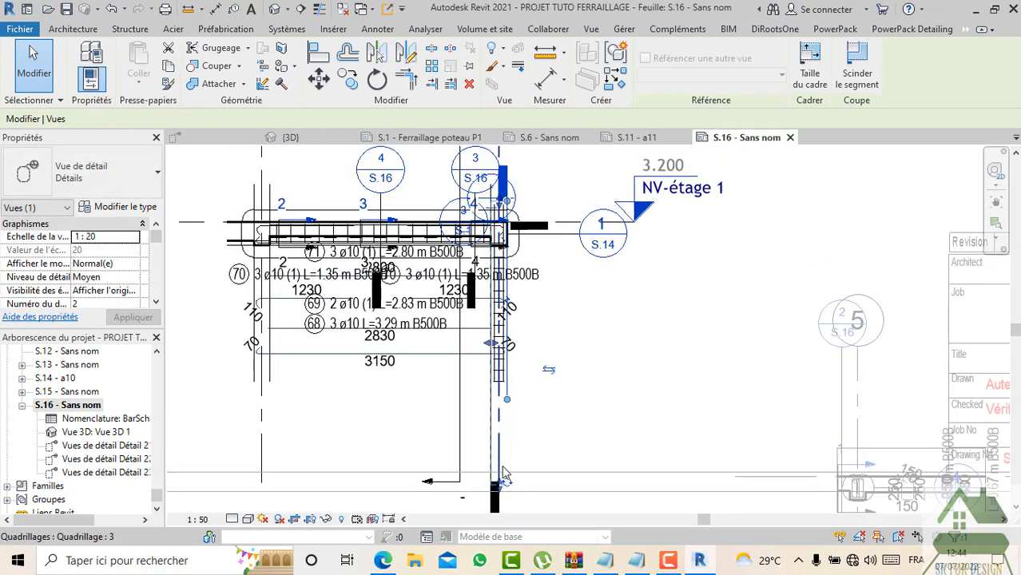
pyautogui.scroll(3, 504, 477)
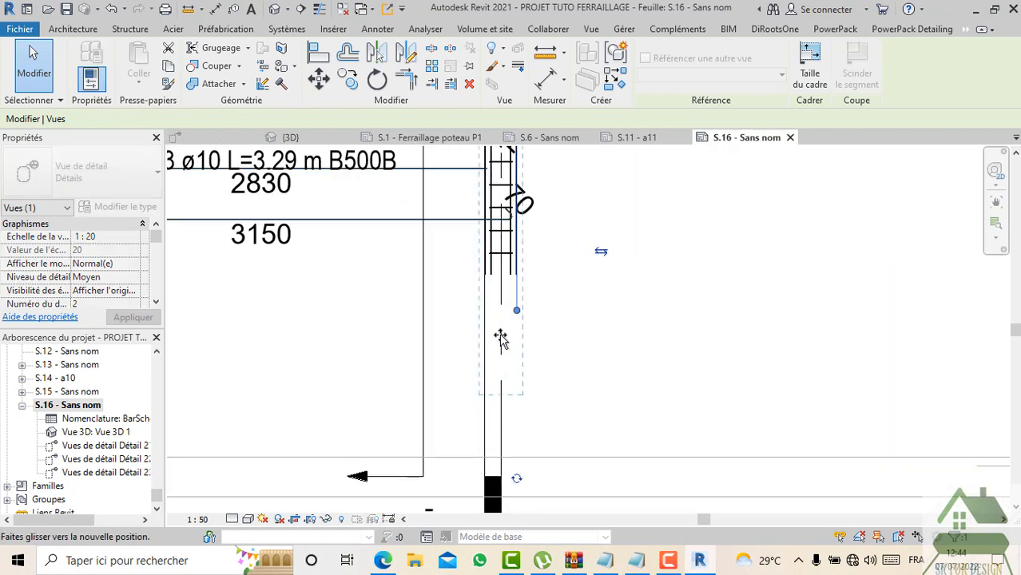
pyautogui.click(569, 358)
pyautogui.scroll(-5, 595, 471)
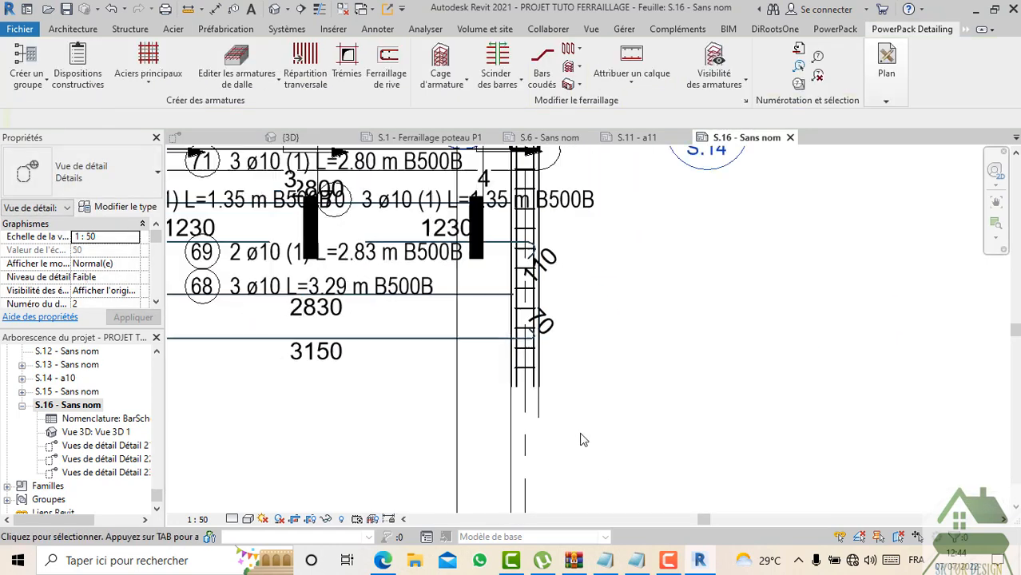
pyautogui.scroll(-4, 577, 422)
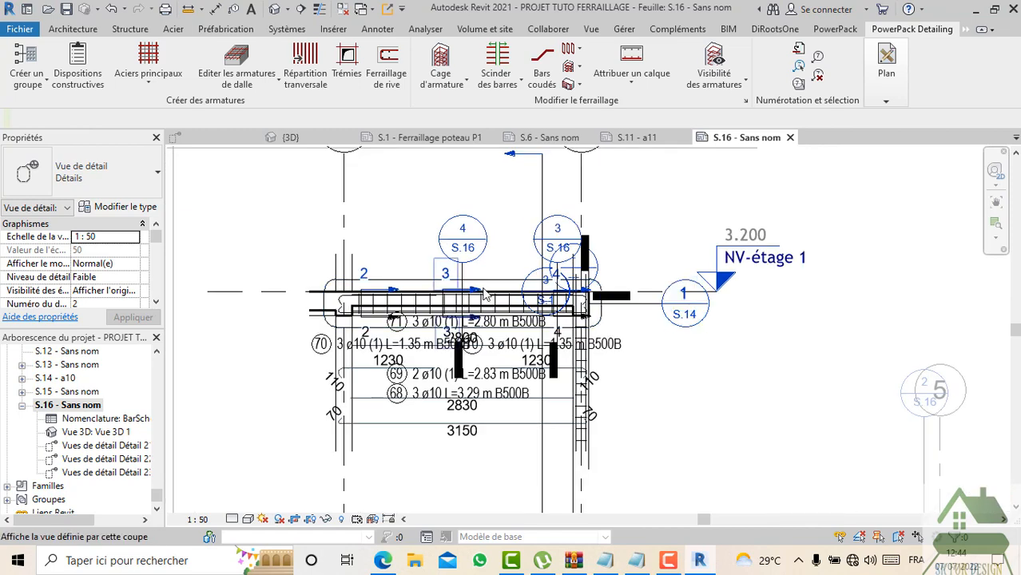
# Step: Select all G_Pot_Rect 20X20 column occurrences visible in Détail 21 and hide these elements in the view
pyautogui.moveTo(759, 361); pyautogui.dragTo(743, 359, button='middle')
pyautogui.scroll(3, 723, 445)
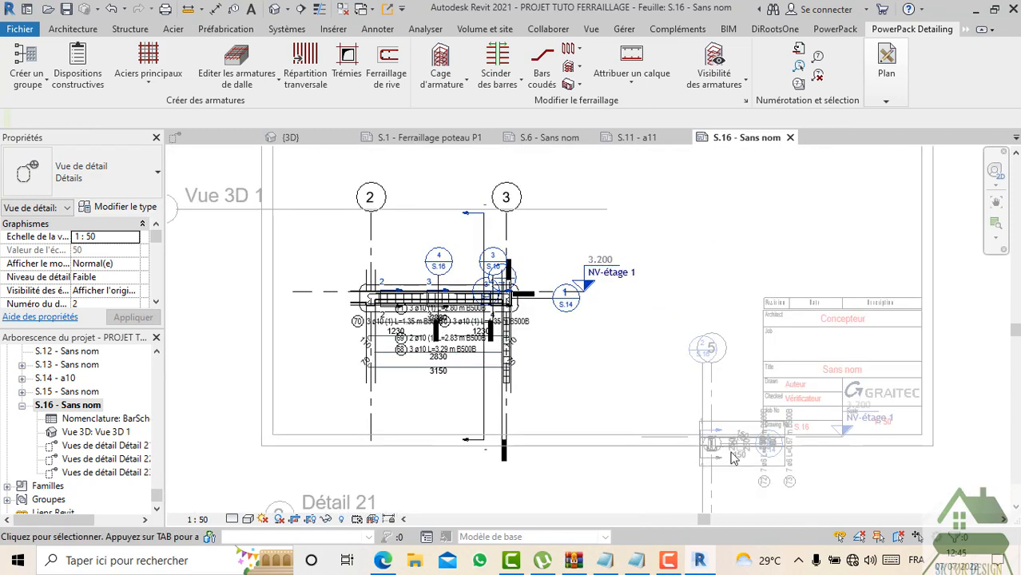
pyautogui.scroll(2, 754, 453)
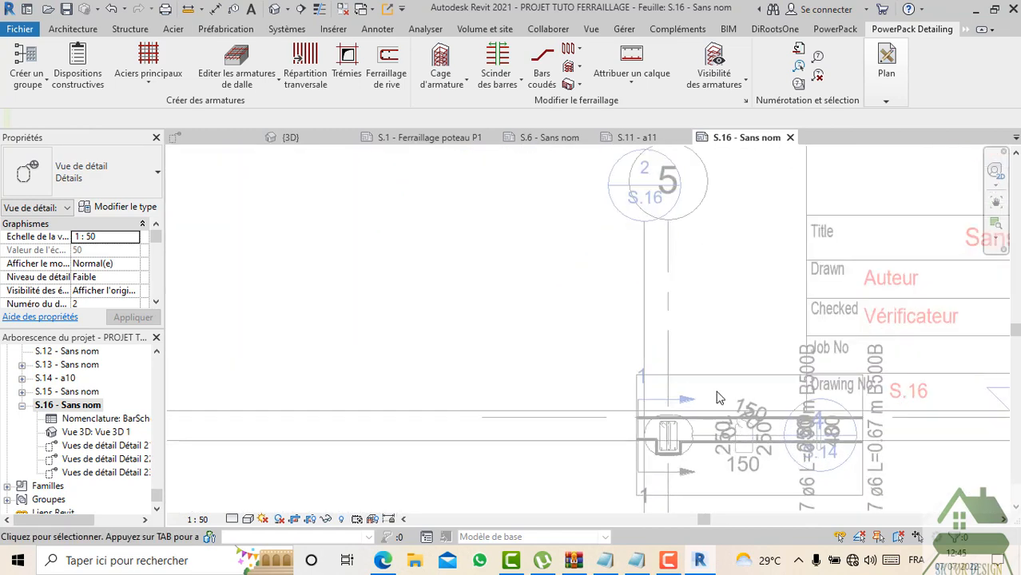
pyautogui.scroll(-5, 604, 360)
pyautogui.scroll(6, 364, 293)
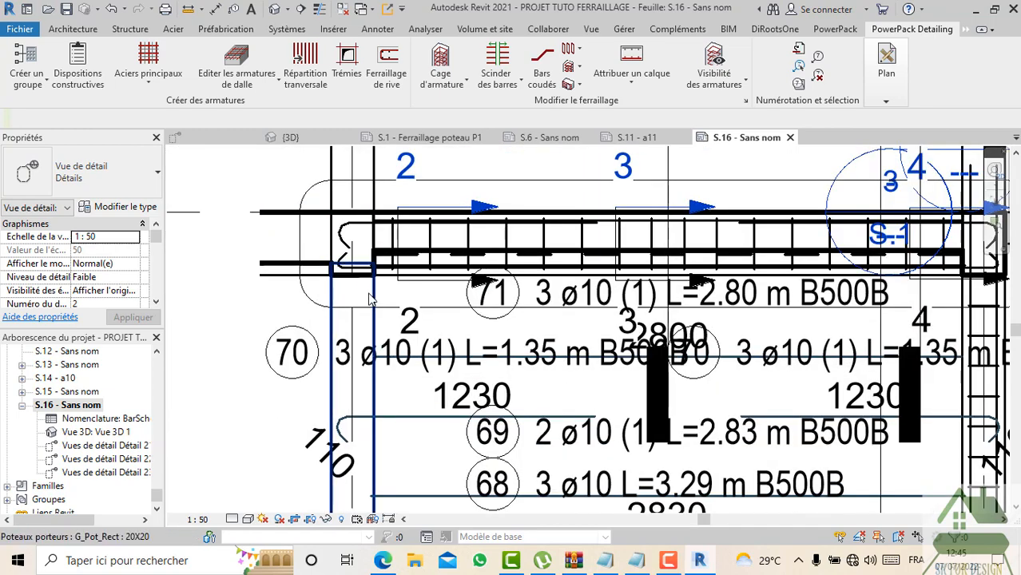
pyautogui.click(370, 299)
pyautogui.rightClick(370, 299)
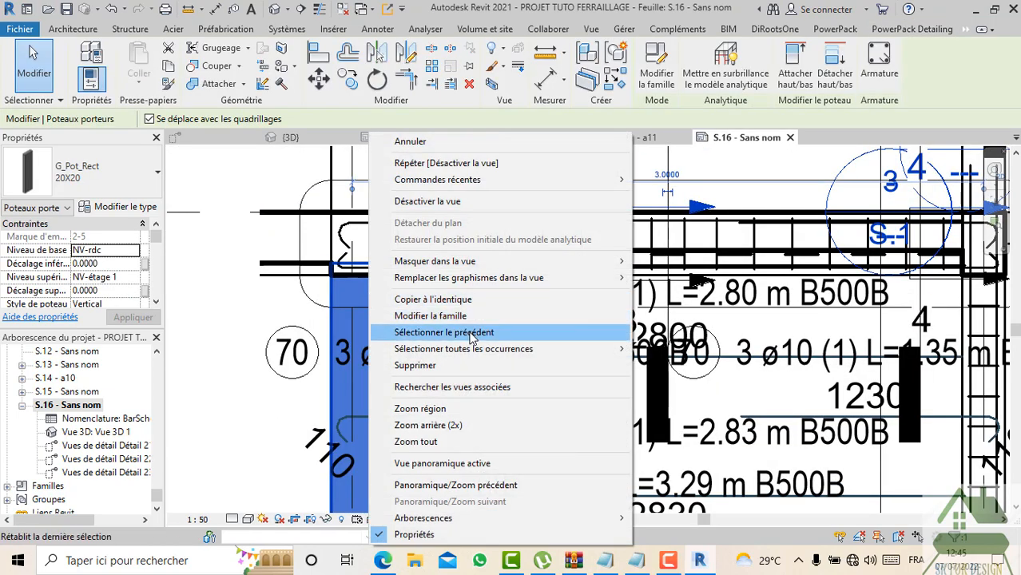
pyautogui.moveTo(479, 360)
pyautogui.click(683, 344)
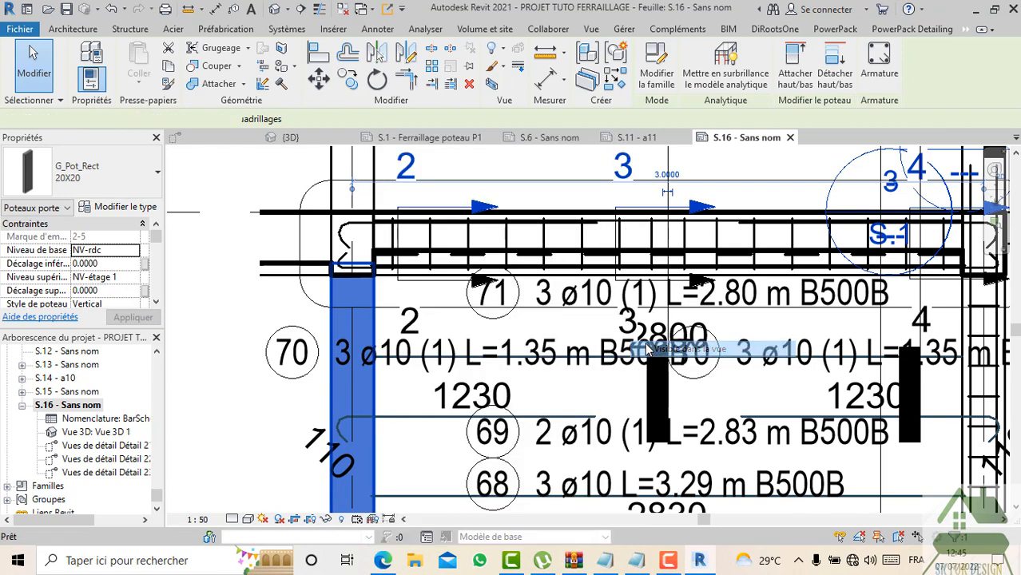
pyautogui.rightClick(352, 328)
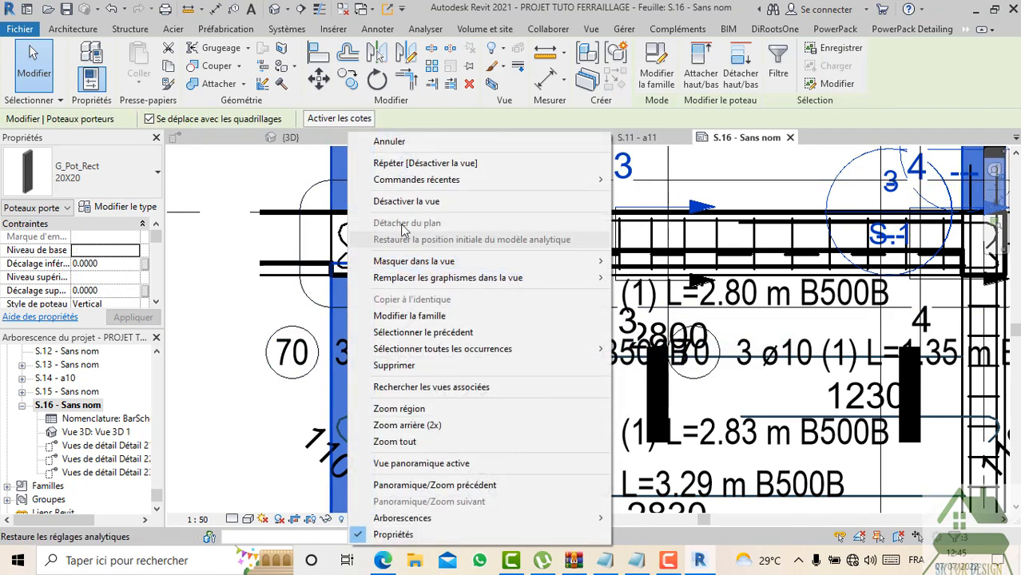
pyautogui.moveTo(479, 261)
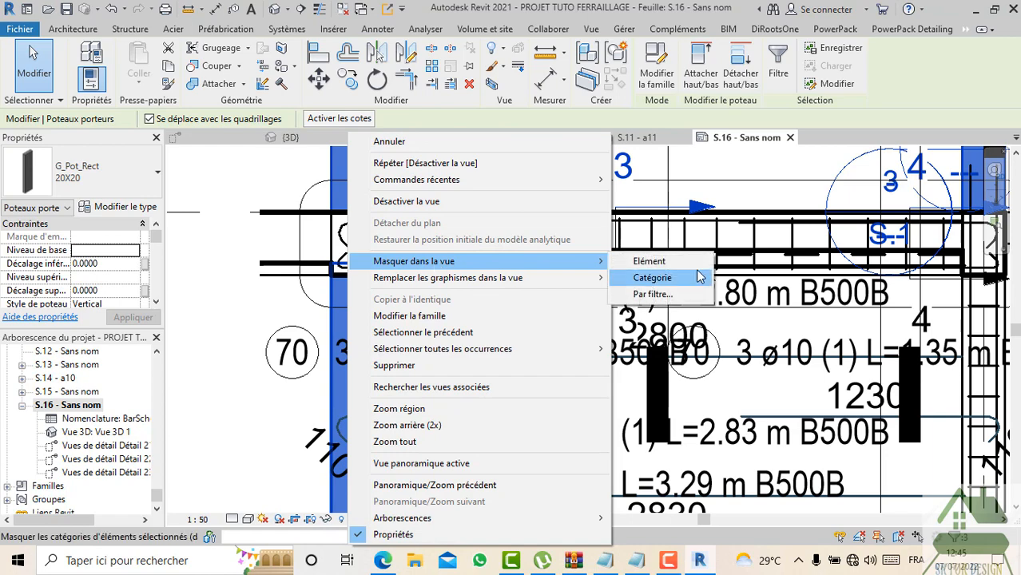
pyautogui.click(639, 261)
pyautogui.scroll(-5, 541, 318)
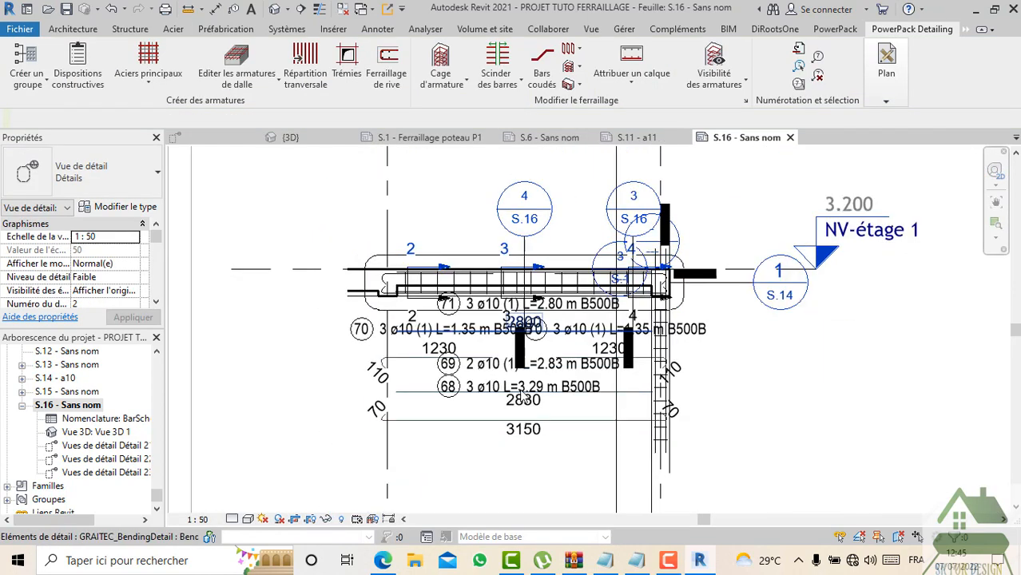
pyautogui.scroll(3, 674, 469)
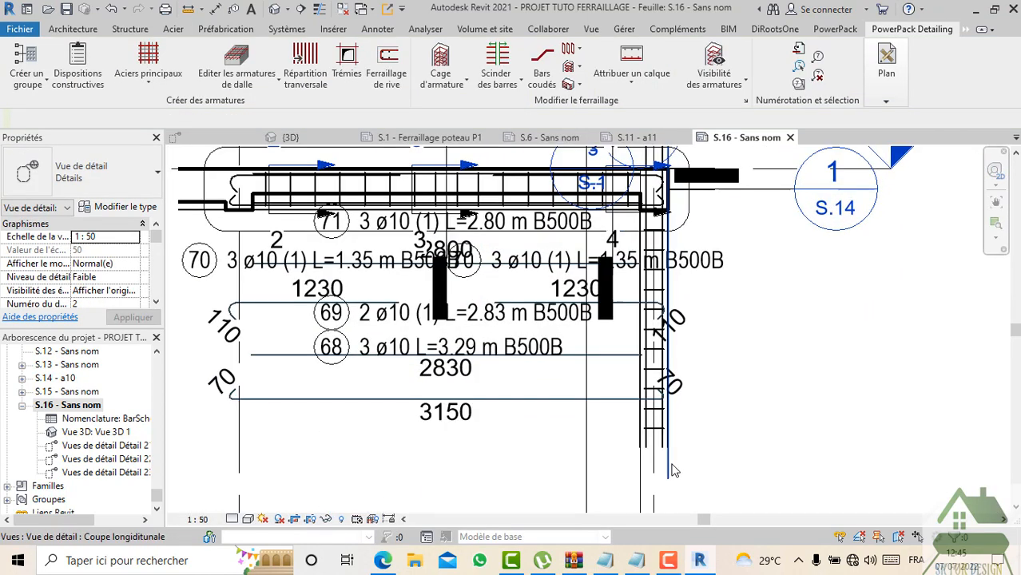
pyautogui.click(670, 471)
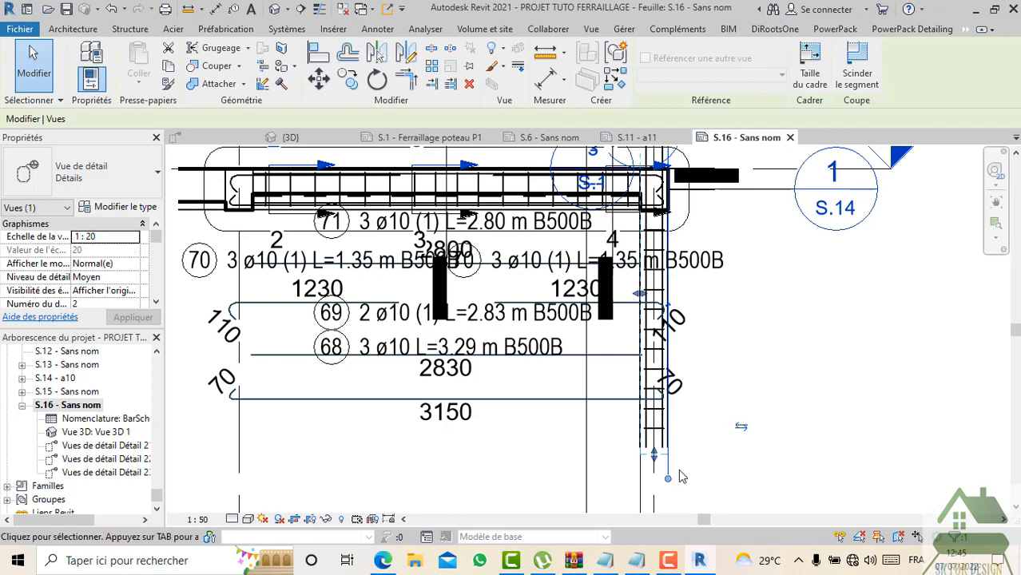
pyautogui.click(707, 459)
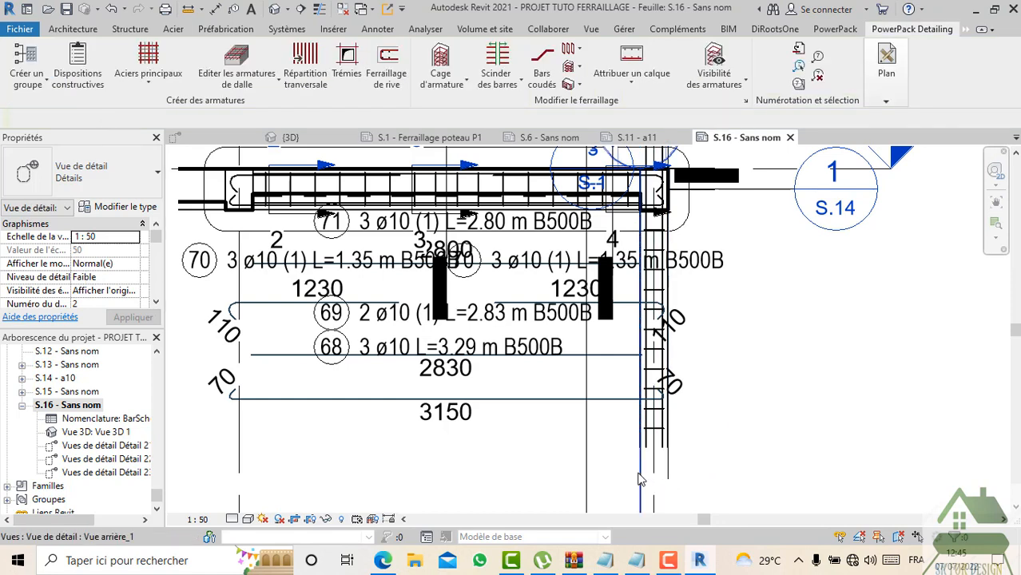
pyautogui.click(639, 480)
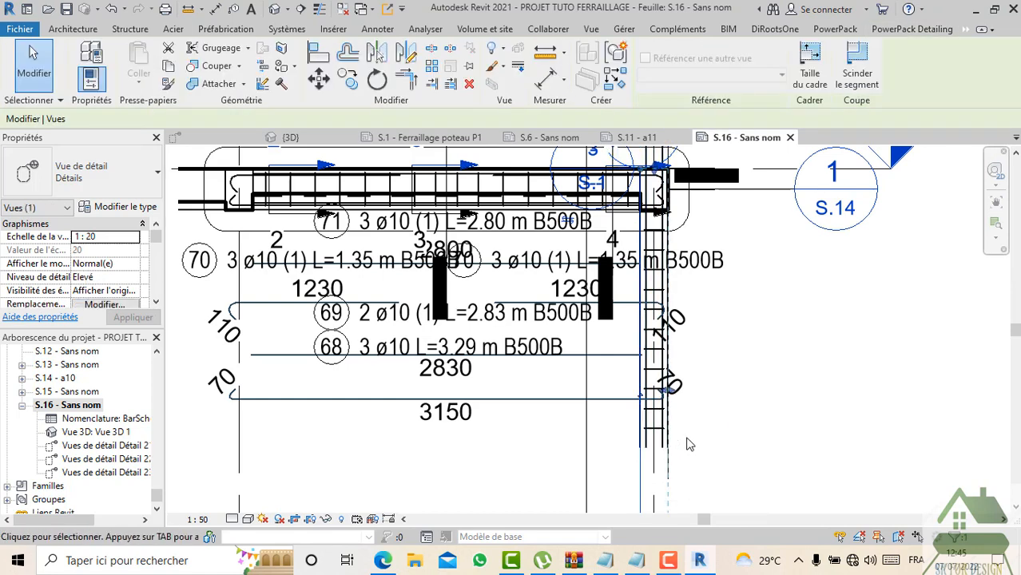
pyautogui.scroll(-2, 640, 478)
pyautogui.scroll(6, 663, 264)
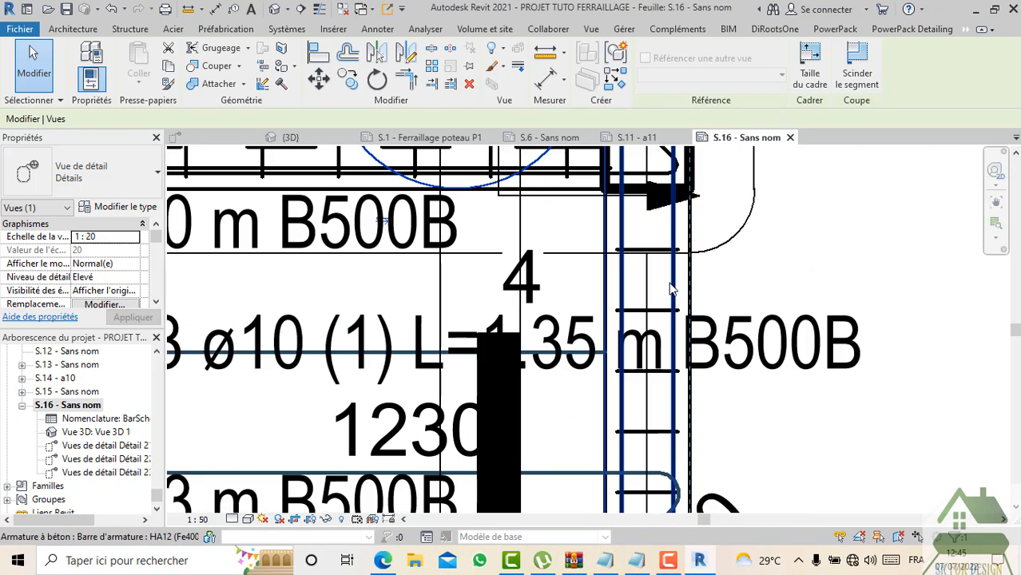
pyautogui.click(671, 289)
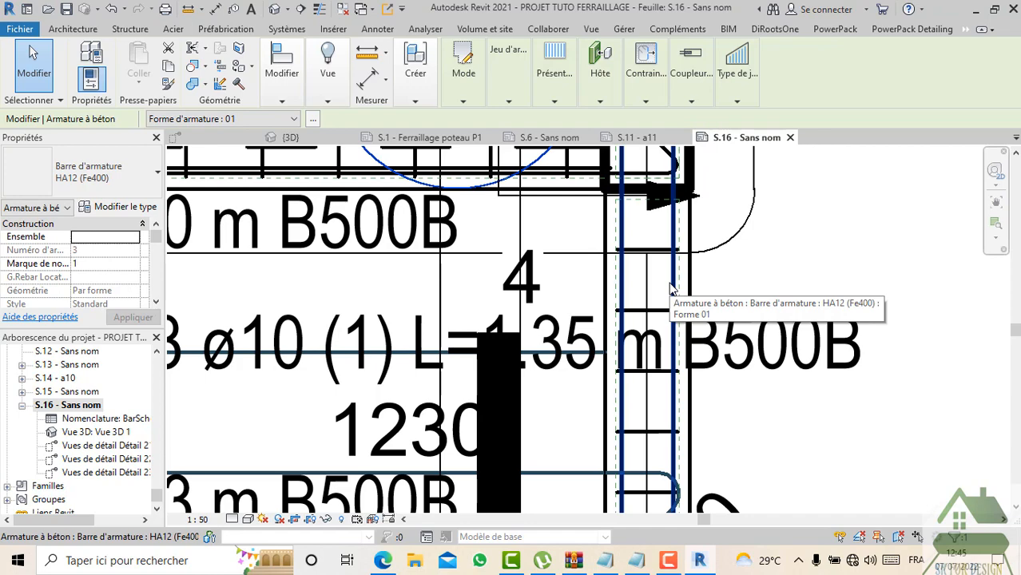
pyautogui.scroll(2, 672, 276)
pyautogui.click(784, 271)
pyautogui.scroll(-4, 708, 279)
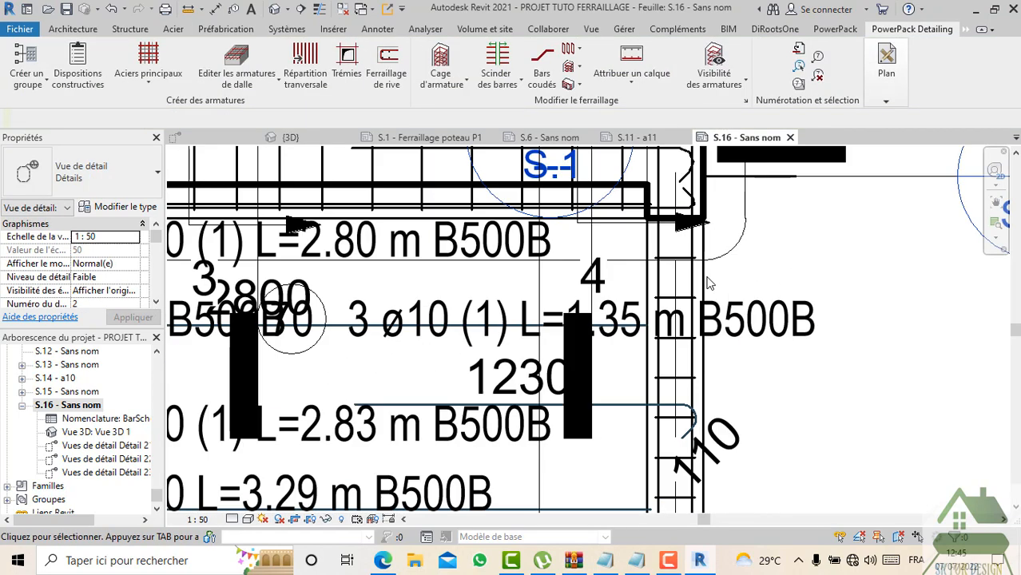
pyautogui.scroll(-2, 707, 278)
pyautogui.moveTo(731, 357); pyautogui.dragTo(700, 283, button='middle')
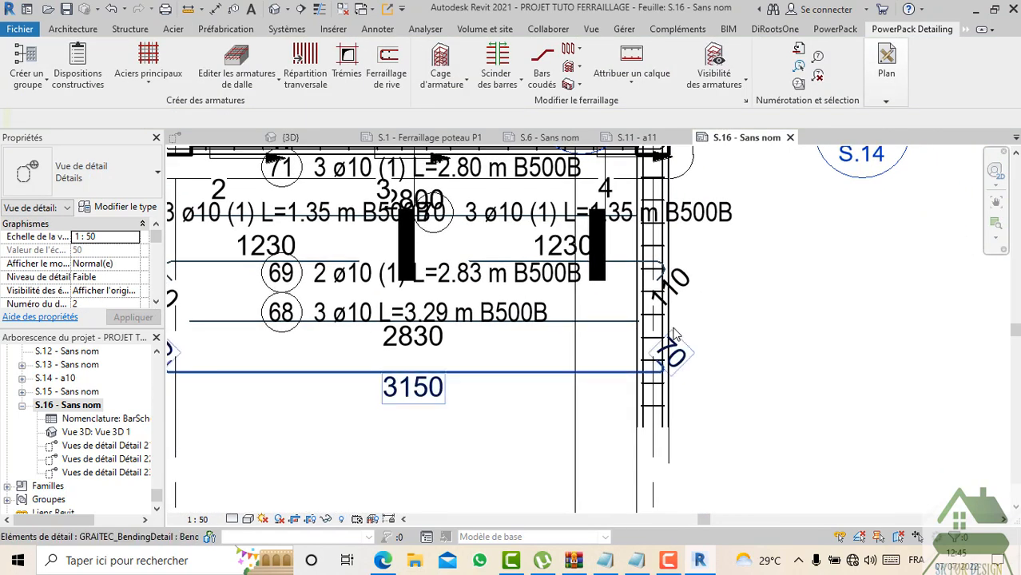
pyautogui.scroll(5, 673, 334)
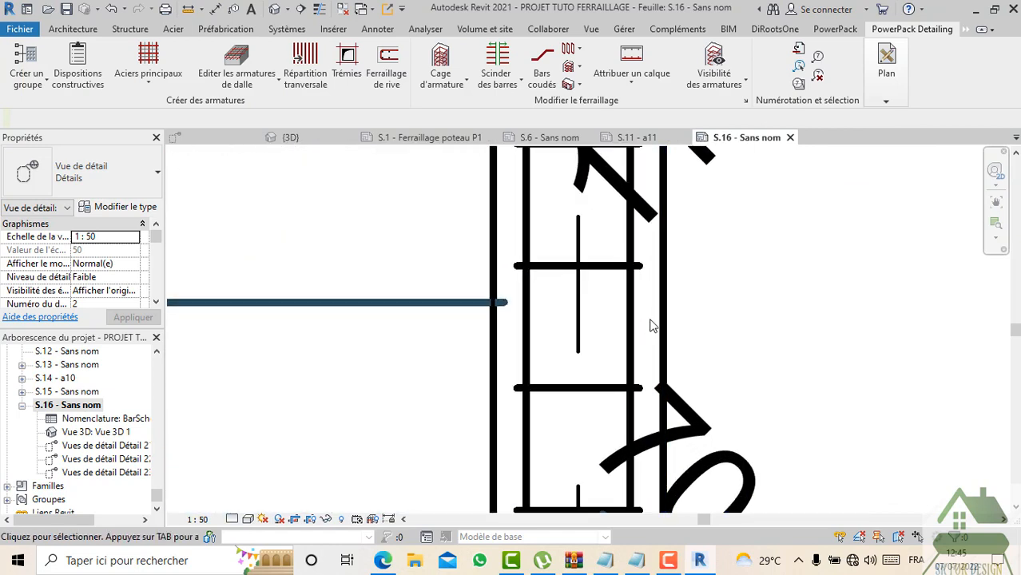
pyautogui.click(664, 320)
pyautogui.scroll(-3, 671, 323)
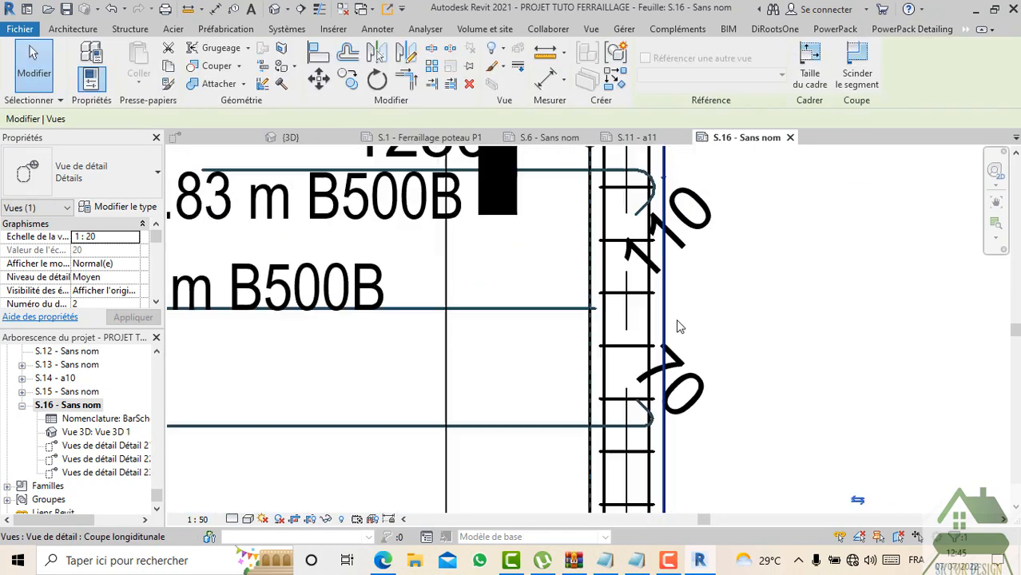
pyautogui.click(727, 335)
pyautogui.scroll(-4, 727, 335)
# Step: Select the elements around the column at grid 3, filter the selection to Poteaux porteurs only, and hide that column element in the view
pyautogui.moveTo(816, 414); pyautogui.dragTo(658, 292)
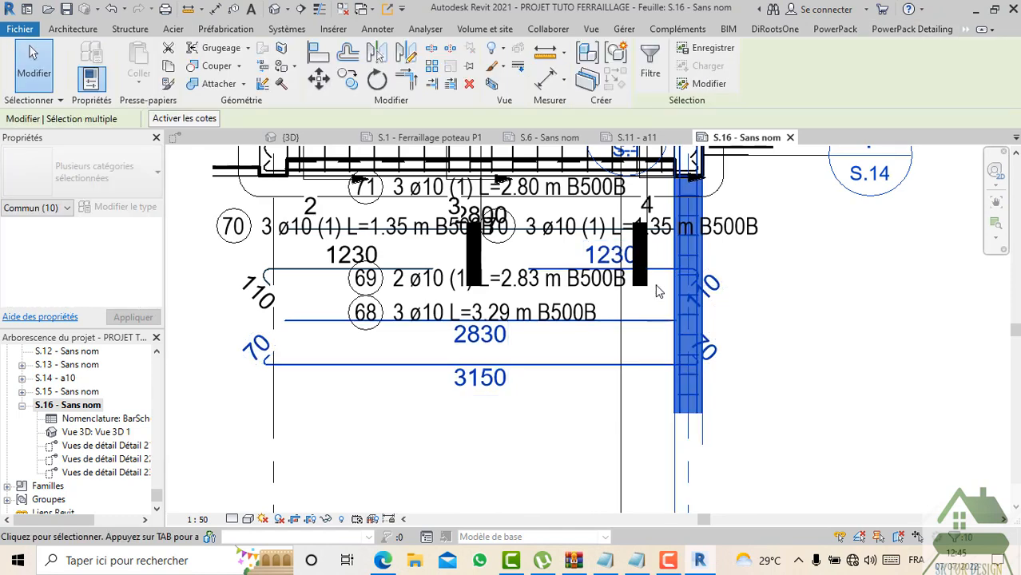
pyautogui.click(649, 70)
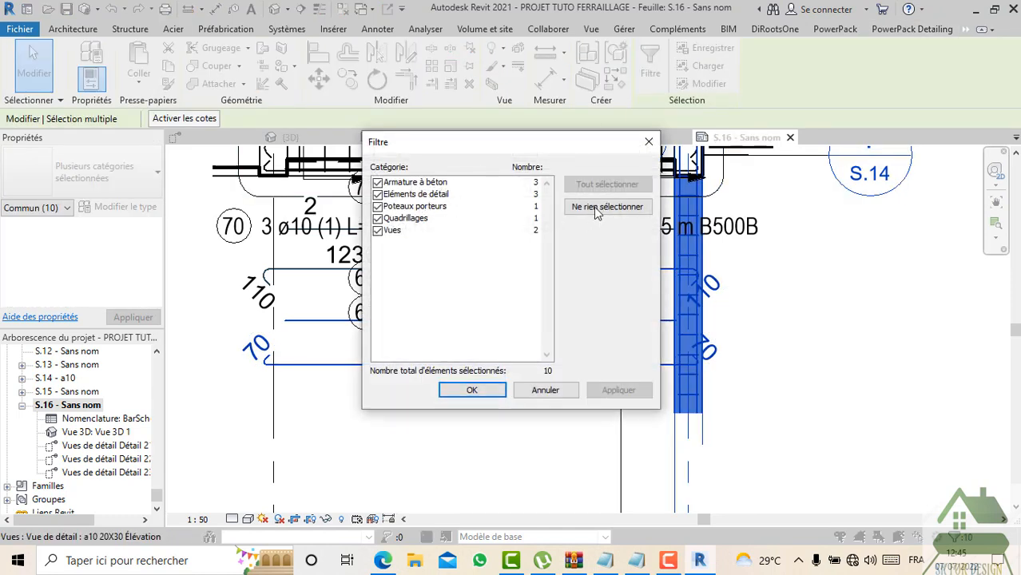
pyautogui.click(378, 206)
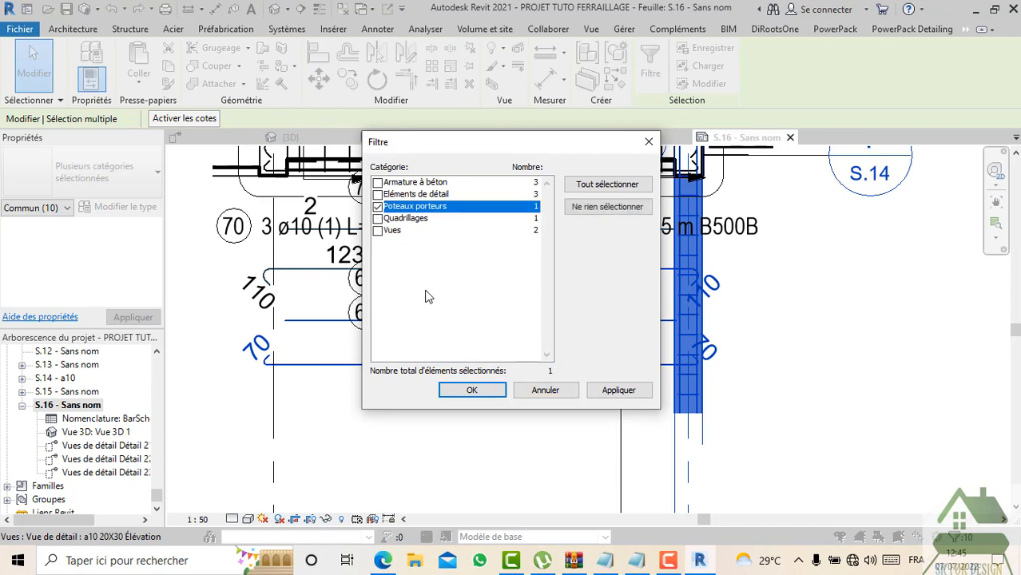
pyautogui.click(470, 391)
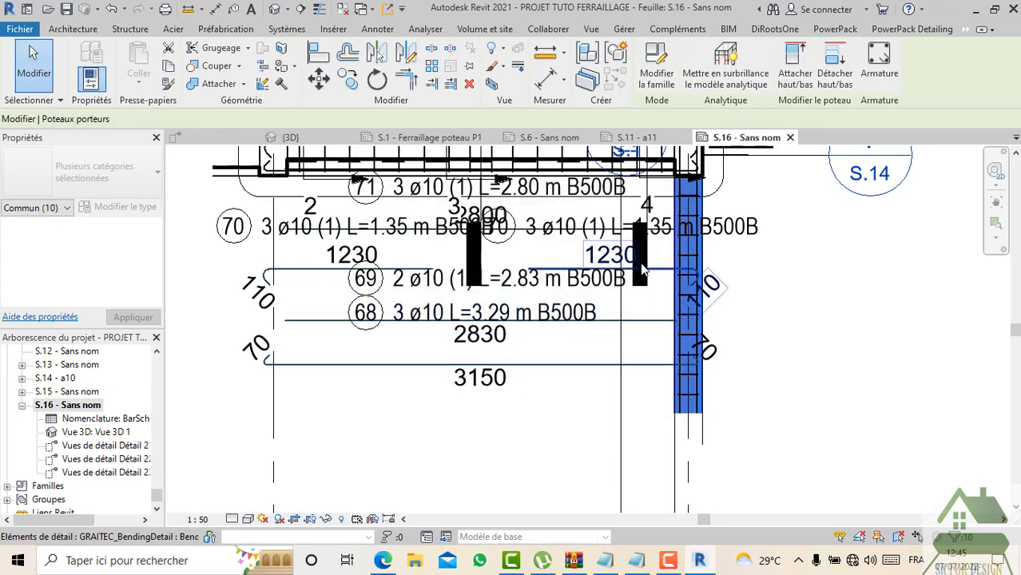
pyautogui.rightClick(686, 335)
pyautogui.moveTo(787, 261)
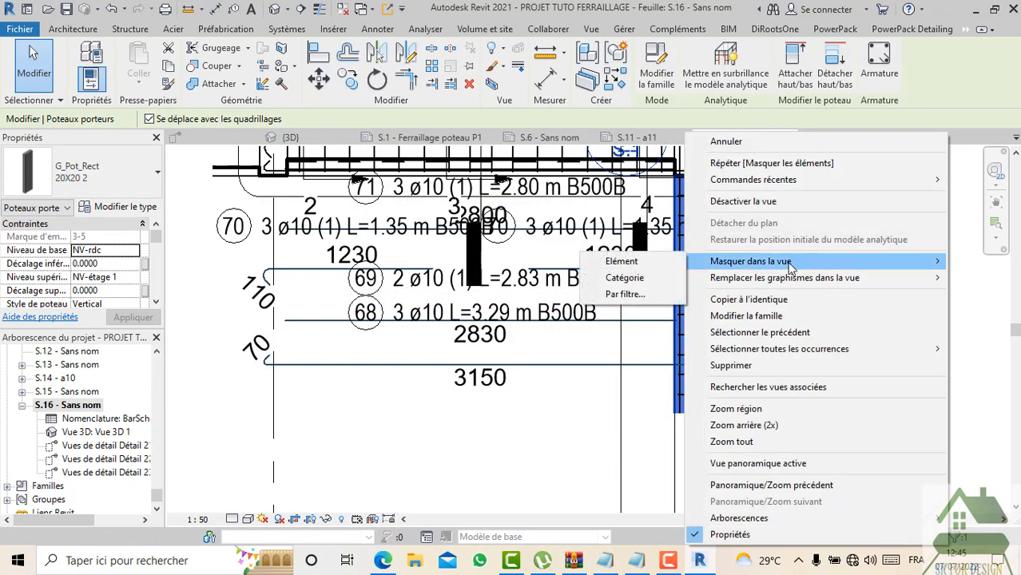
pyautogui.click(619, 262)
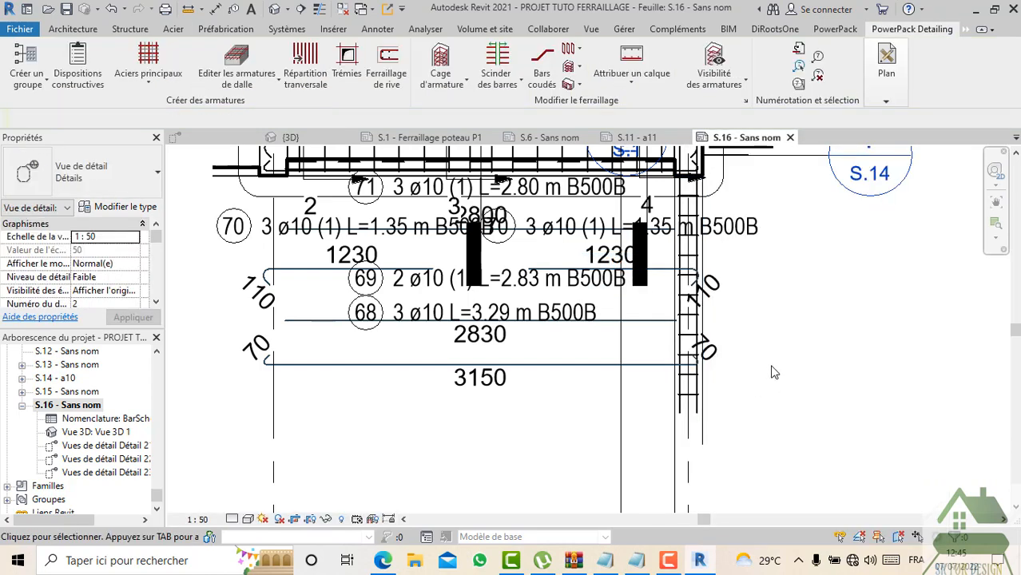
# Step: Set the scale of the activated Détail 21 view to 1:25 and deactivate the view
pyautogui.moveTo(772, 373); pyautogui.dragTo(712, 419, button='middle')
pyautogui.scroll(-2, 660, 364)
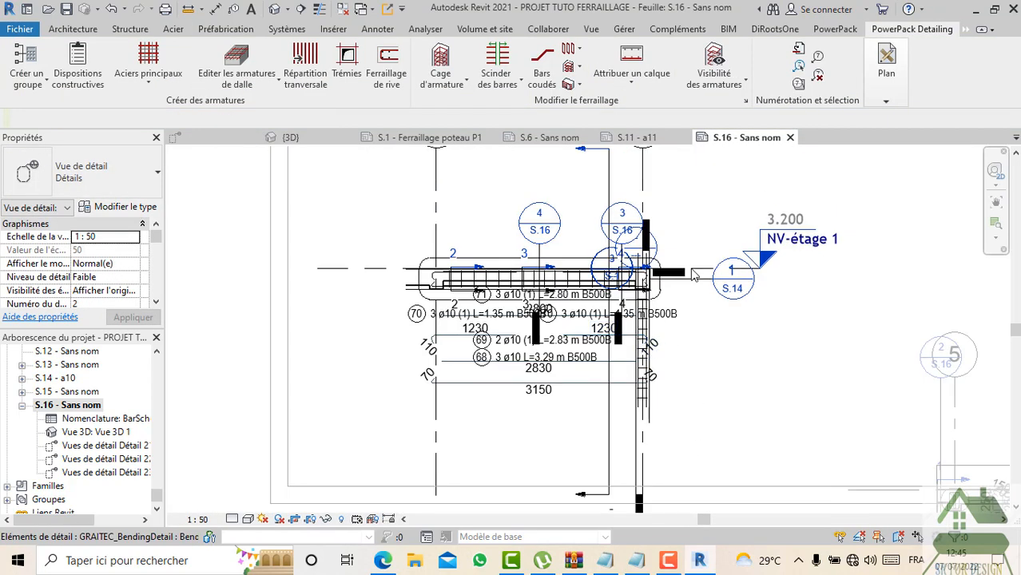
pyautogui.scroll(4, 471, 281)
pyautogui.scroll(-3, 472, 282)
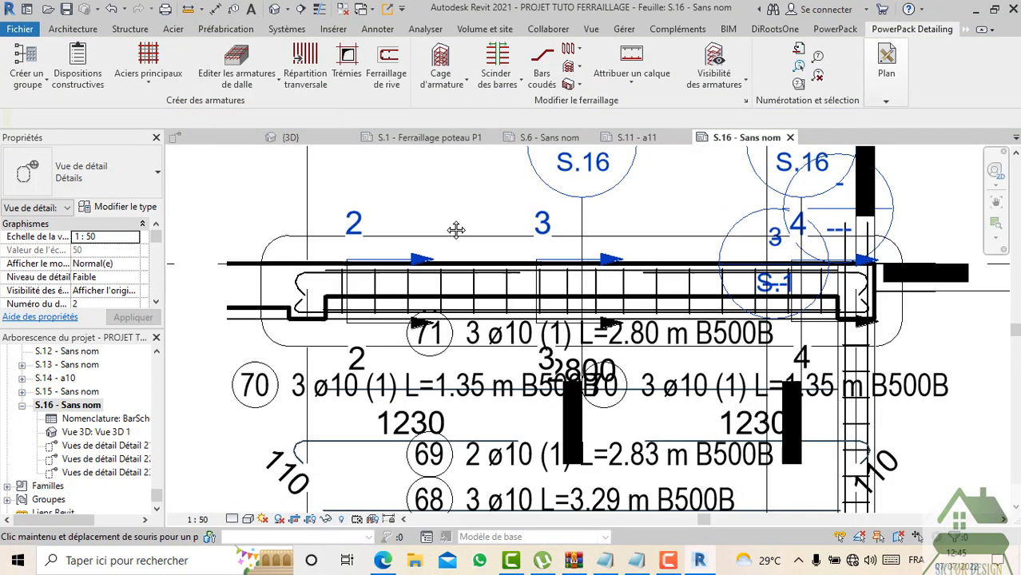
pyautogui.scroll(-4, 490, 325)
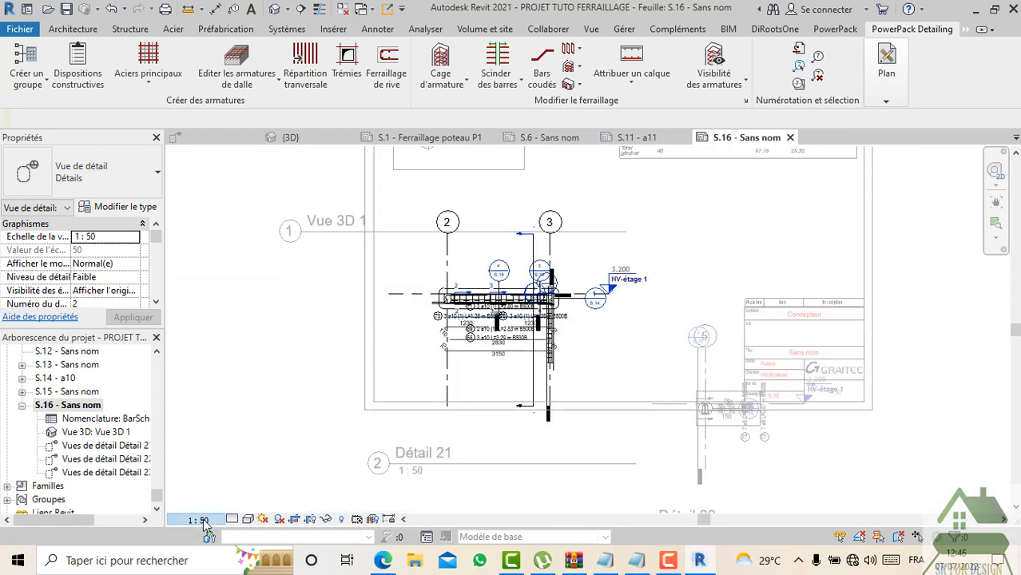
pyautogui.click(204, 521)
pyautogui.click(216, 390)
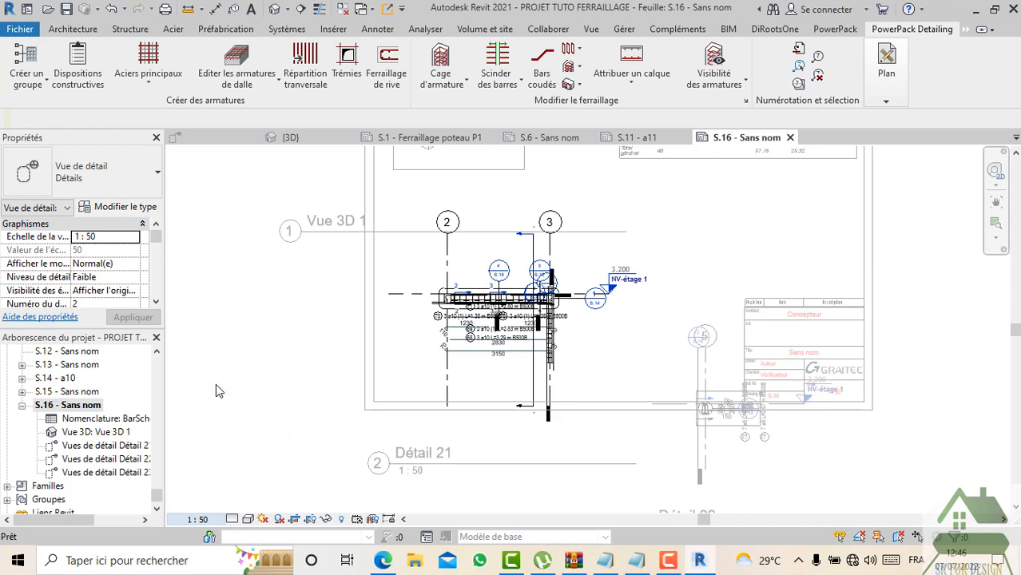
pyautogui.scroll(-4, 575, 322)
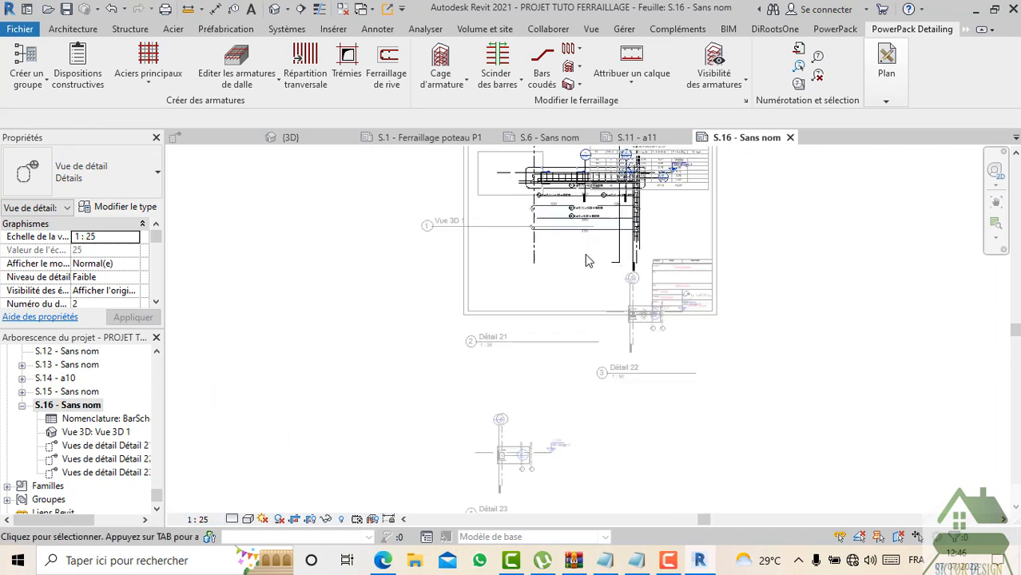
pyautogui.scroll(3, 589, 335)
pyautogui.rightClick(576, 321)
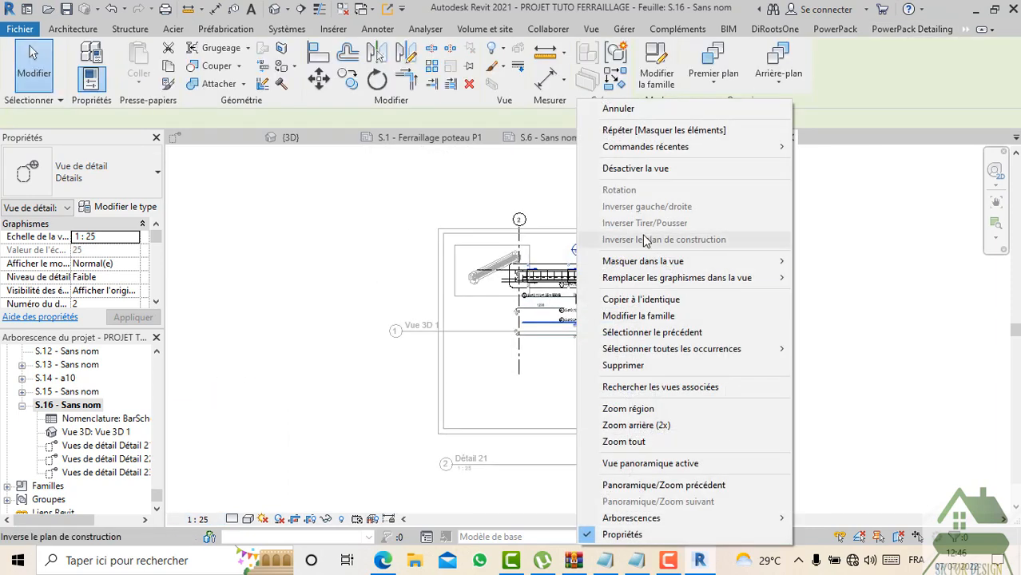
pyautogui.click(633, 168)
# Step: Move the Détail 21 viewport down on sheet S.16 so the beam elevation sits below the 3D view and the bar schedule
pyautogui.click(555, 292)
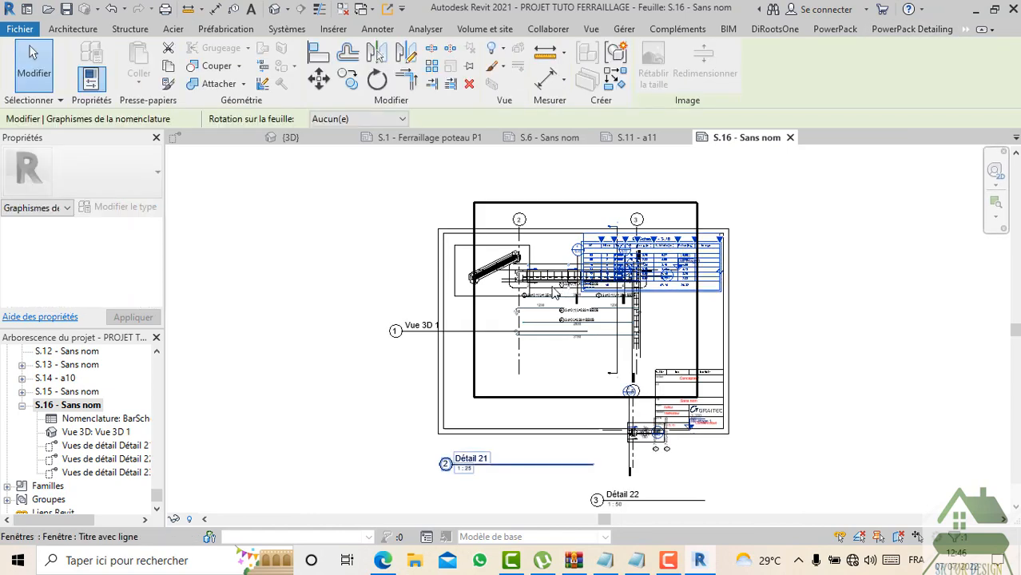
pyautogui.click(550, 299)
pyautogui.moveTo(549, 299); pyautogui.dragTo(511, 375)
pyautogui.scroll(3, 519, 376)
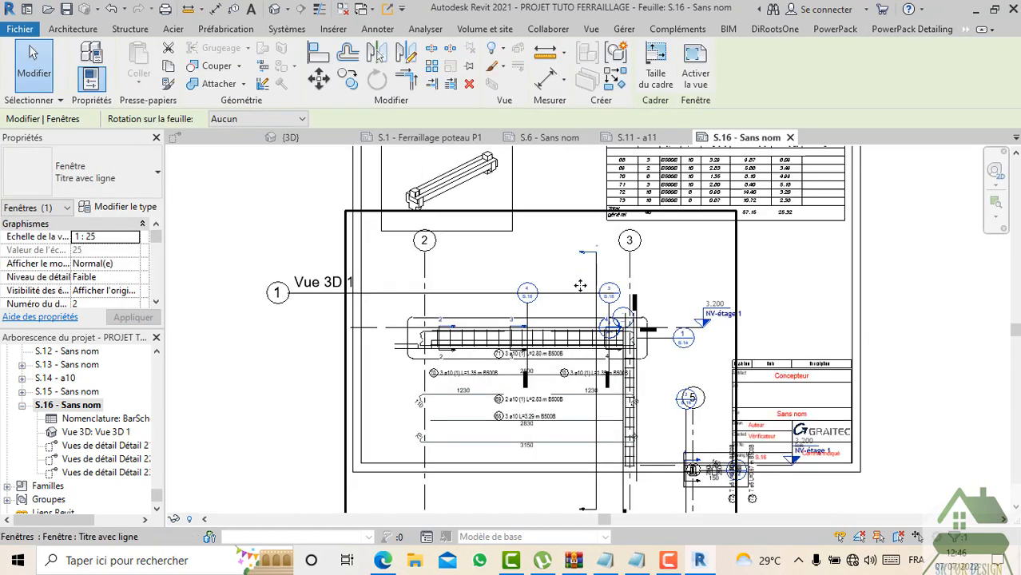
pyautogui.scroll(2, 590, 315)
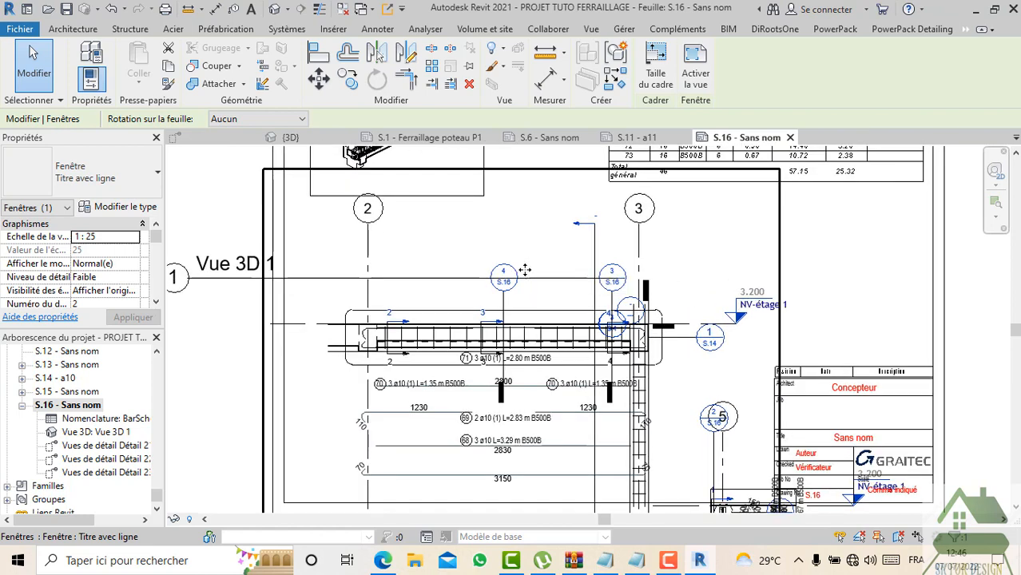
pyautogui.scroll(-2, 524, 270)
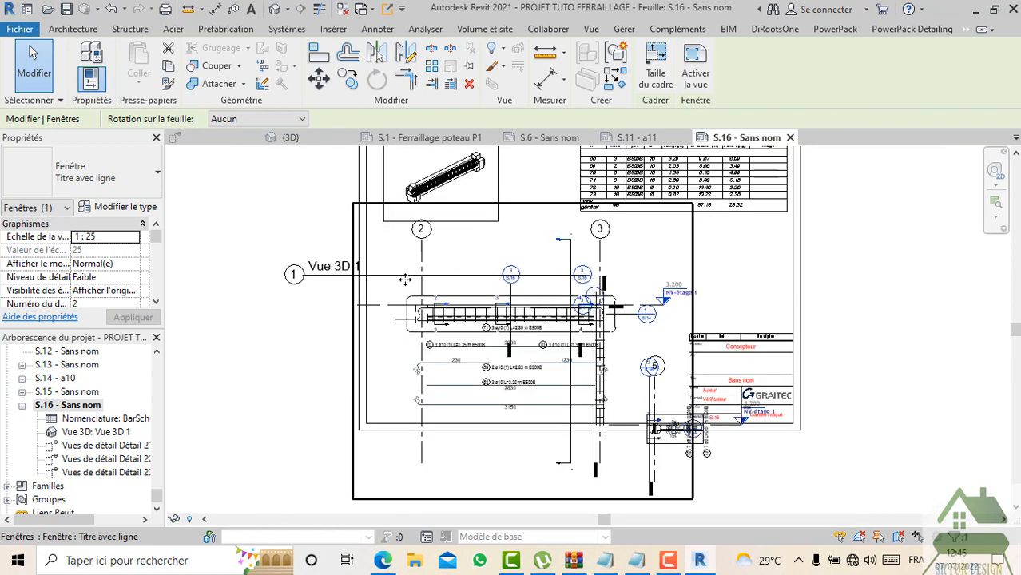
pyautogui.click(320, 314)
pyautogui.scroll(-3, 352, 296)
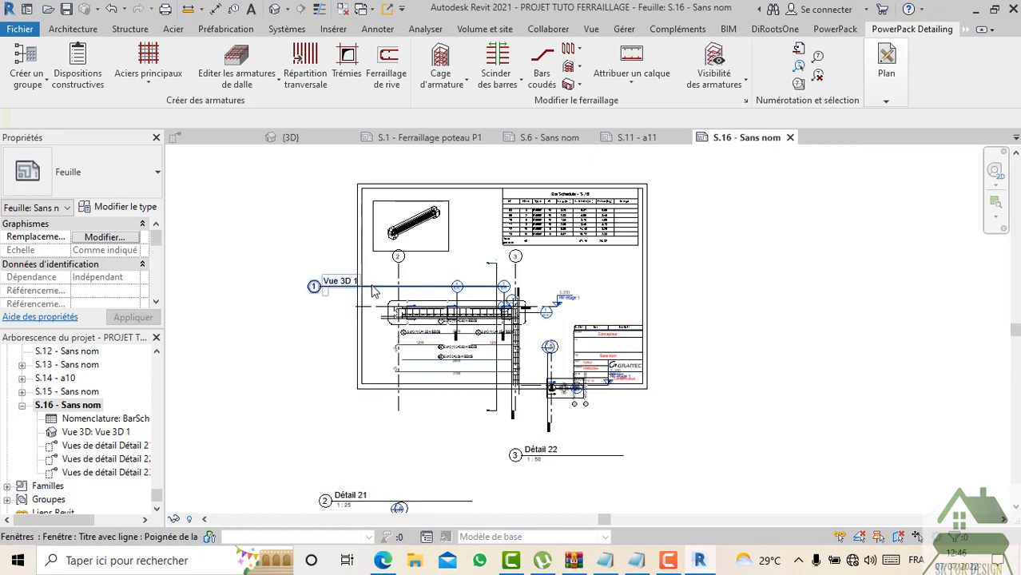
pyautogui.doubleClick(373, 292)
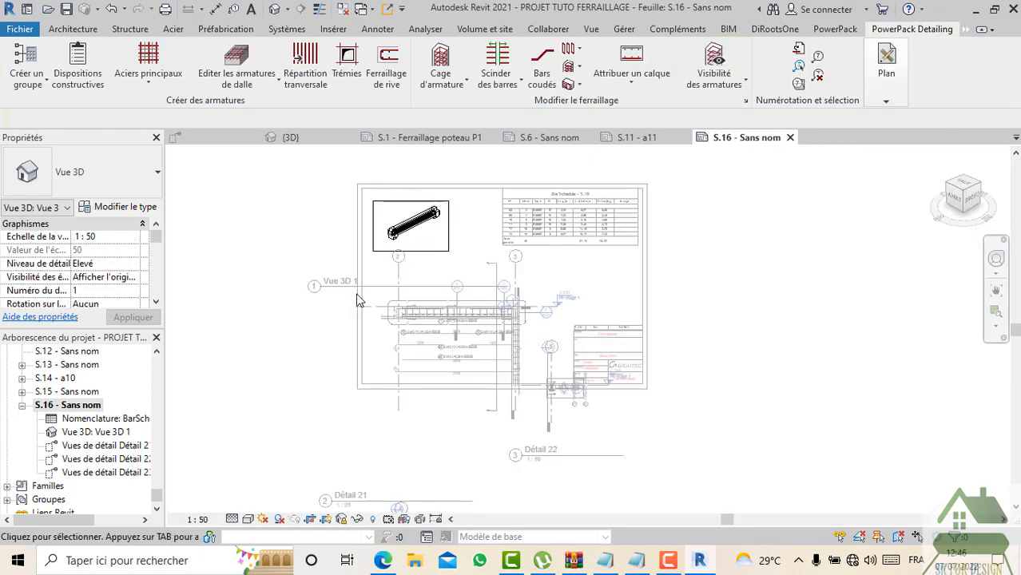
pyautogui.rightClick(389, 250)
pyautogui.click(428, 304)
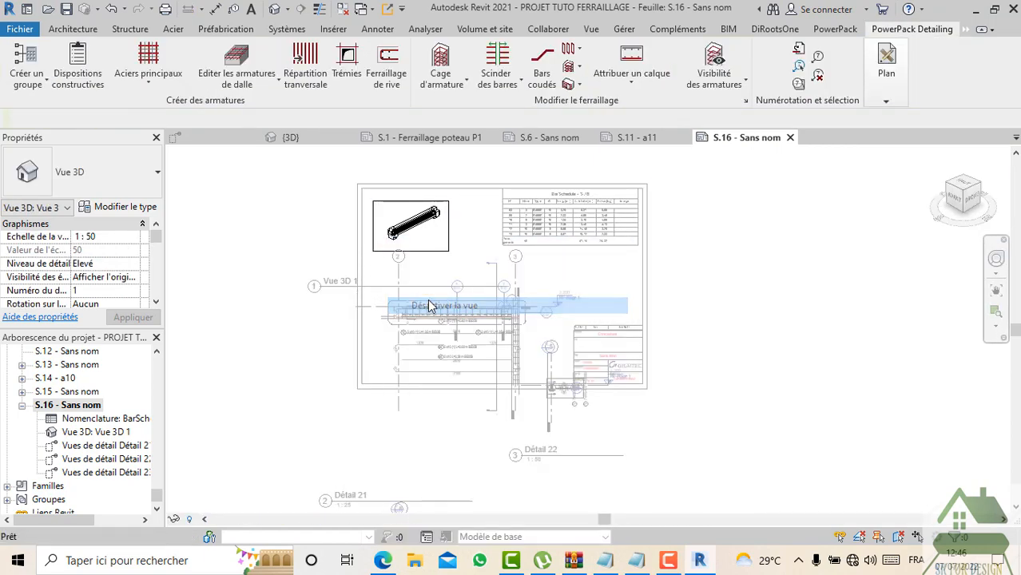
# Step: Move the Vue 3D 1 viewport title up to the lower edge of its 3D view and shorten the title line to fit the viewport
pyautogui.click(425, 294)
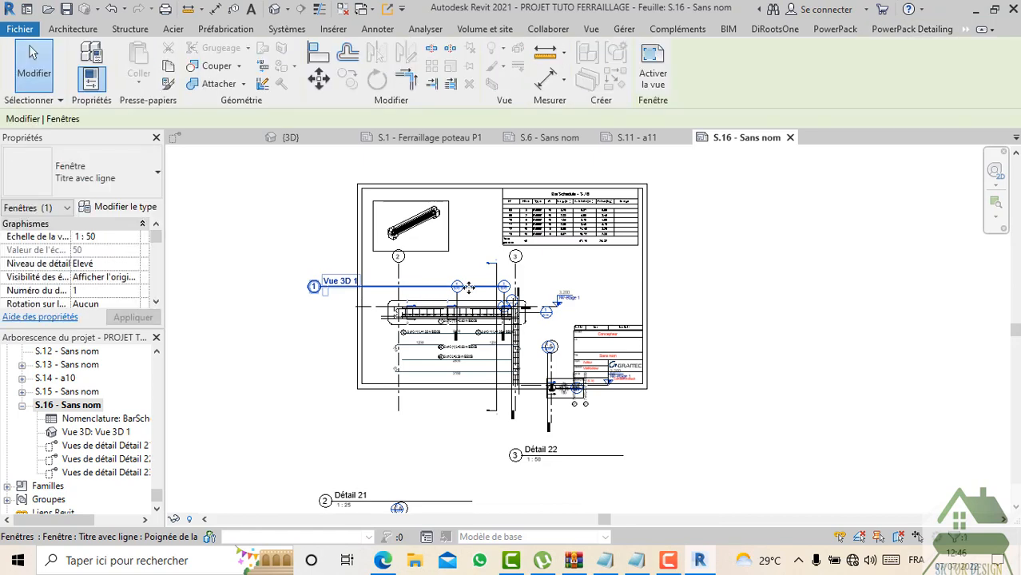
pyautogui.moveTo(449, 286); pyautogui.dragTo(489, 247)
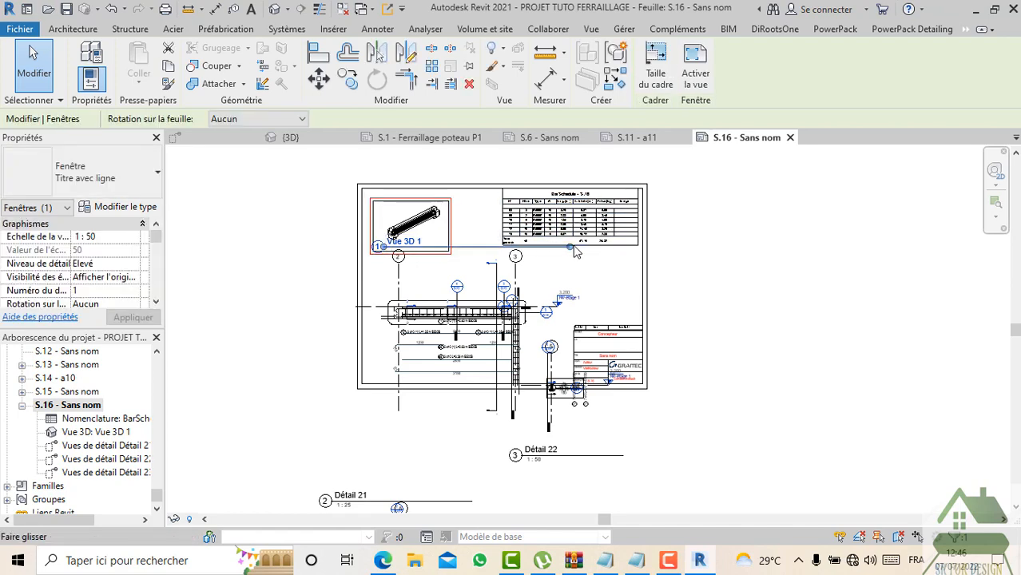
pyautogui.moveTo(570, 246); pyautogui.dragTo(445, 244)
pyautogui.click(304, 265)
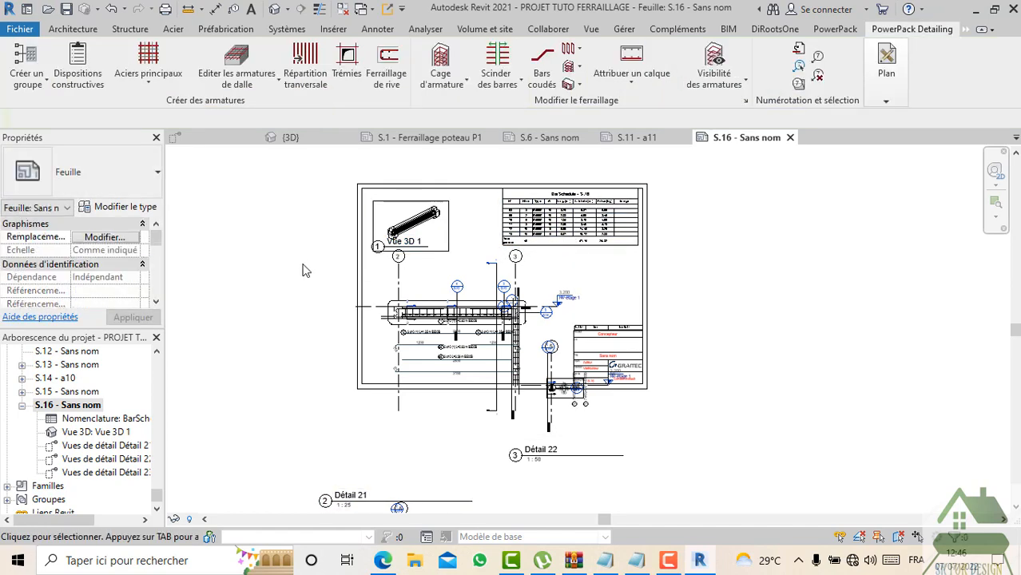
# Step: Move the Détail 22 viewport up onto the sheet, beside the beam elevation of Détail 21 near the title block
pyautogui.scroll(2, 372, 247)
pyautogui.scroll(3, 452, 276)
pyautogui.moveTo(515, 297); pyautogui.dragTo(480, 269, button='middle')
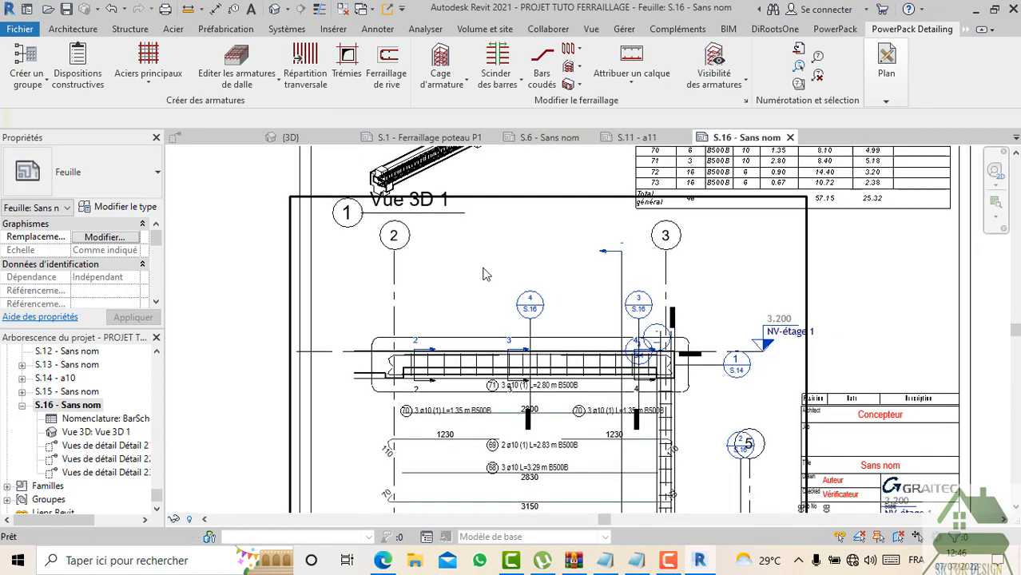
pyautogui.scroll(-2, 481, 269)
pyautogui.scroll(3, 678, 347)
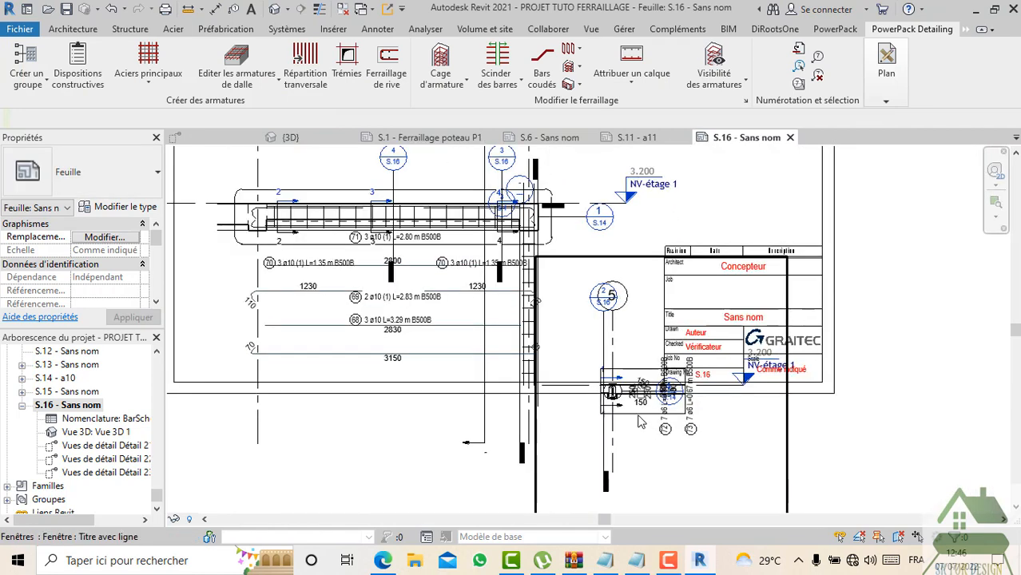
pyautogui.click(638, 415)
pyautogui.scroll(2, 638, 414)
pyautogui.moveTo(637, 414); pyautogui.dragTo(606, 262)
pyautogui.scroll(-1, 620, 301)
pyautogui.moveTo(622, 392); pyautogui.dragTo(609, 430, button='middle')
pyautogui.scroll(-1, 609, 430)
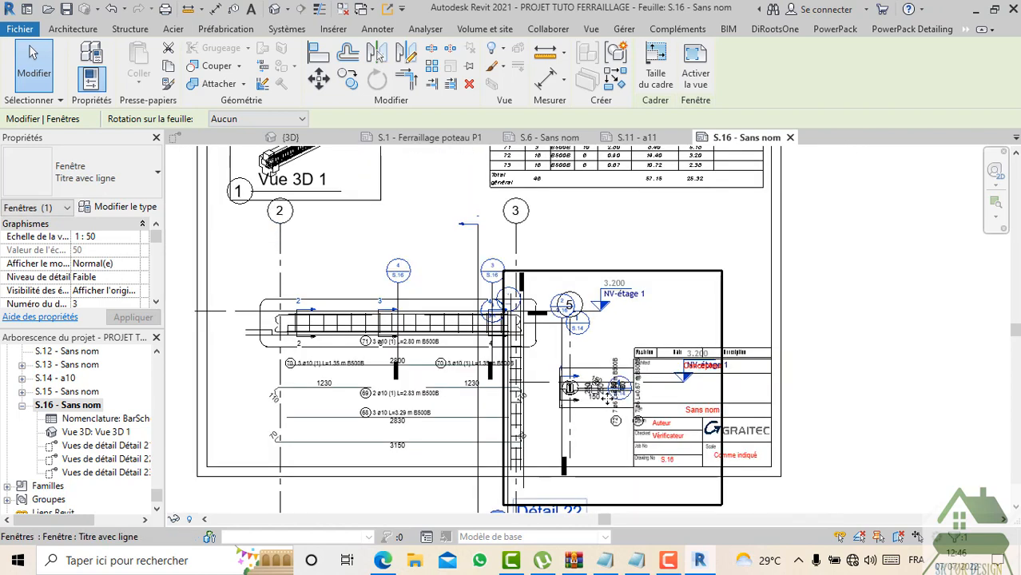
# Step: Move the Détail 22 viewport further up, clear of the sheet's title block
pyautogui.moveTo(609, 399); pyautogui.dragTo(669, 272)
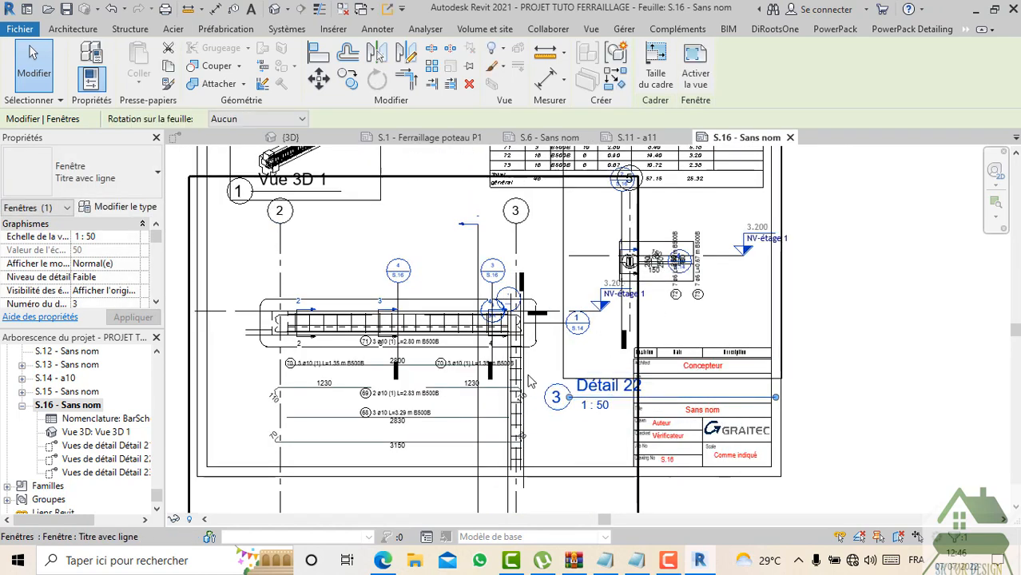
# Step: Examine the beam and column junction near grid 3 in the Détail 21 viewport
pyautogui.click(508, 413)
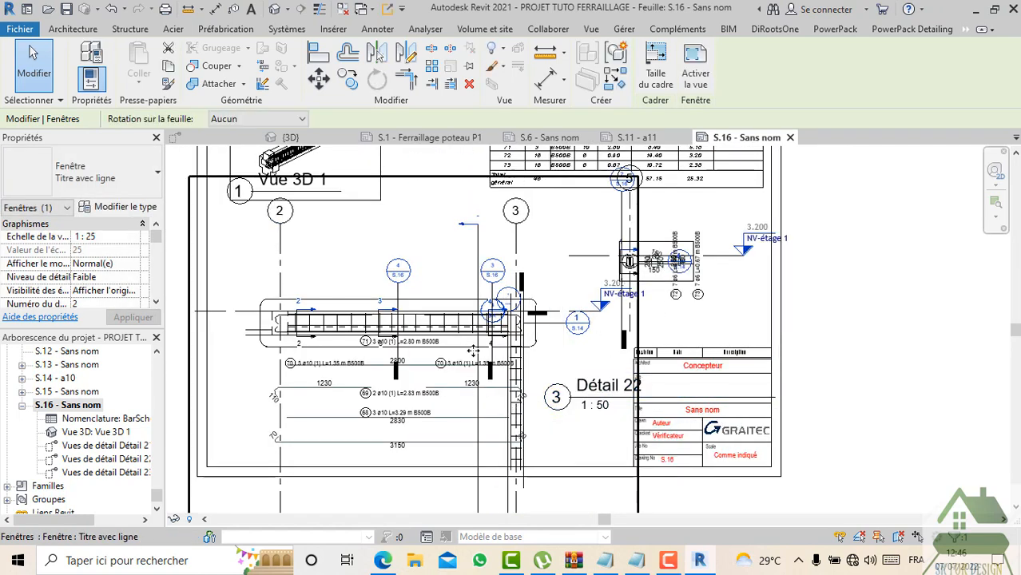
pyautogui.scroll(5, 474, 351)
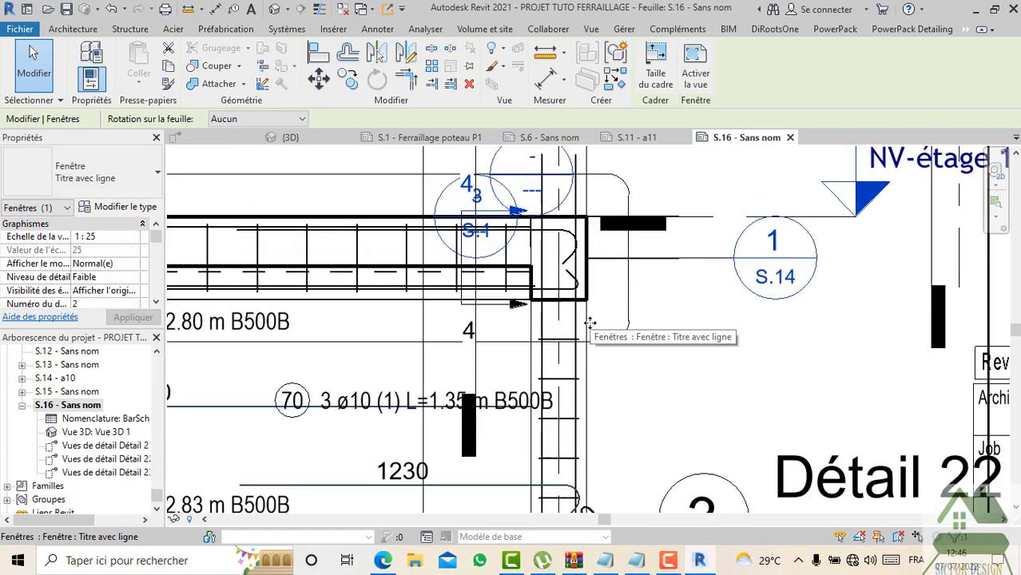
pyautogui.press('Escape')
pyautogui.scroll(4, 592, 323)
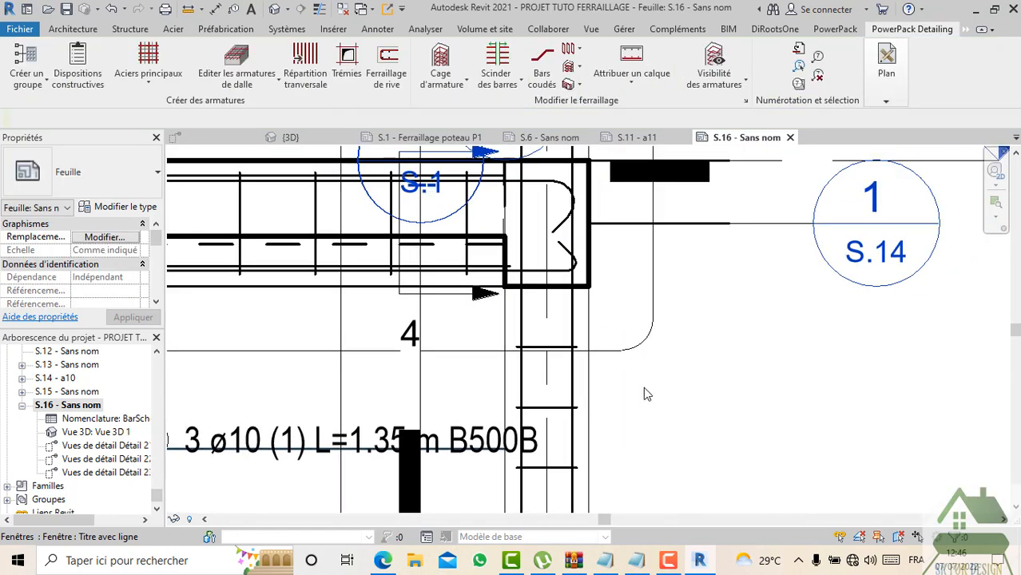
pyautogui.click(551, 366)
pyautogui.scroll(-4, 552, 362)
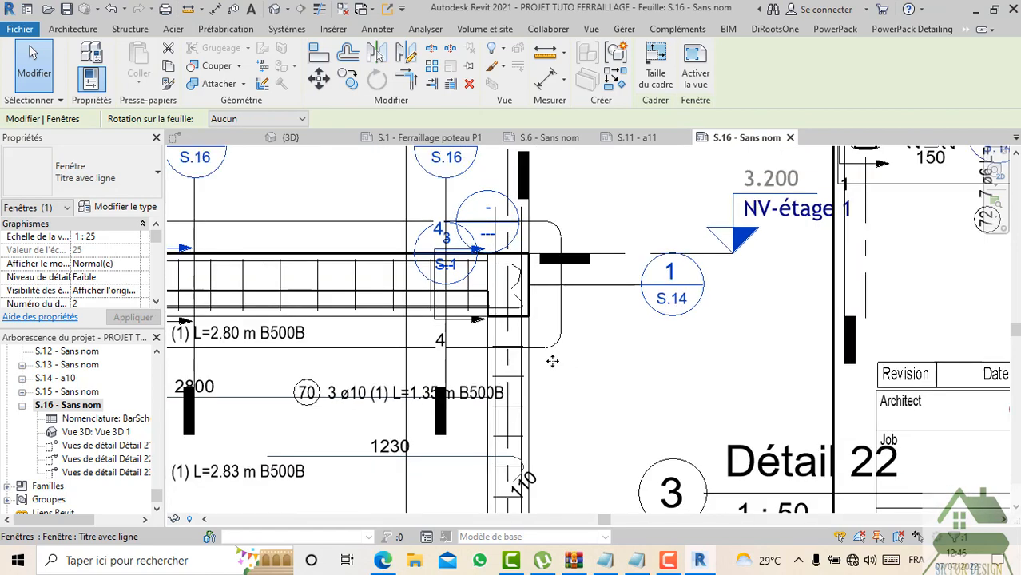
pyautogui.scroll(-2, 552, 361)
pyautogui.press('Escape')
pyautogui.scroll(4, 534, 375)
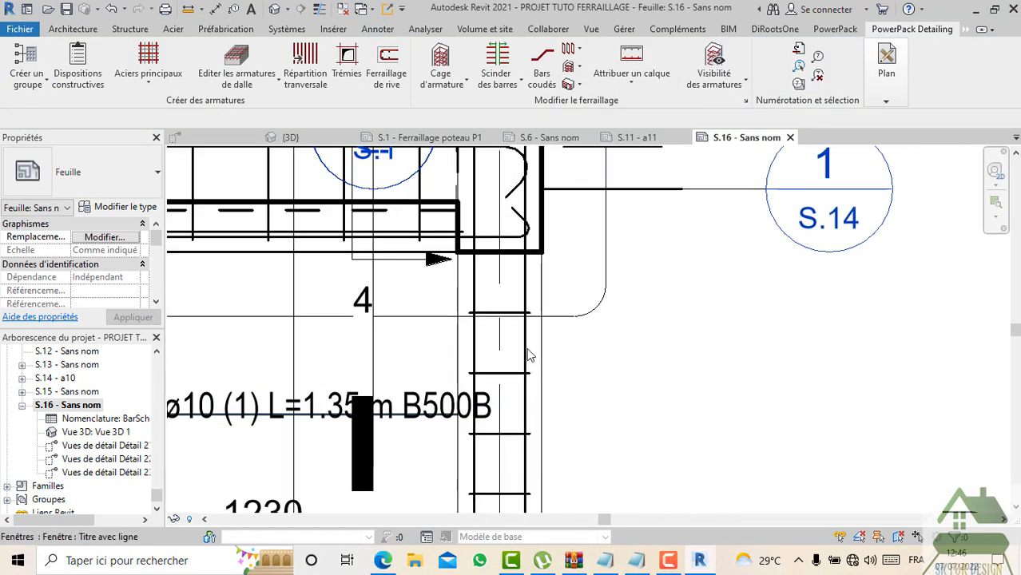
pyautogui.click(528, 355)
pyautogui.press('Escape')
pyautogui.scroll(-3, 527, 347)
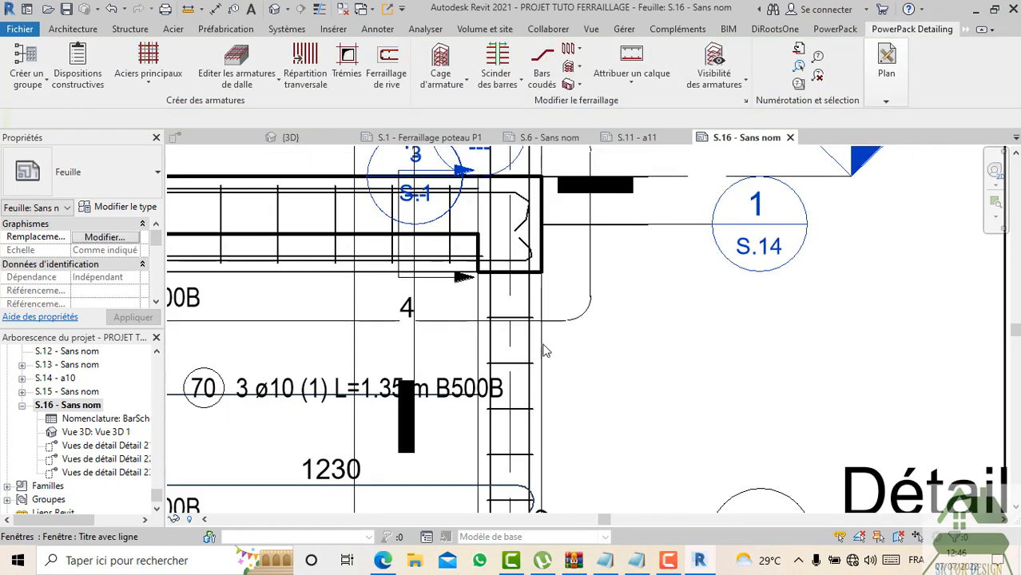
pyautogui.click(554, 347)
pyautogui.press('Escape')
pyautogui.scroll(-4, 559, 352)
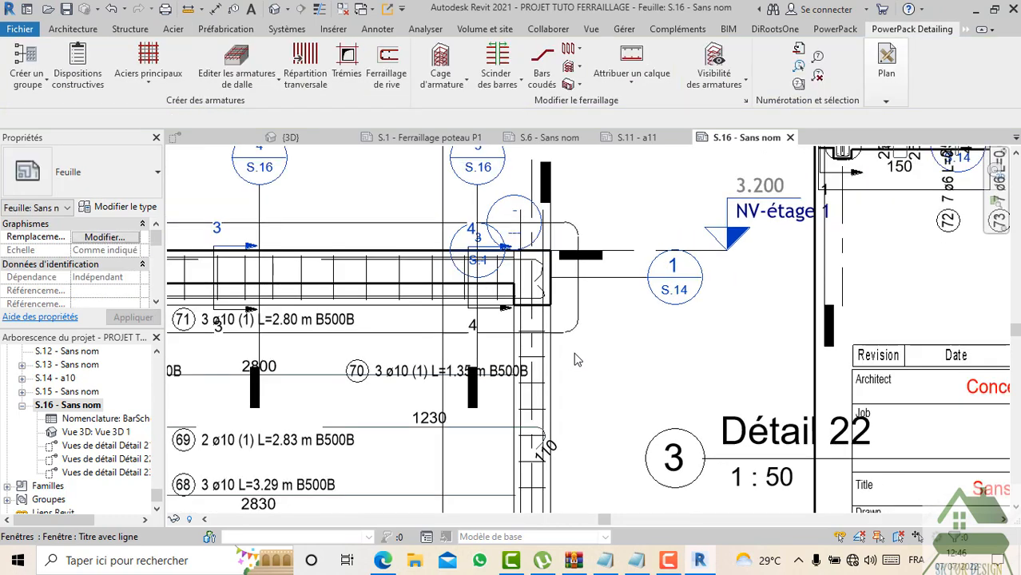
# Step: Activate the Détail 21 view on the sheet and select the column's HA12 vertical rebar
pyautogui.doubleClick(491, 352)
pyautogui.scroll(4, 539, 353)
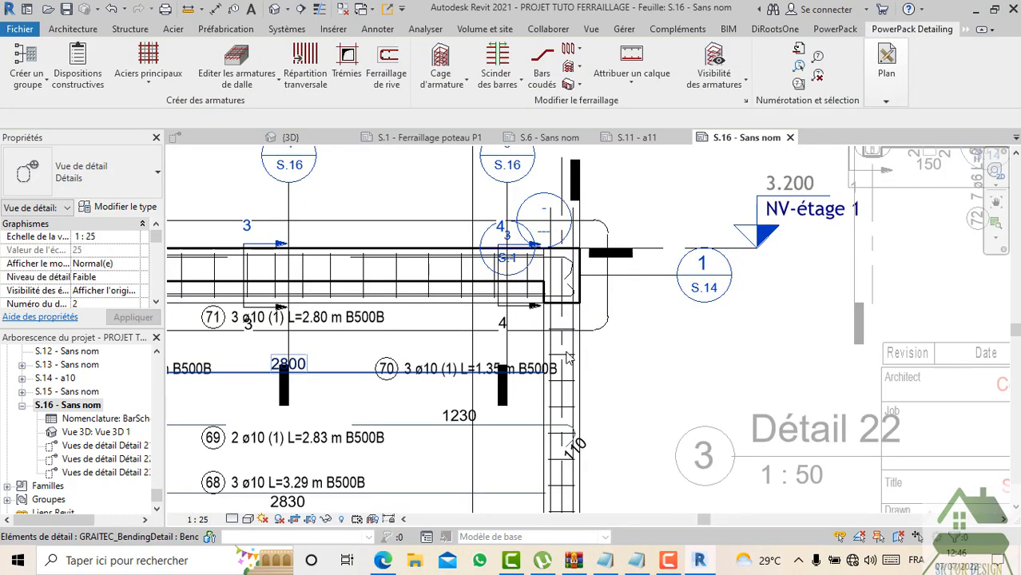
pyautogui.click(588, 349)
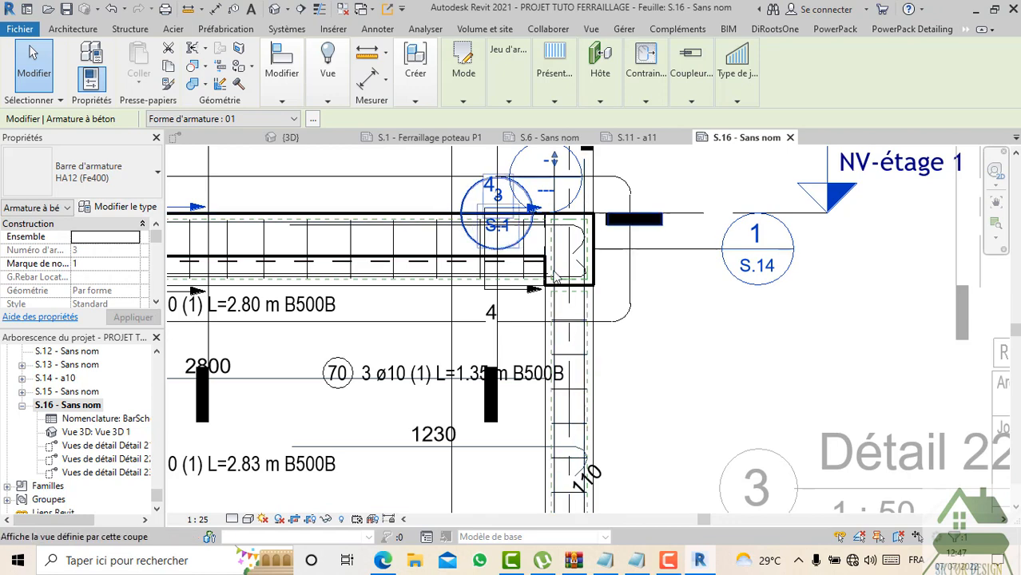
# Step: Inspect the selected rebar and its 20X20 column in the {3D} view, and return to sheet S.16
pyautogui.click(290, 139)
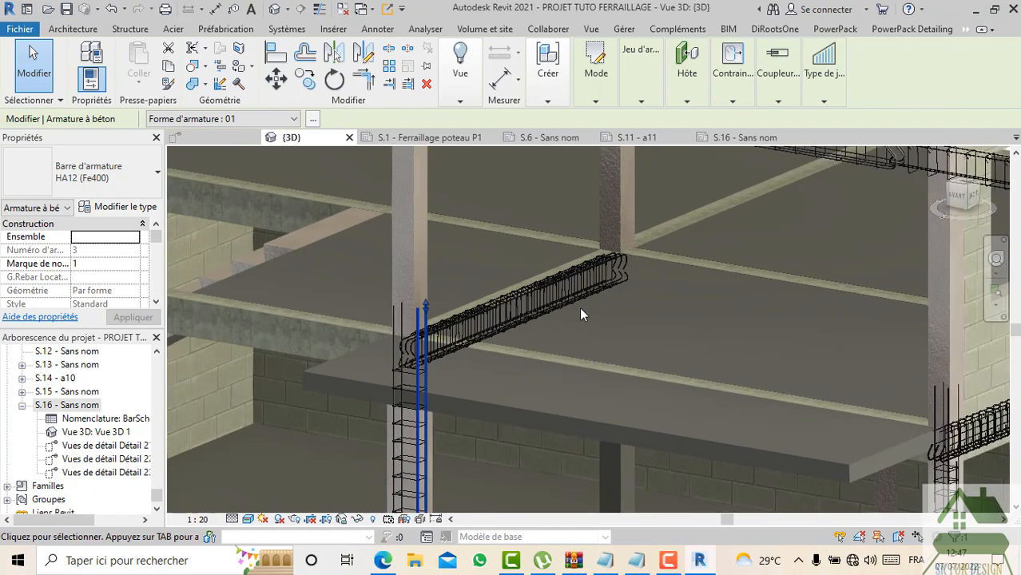
pyautogui.scroll(-2, 581, 309)
pyautogui.moveTo(589, 335); pyautogui.dragTo(605, 151, button='middle')
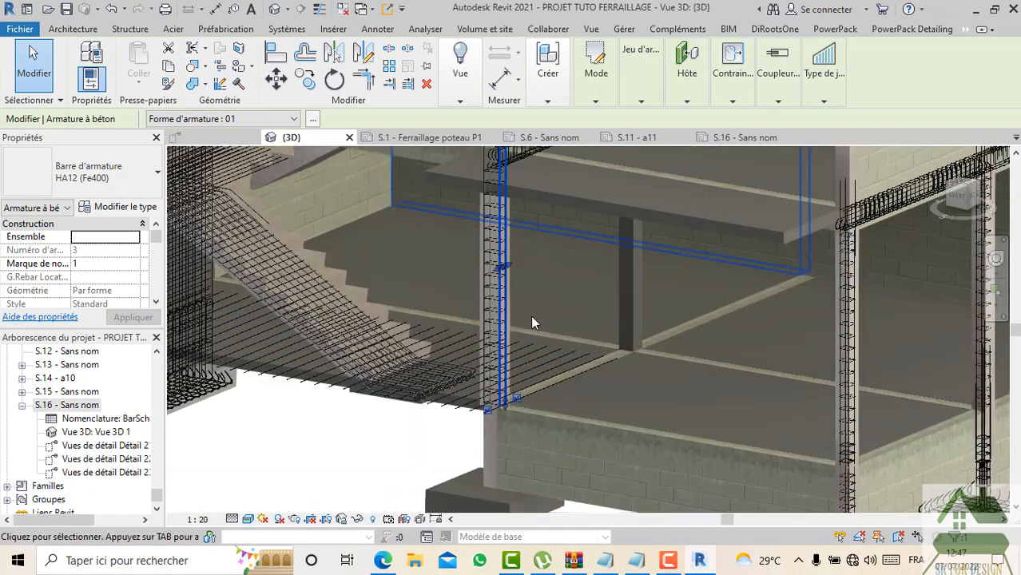
pyautogui.scroll(5, 531, 319)
pyautogui.press('Escape')
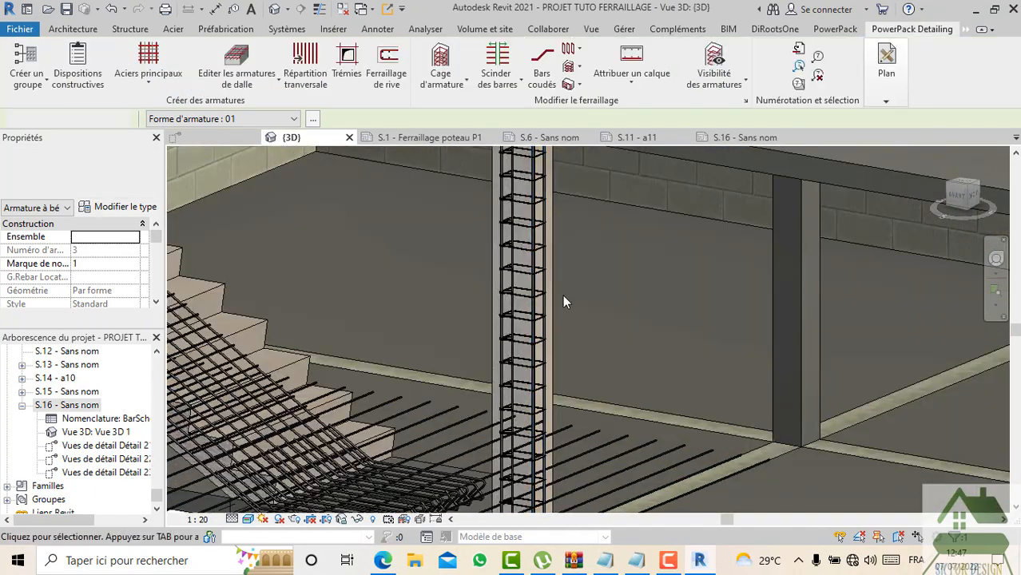
pyautogui.click(551, 258)
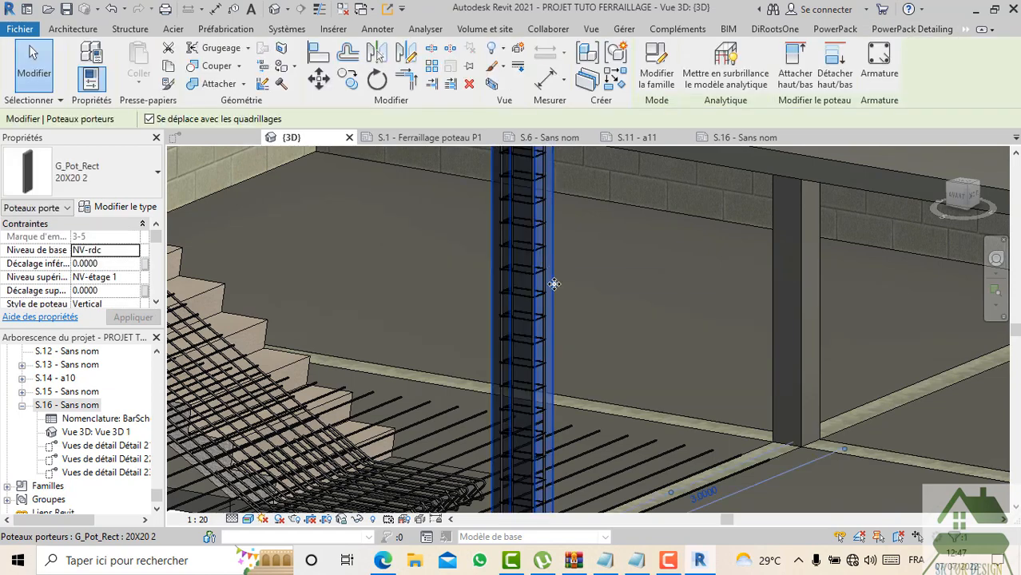
pyautogui.scroll(-4, 552, 271)
pyautogui.moveTo(554, 283); pyautogui.dragTo(629, 383, button='middle')
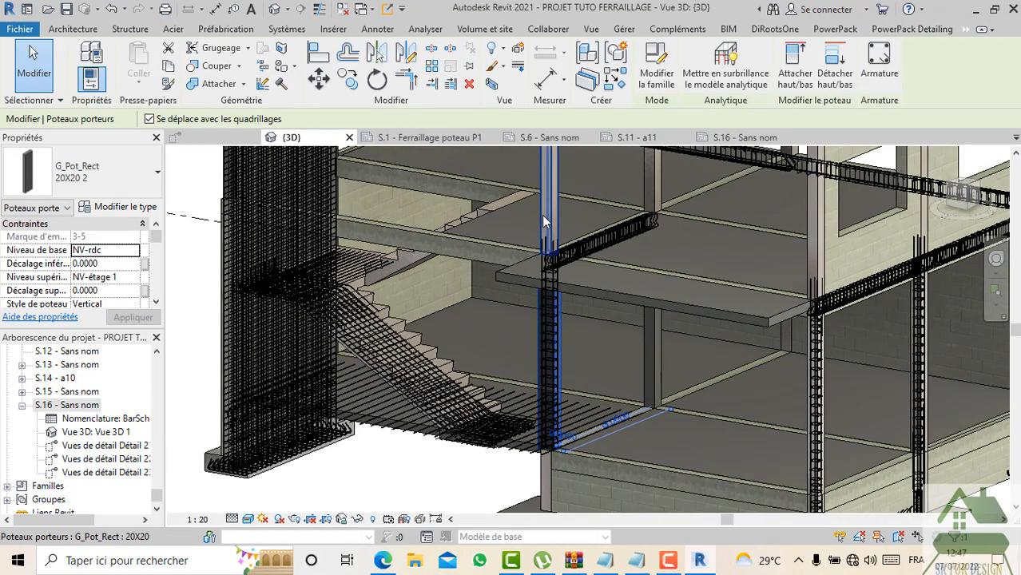
pyautogui.click(733, 139)
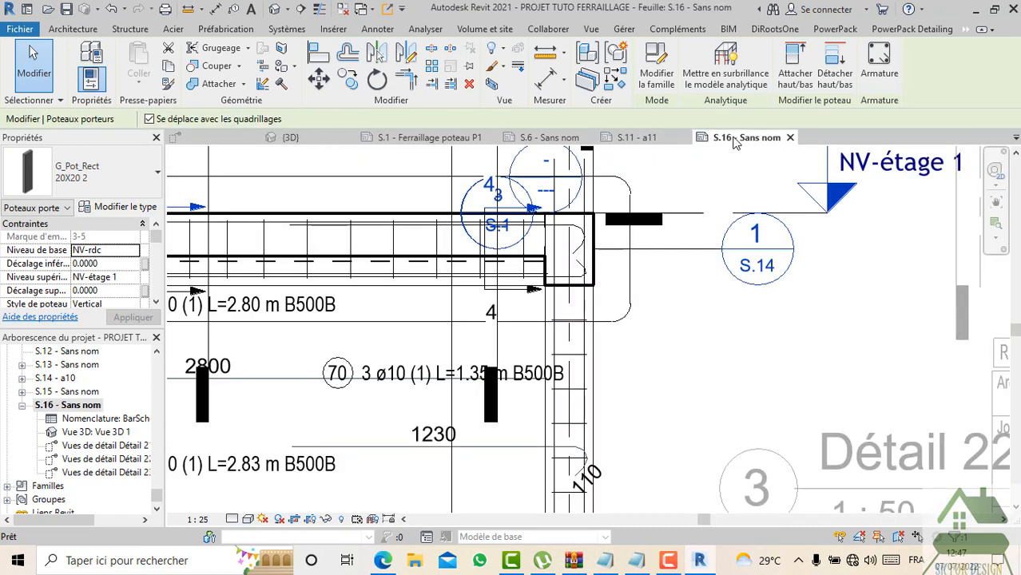
# Step: Hide the grid 3 line running through the column in the activated Détail 21 view
pyautogui.rightClick(574, 336)
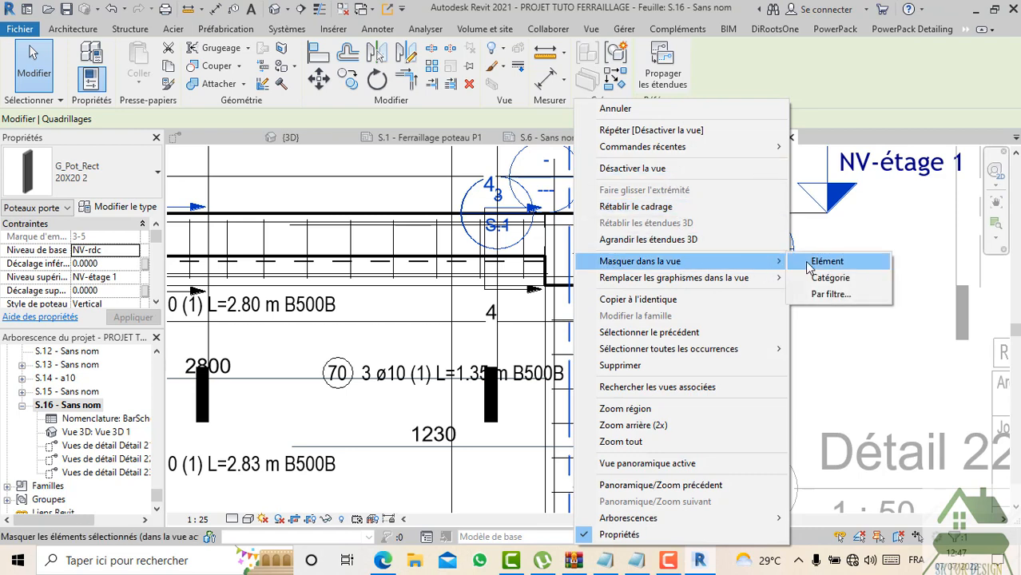
pyautogui.click(809, 261)
pyautogui.scroll(-1, 666, 351)
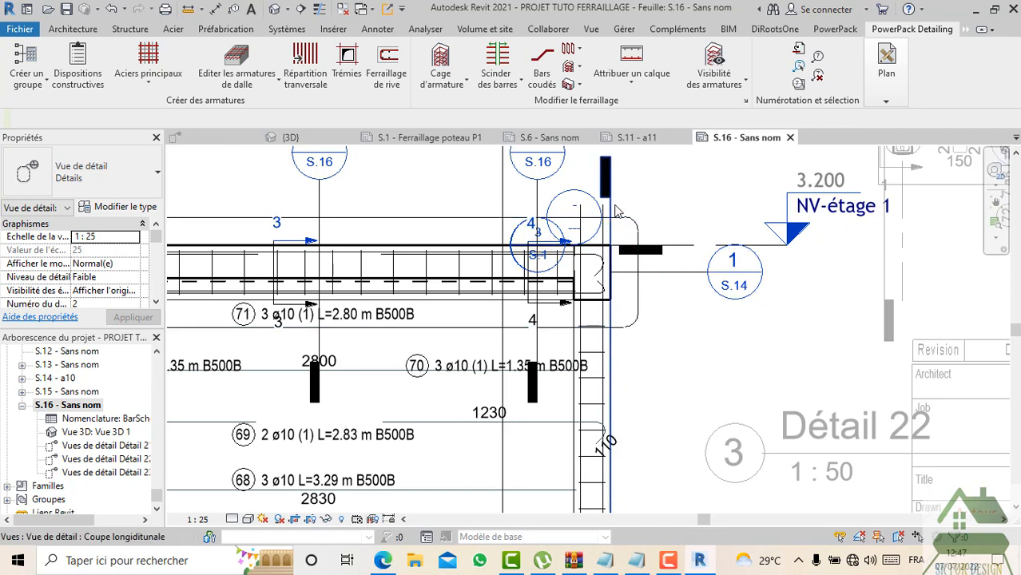
# Step: Extend the view depth of the section running along the column's outer face past the column's inner face
pyautogui.scroll(-1, 643, 285)
pyautogui.scroll(-1, 632, 260)
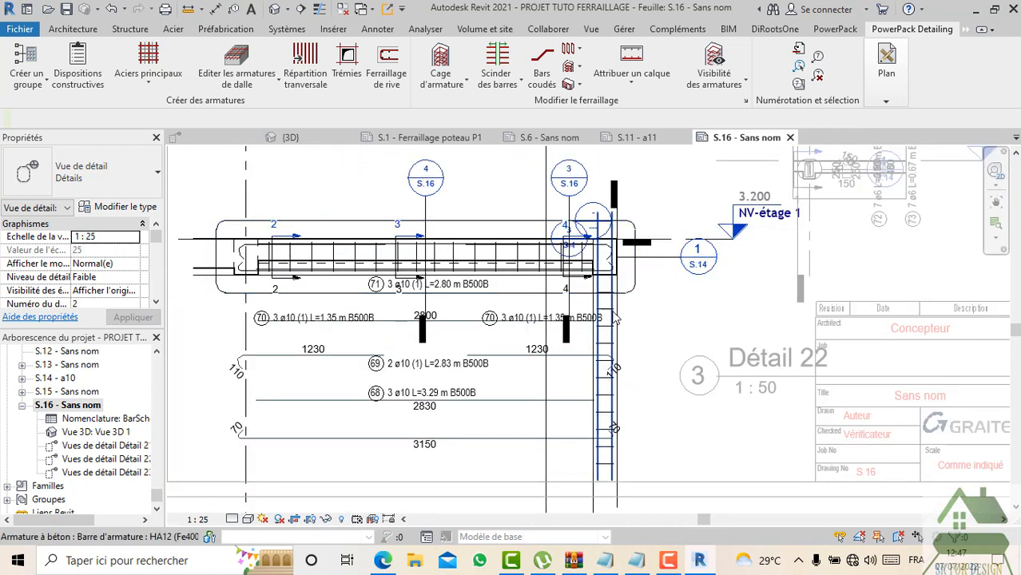
pyautogui.scroll(2, 620, 222)
pyautogui.click(622, 222)
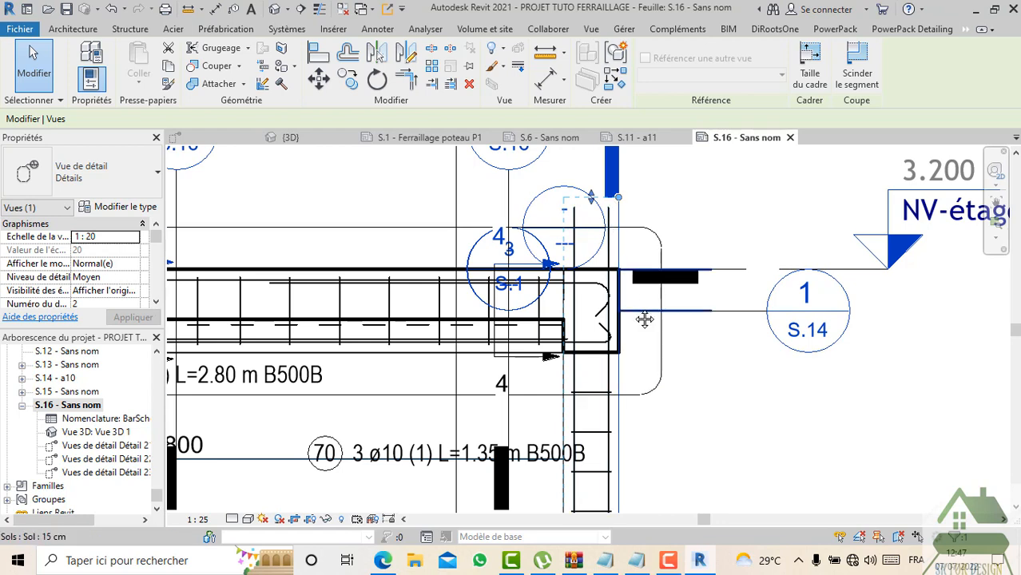
pyautogui.moveTo(649, 320); pyautogui.dragTo(632, 207, button='middle')
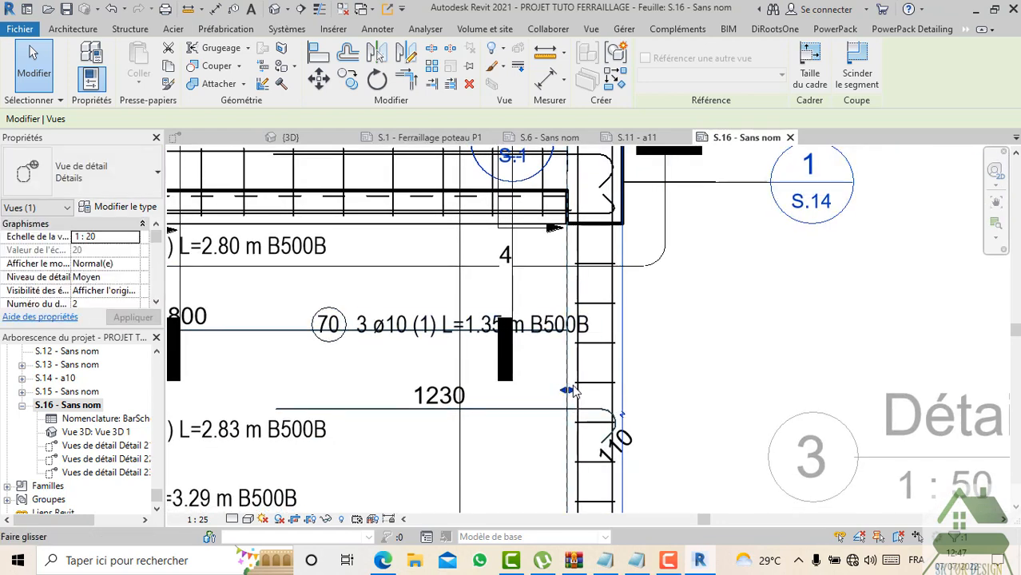
pyautogui.moveTo(564, 394); pyautogui.dragTo(529, 384)
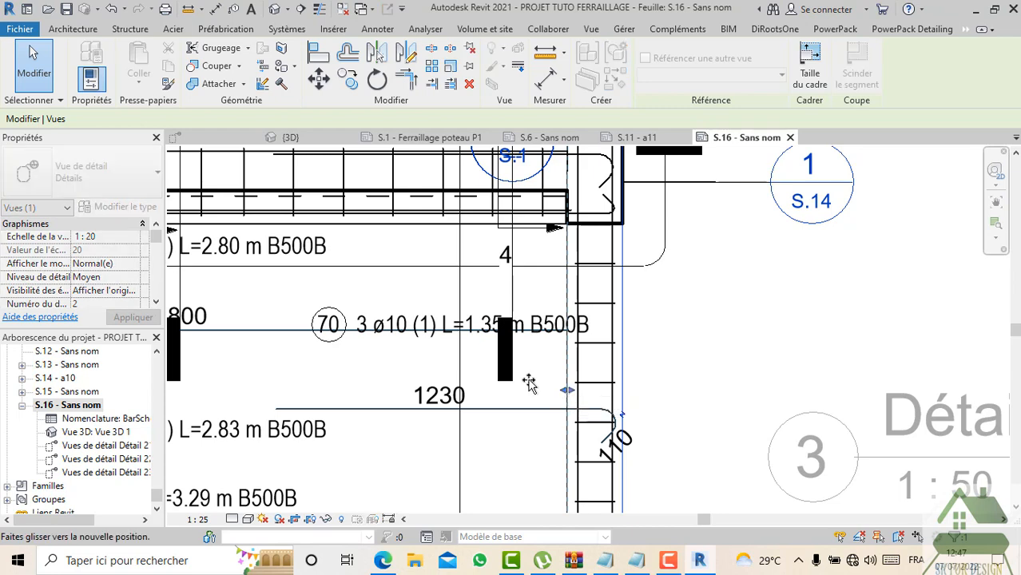
pyautogui.scroll(-3, 639, 320)
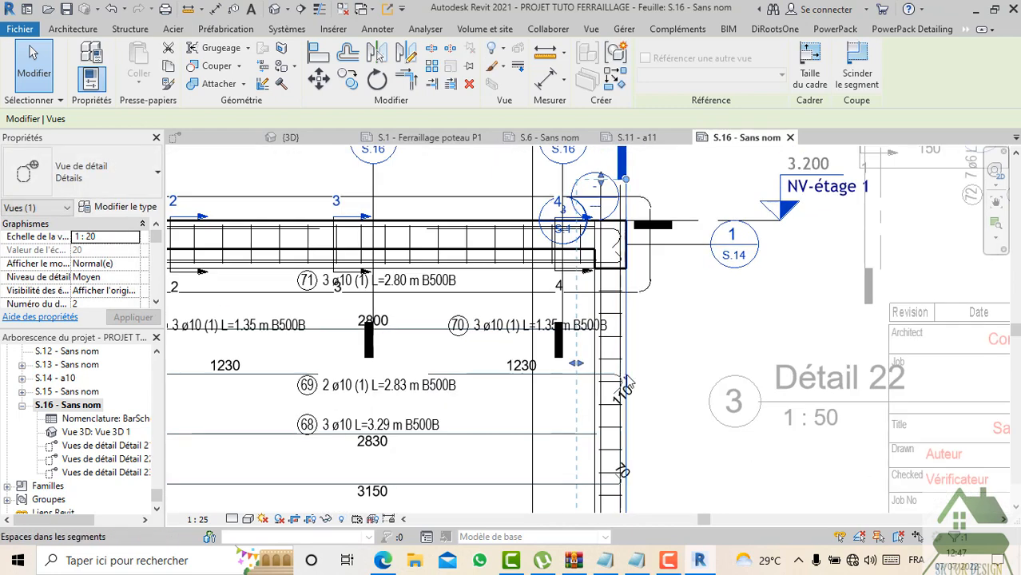
pyautogui.moveTo(628, 406); pyautogui.dragTo(627, 342, button='middle')
pyautogui.scroll(2, 615, 447)
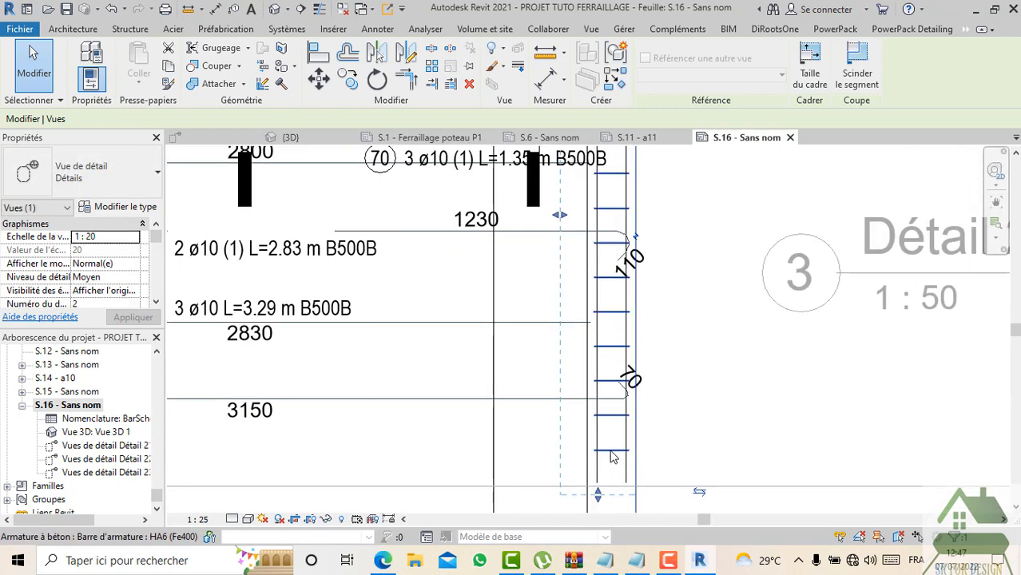
pyautogui.click(673, 375)
pyautogui.scroll(-2, 673, 377)
pyautogui.moveTo(672, 379); pyautogui.dragTo(656, 282, button='middle')
pyautogui.click(605, 393)
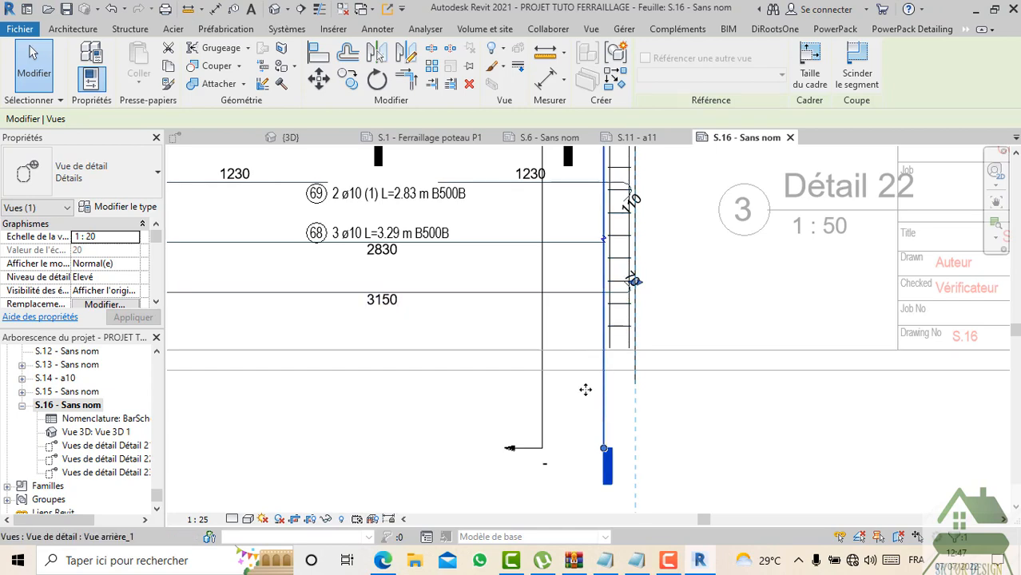
pyautogui.scroll(-3, 588, 387)
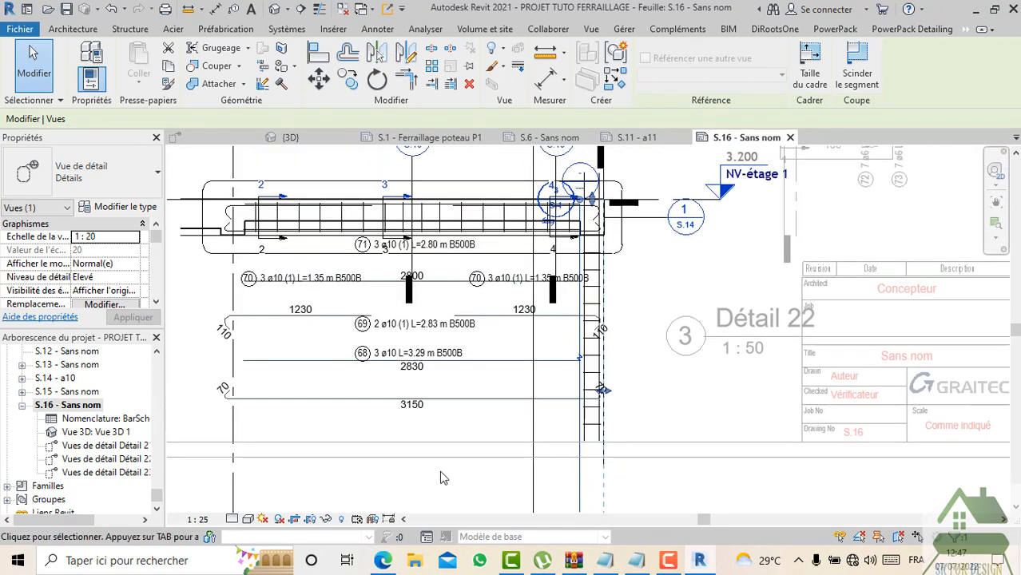
pyautogui.scroll(4, 603, 280)
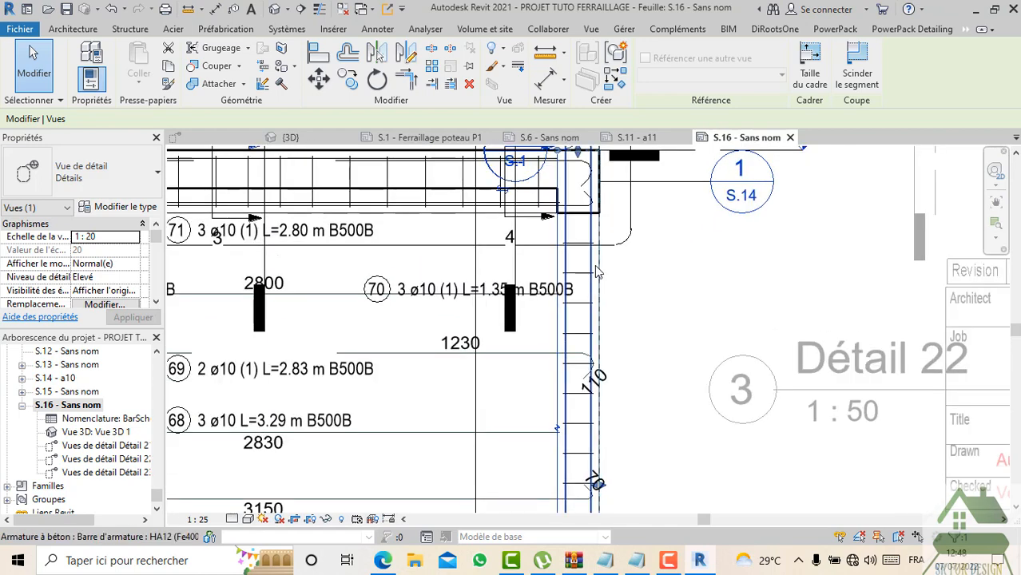
pyautogui.click(594, 270)
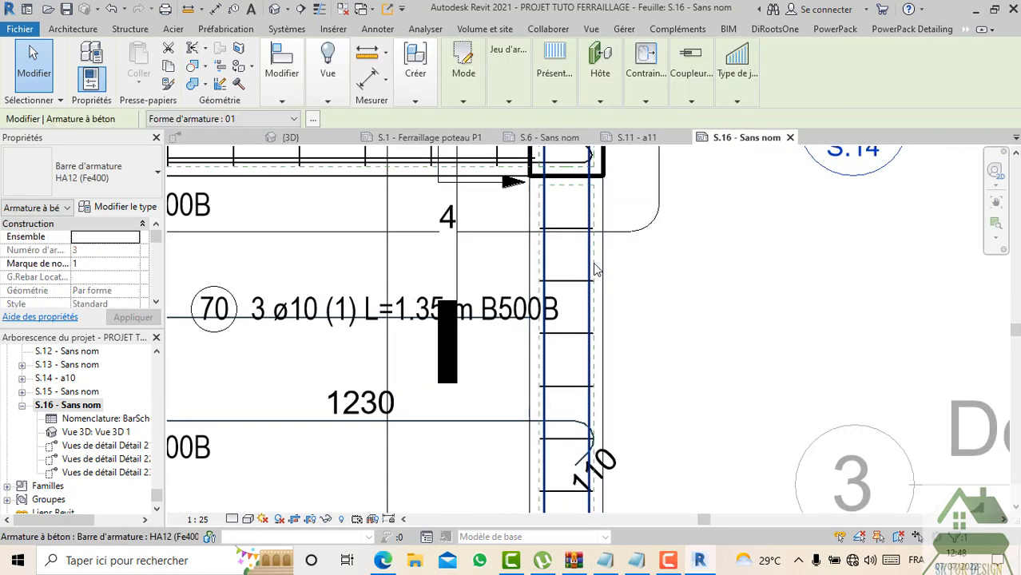
pyautogui.rightClick(585, 268)
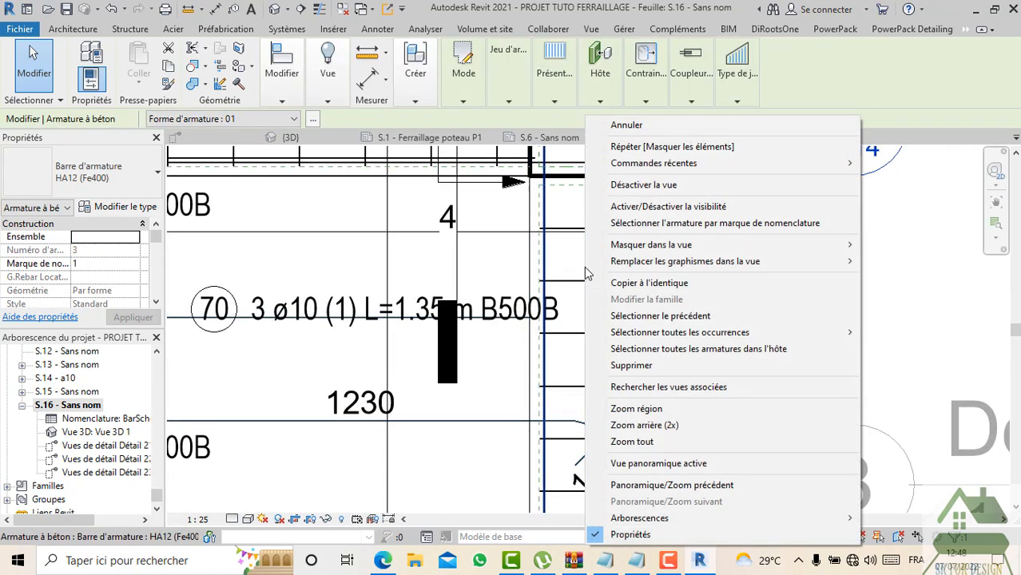
pyautogui.moveTo(656, 244)
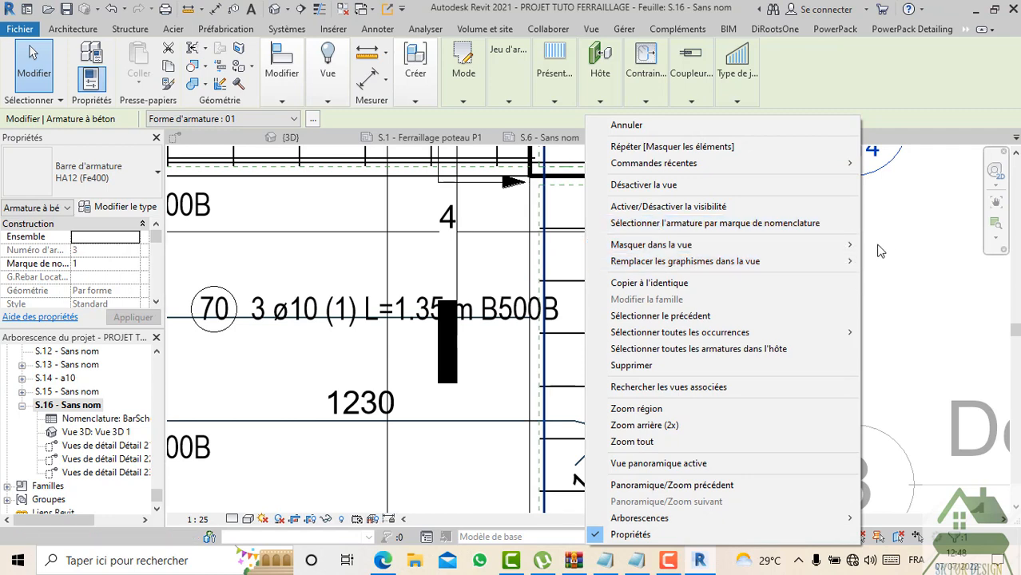
pyautogui.click(887, 246)
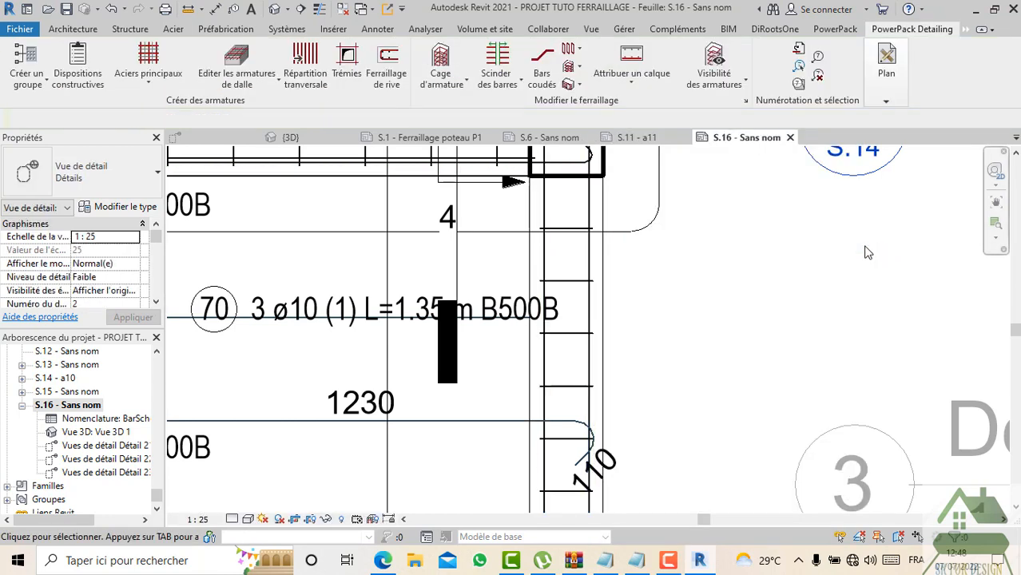
# Step: Hide the column's reinforcement below the beam by element, keeping only Armature à béton from a selection across the column
pyautogui.moveTo(716, 323); pyautogui.dragTo(515, 257)
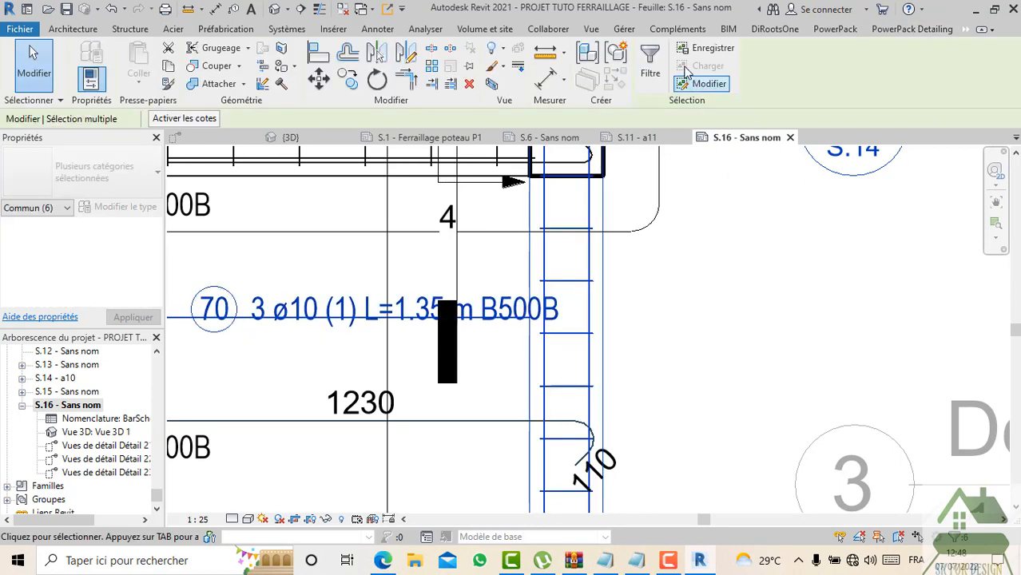
pyautogui.click(650, 64)
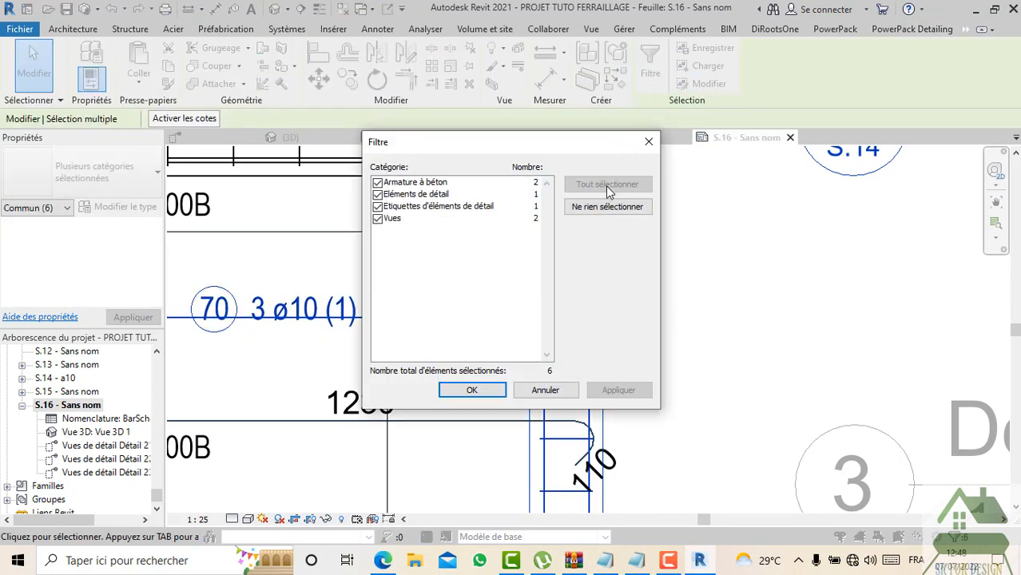
pyautogui.click(378, 206)
pyautogui.click(378, 195)
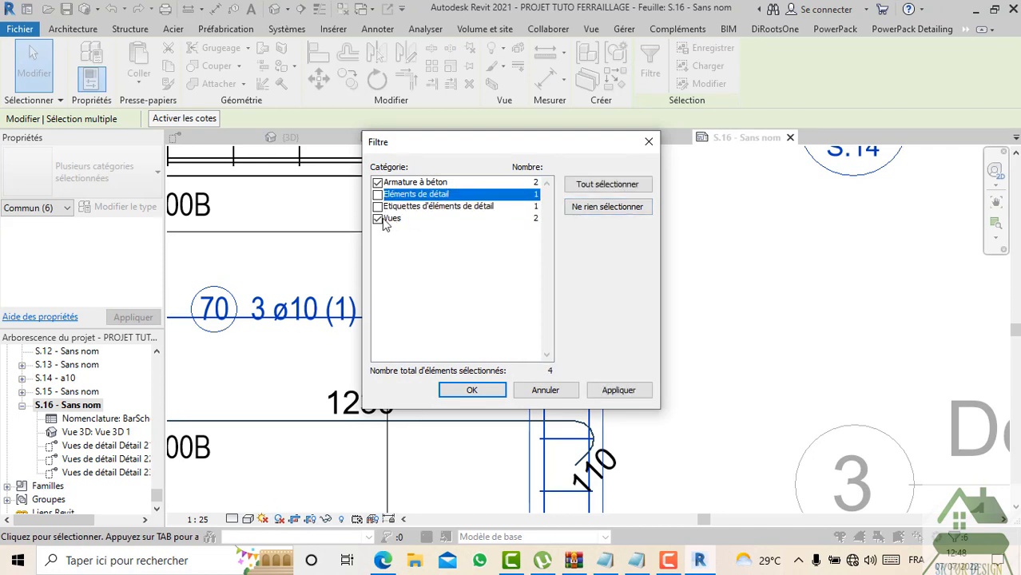
pyautogui.click(378, 219)
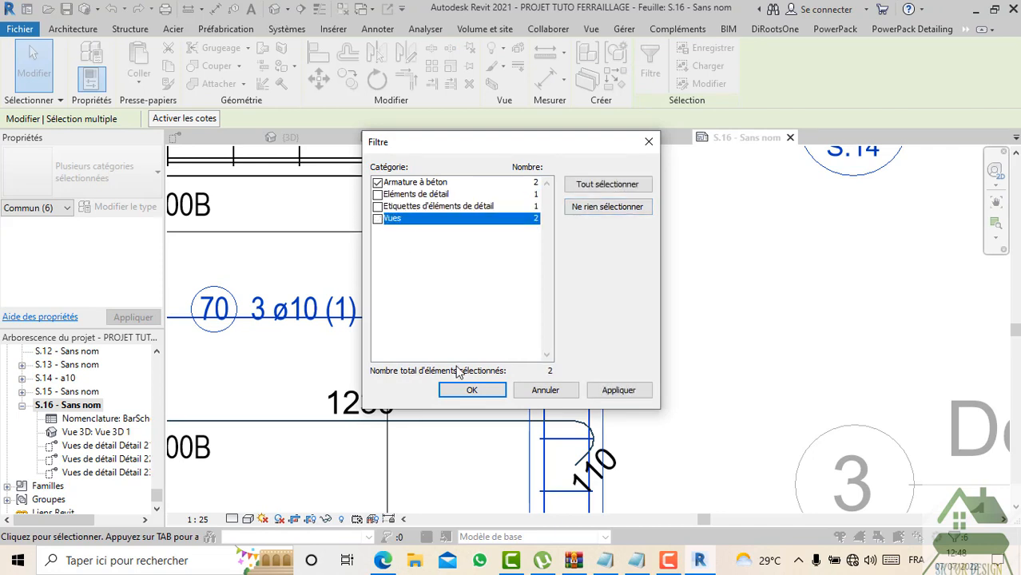
pyautogui.click(473, 390)
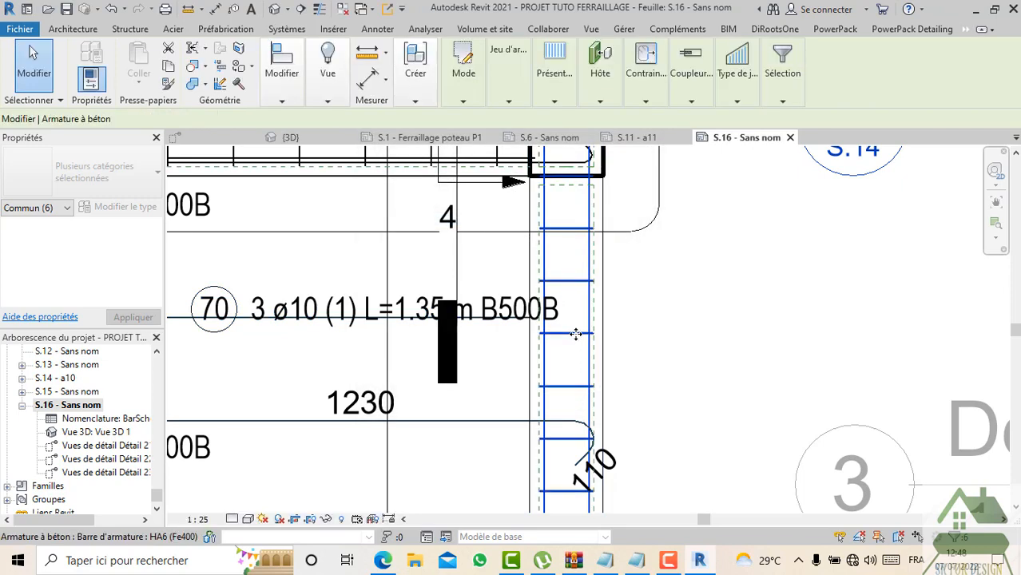
pyautogui.rightClick(576, 336)
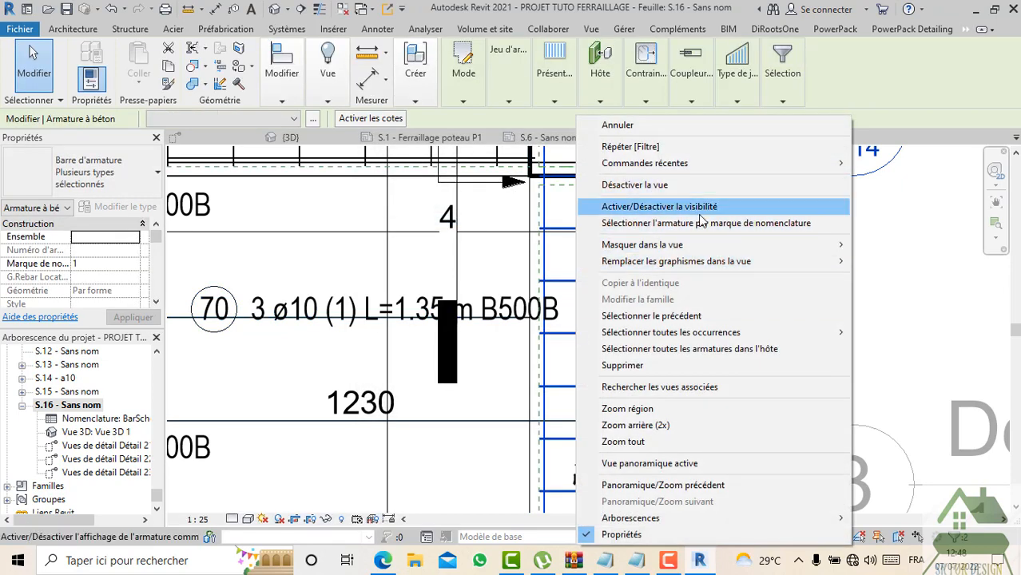
pyautogui.moveTo(664, 245)
pyautogui.click(889, 246)
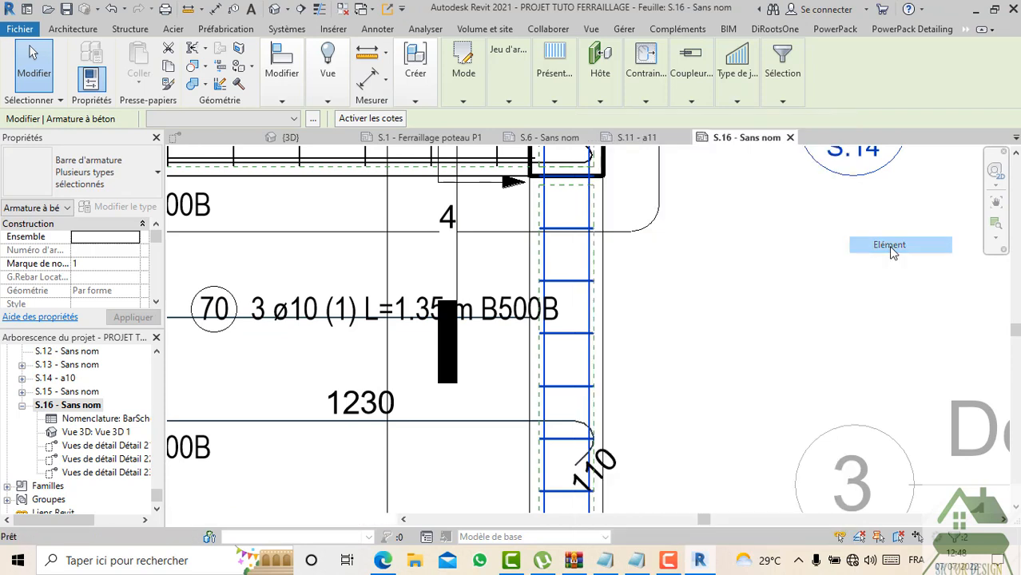
# Step: Move the Vue arrière_1 section line from the column's inner face into the beam span, and the outer-face section line beyond the beam end
pyautogui.scroll(-4, 609, 327)
pyautogui.moveTo(669, 387); pyautogui.dragTo(638, 359, button='middle')
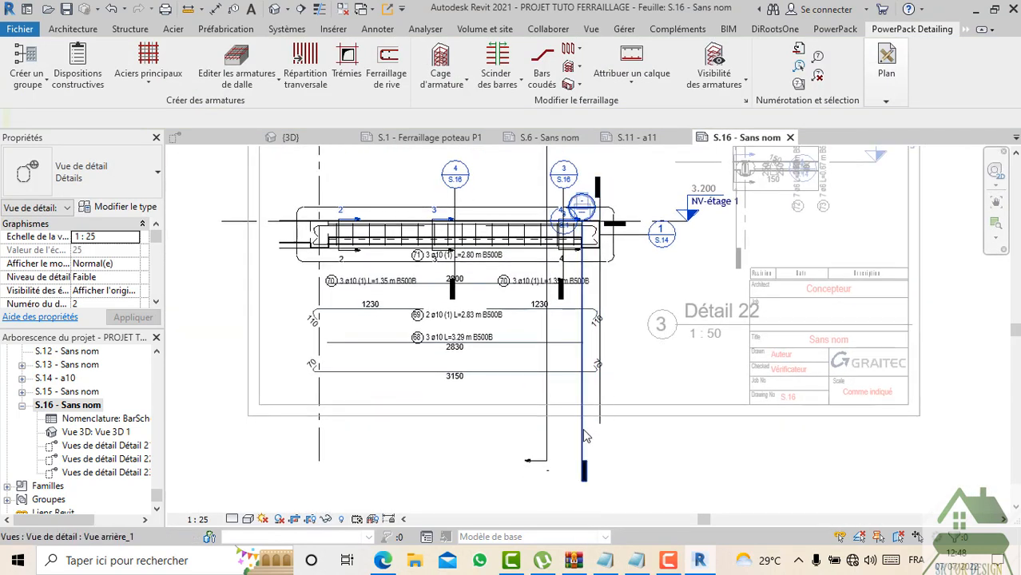
pyautogui.moveTo(584, 436); pyautogui.dragTo(509, 409)
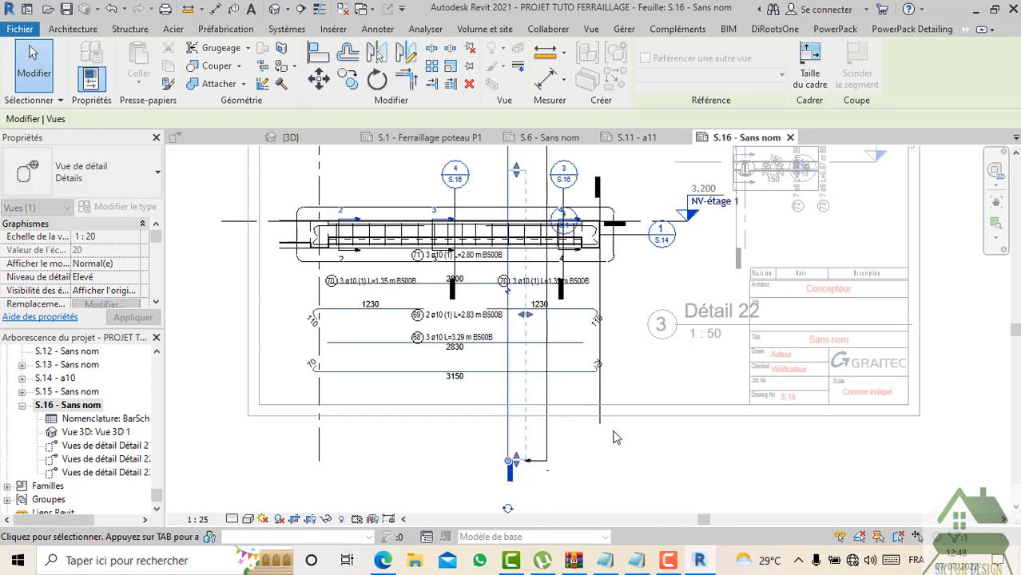
pyautogui.scroll(1, 603, 394)
pyautogui.moveTo(600, 389); pyautogui.dragTo(642, 382)
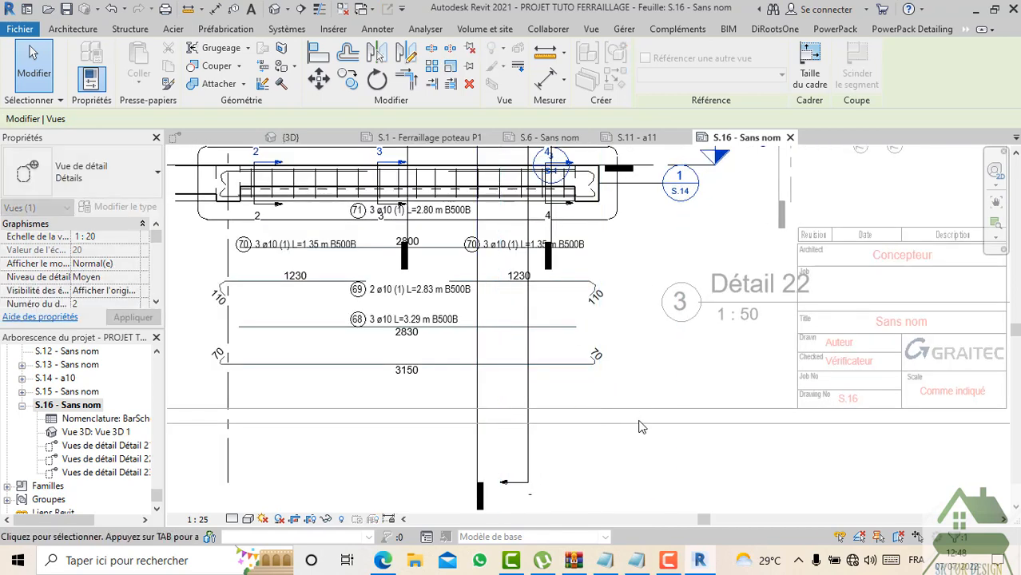
pyautogui.scroll(-2, 620, 419)
pyautogui.moveTo(690, 427); pyautogui.dragTo(612, 464, button='middle')
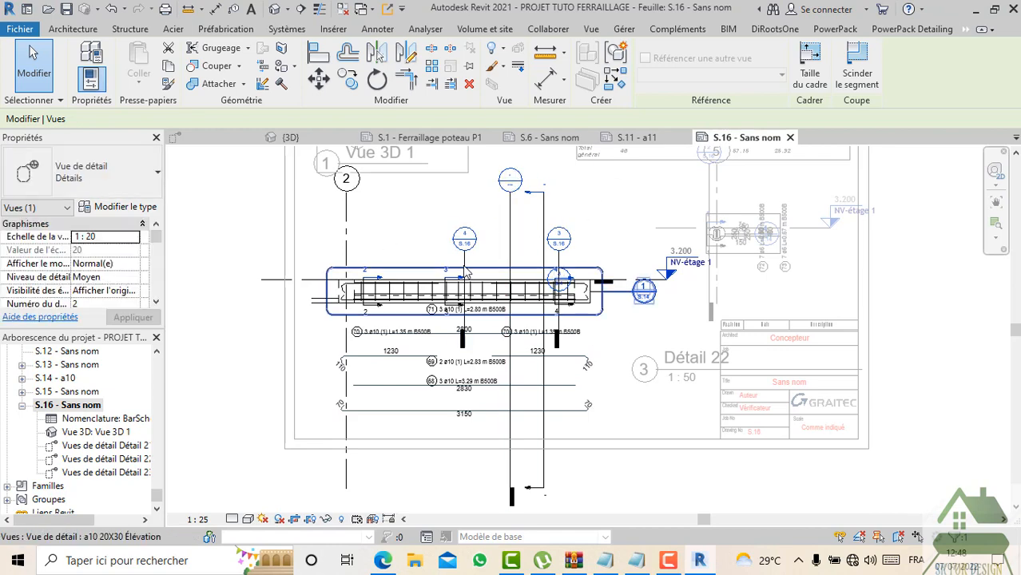
pyautogui.scroll(2, 464, 260)
pyautogui.scroll(-1, 672, 329)
pyautogui.scroll(-1, 688, 264)
pyautogui.click(708, 196)
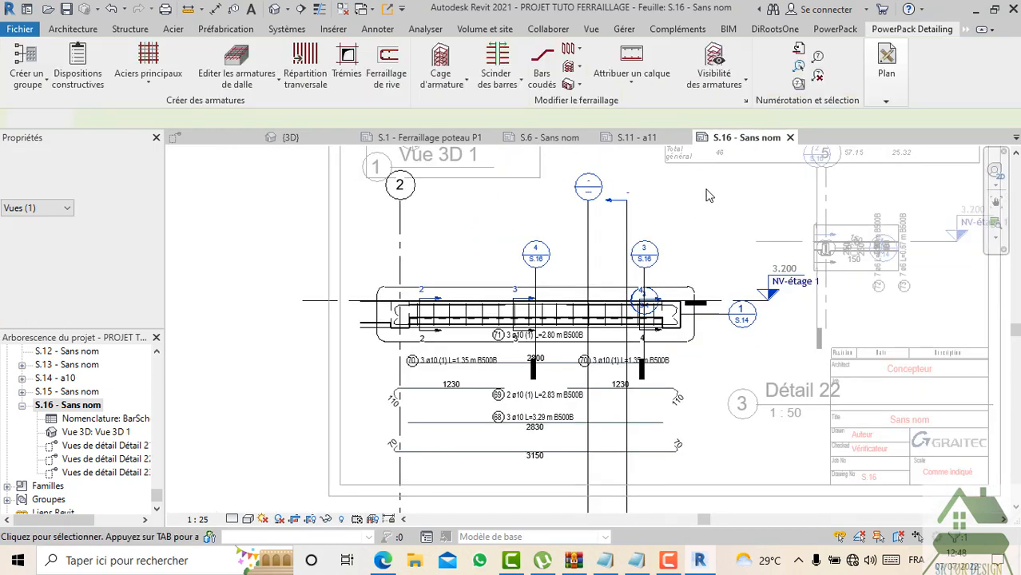
# Step: Remove the Coupe view with the 10,00 % length ratio from the Ossature Configuration 1 drawing settings and save them
pyautogui.click(850, 30)
pyautogui.click(890, 33)
pyautogui.click(888, 54)
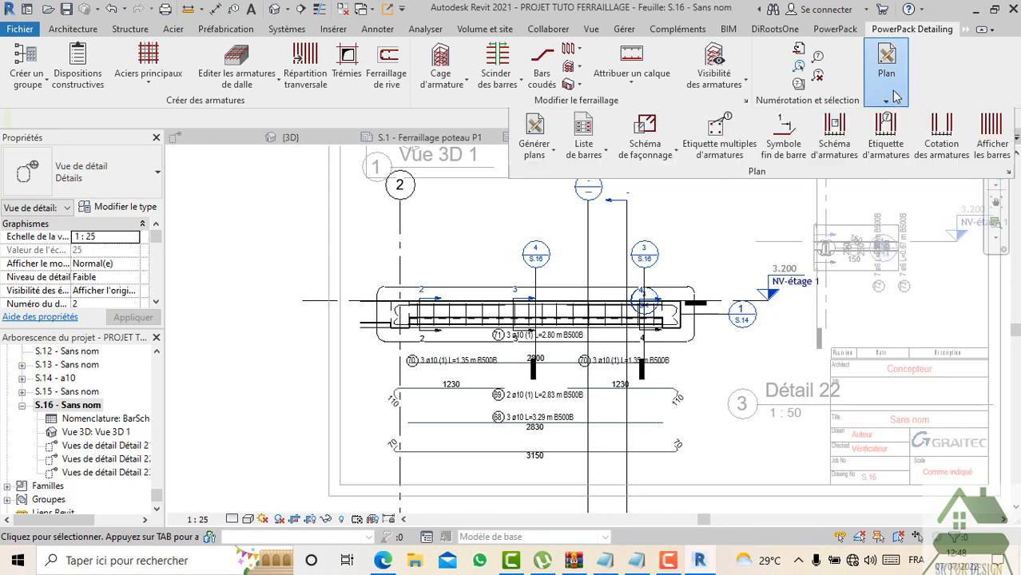
pyautogui.click(556, 154)
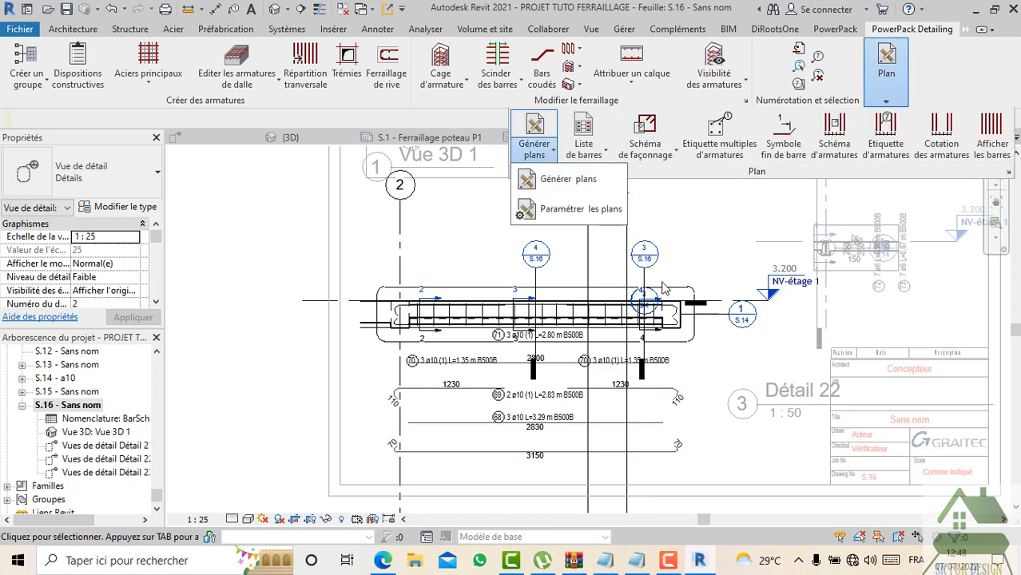
pyautogui.click(581, 220)
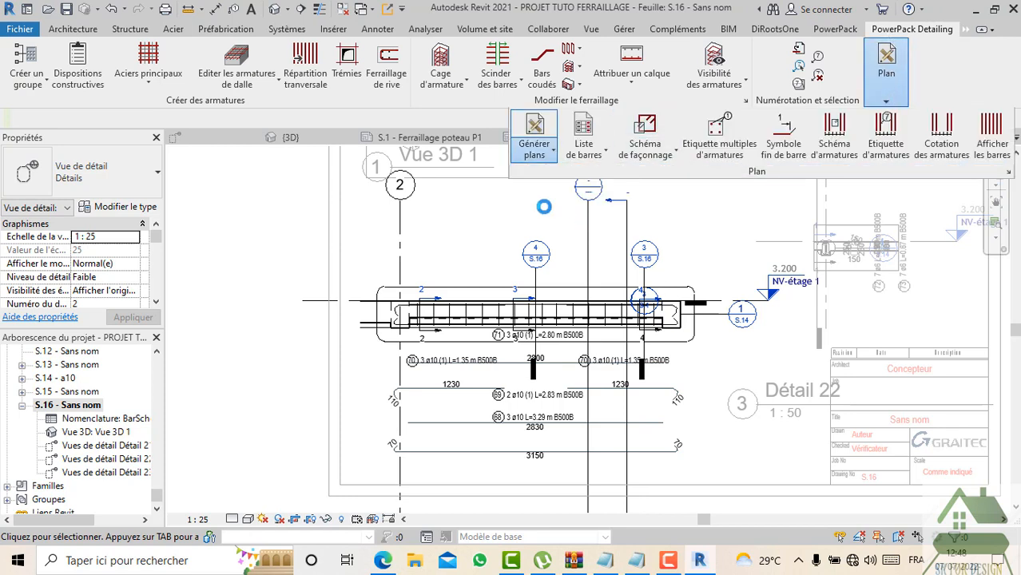
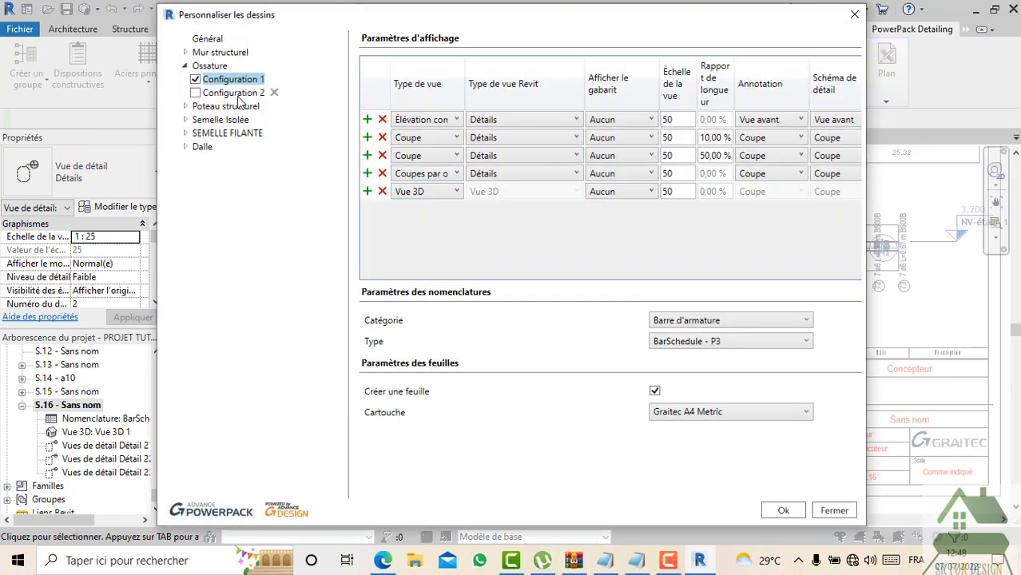
pyautogui.click(423, 138)
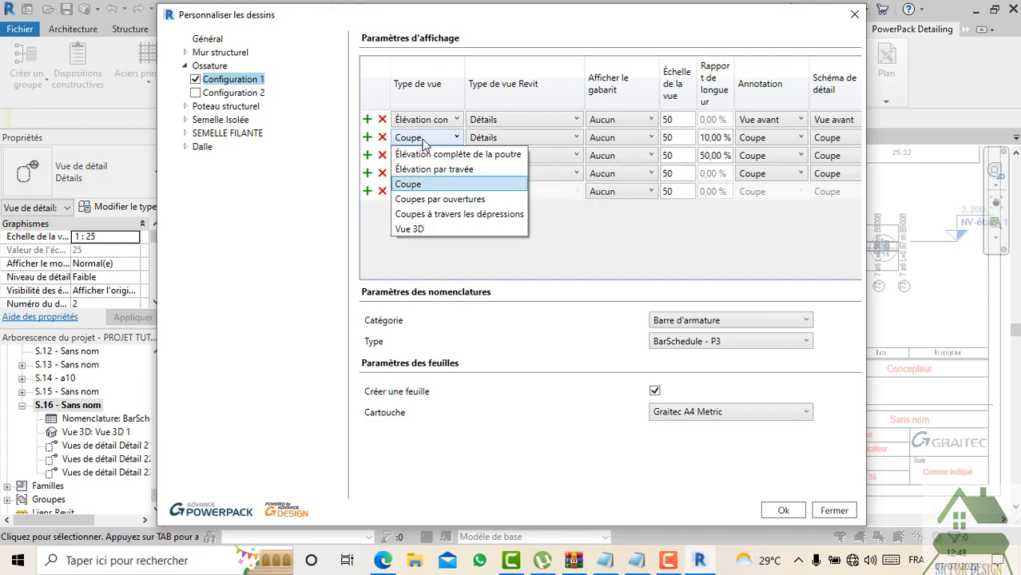
pyautogui.click(423, 139)
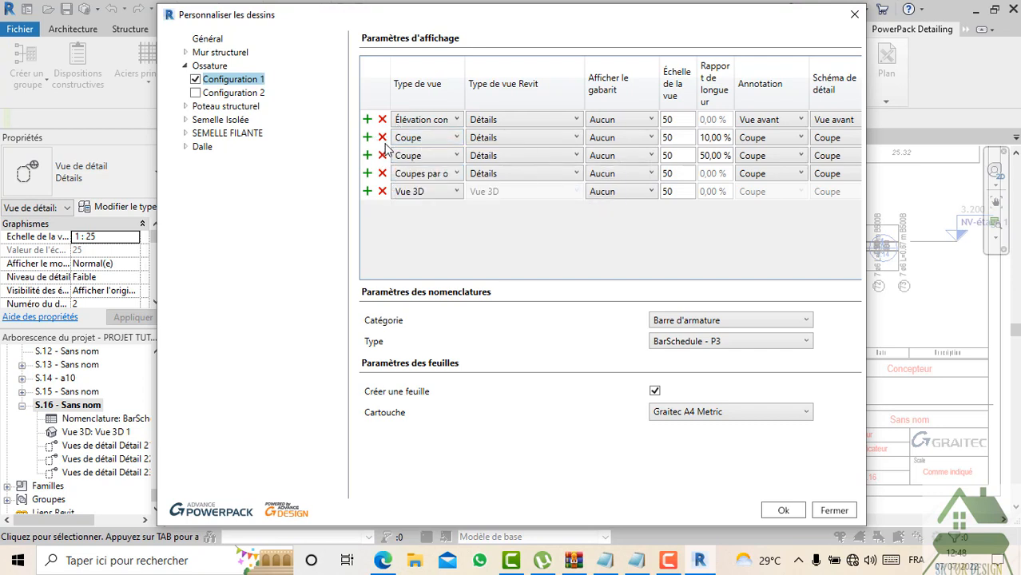
pyautogui.click(425, 157)
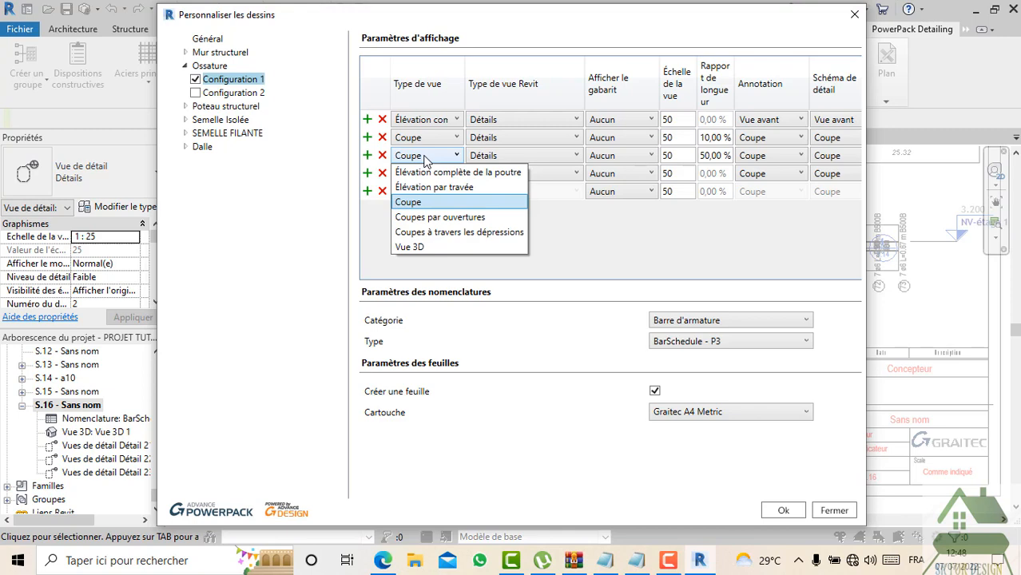
pyautogui.click(425, 156)
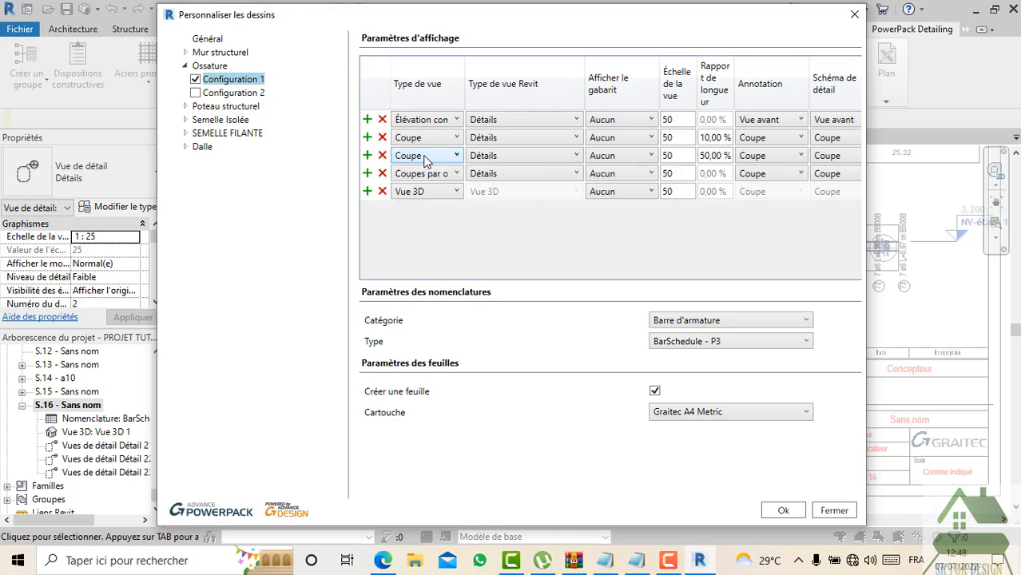
pyautogui.click(382, 137)
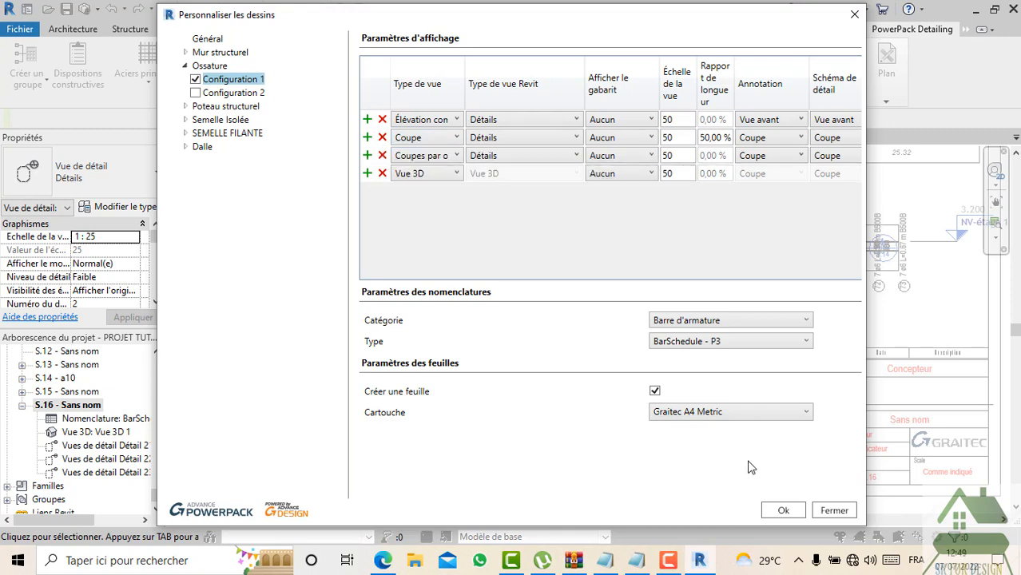
pyautogui.click(783, 512)
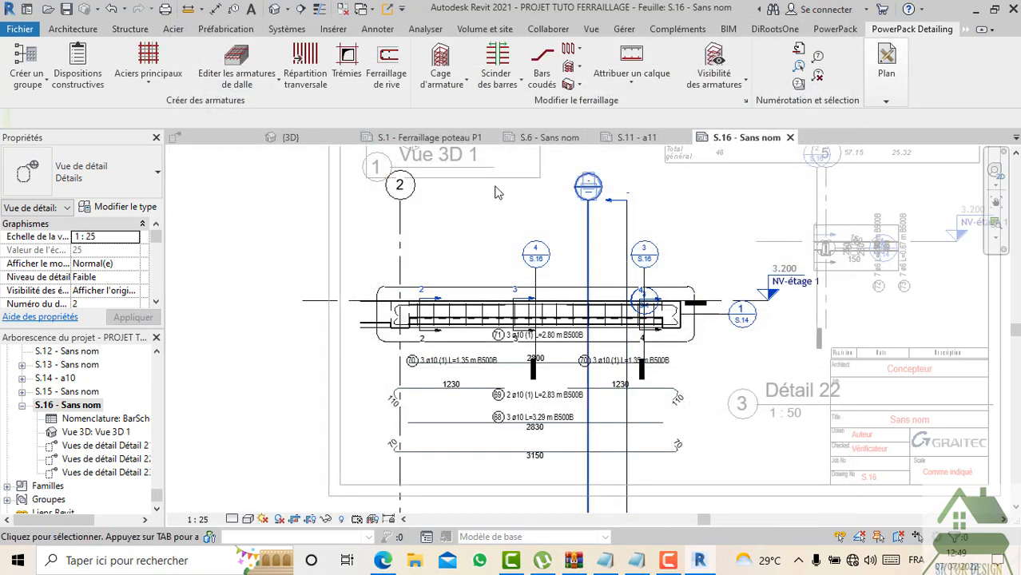
# Step: Run the Mise à jour command for the bending details (Schéma de façonnage) in the beam detail
pyautogui.click(887, 101)
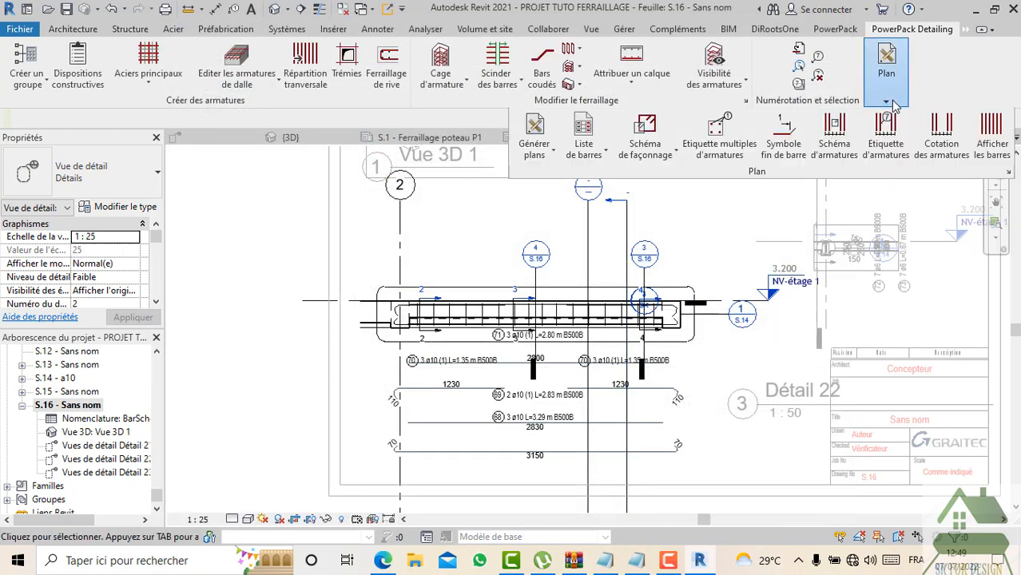
pyautogui.click(675, 155)
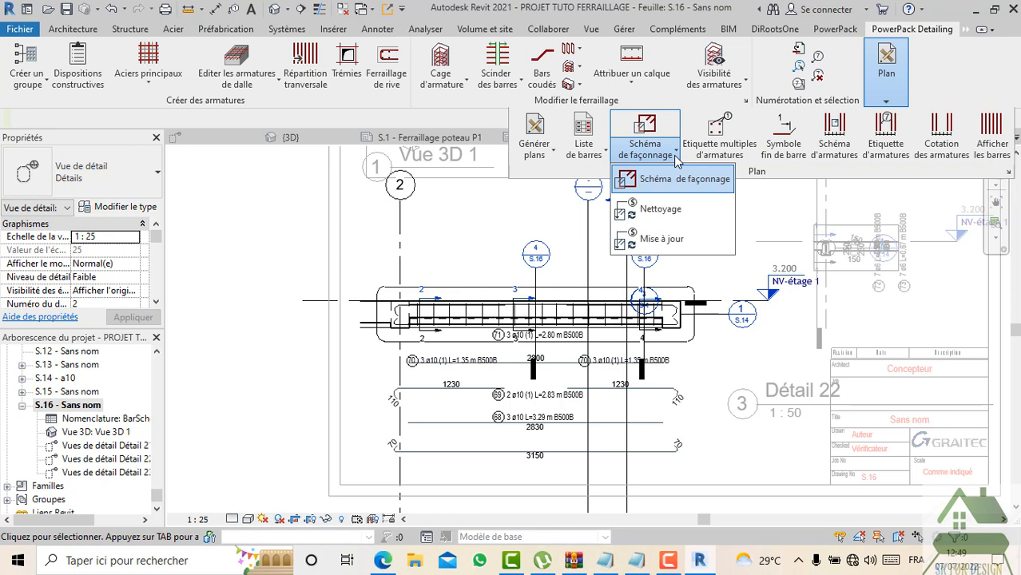
pyautogui.click(640, 242)
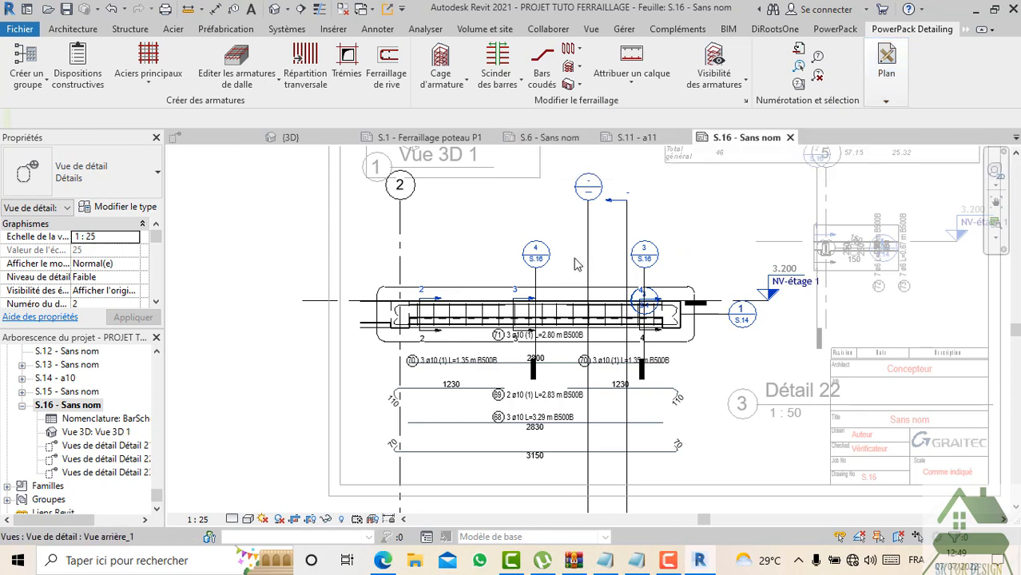
# Step: Select the Vue arrière_1 section line crossing the beam span in the activated detail
pyautogui.scroll(3, 487, 323)
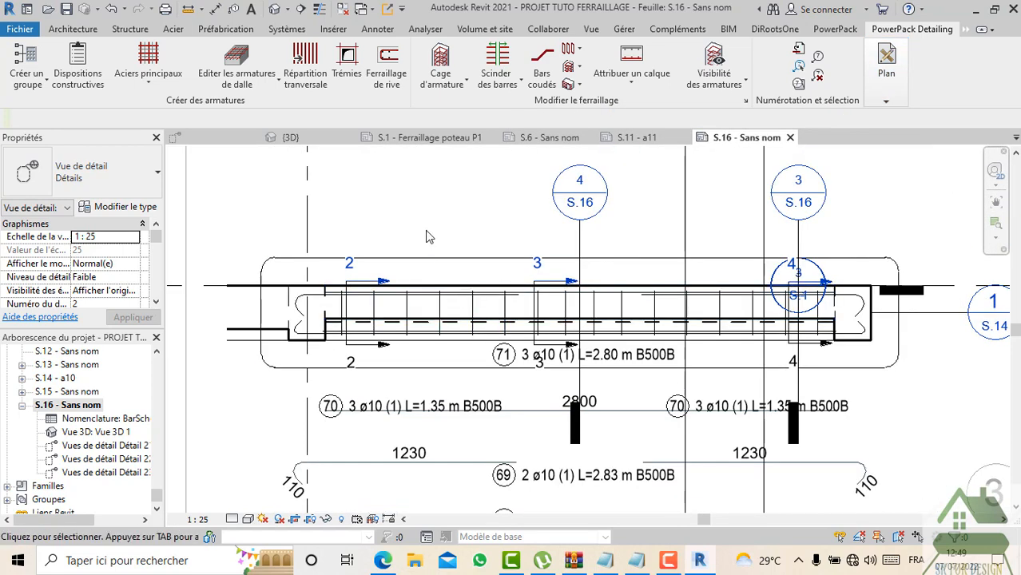
pyautogui.scroll(-3, 424, 233)
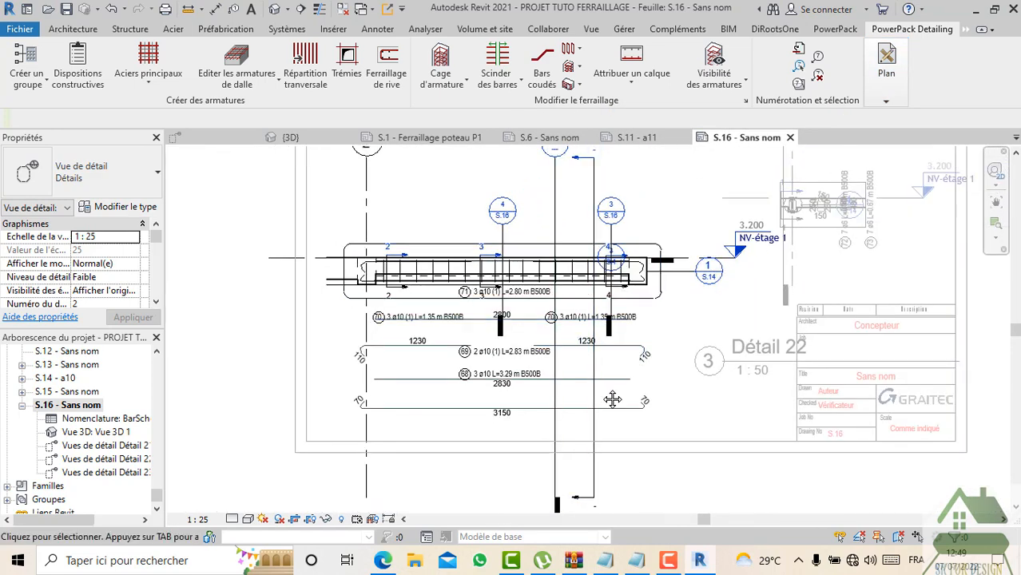
pyautogui.scroll(3, 552, 316)
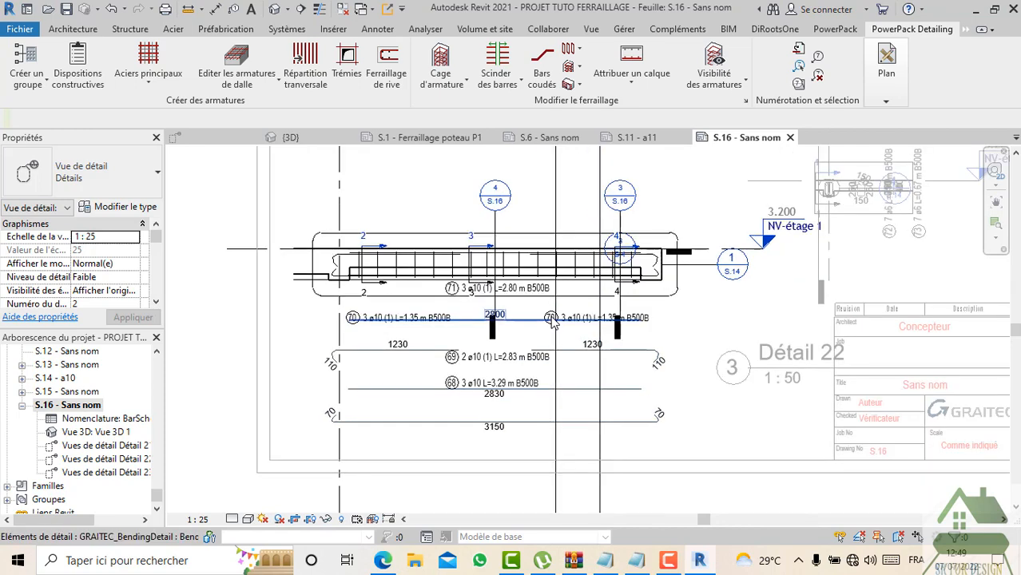
pyautogui.scroll(-2, 550, 372)
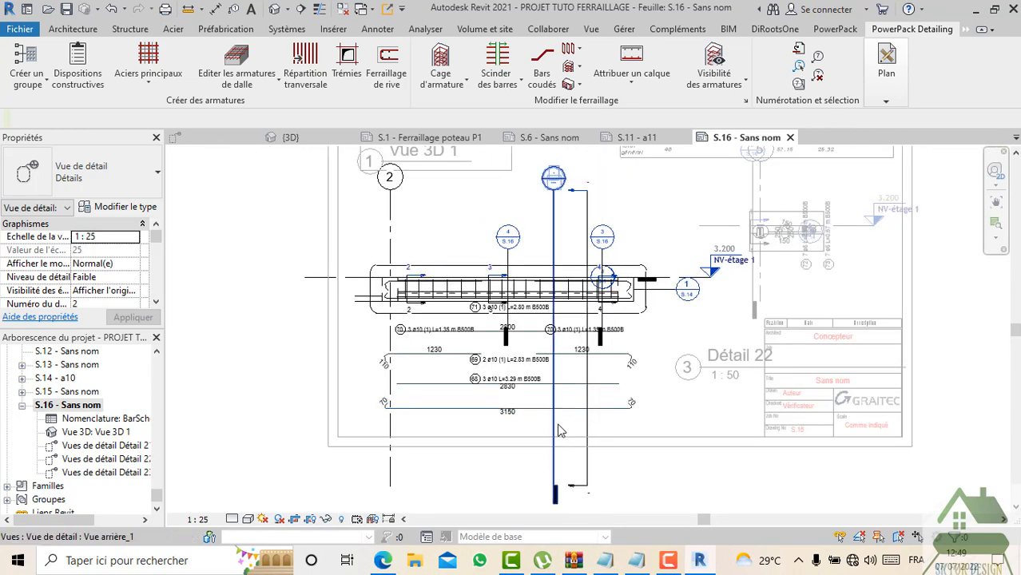
pyautogui.click(557, 431)
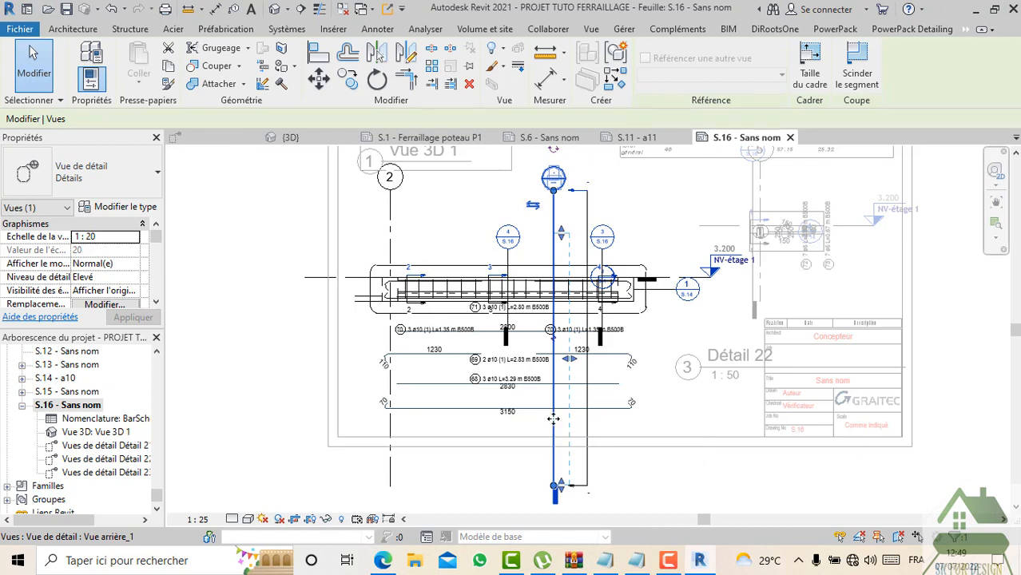
# Step: Delete the selected rear-view section through the beam and the section marked 4/S.16, including the detail views they define
pyautogui.press('Delete')
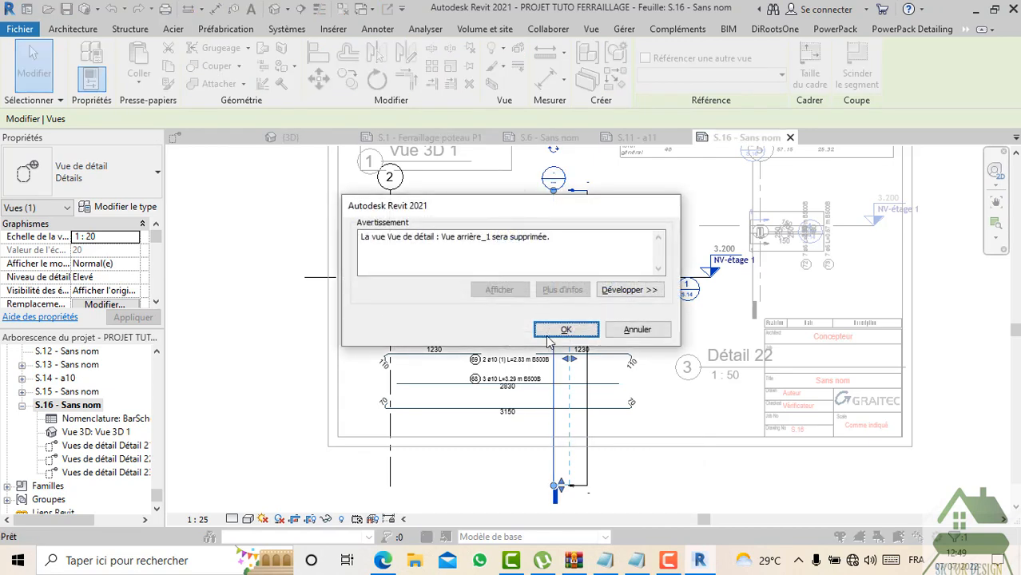
pyautogui.click(550, 332)
pyautogui.scroll(5, 493, 250)
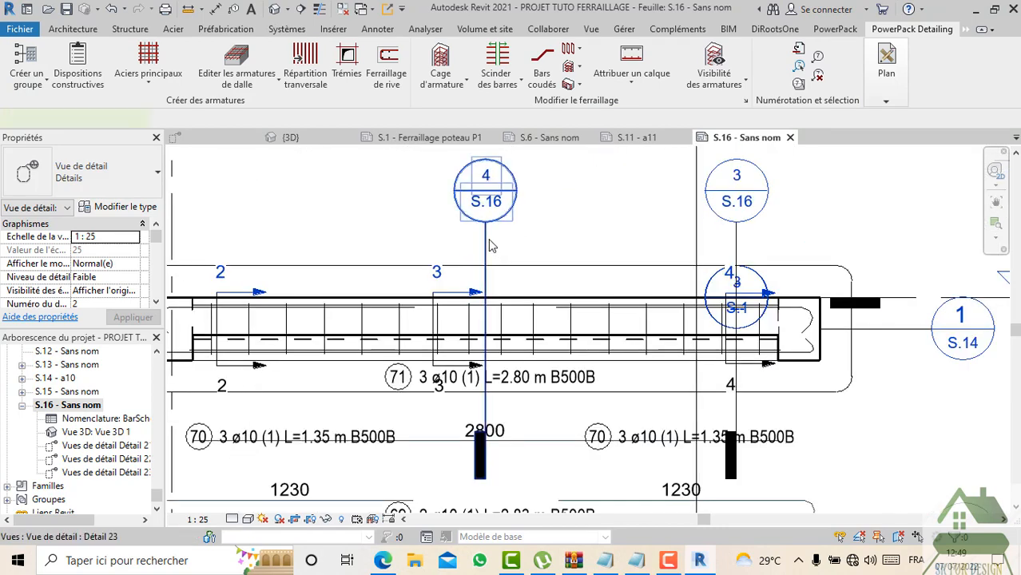
pyautogui.click(486, 246)
pyautogui.press('Delete')
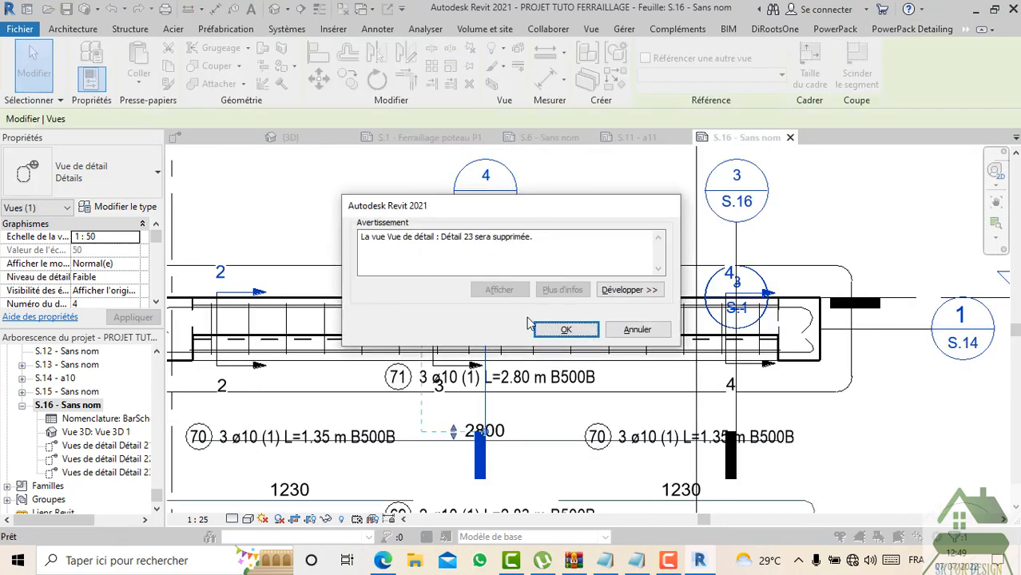
pyautogui.click(565, 330)
# Step: Activate the beam elevation view on the sheet and delete the section marked 3/S.16 with its detail view Détail 22
pyautogui.scroll(-3, 495, 236)
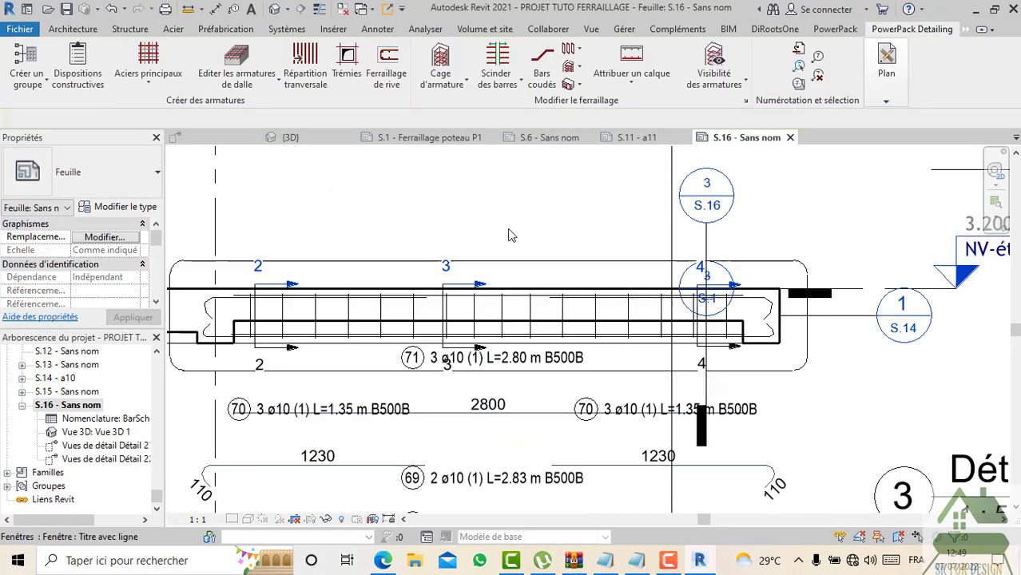
pyautogui.scroll(-2, 484, 238)
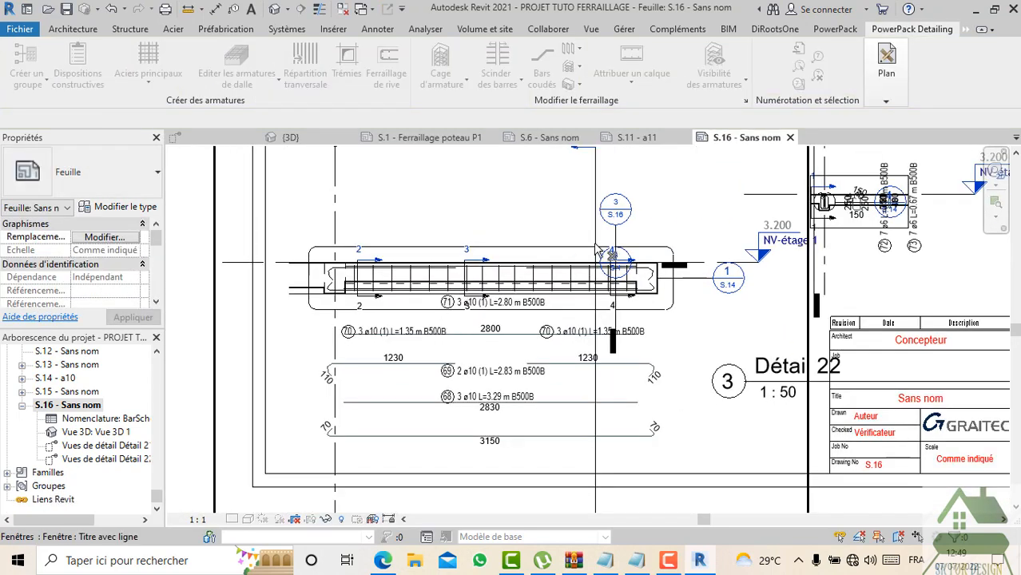
pyautogui.scroll(2, 607, 250)
pyautogui.scroll(1, 652, 231)
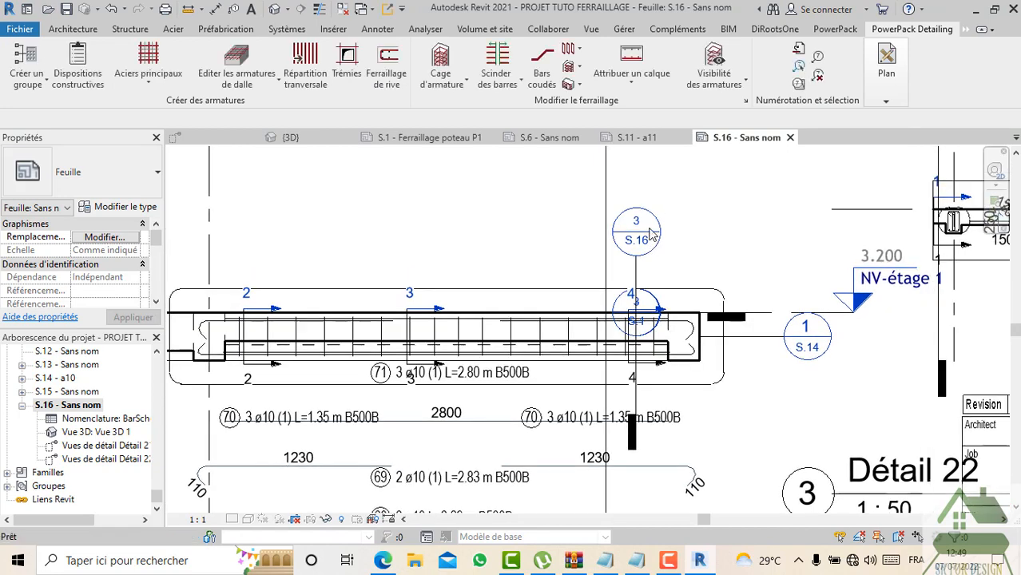
pyautogui.click(643, 257)
pyautogui.scroll(-2, 637, 266)
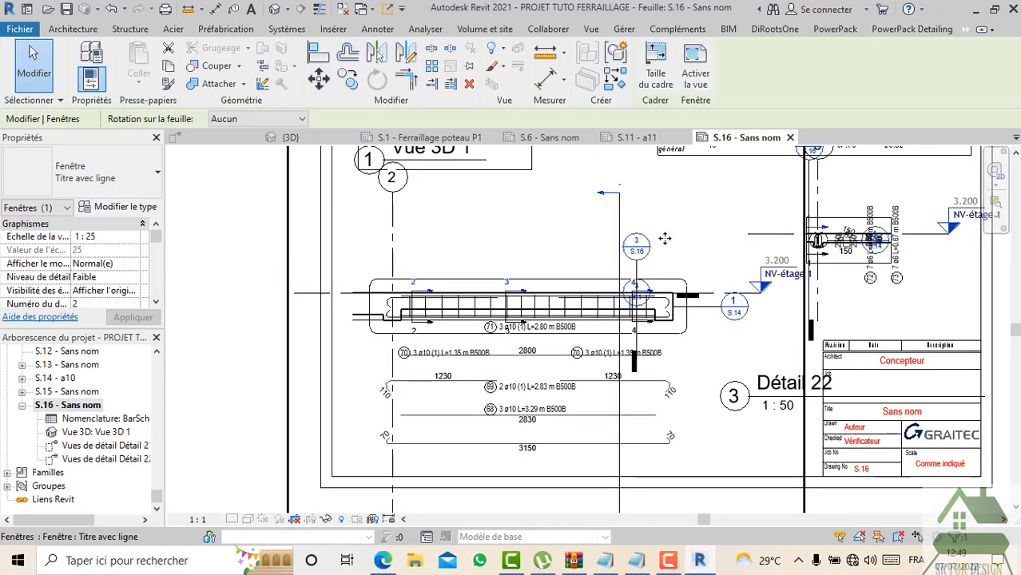
pyautogui.doubleClick(647, 257)
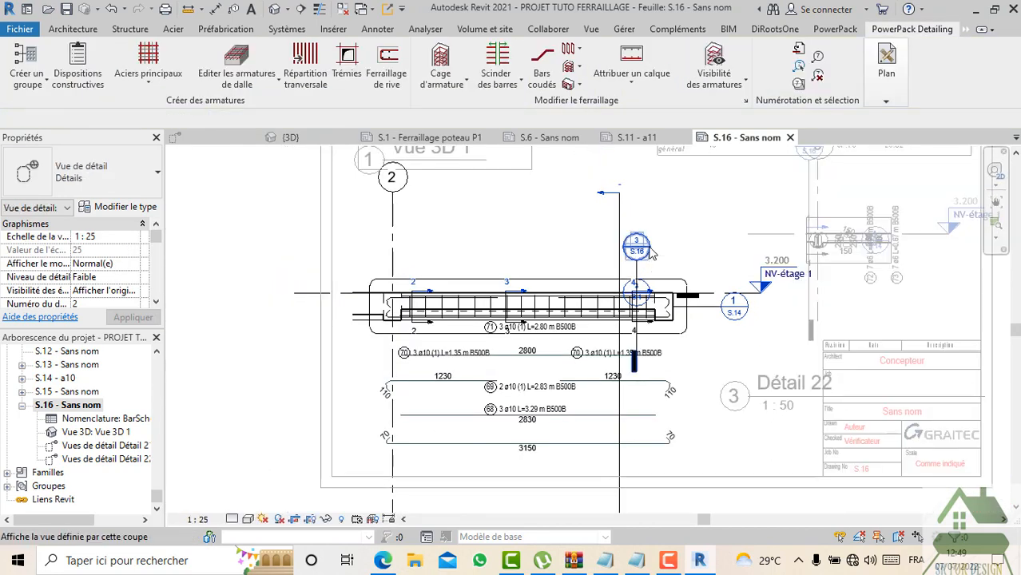
pyautogui.scroll(2, 630, 351)
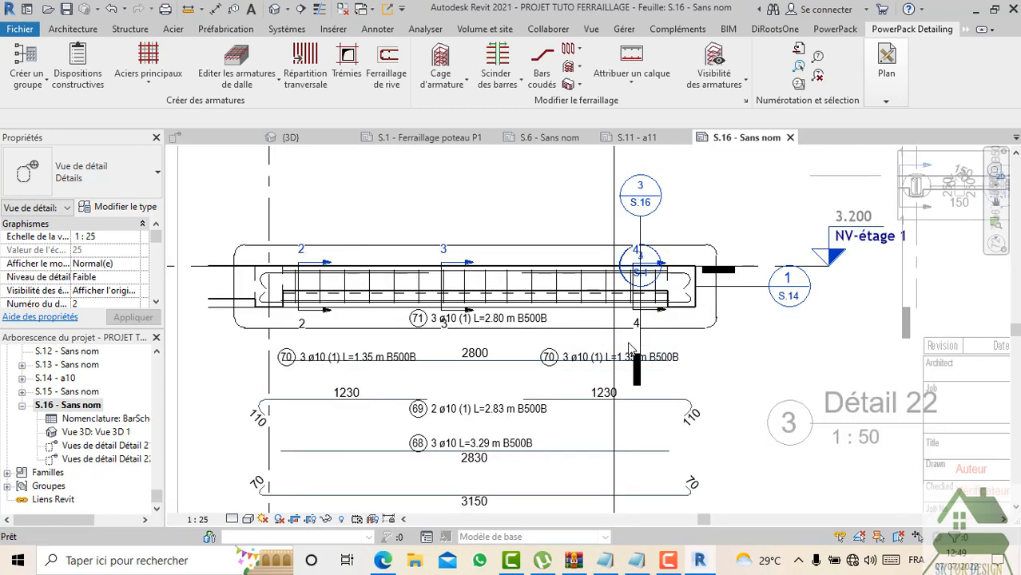
pyautogui.click(639, 351)
pyautogui.press('Delete')
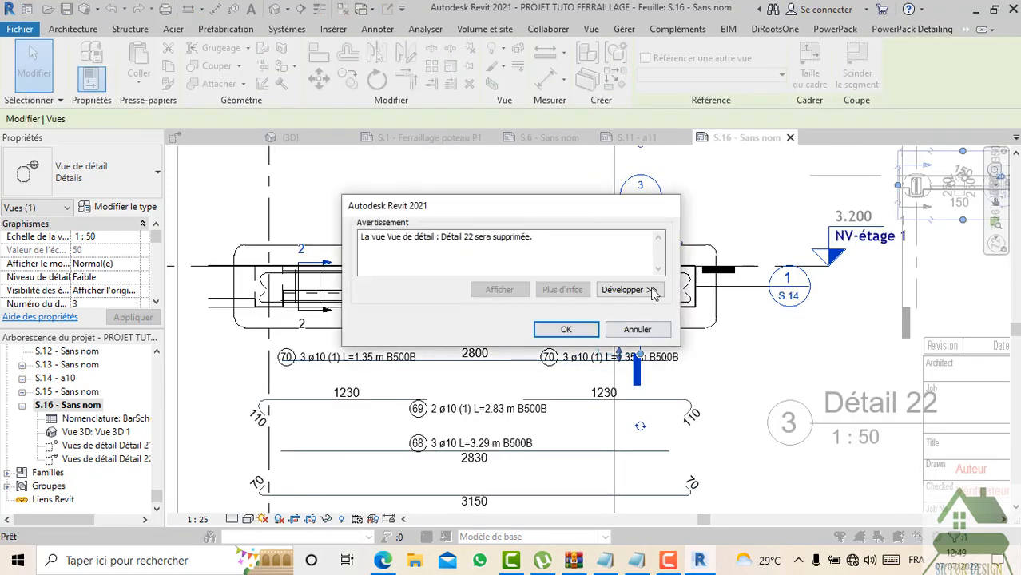
pyautogui.click(595, 331)
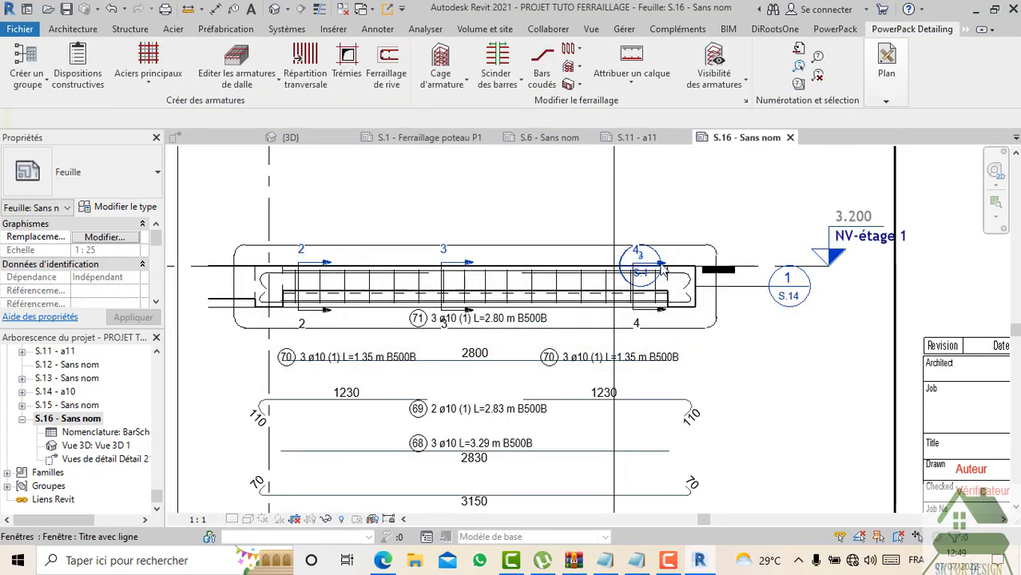
# Step: Try to delete the 3/S.1 marker near the beam's end support and undo the deletion
pyautogui.scroll(3, 662, 270)
pyautogui.click(658, 243)
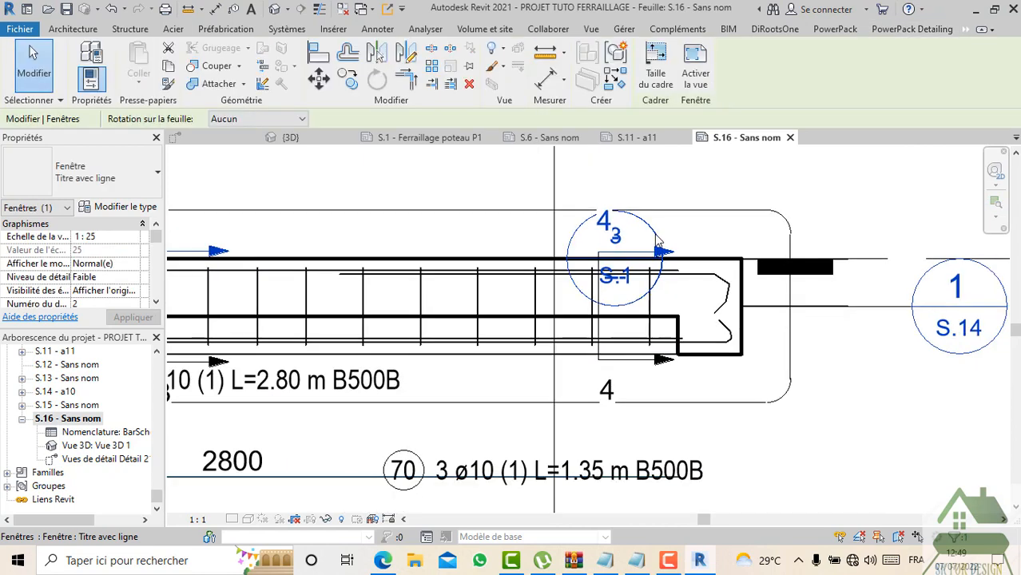
pyautogui.press('Delete')
pyautogui.scroll(-5, 654, 264)
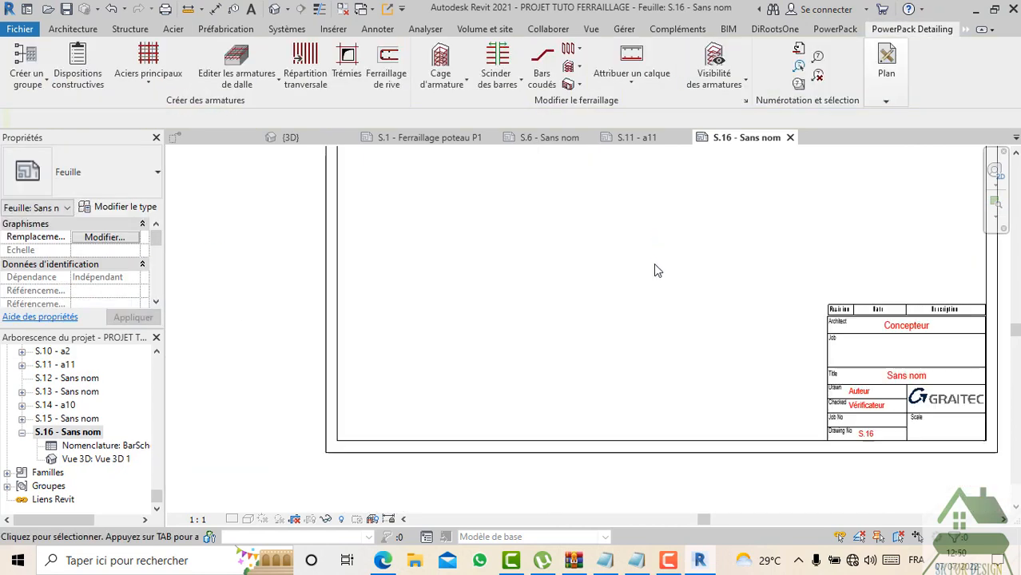
pyautogui.click(113, 9)
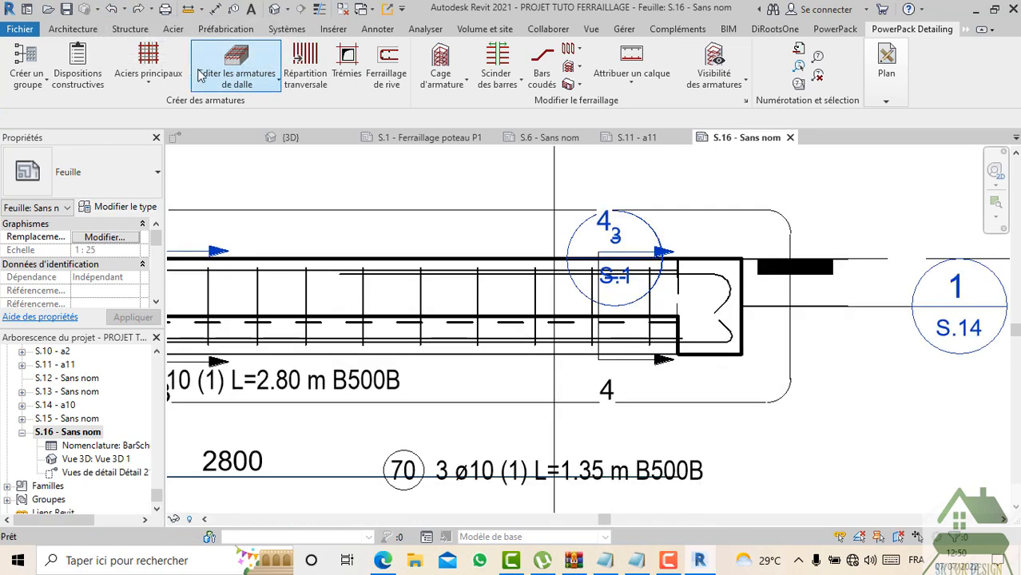
# Step: Activate the beam elevation view and shorten the long Détail 17 section line by raising its lower end to just below the beam
pyautogui.scroll(-5, 649, 319)
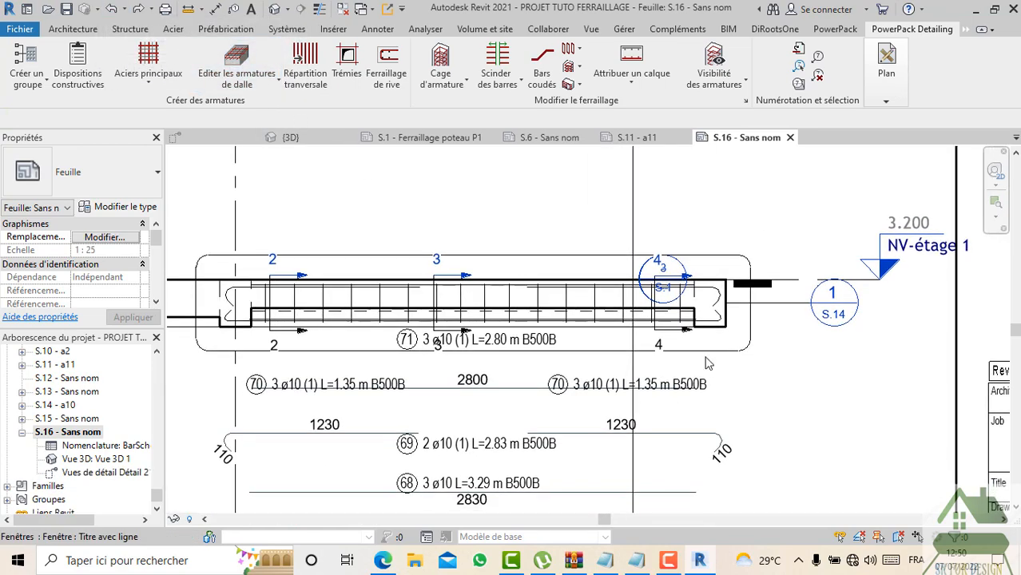
pyautogui.scroll(-4, 700, 385)
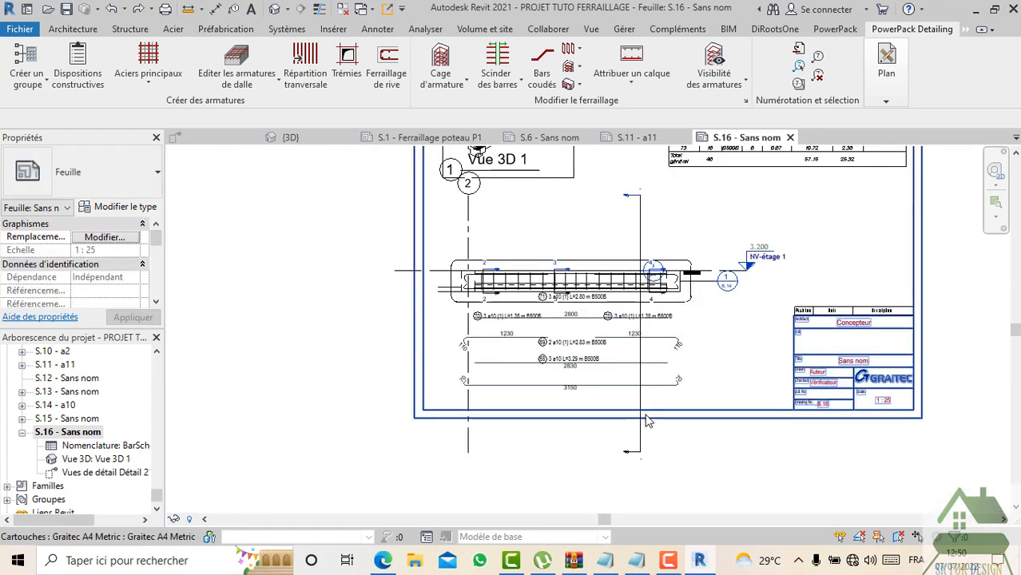
pyautogui.doubleClick(658, 405)
pyautogui.click(640, 405)
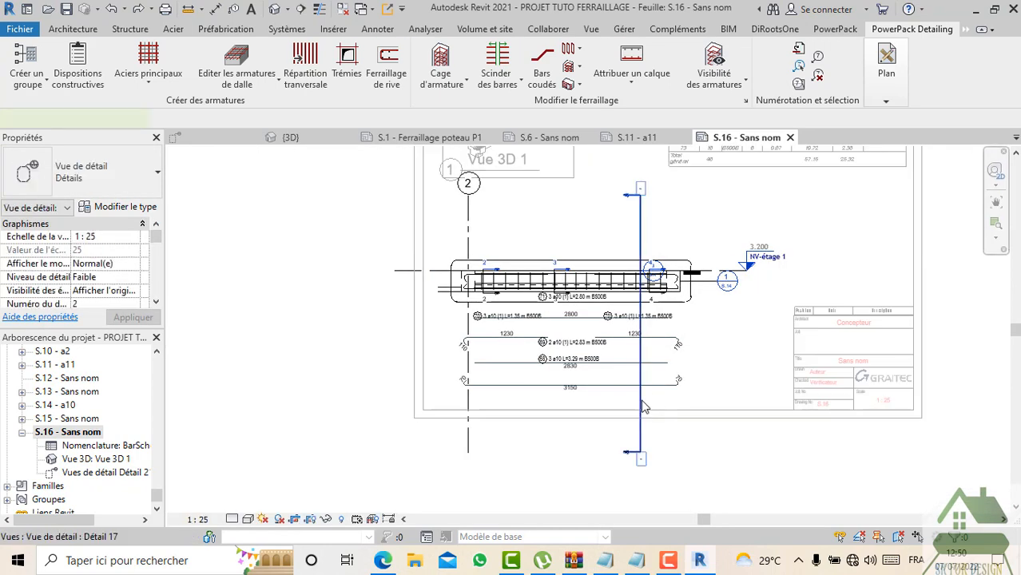
pyautogui.moveTo(640, 454); pyautogui.dragTo(649, 323)
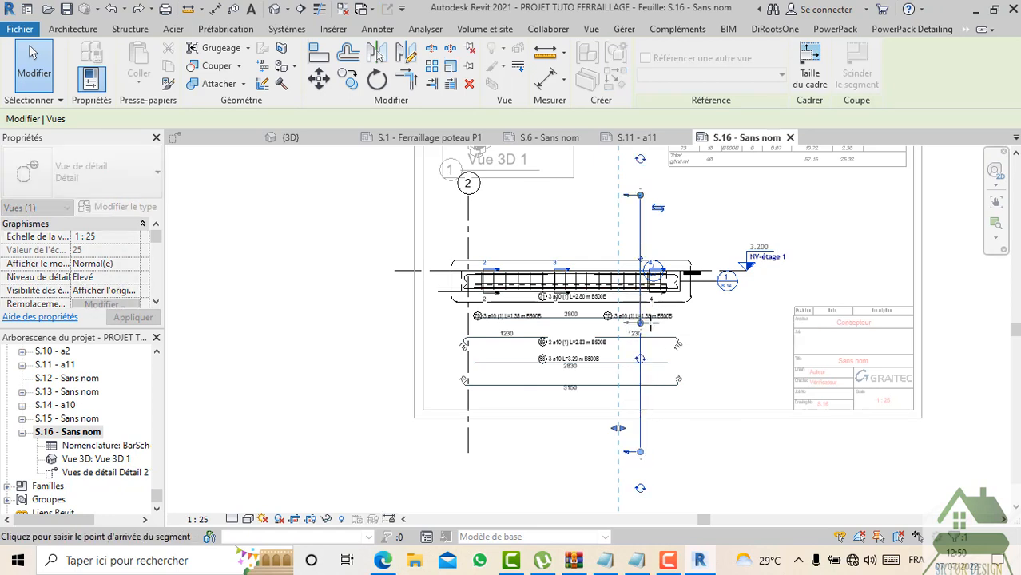
# Step: Shorten the upper part of the Détail 17 section line so it starts just above the beam
pyautogui.scroll(3, 642, 319)
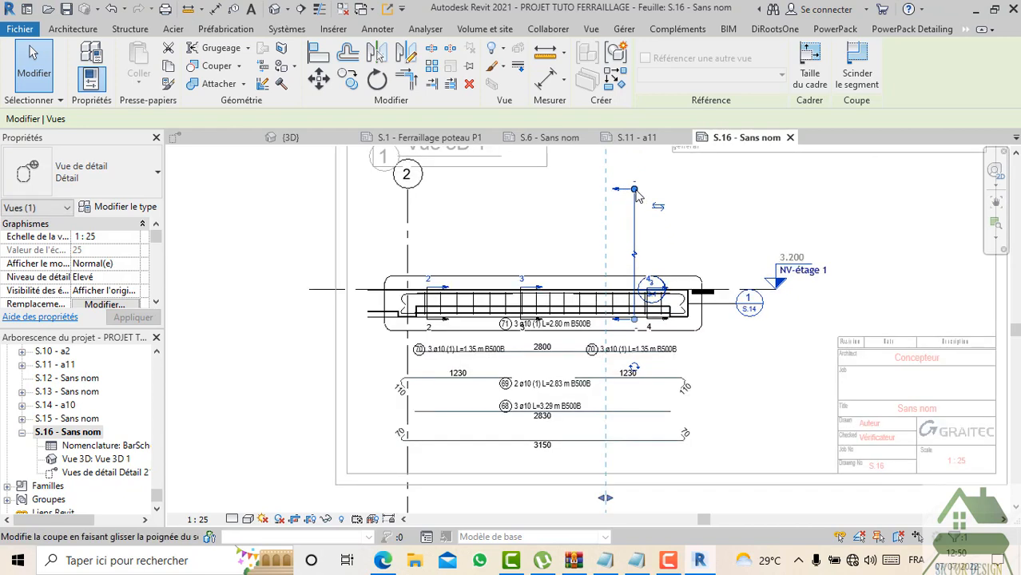
pyautogui.click(642, 295)
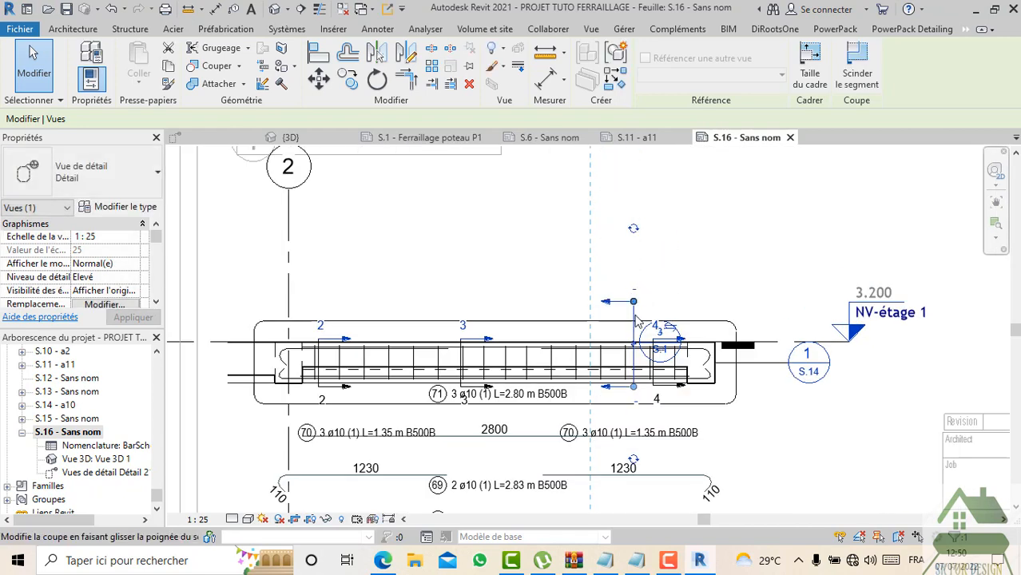
pyautogui.scroll(2, 637, 308)
pyautogui.click(635, 306)
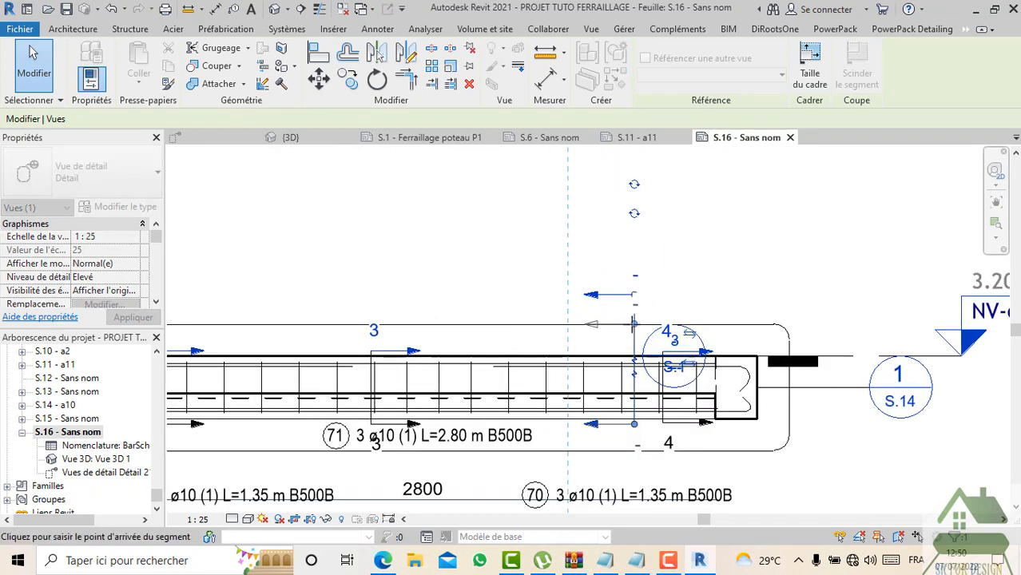
pyautogui.click(633, 336)
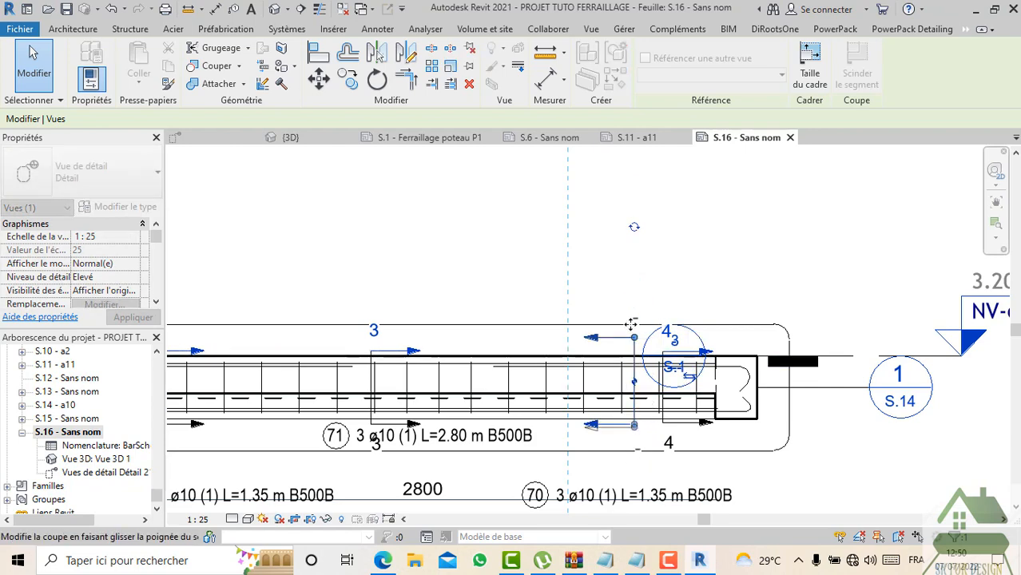
pyautogui.click(620, 267)
pyautogui.scroll(-4, 620, 267)
# Step: Hide the NV-étage 1 level line in the beam elevation view
pyautogui.scroll(5, 703, 326)
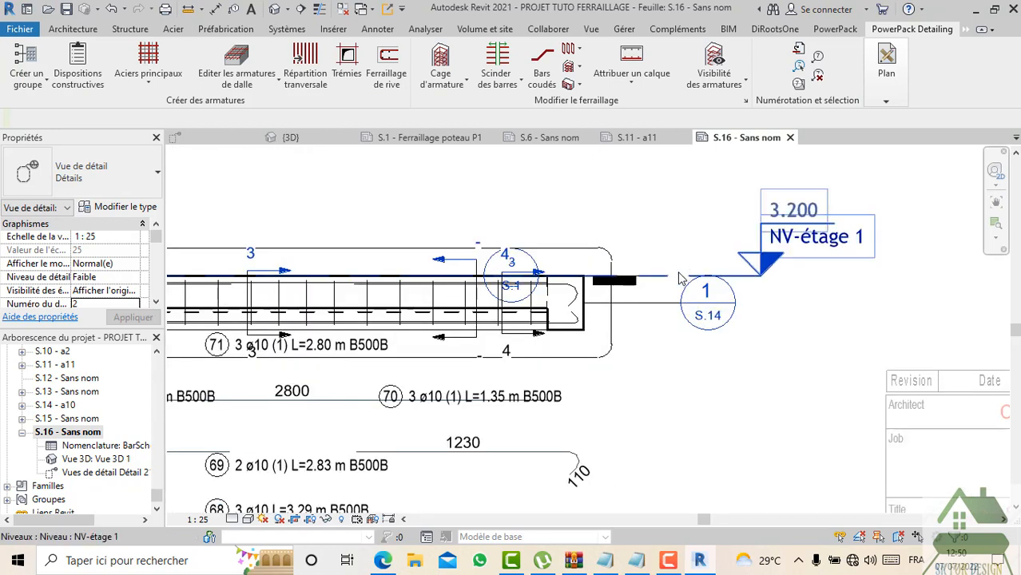
pyautogui.click(680, 278)
pyautogui.rightClick(679, 276)
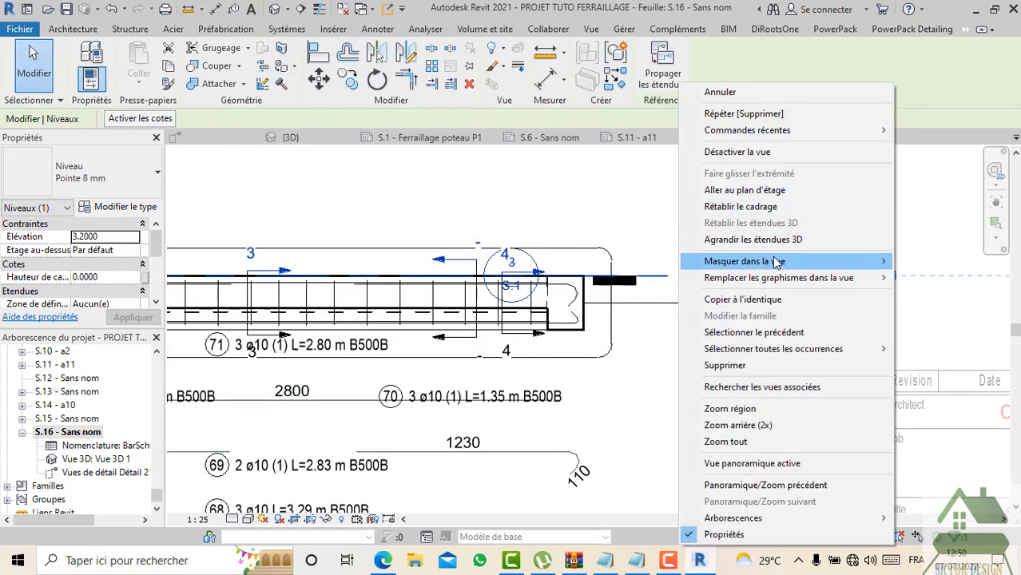
pyautogui.moveTo(776, 262)
pyautogui.click(919, 264)
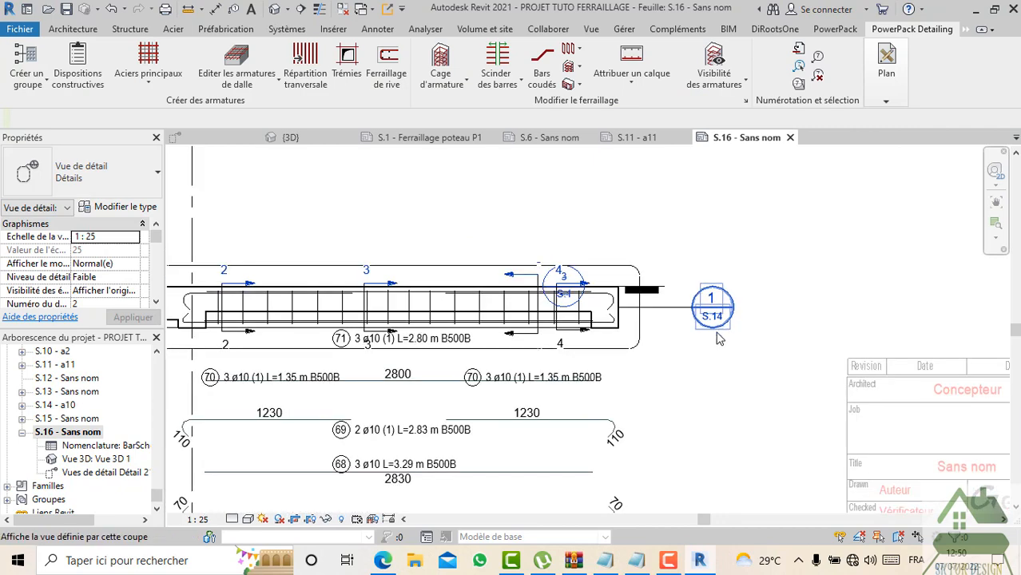
# Step: Enlarge the 1/S.14 callout boundary around the beam by moving its upper edge up and its lower edge down
pyautogui.scroll(-3, 723, 321)
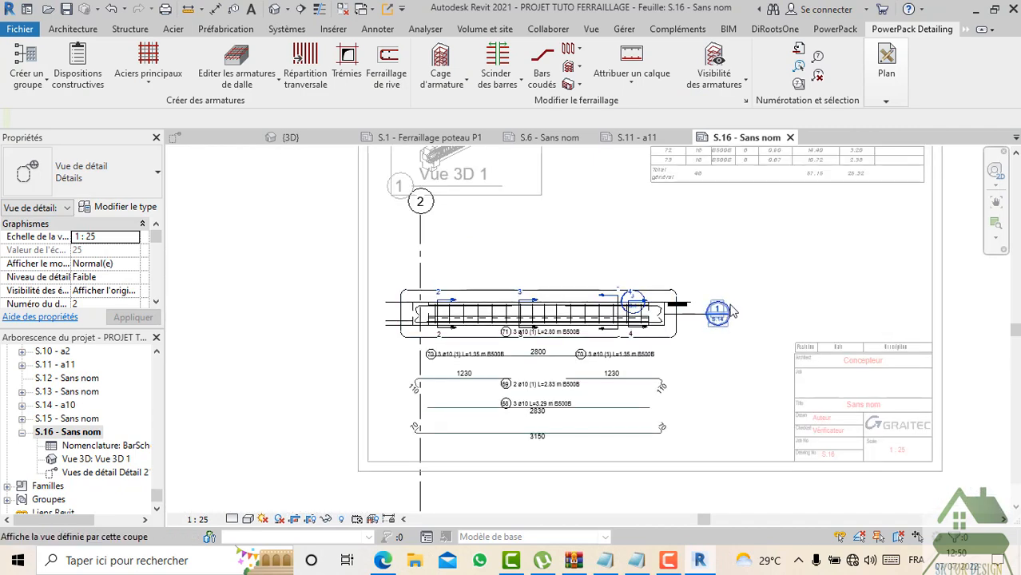
pyautogui.scroll(2, 723, 317)
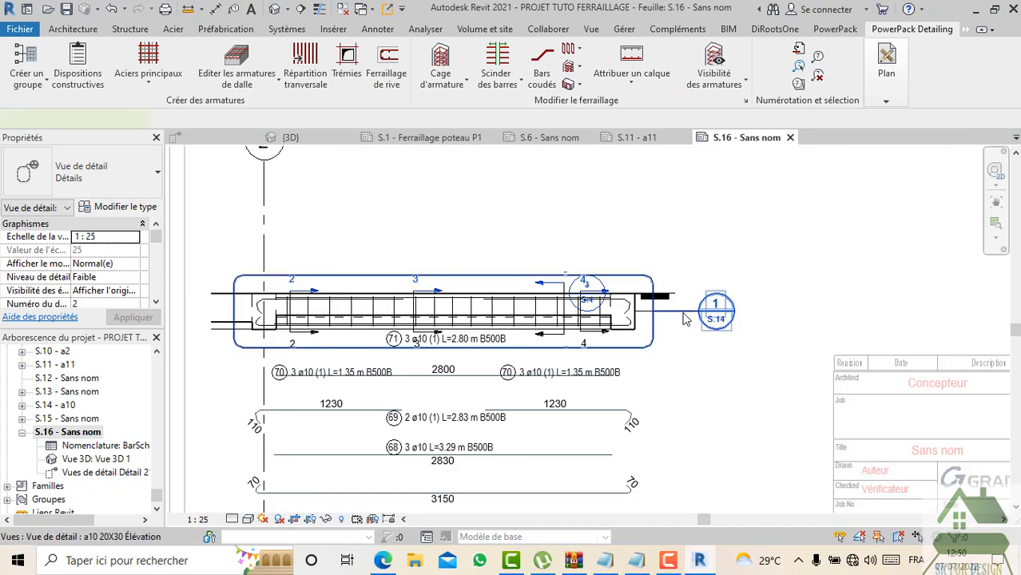
pyautogui.click(683, 320)
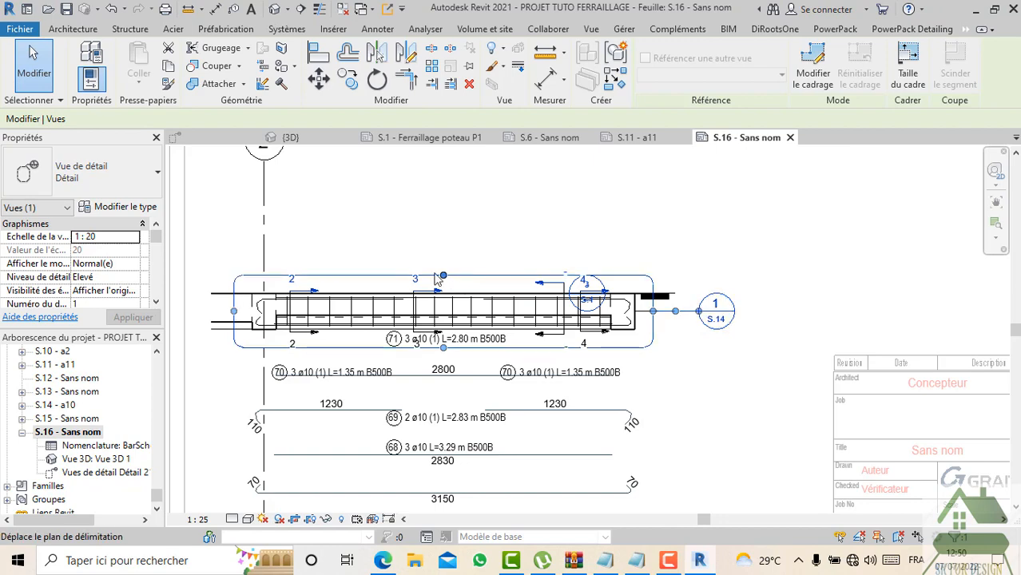
pyautogui.moveTo(443, 277); pyautogui.dragTo(444, 240)
pyautogui.moveTo(444, 347); pyautogui.dragTo(445, 373)
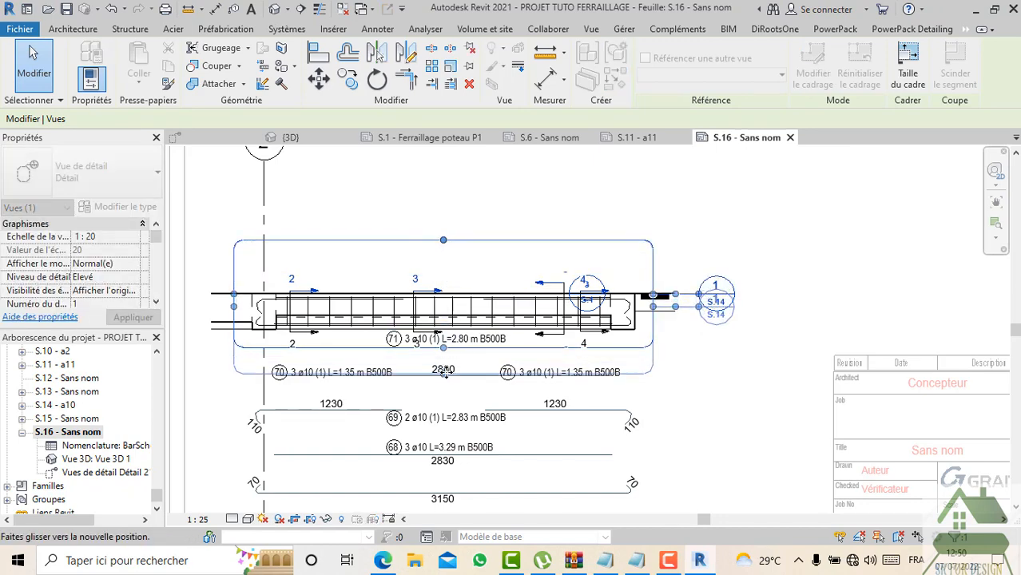
pyautogui.press('Escape')
pyautogui.scroll(3, 605, 308)
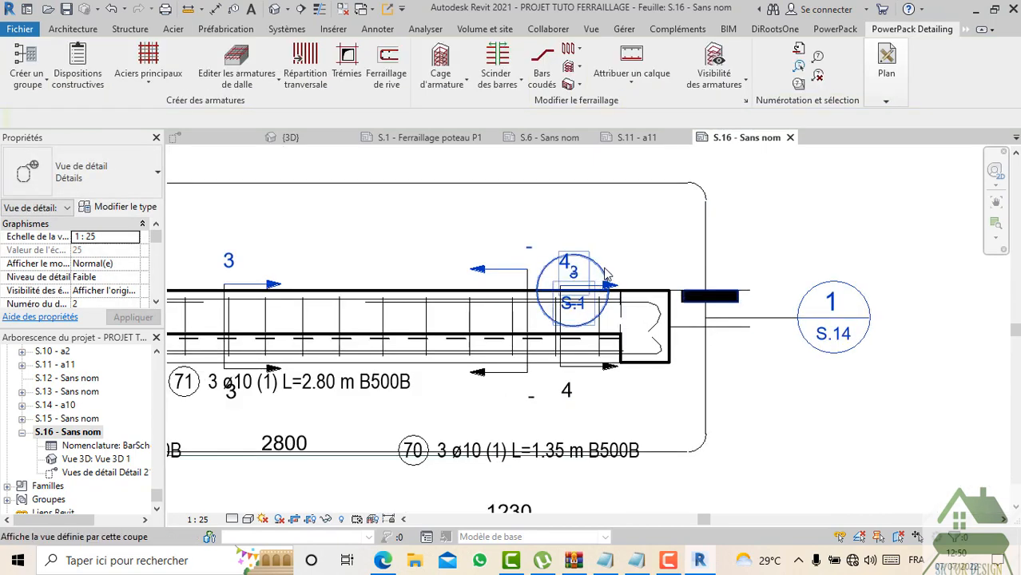
pyautogui.scroll(3, 603, 318)
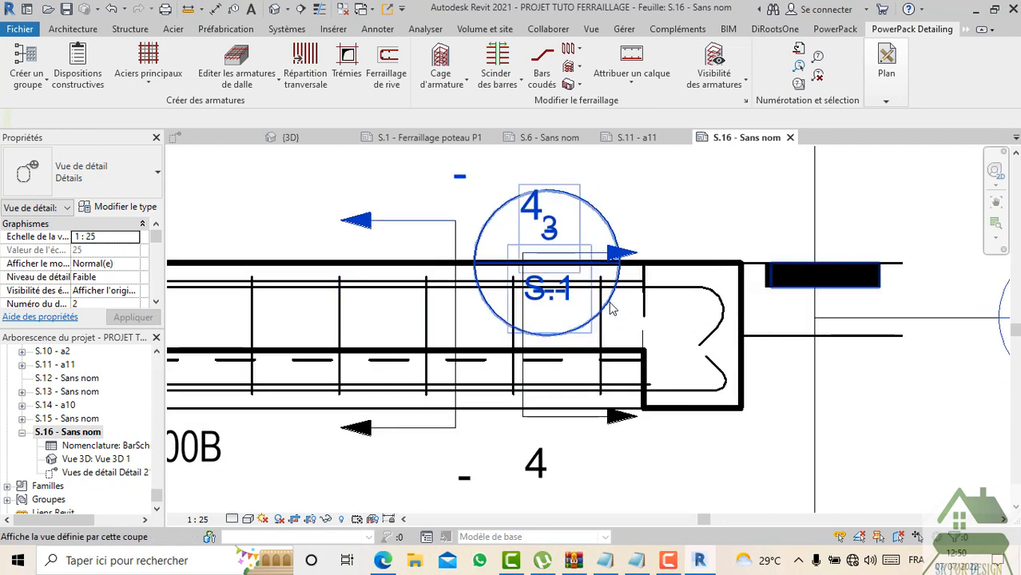
pyautogui.scroll(-1, 612, 303)
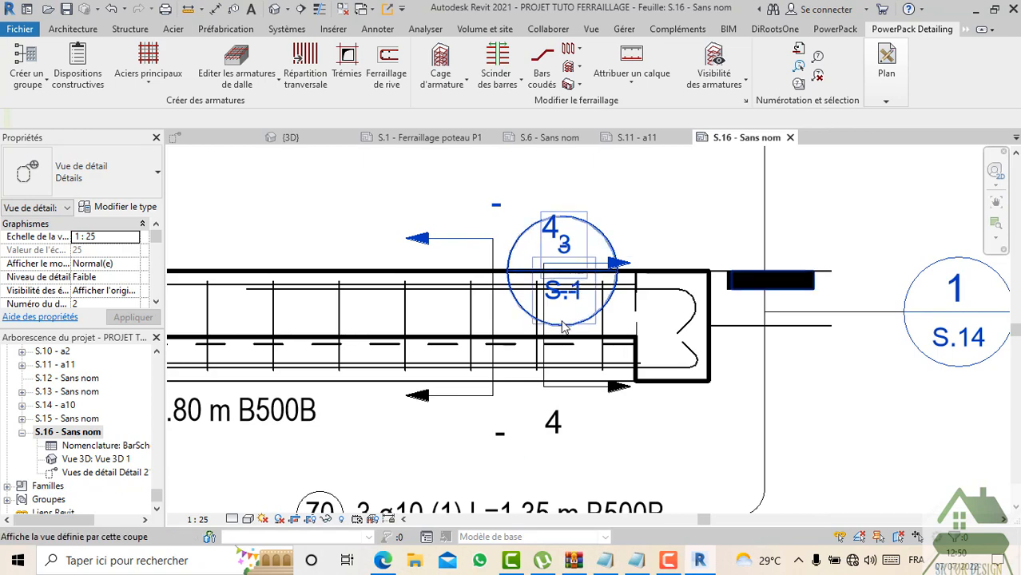
pyautogui.scroll(-2, 563, 326)
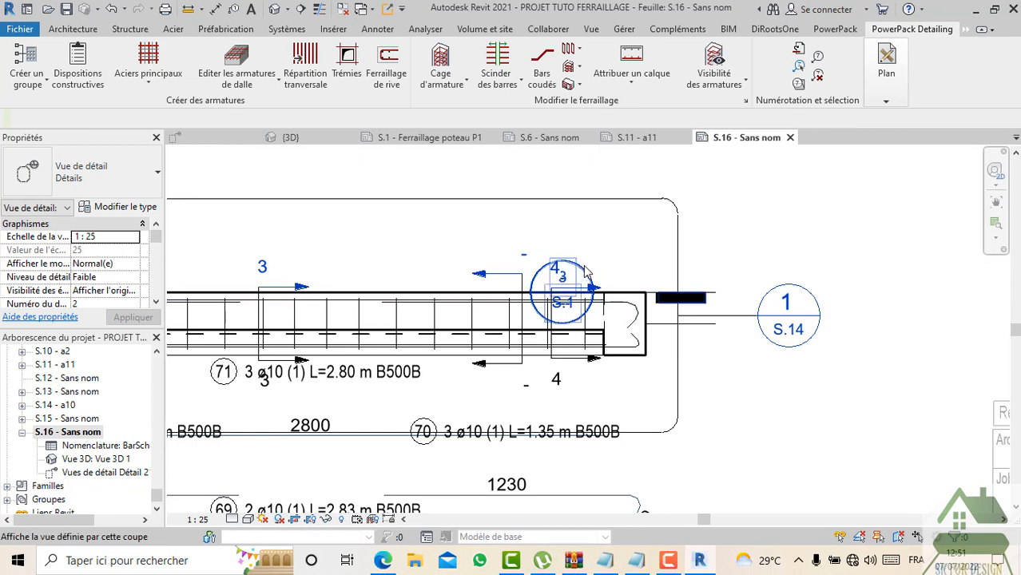
pyautogui.click(72, 28)
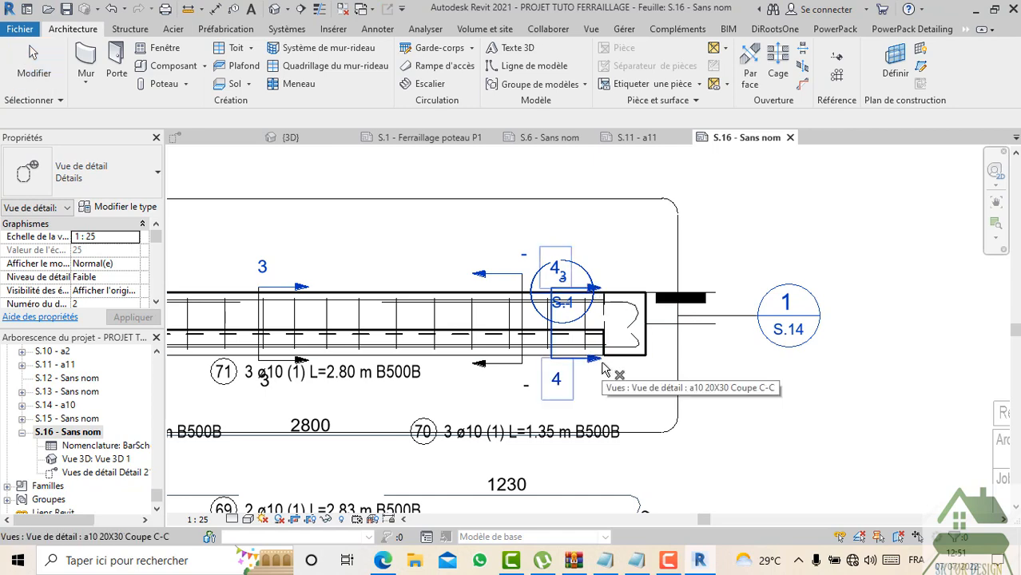
pyautogui.press('Escape')
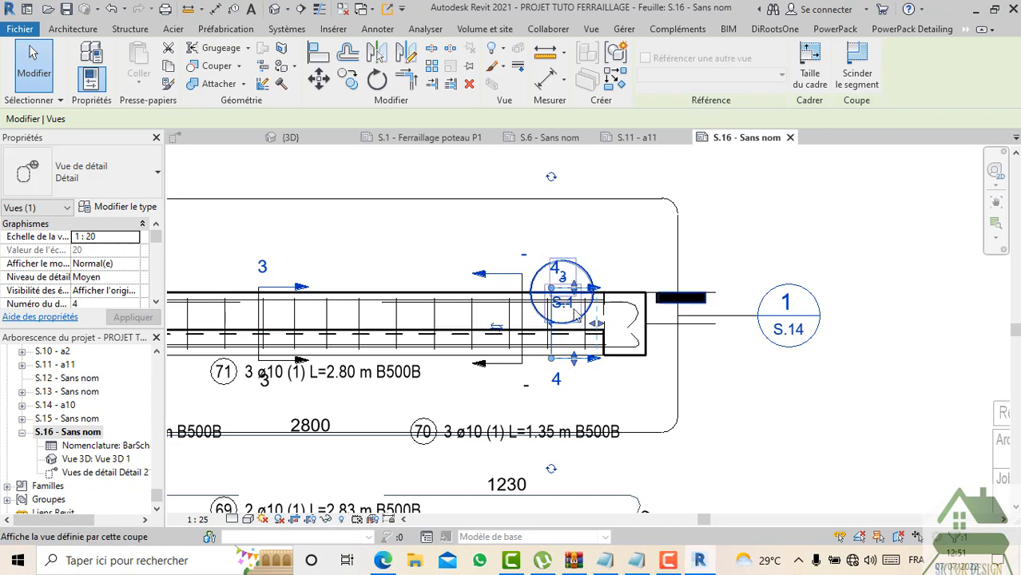
# Step: Extend both ends of the section 4 line at the beam's right end clear of the beam and delete this section
pyautogui.moveTo(574, 286); pyautogui.dragTo(573, 229)
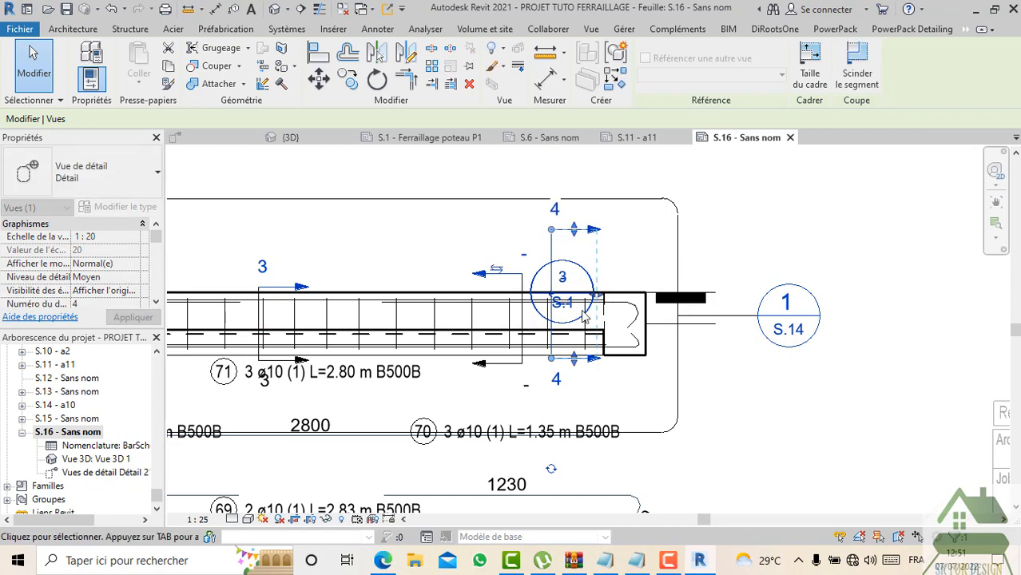
pyautogui.moveTo(573, 365); pyautogui.dragTo(573, 403)
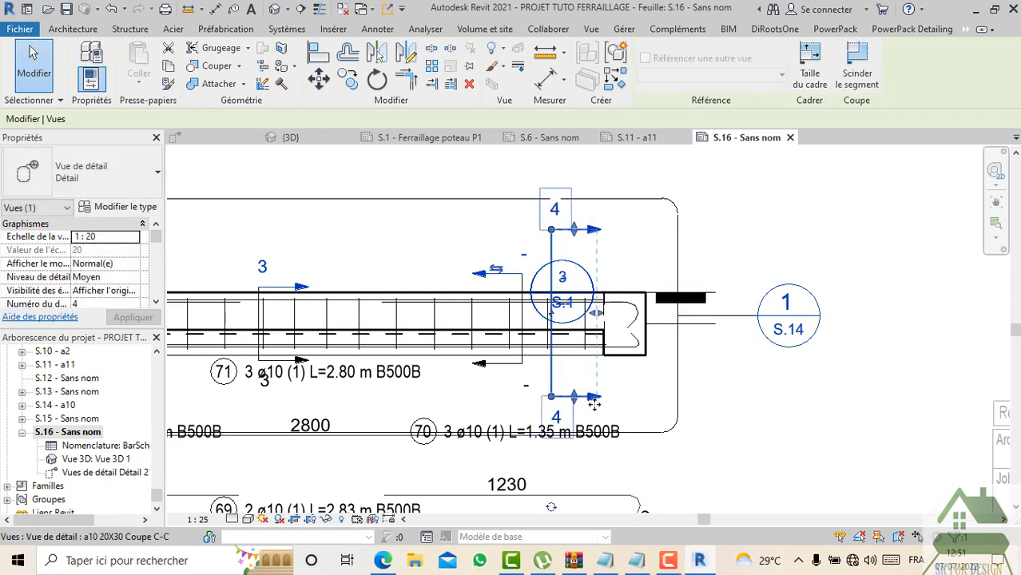
pyautogui.scroll(4, 589, 340)
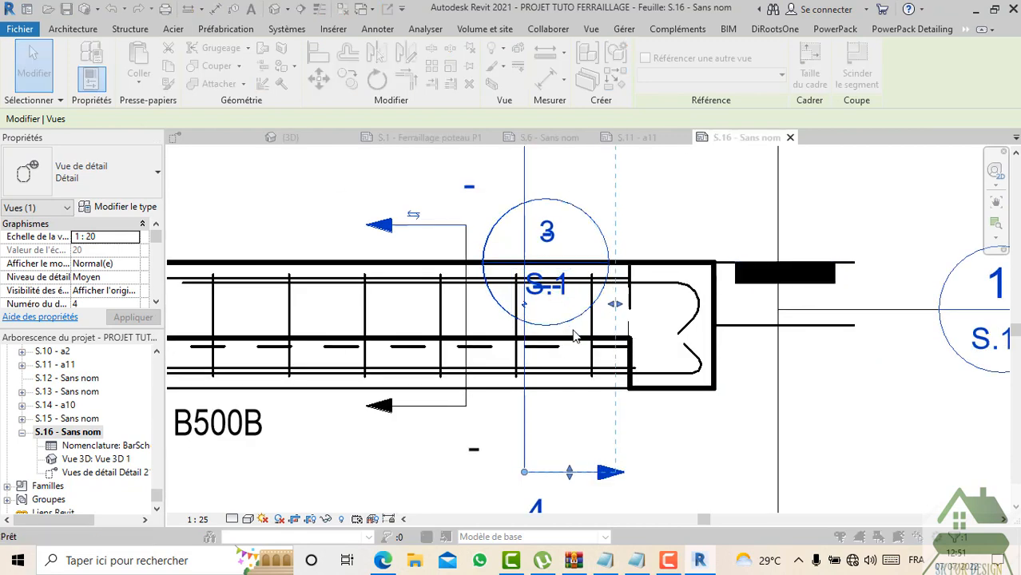
pyautogui.press('Delete')
pyautogui.click(563, 329)
pyautogui.scroll(-3, 581, 338)
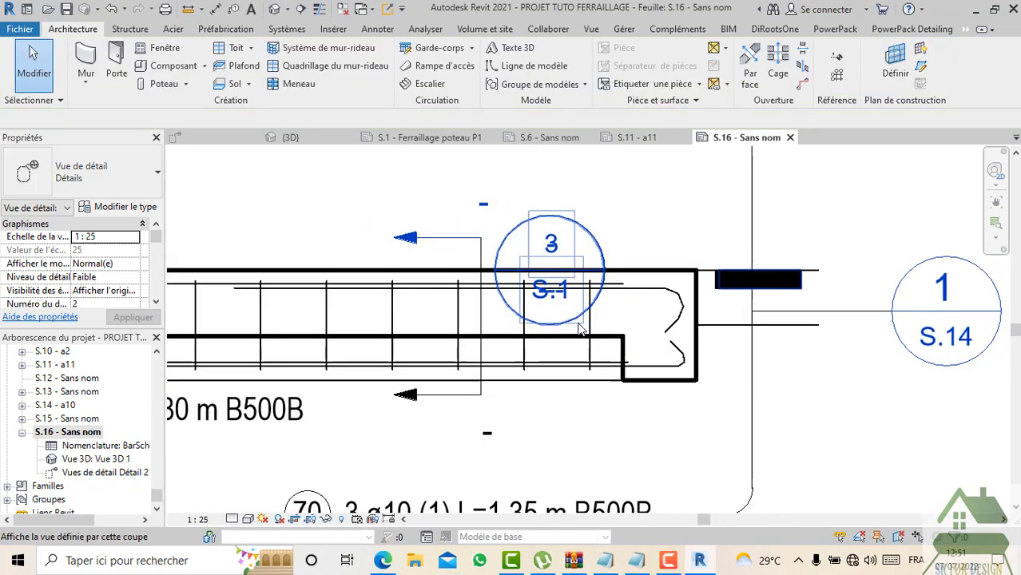
pyautogui.click(598, 271)
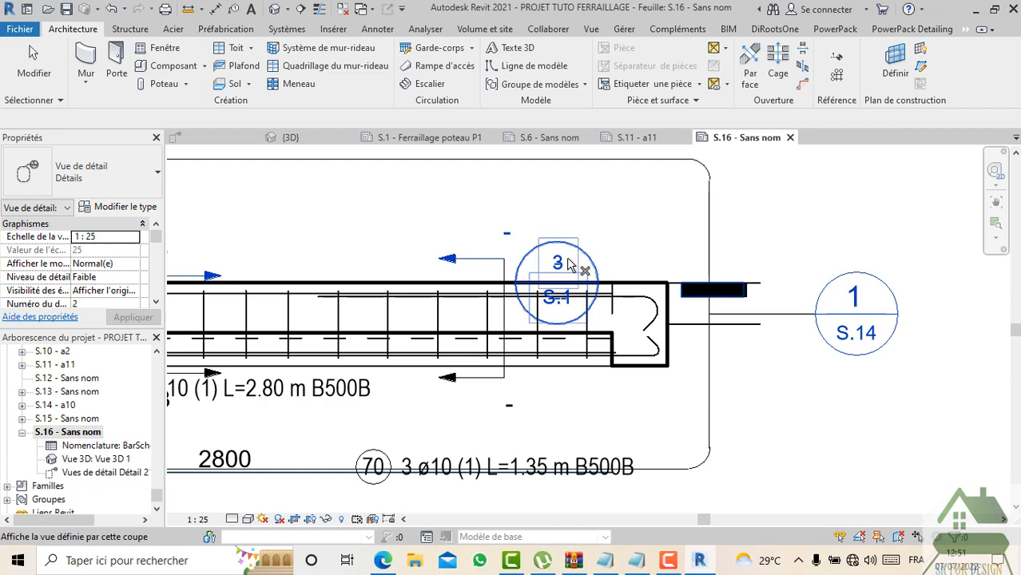
pyautogui.press('Escape')
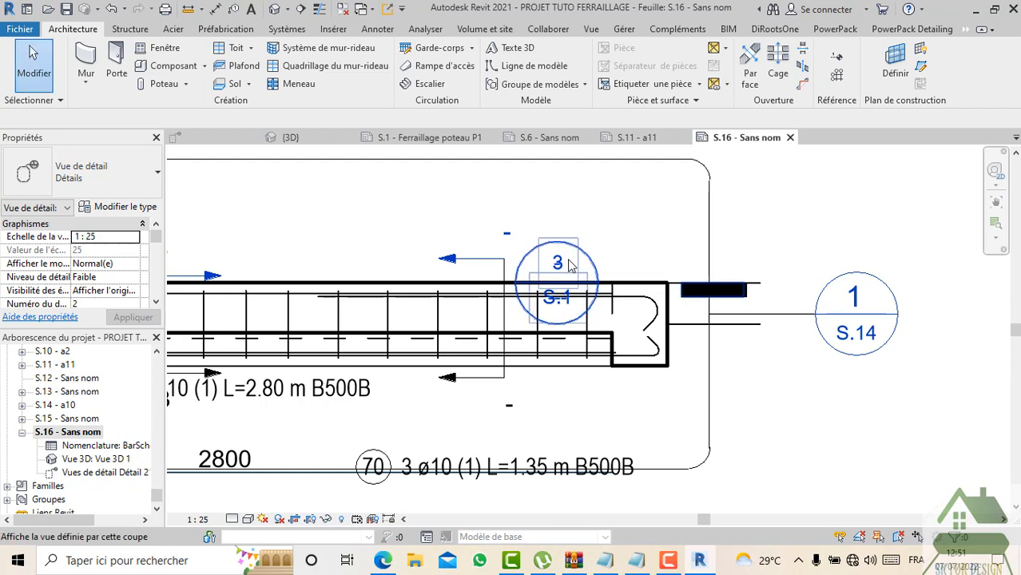
pyautogui.scroll(5, 570, 272)
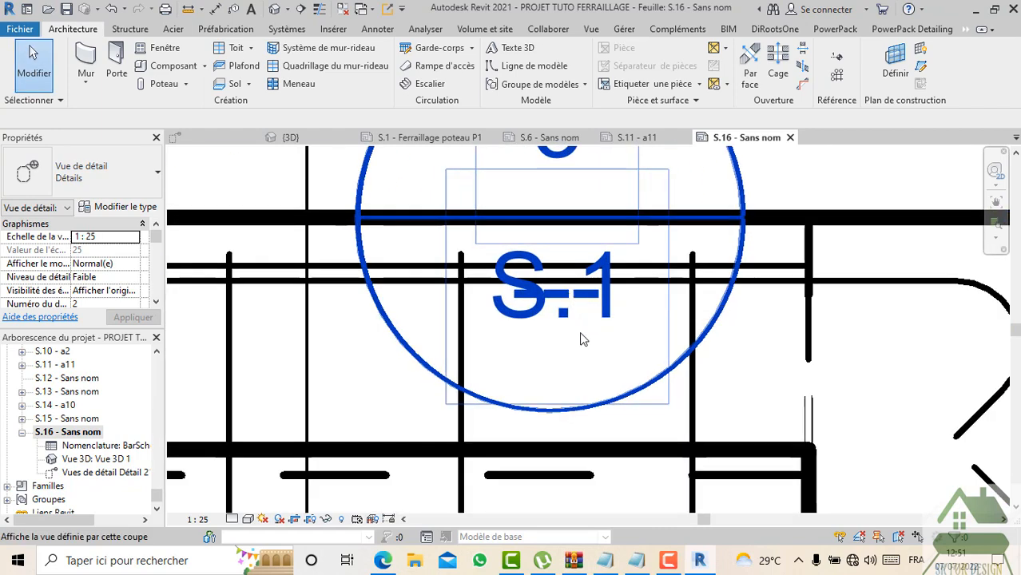
pyautogui.scroll(-2, 582, 340)
pyautogui.scroll(-4, 591, 377)
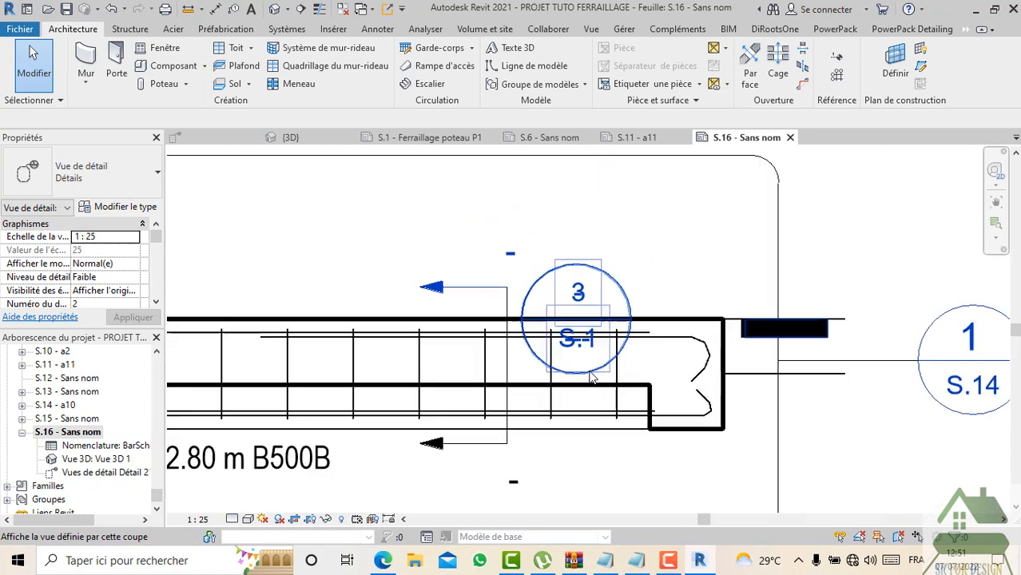
# Step: Deactivate the beam elevation view and move its viewport slightly up on the sheet
pyautogui.rightClick(605, 413)
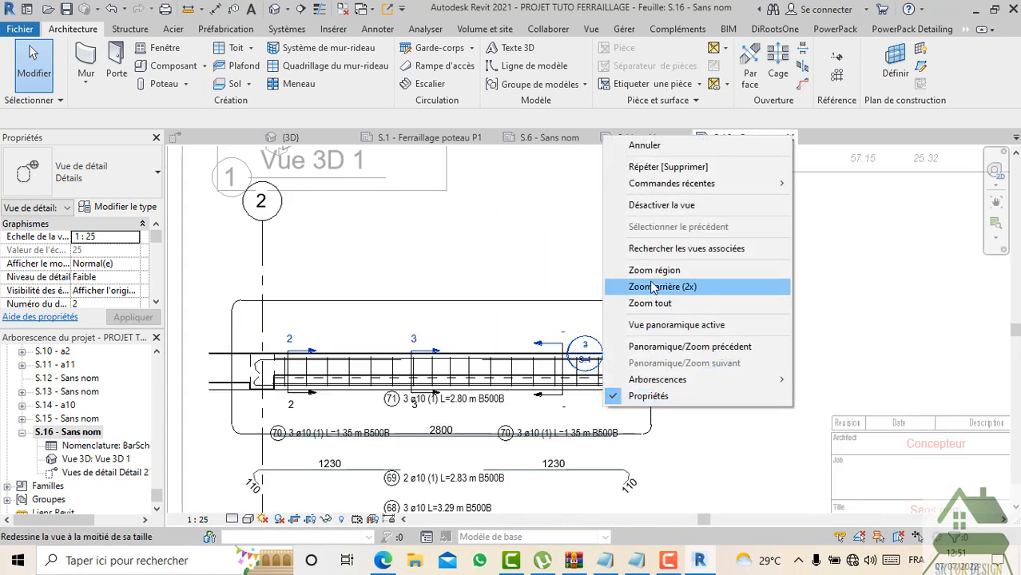
pyautogui.click(663, 206)
pyautogui.click(627, 343)
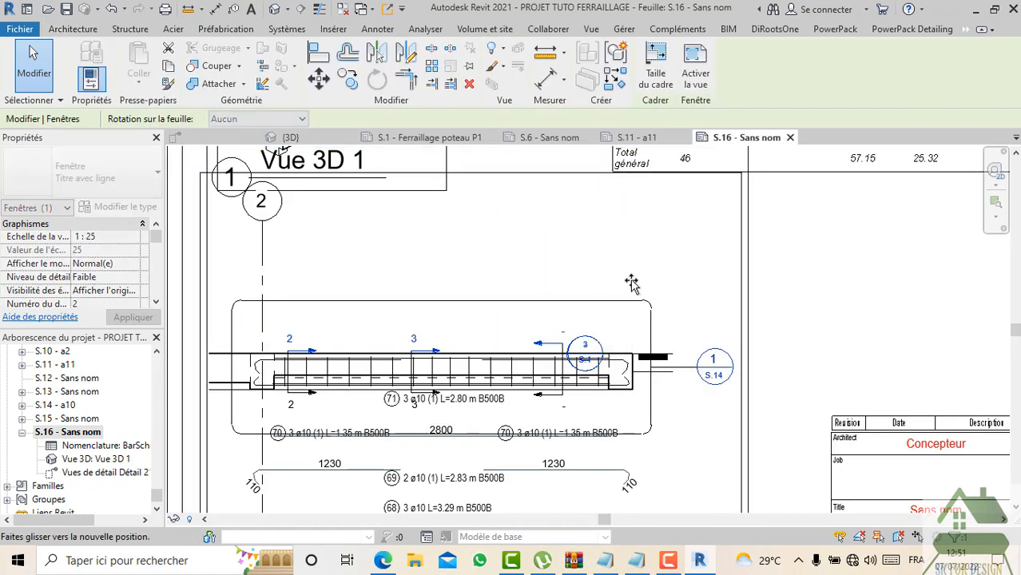
pyautogui.moveTo(627, 343); pyautogui.dragTo(631, 292)
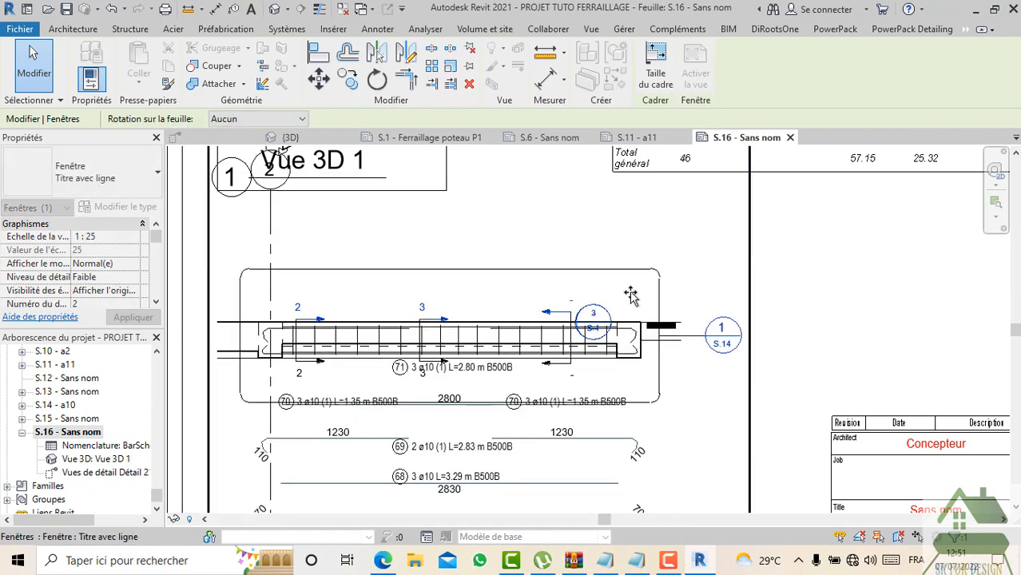
pyautogui.scroll(3, 606, 293)
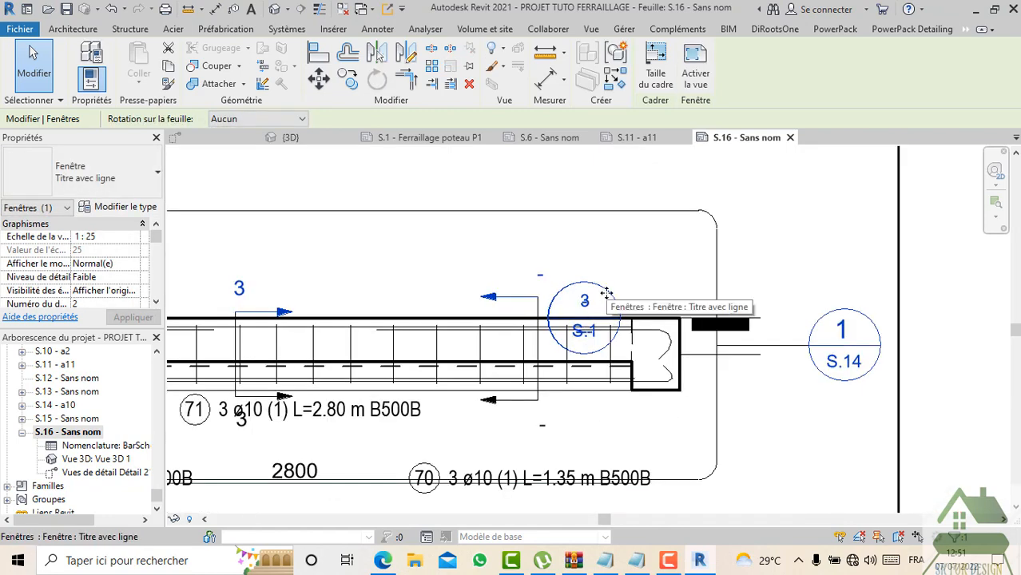
pyautogui.scroll(-2, 611, 285)
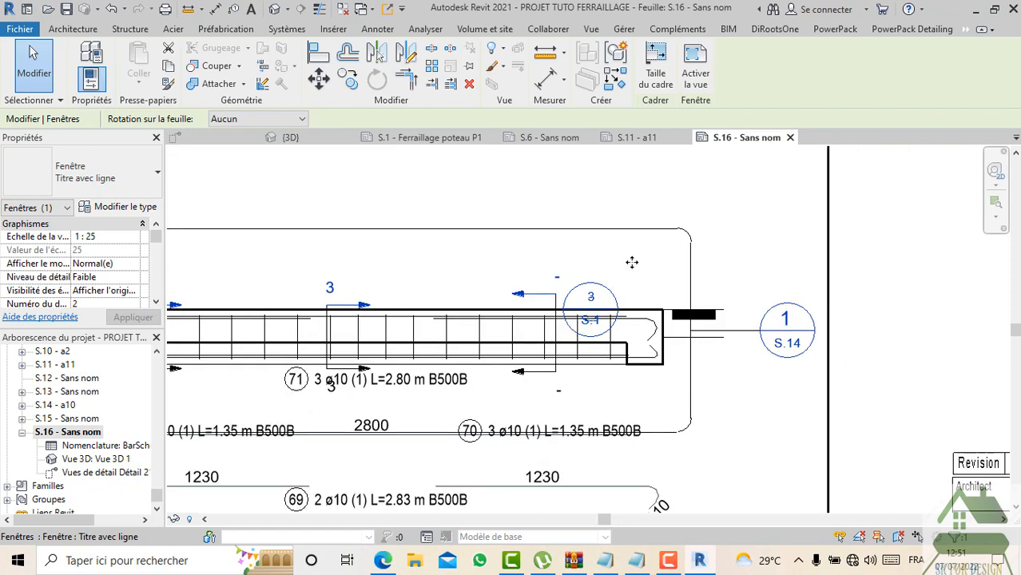
pyautogui.scroll(-3, 632, 238)
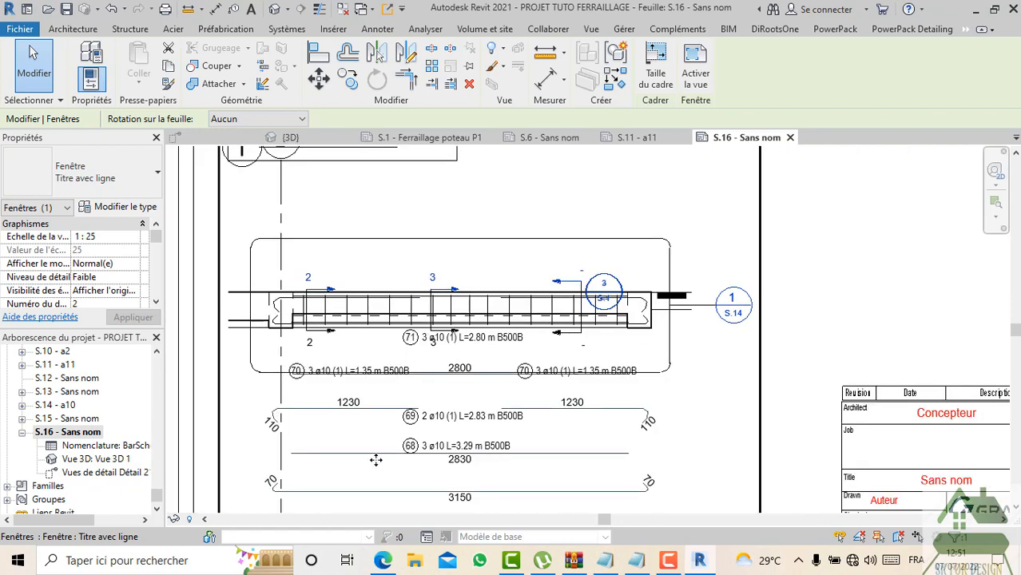
pyautogui.press('Escape')
pyautogui.scroll(-3, 559, 303)
# Step: Reactivate the beam elevation view and set its detail level to Elevé
pyautogui.doubleClick(608, 360)
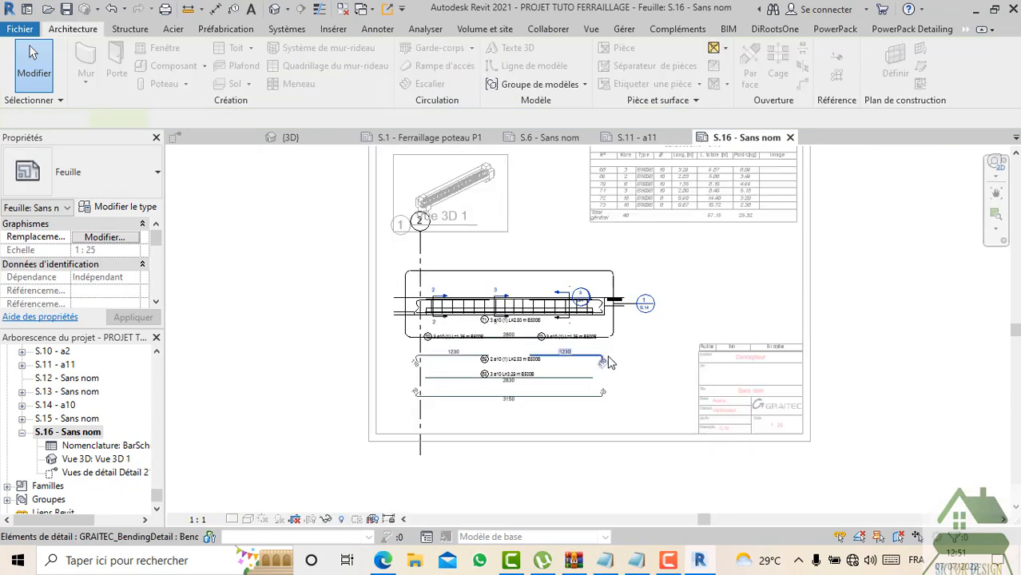
pyautogui.click(232, 519)
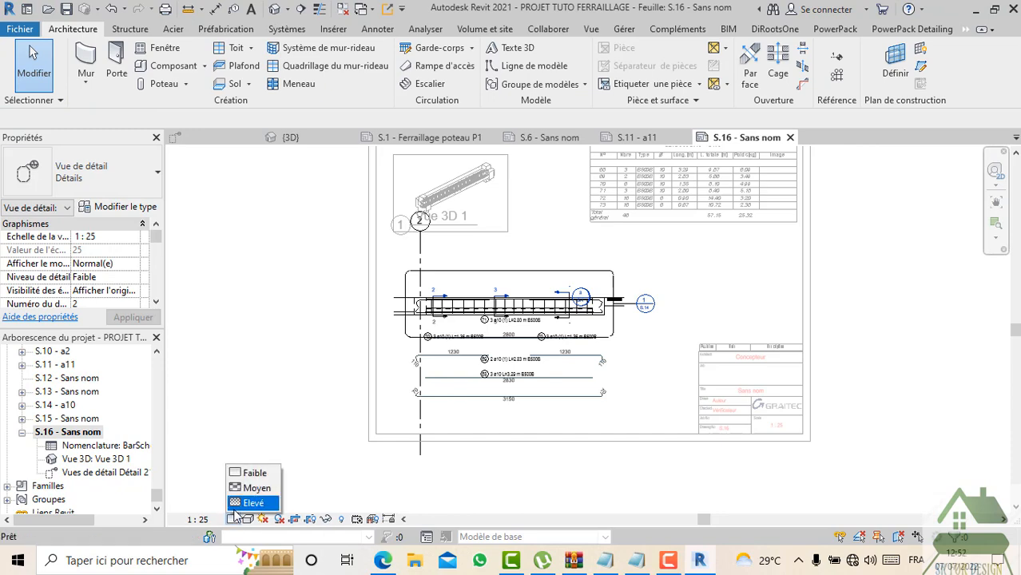
pyautogui.click(244, 503)
pyautogui.scroll(5, 482, 295)
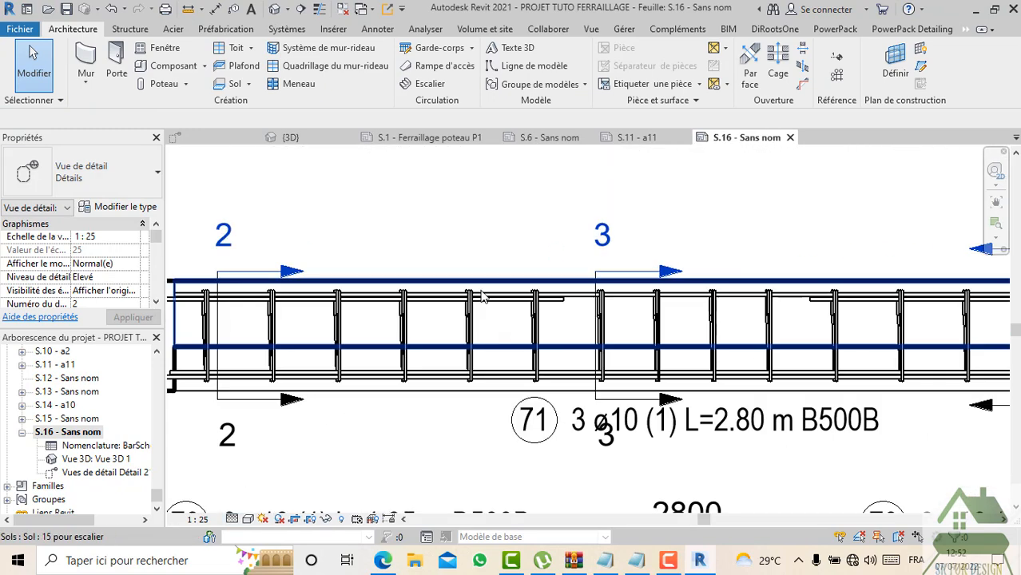
pyautogui.scroll(-4, 532, 260)
pyautogui.moveTo(644, 363); pyautogui.dragTo(590, 346, button='middle')
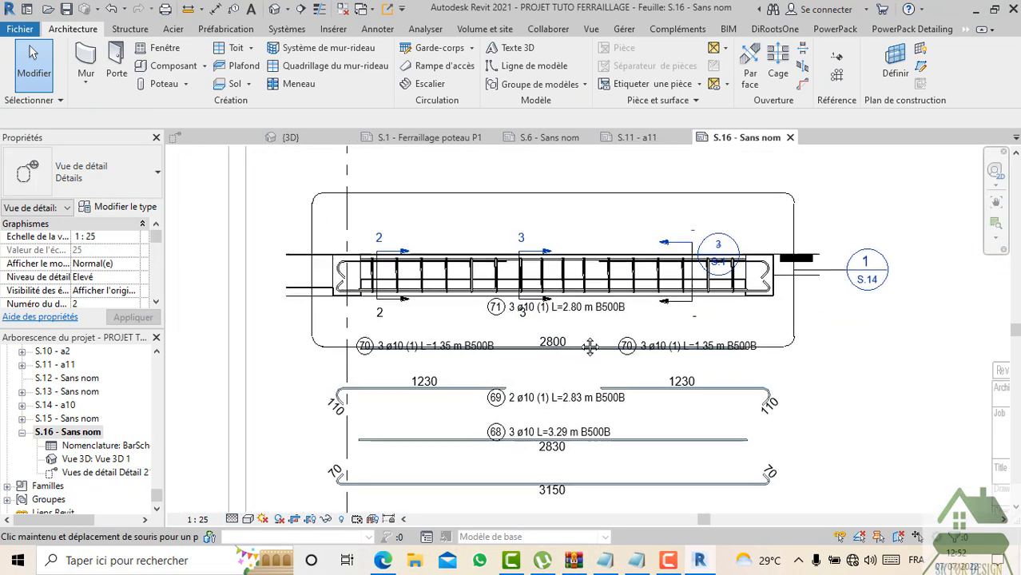
# Step: Raise the lower edge of the 1/S.14 callout boundary to just below the bar 71 label and hide the callout in the view
pyautogui.scroll(-4, 639, 447)
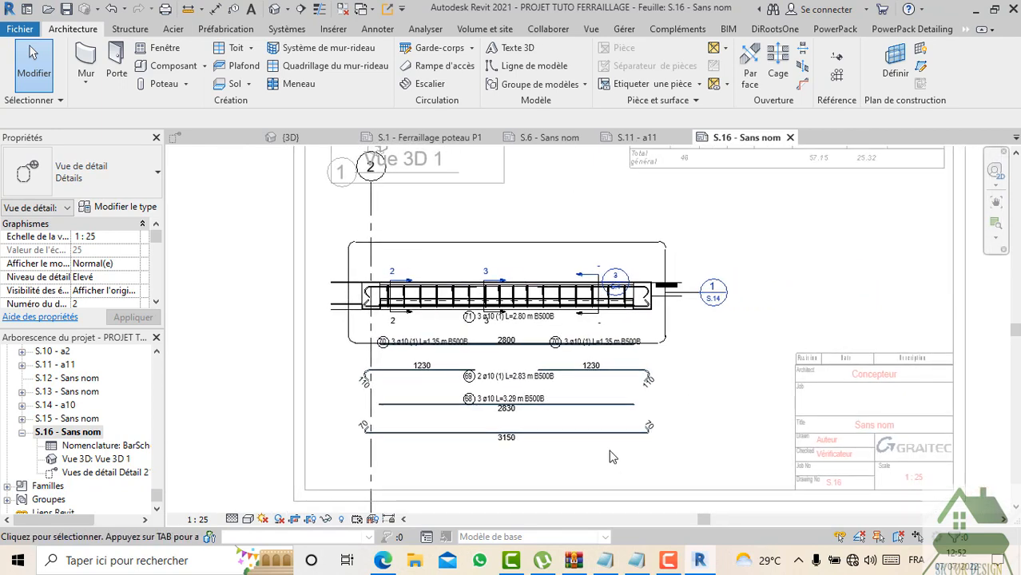
pyautogui.scroll(-3, 610, 456)
pyautogui.scroll(4, 519, 411)
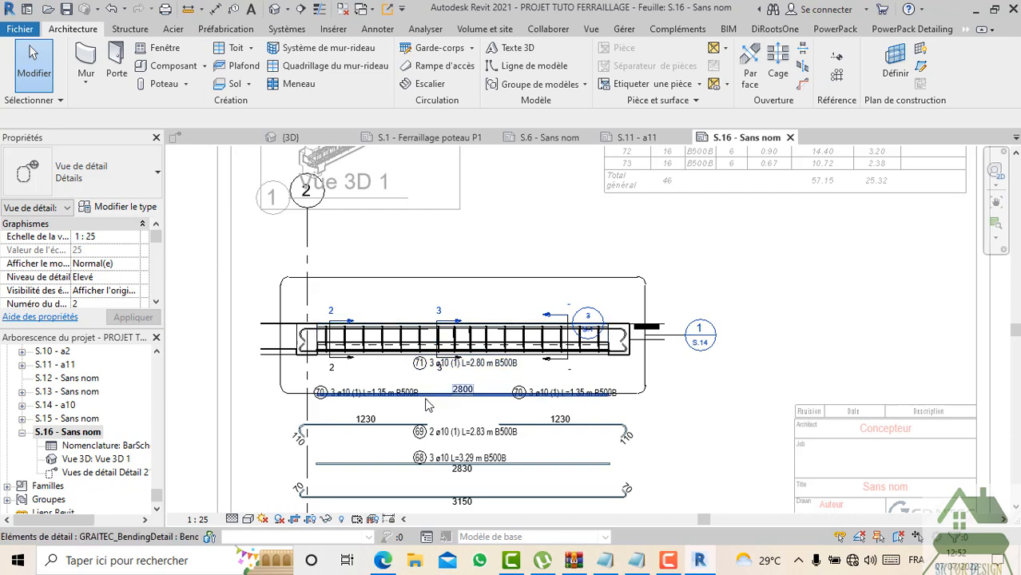
pyautogui.scroll(2, 422, 396)
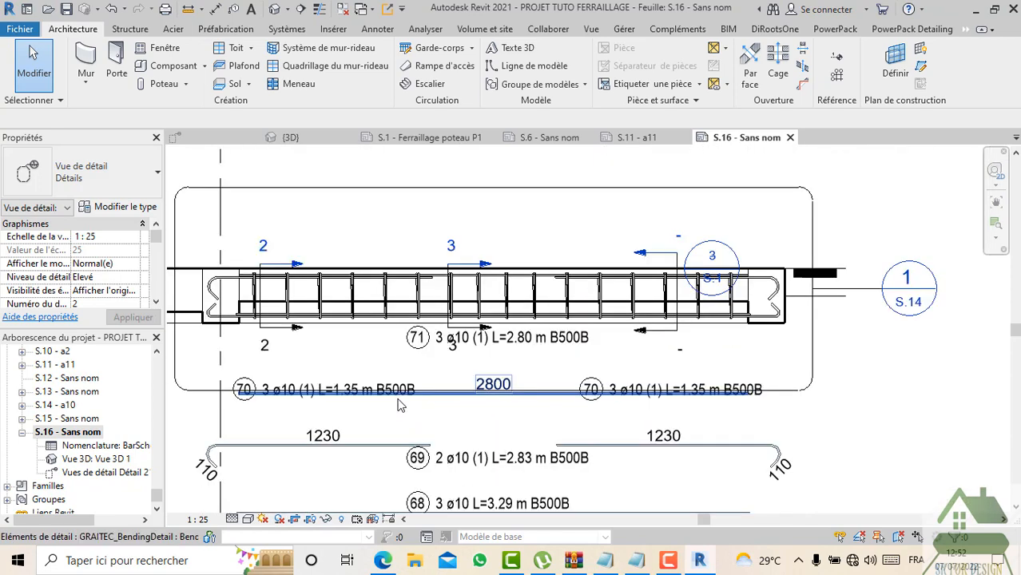
pyautogui.click(207, 391)
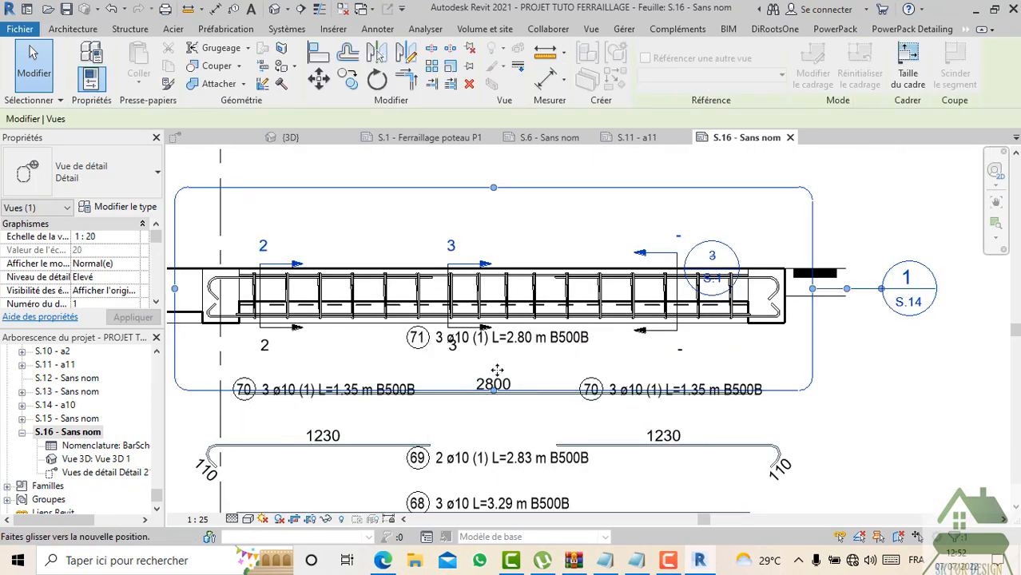
pyautogui.moveTo(497, 370); pyautogui.dragTo(495, 358)
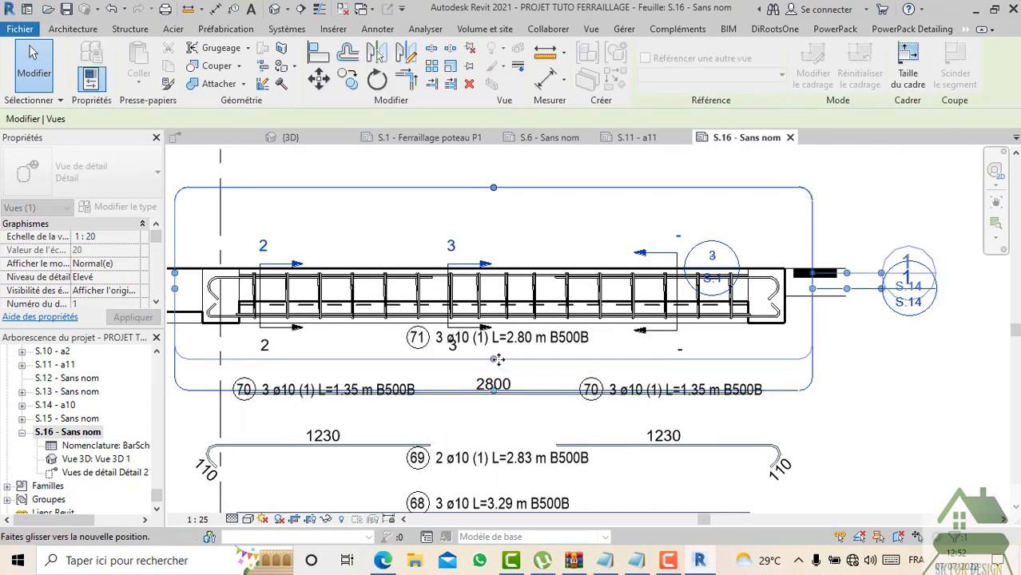
pyautogui.click(297, 521)
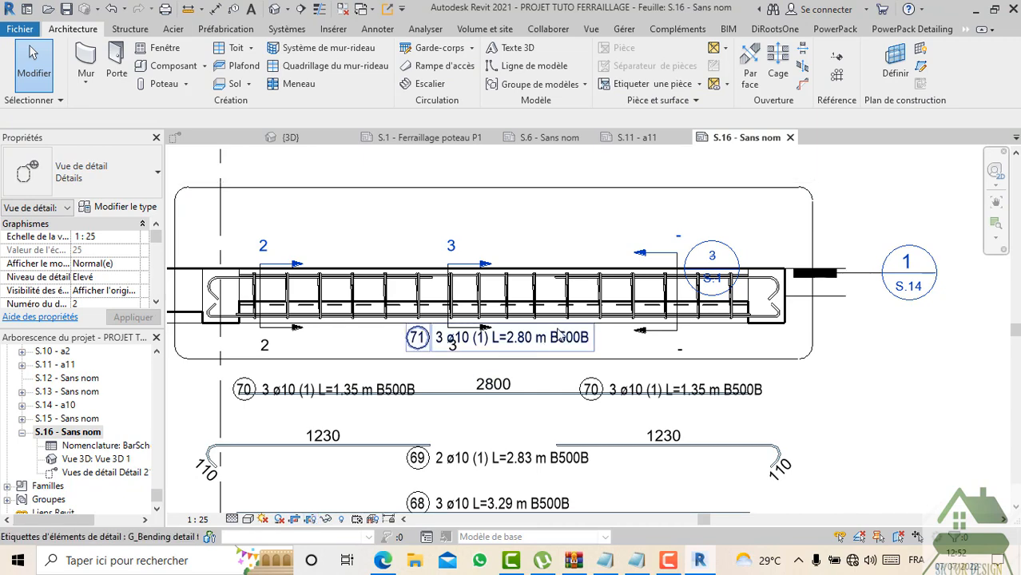
pyautogui.scroll(-2, 587, 320)
pyautogui.rightClick(754, 230)
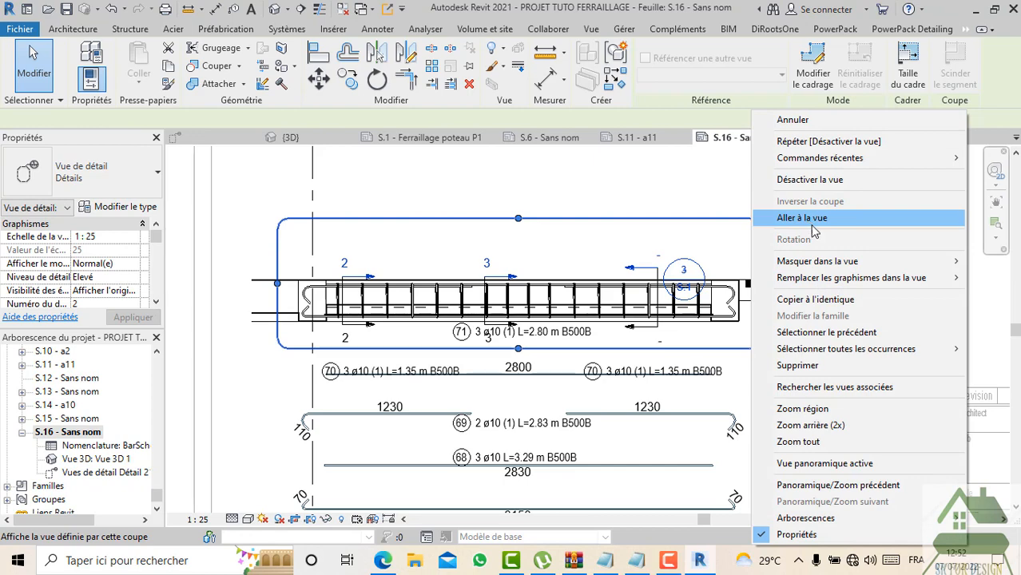
pyautogui.click(723, 263)
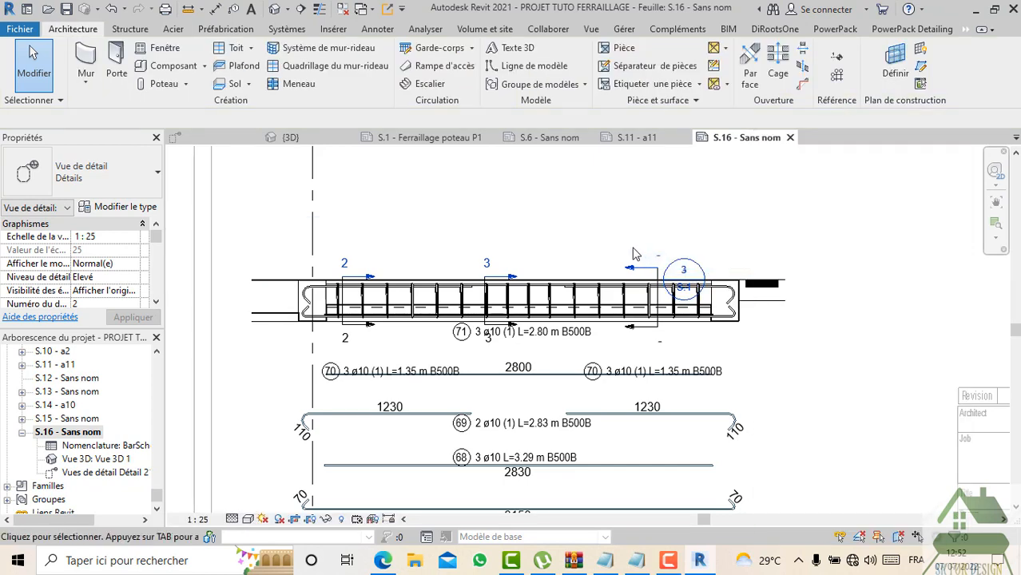
pyautogui.scroll(-1, 699, 243)
pyautogui.rightClick(691, 258)
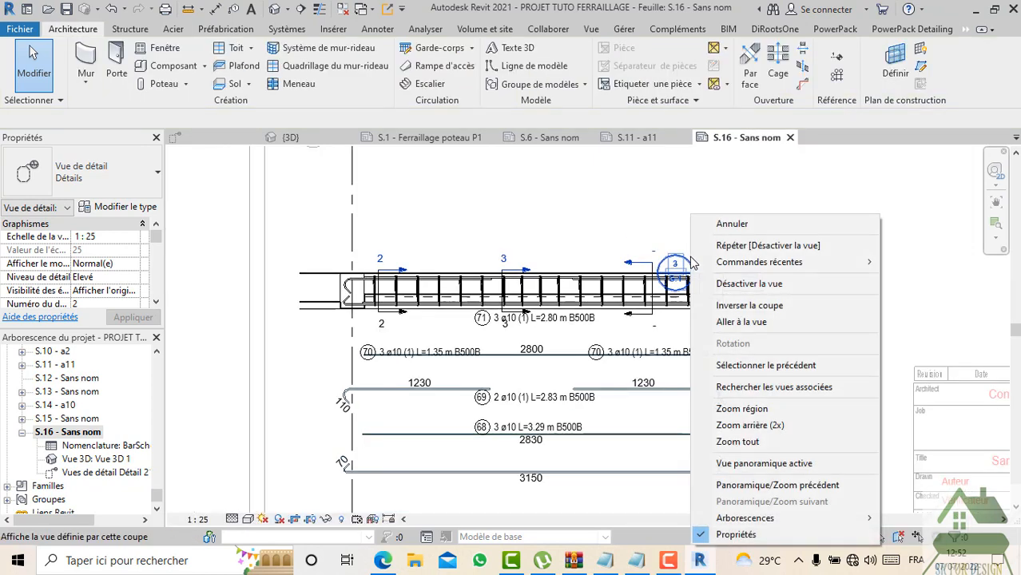
pyautogui.click(735, 286)
pyautogui.doubleClick(663, 244)
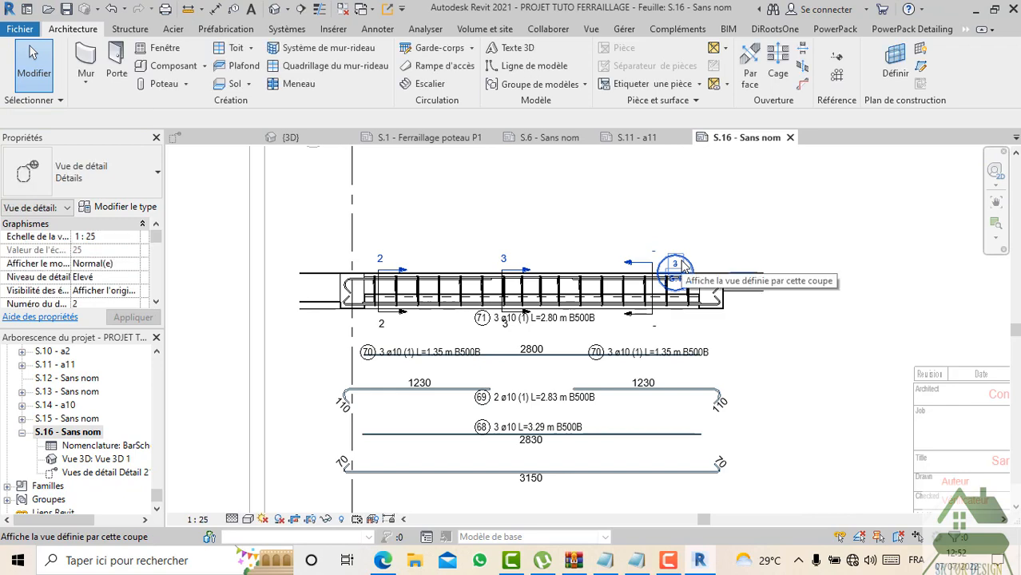
pyautogui.rightClick(681, 264)
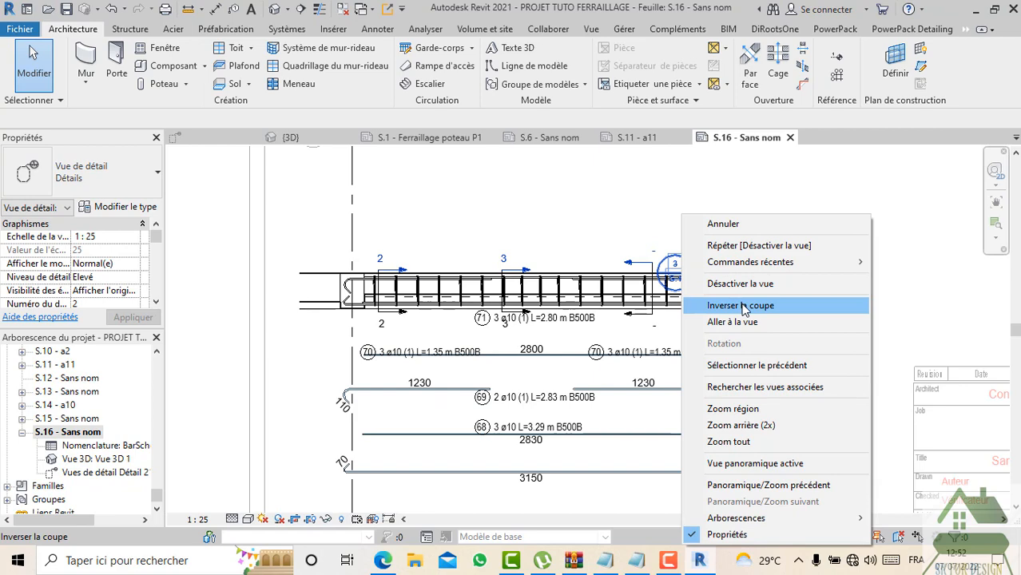
pyautogui.click(632, 235)
# Step: Move the topmost of the overlapping section marks at the beam's right end up above the beam and delete it
pyautogui.scroll(-3, 632, 237)
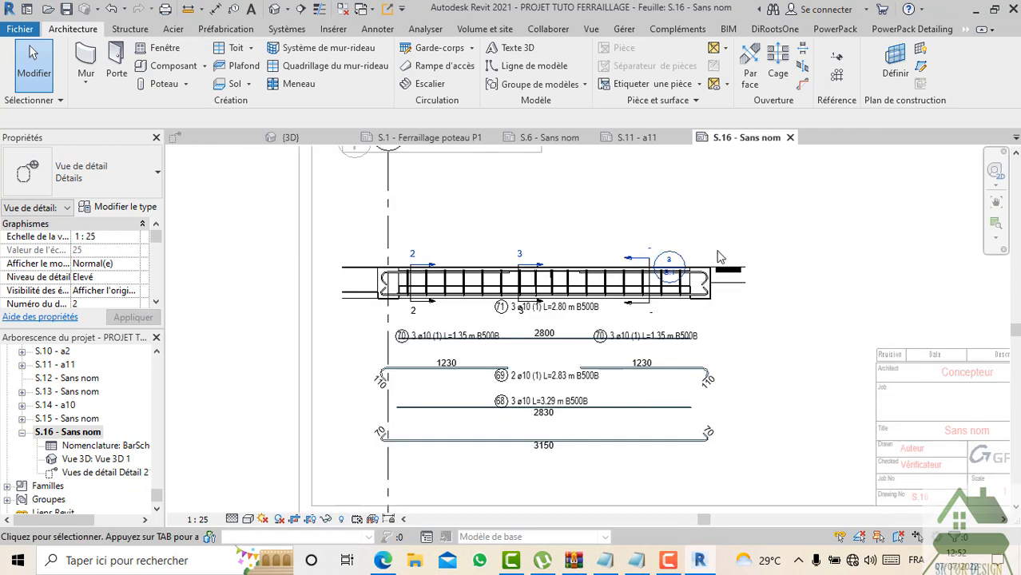
pyautogui.moveTo(784, 310); pyautogui.dragTo(742, 313, button='middle')
pyautogui.scroll(3, 685, 271)
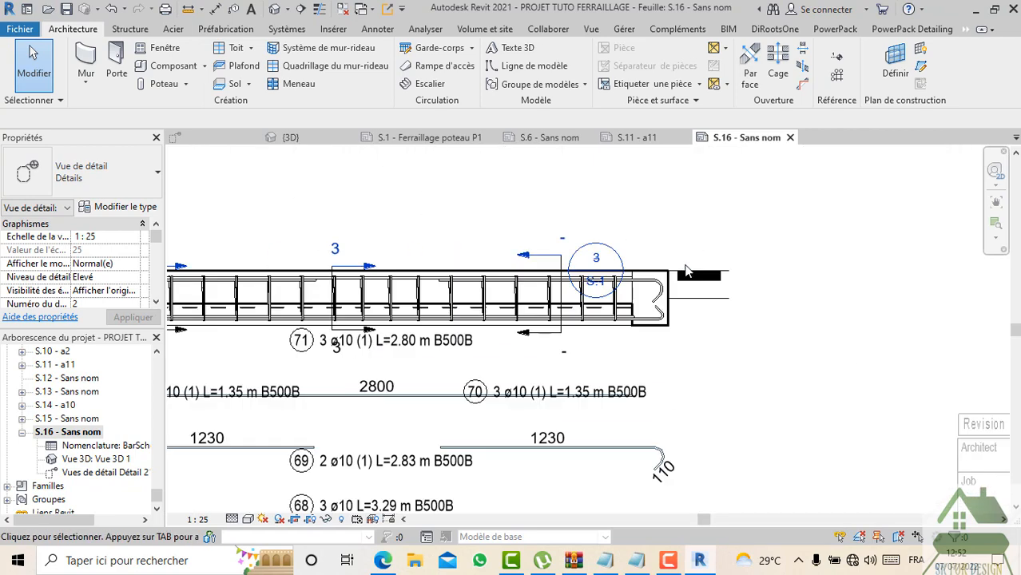
pyautogui.click(687, 274)
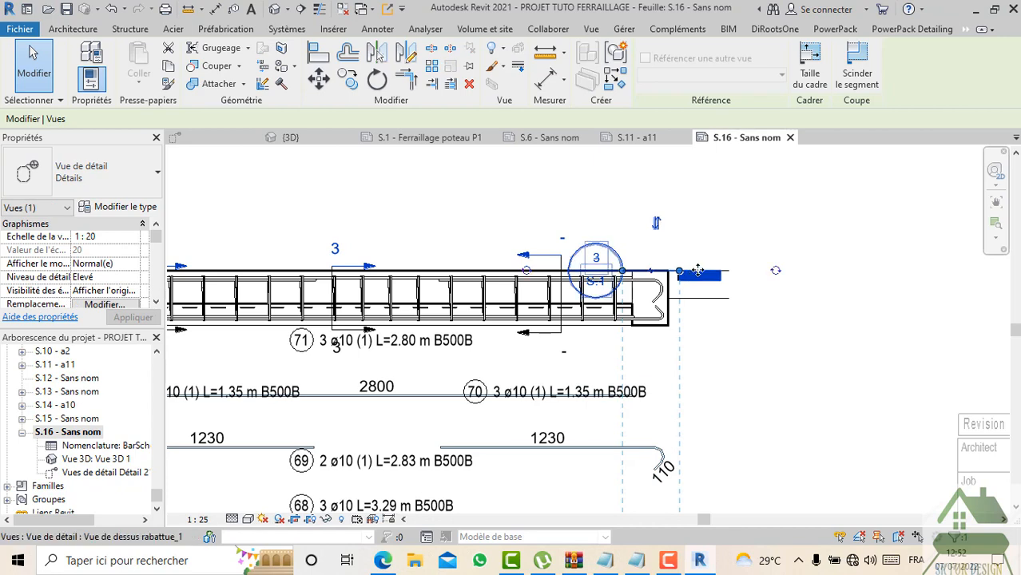
pyautogui.moveTo(697, 271); pyautogui.dragTo(693, 209)
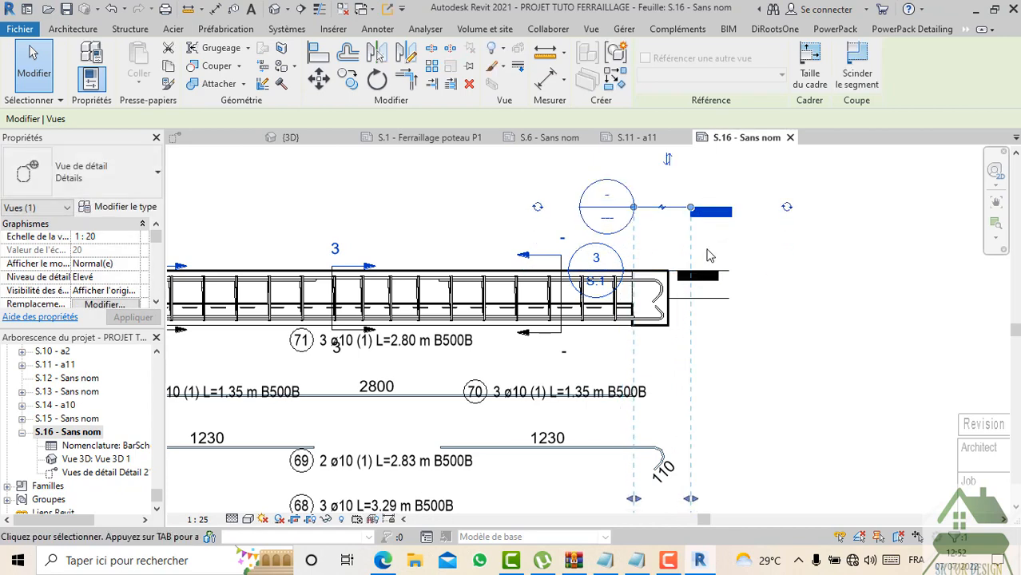
pyautogui.scroll(-3, 689, 275)
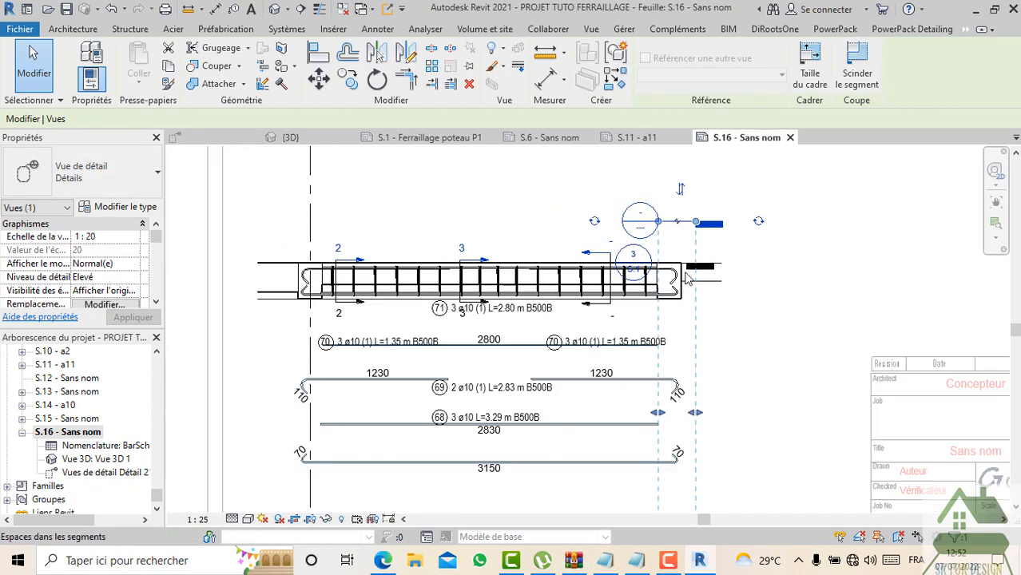
pyautogui.press('Delete')
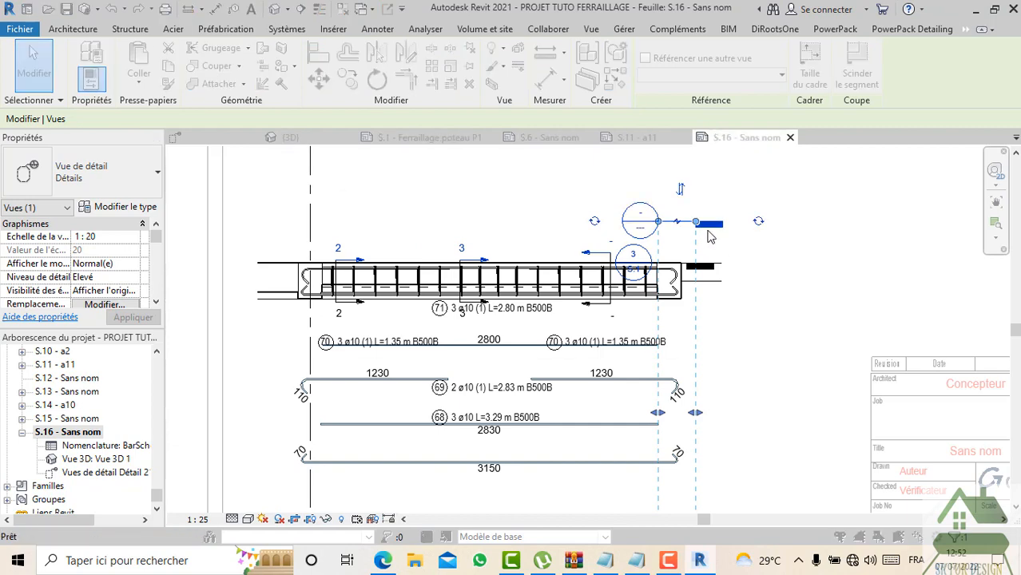
# Step: Confirm the pending section deletion, and pull the 3/S.1 section mark above the beam's right end to delete it along with its view
pyautogui.click(581, 331)
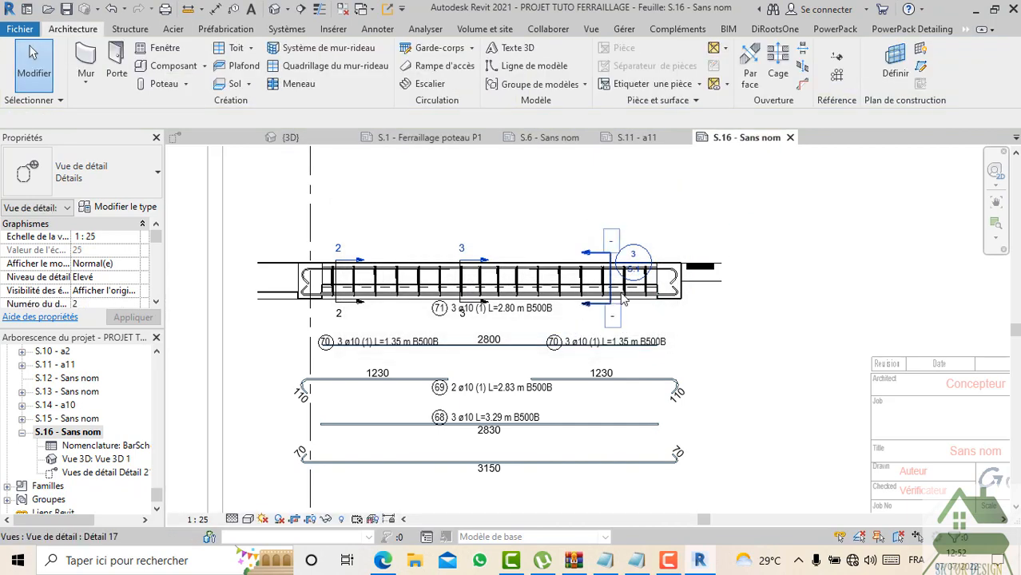
pyautogui.scroll(2, 703, 272)
pyautogui.click(713, 276)
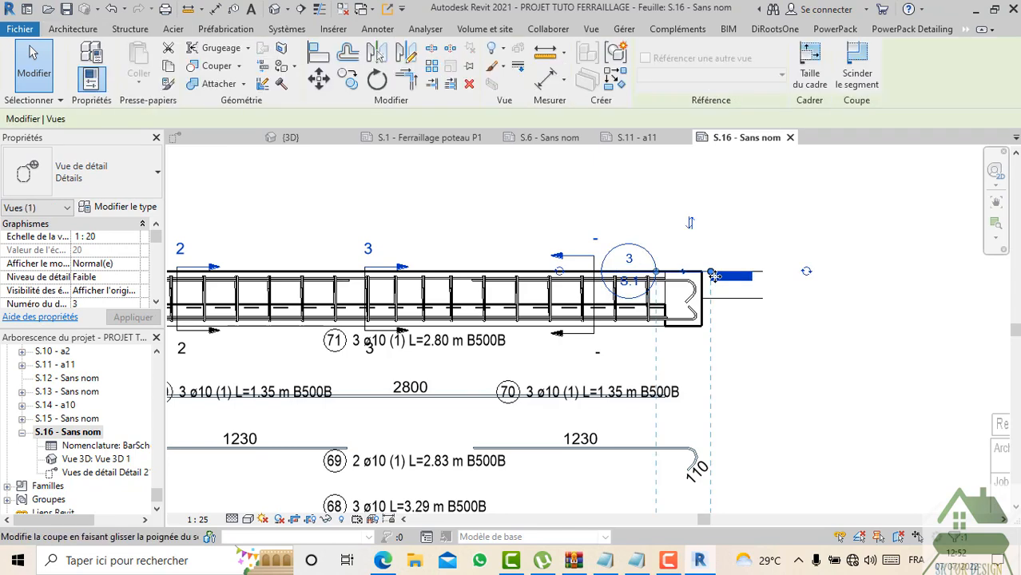
pyautogui.moveTo(722, 285); pyautogui.dragTo(728, 211)
pyautogui.scroll(-2, 727, 253)
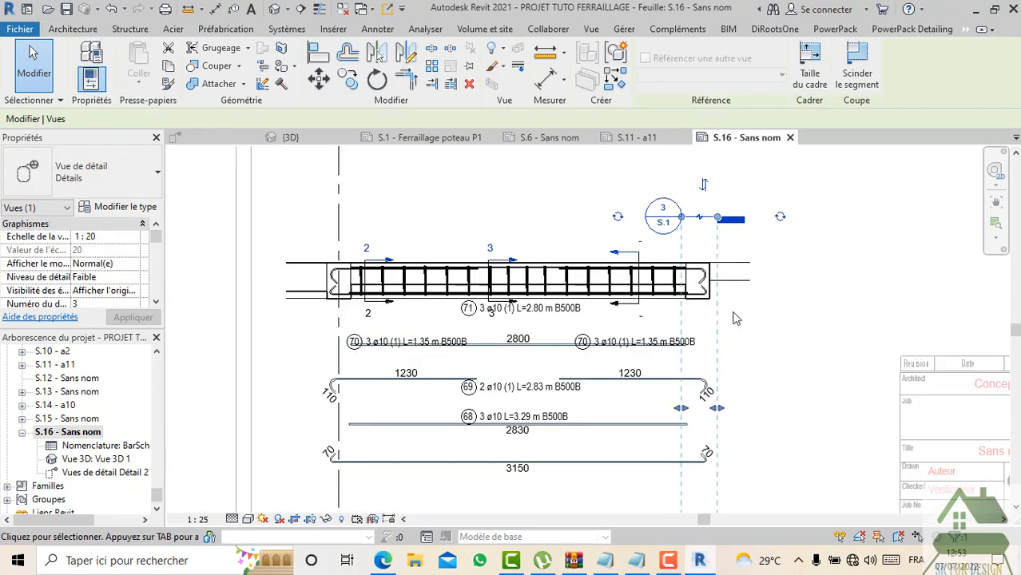
pyautogui.press('Delete')
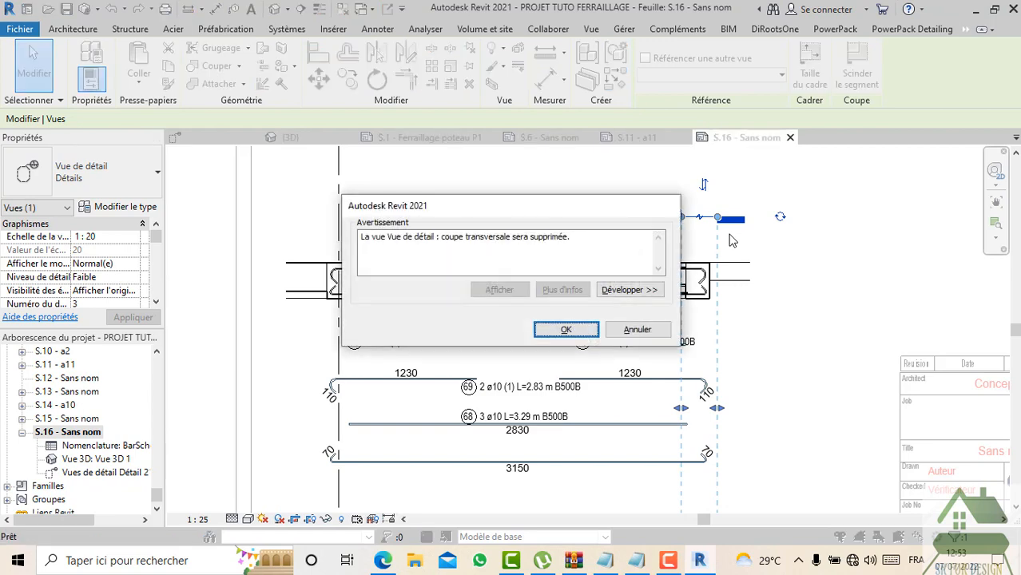
pyautogui.click(567, 330)
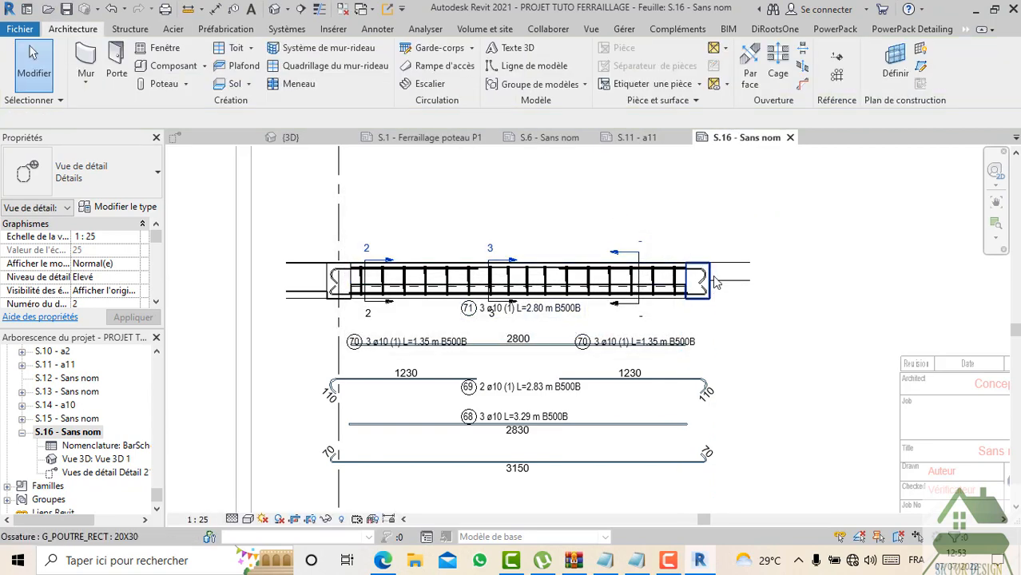
# Step: Hide the 20+4 floor and the 20X30 beam adjoining the reinforced beam's left end, each as an element in the view
pyautogui.click(306, 268)
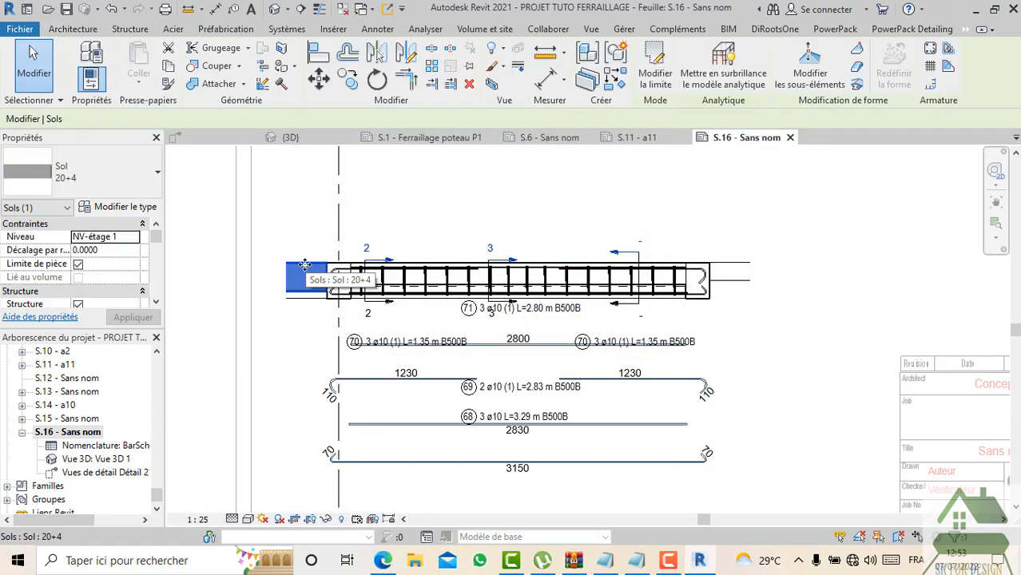
pyautogui.rightClick(304, 265)
pyautogui.moveTo(334, 264)
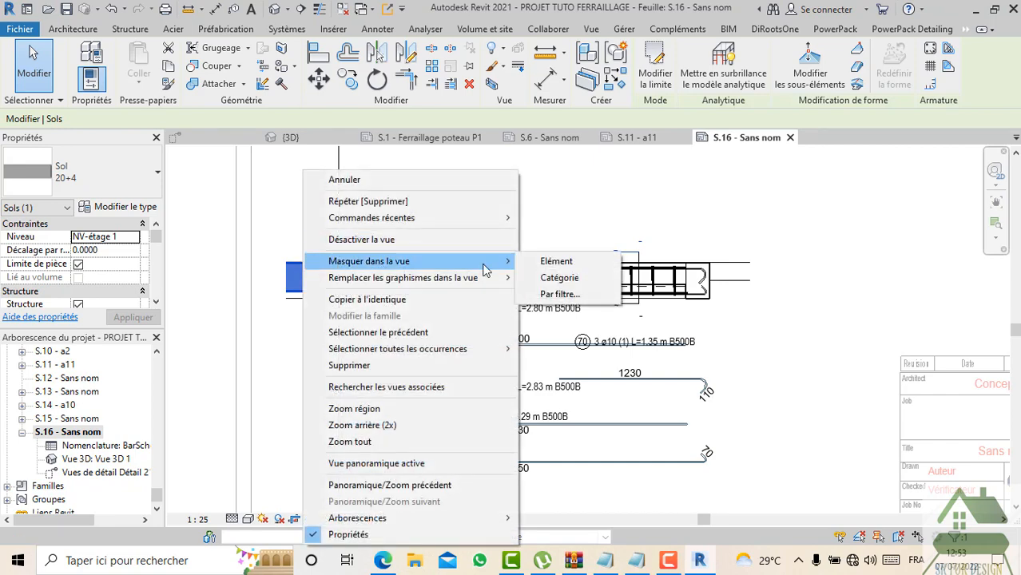
pyautogui.click(553, 262)
pyautogui.click(292, 284)
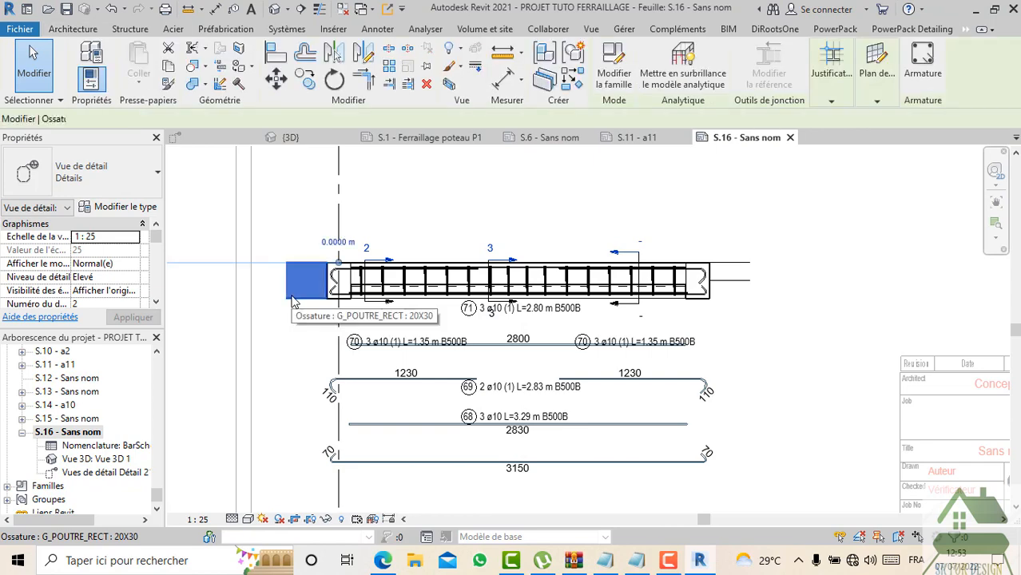
pyautogui.rightClick(293, 283)
pyautogui.moveTo(511, 262)
pyautogui.click(619, 266)
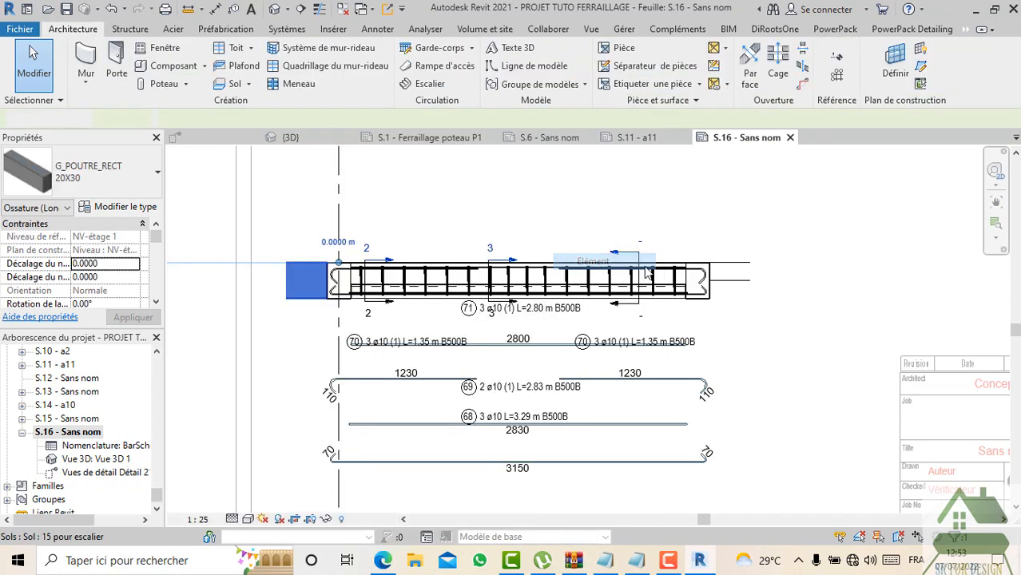
pyautogui.click(752, 281)
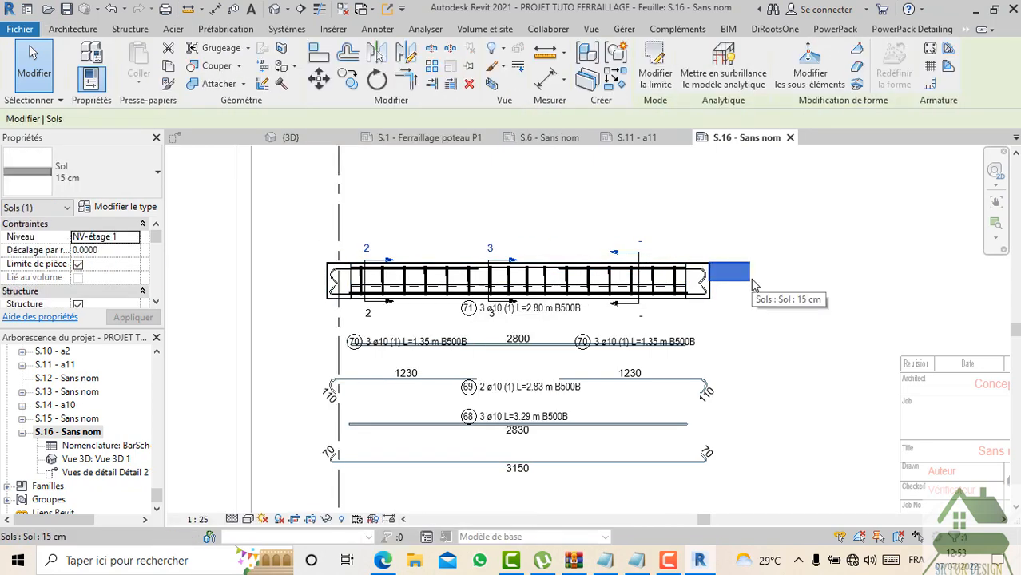
pyautogui.rightClick(753, 284)
pyautogui.click(747, 301)
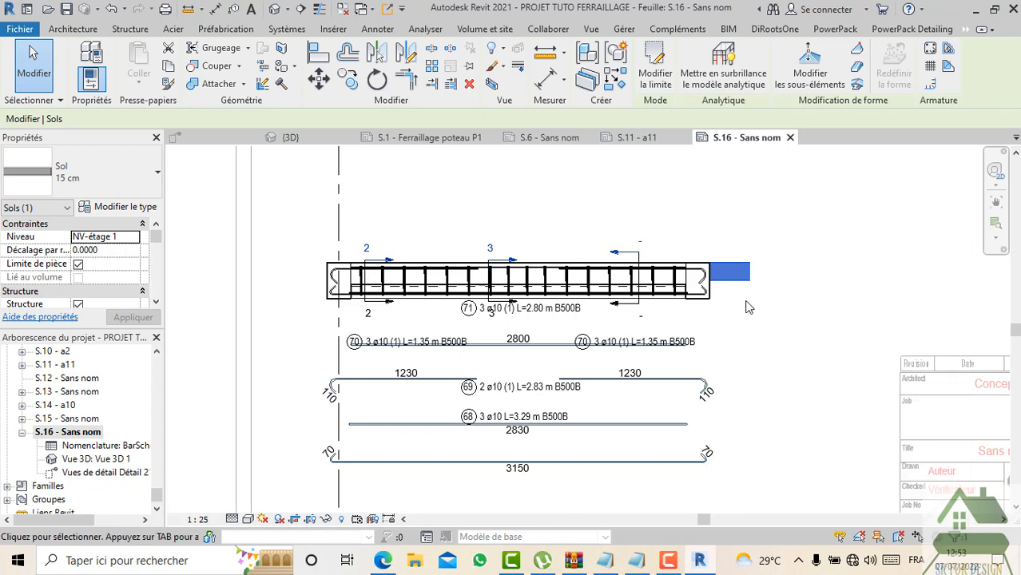
pyautogui.press('Escape')
pyautogui.scroll(2, 727, 287)
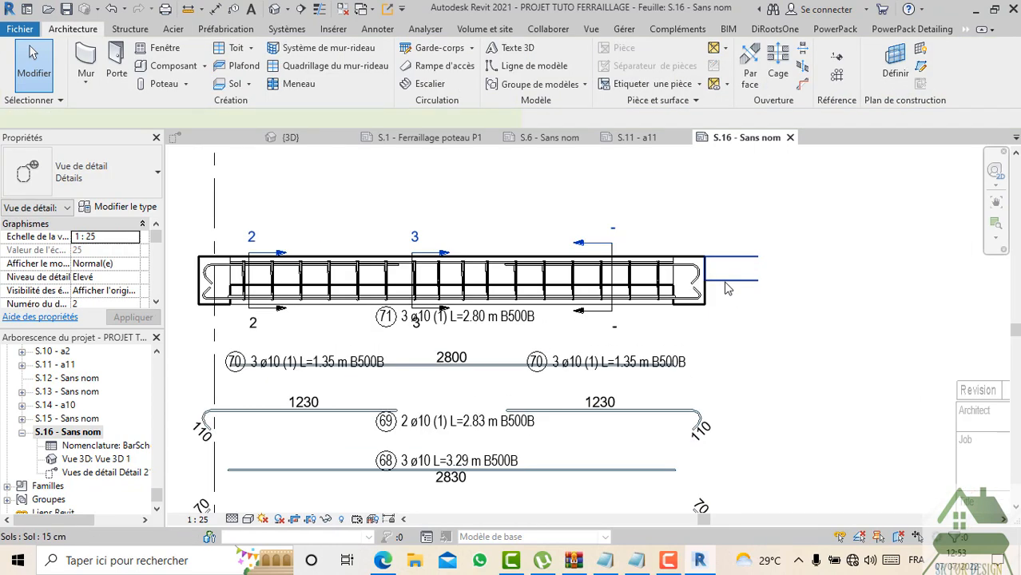
pyautogui.click(724, 282)
pyautogui.click(751, 295)
pyautogui.scroll(-2, 751, 294)
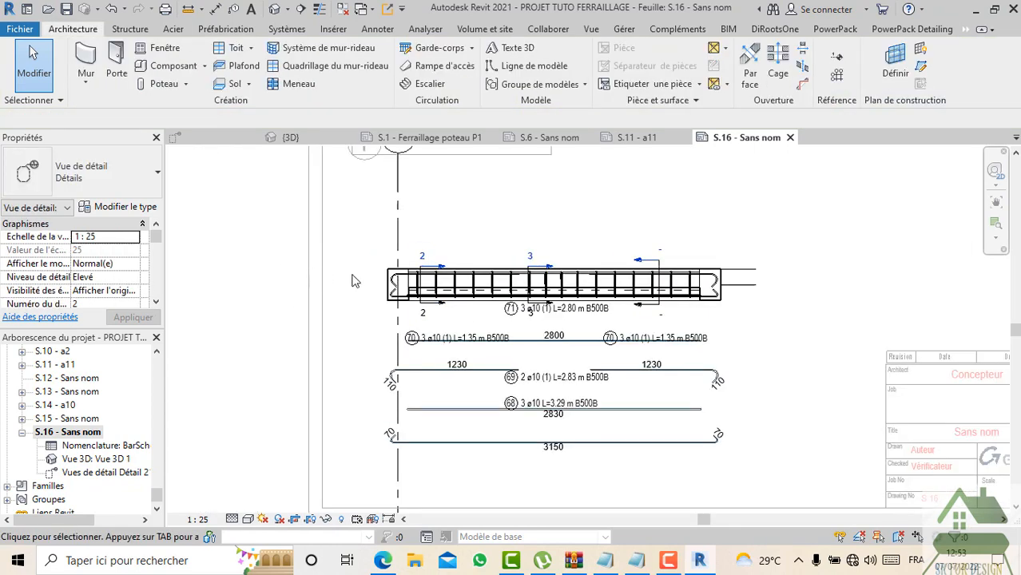
# Step: Examine the reinforcement elevation and the bar schedule on the sheet, including the schedule's Image column
pyautogui.scroll(-2, 288, 267)
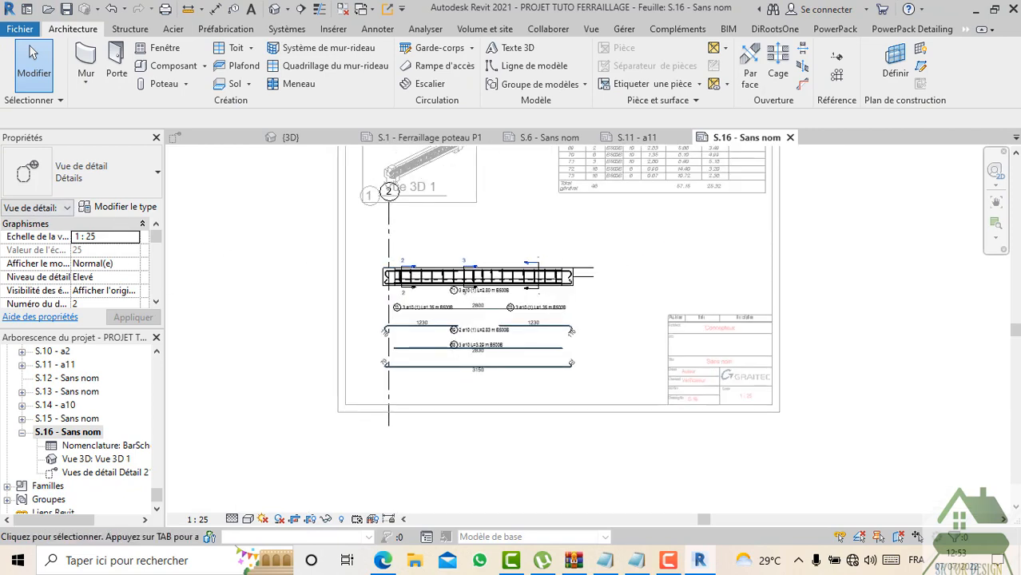
pyautogui.scroll(3, 567, 358)
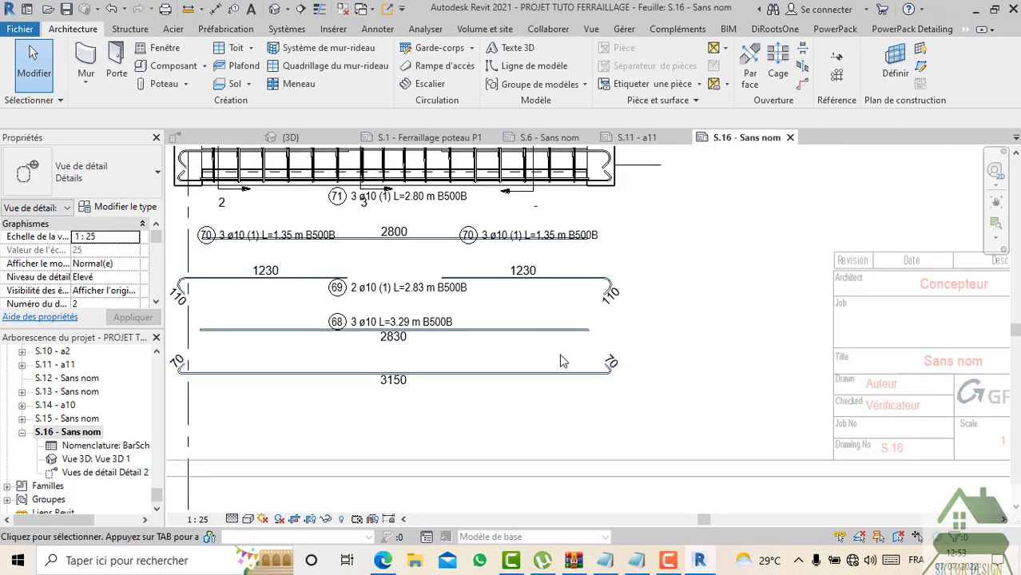
pyautogui.scroll(-1, 565, 358)
pyautogui.moveTo(641, 254); pyautogui.dragTo(629, 361, button='middle')
pyautogui.scroll(2, 808, 177)
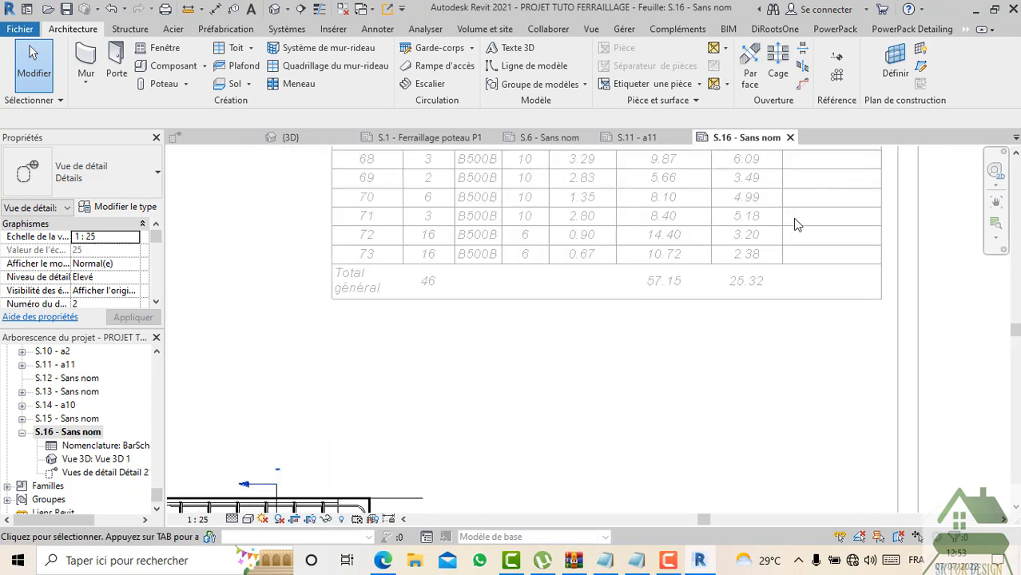
pyautogui.scroll(-3, 731, 299)
pyautogui.rightClick(639, 310)
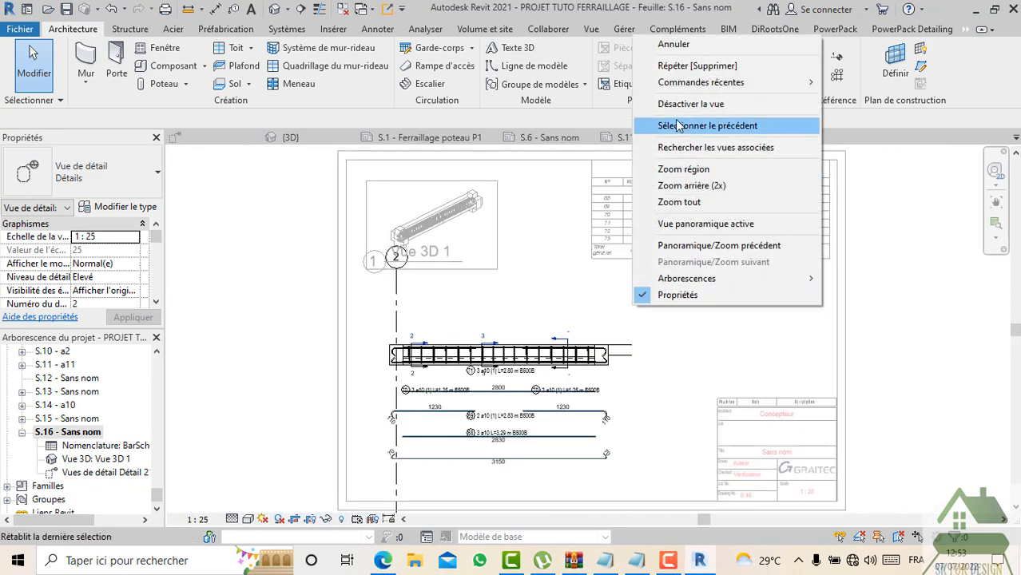
pyautogui.press('Escape')
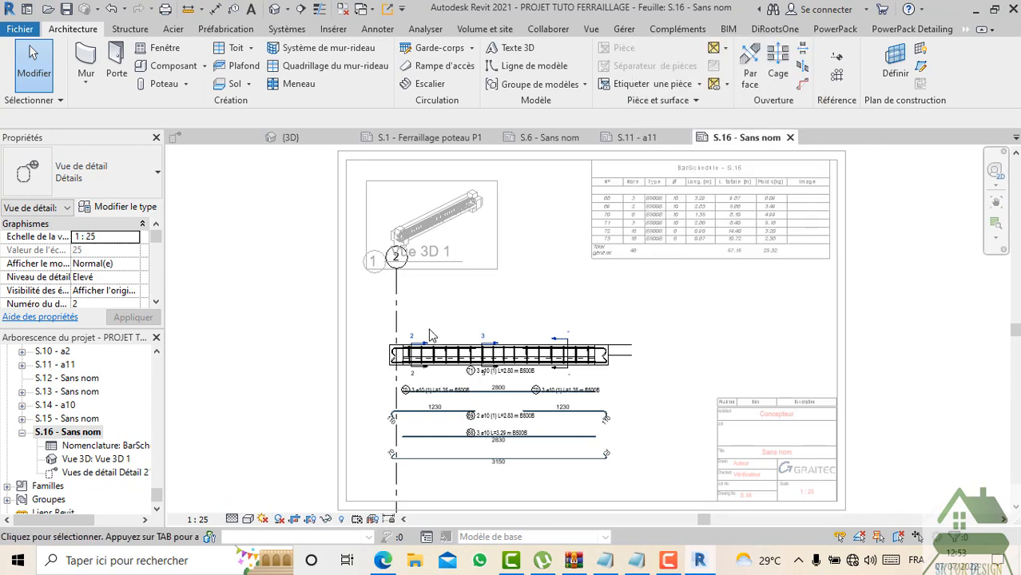
# Step: Select the whole beam elevation with its reinforcement and generate the bar shape diagrams for the schedule with Schéma de nomenclature
pyautogui.scroll(2, 360, 347)
pyautogui.moveTo(337, 324); pyautogui.dragTo(748, 413)
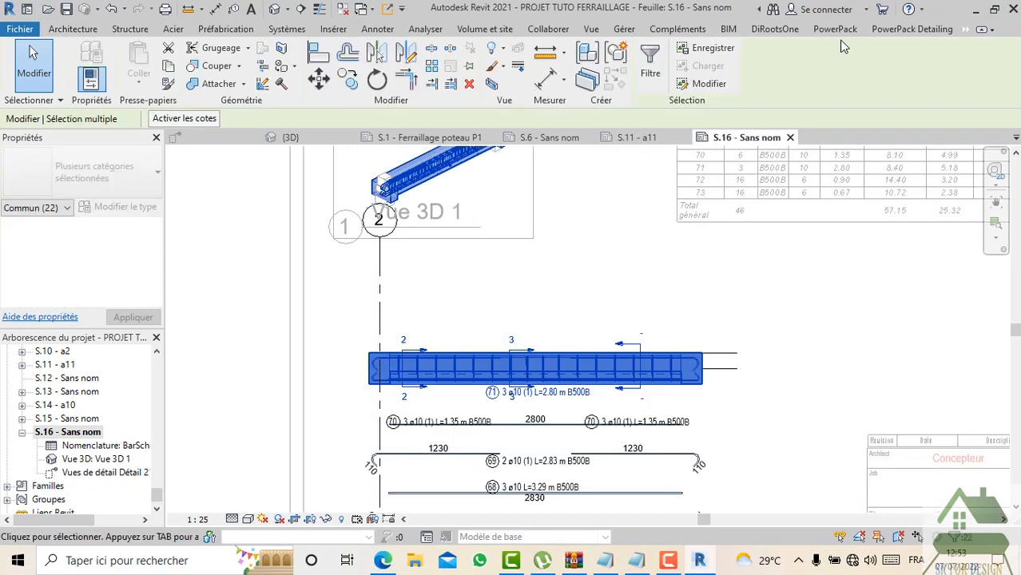
pyautogui.click(900, 32)
pyautogui.click(885, 100)
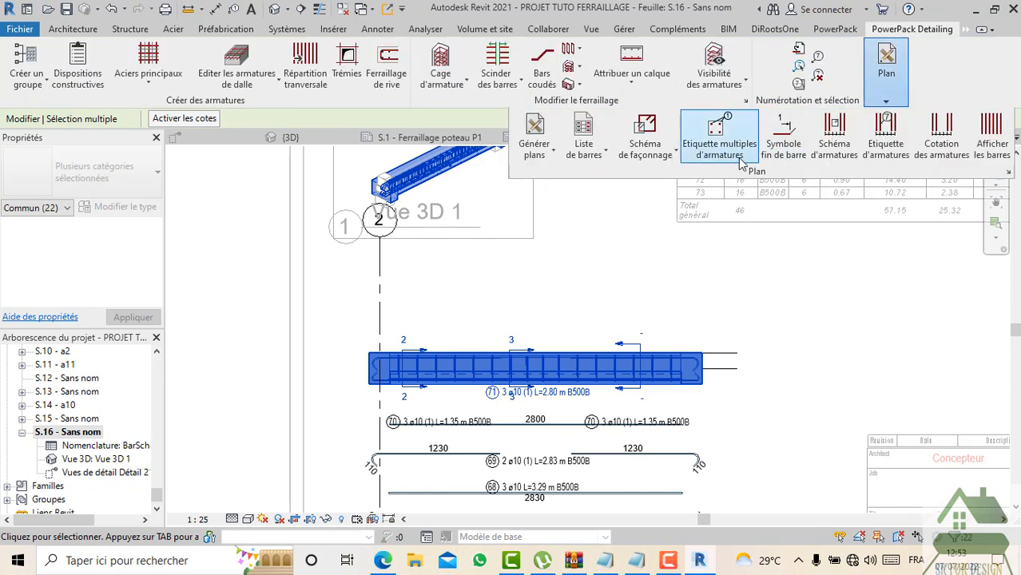
pyautogui.click(605, 154)
pyautogui.click(606, 217)
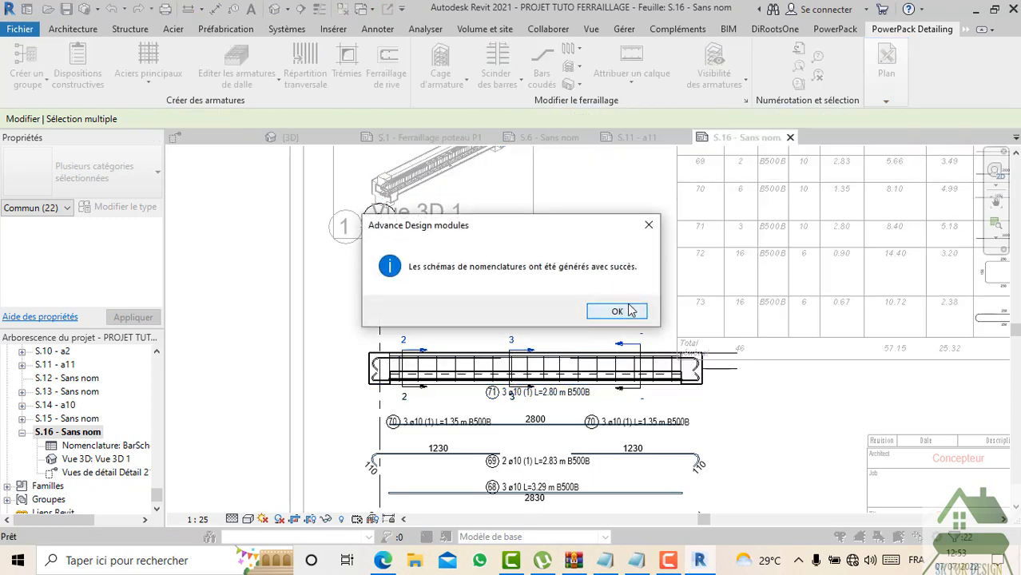
pyautogui.click(617, 311)
# Step: Deactivate the beam elevation view and check the bar shape images in the BarSchedule - S.16 table
pyautogui.scroll(-3, 692, 286)
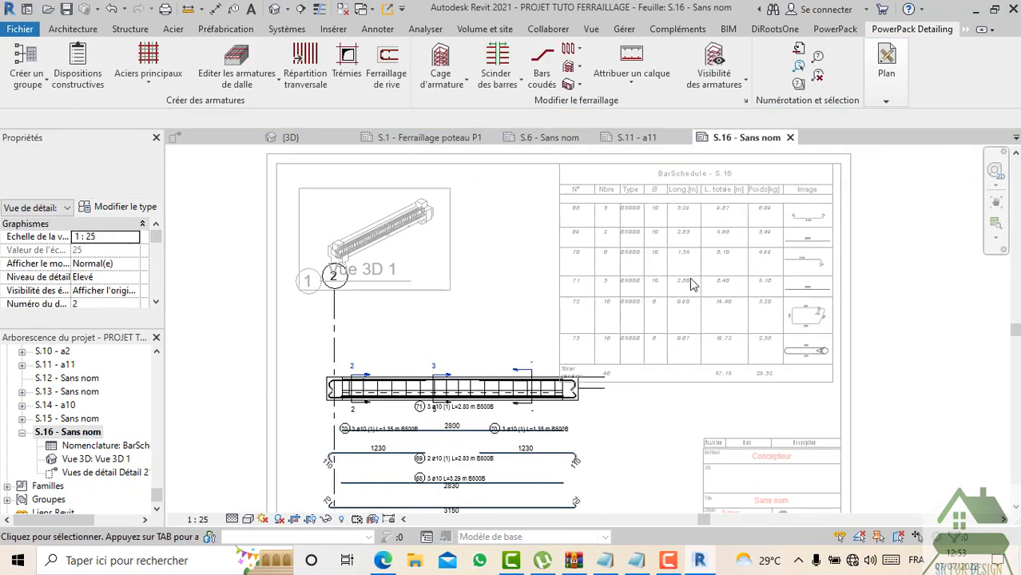
pyautogui.scroll(5, 692, 286)
pyautogui.scroll(-5, 549, 345)
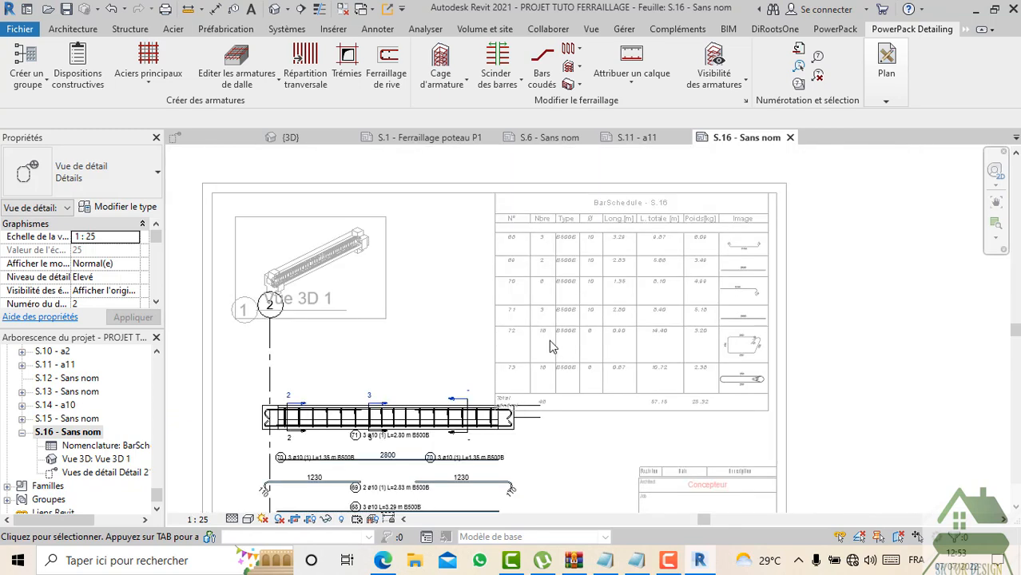
pyautogui.rightClick(488, 302)
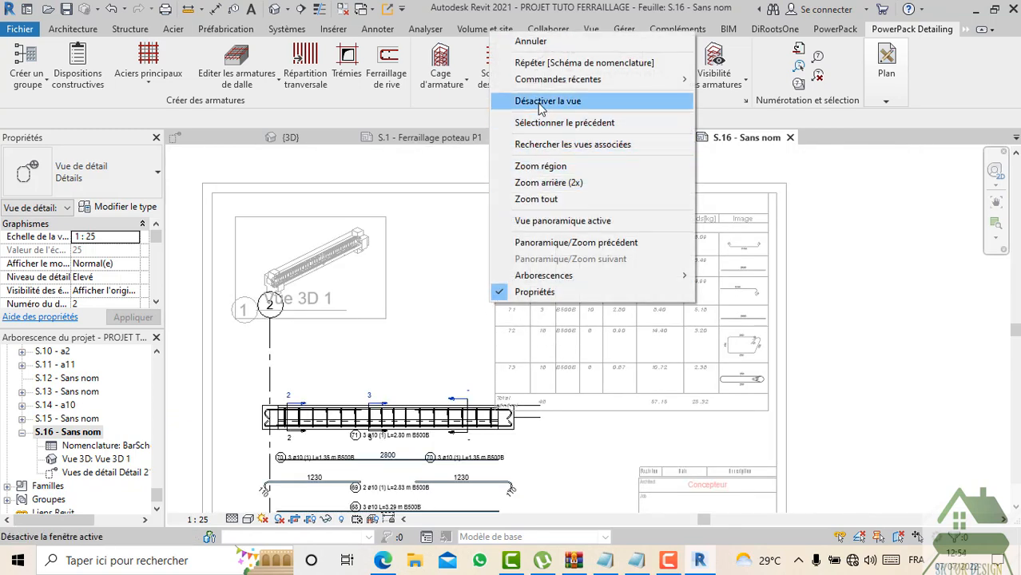
pyautogui.click(587, 98)
pyautogui.click(648, 323)
pyautogui.scroll(5, 729, 279)
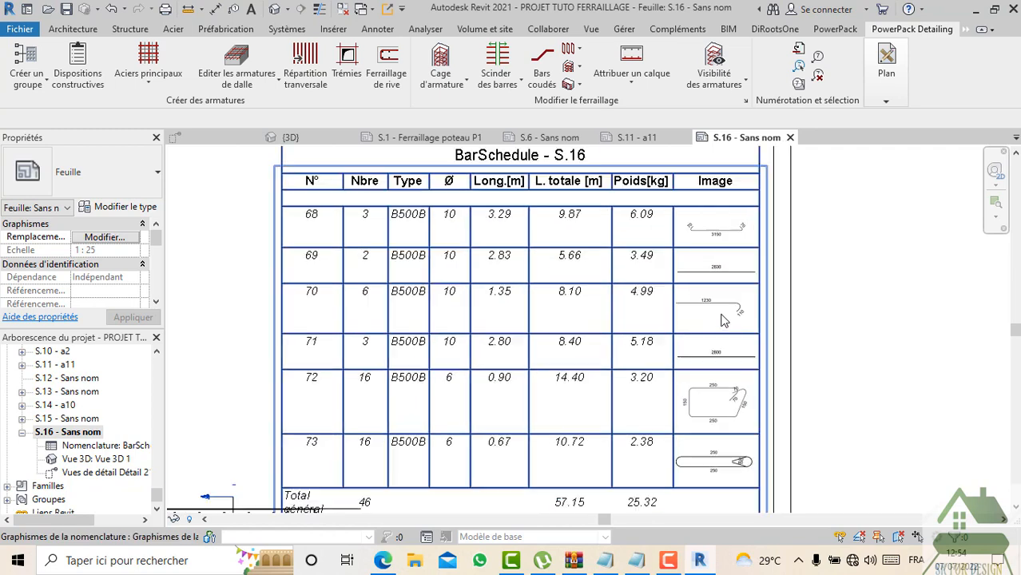
pyautogui.scroll(-5, 715, 286)
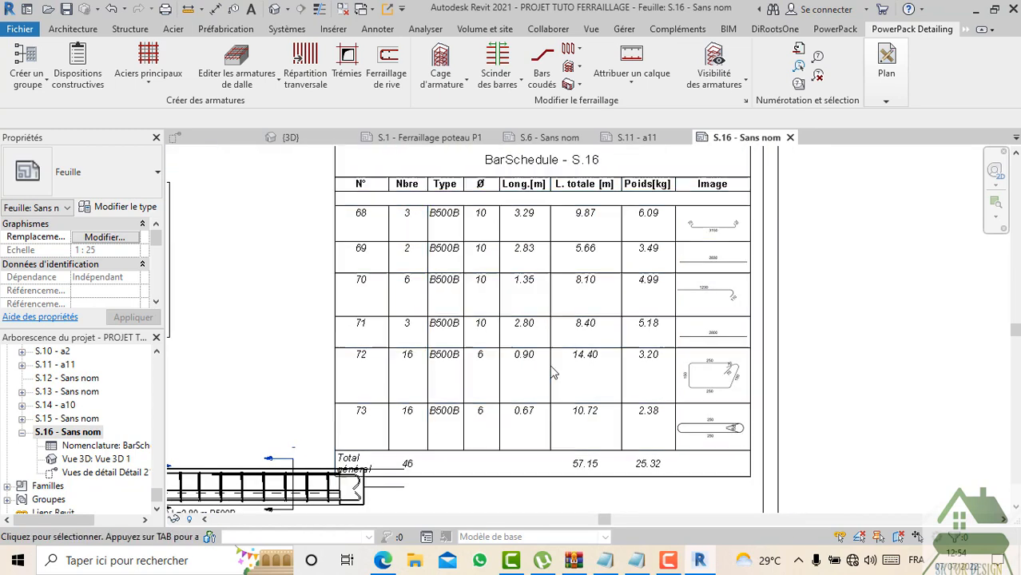
pyautogui.moveTo(557, 382); pyautogui.dragTo(757, 303, button='middle')
# Step: Move the beam elevation viewport left and slightly down on the sheet, clear of the bar schedule
pyautogui.click(521, 376)
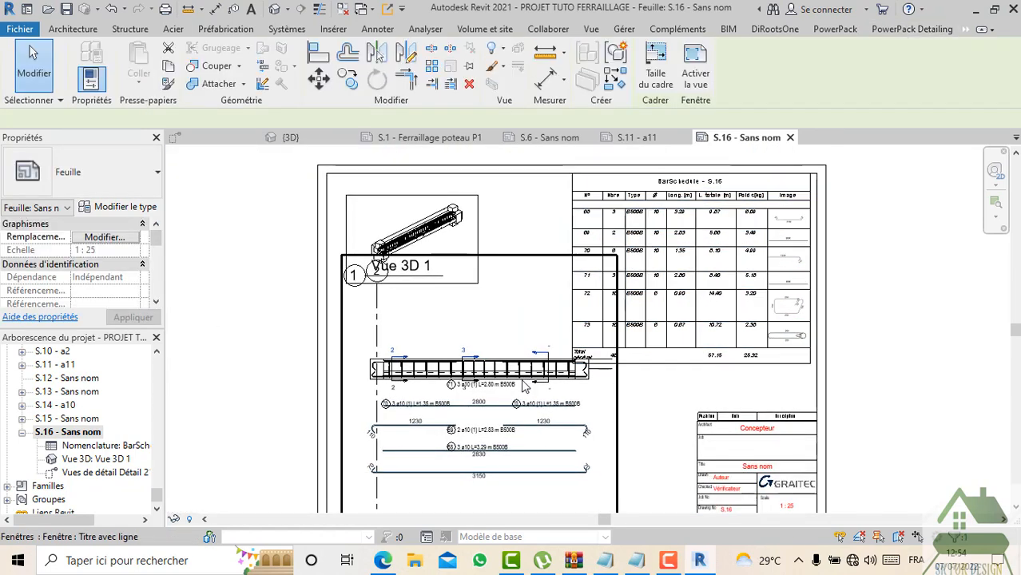
pyautogui.scroll(2, 520, 374)
pyautogui.moveTo(516, 375)
pyautogui.mouseDown()
pyautogui.moveTo(457, 369)
pyautogui.moveTo(499, 365)
pyautogui.mouseUp()
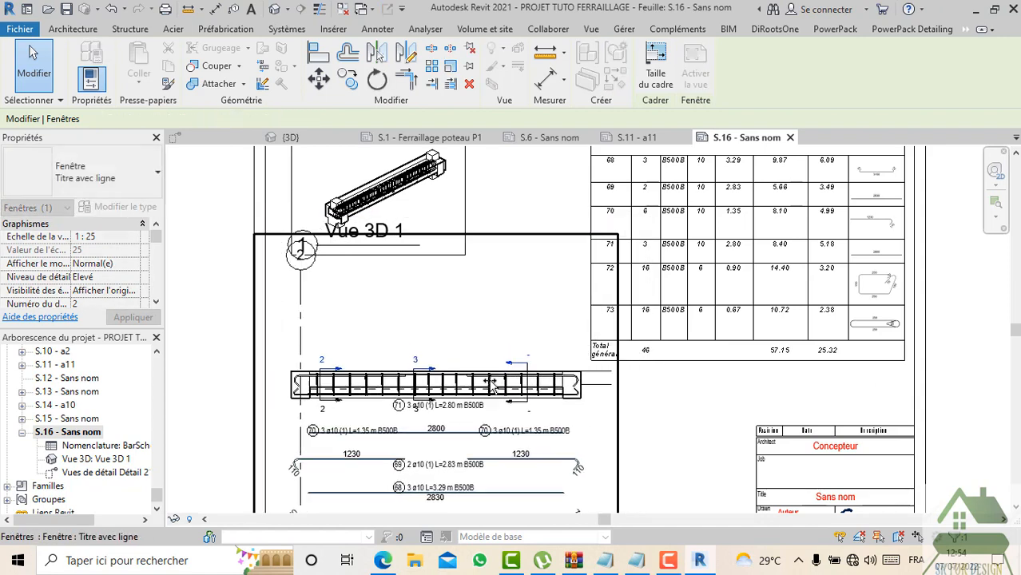
pyautogui.scroll(-4, 481, 333)
pyautogui.press('Escape')
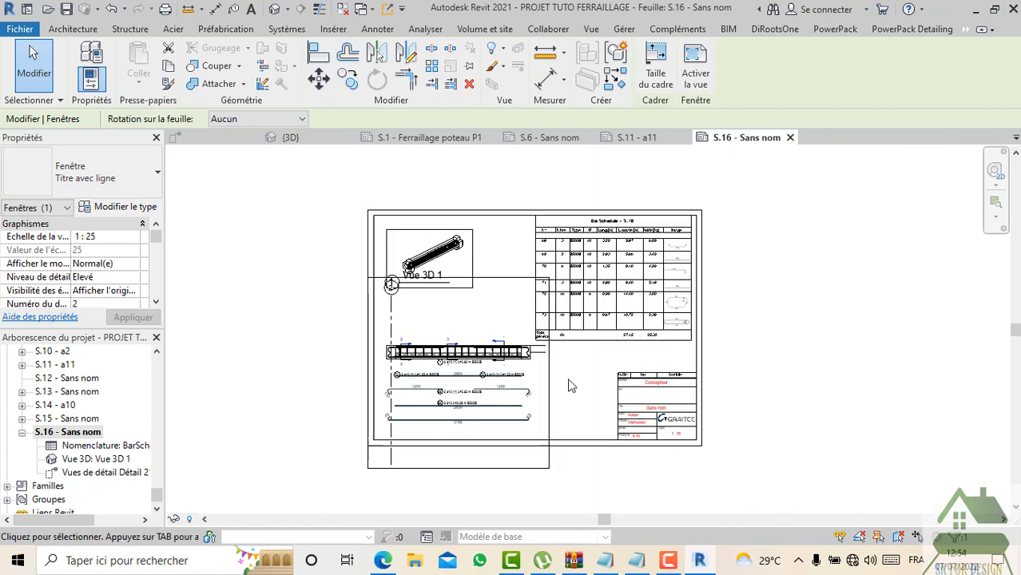
# Step: Open the view behind the unnumbered section mark near the beam's right end and examine the beam's cross-section at level NV-étage 1
pyautogui.scroll(2, 507, 383)
pyautogui.scroll(1, 507, 383)
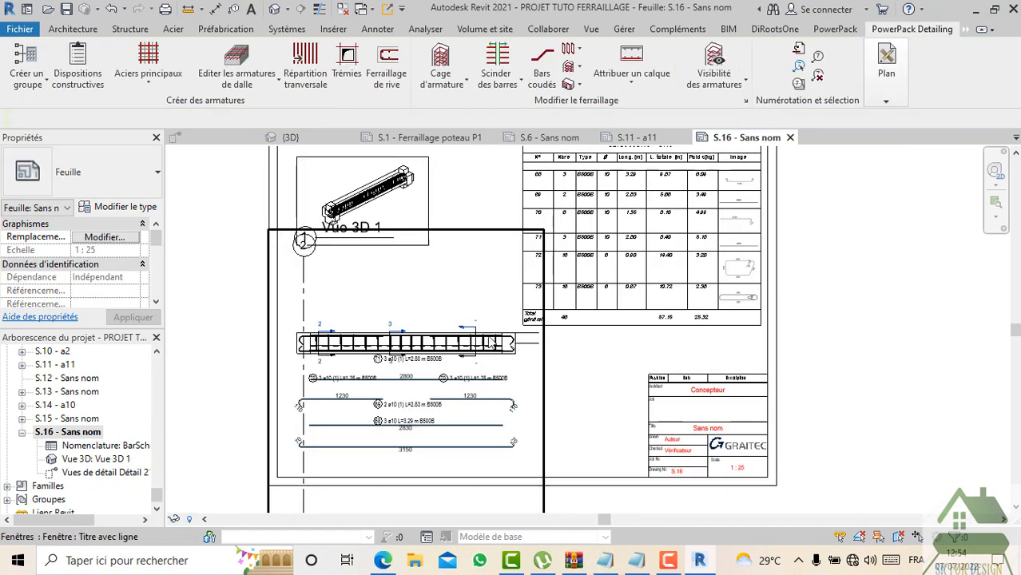
pyautogui.scroll(1, 452, 331)
pyautogui.scroll(1, 451, 332)
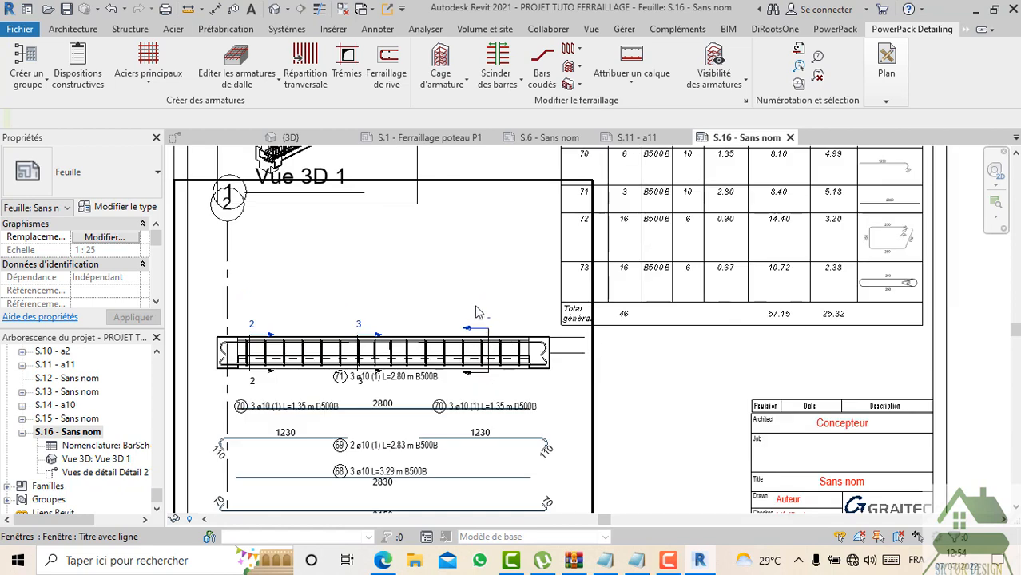
pyautogui.doubleClick(472, 328)
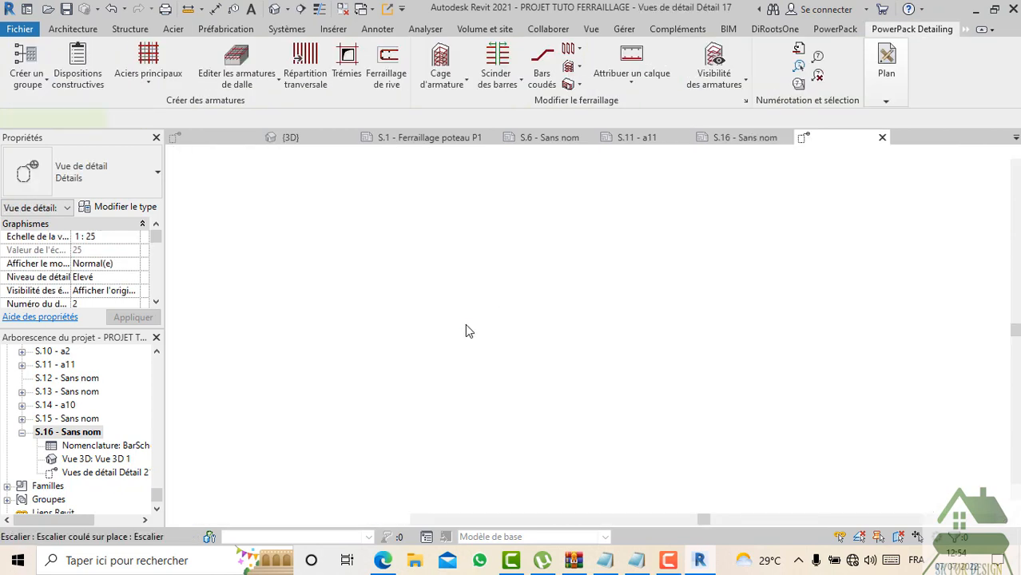
pyautogui.click(615, 278)
pyautogui.scroll(1, 615, 270)
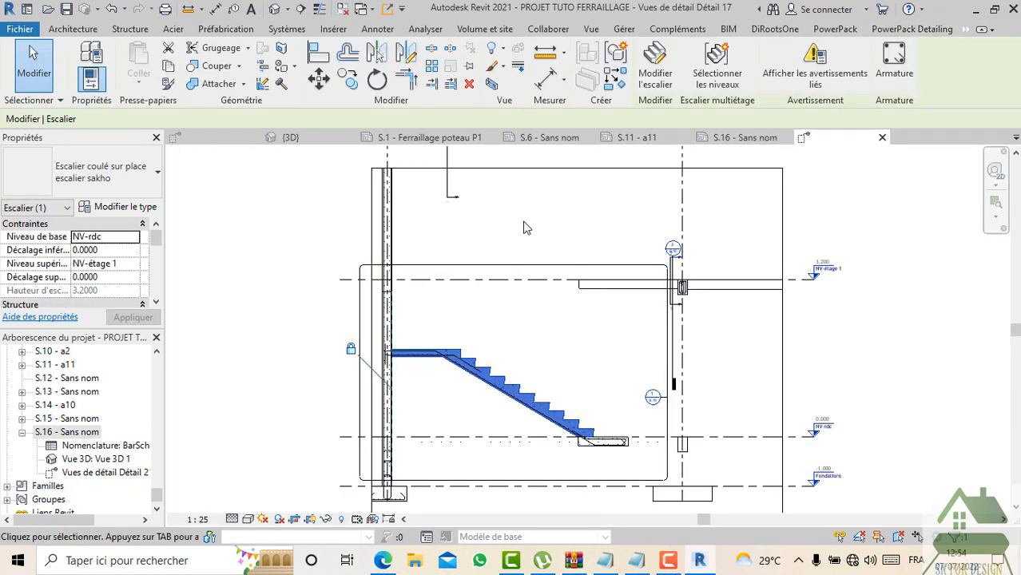
pyautogui.scroll(8, 687, 283)
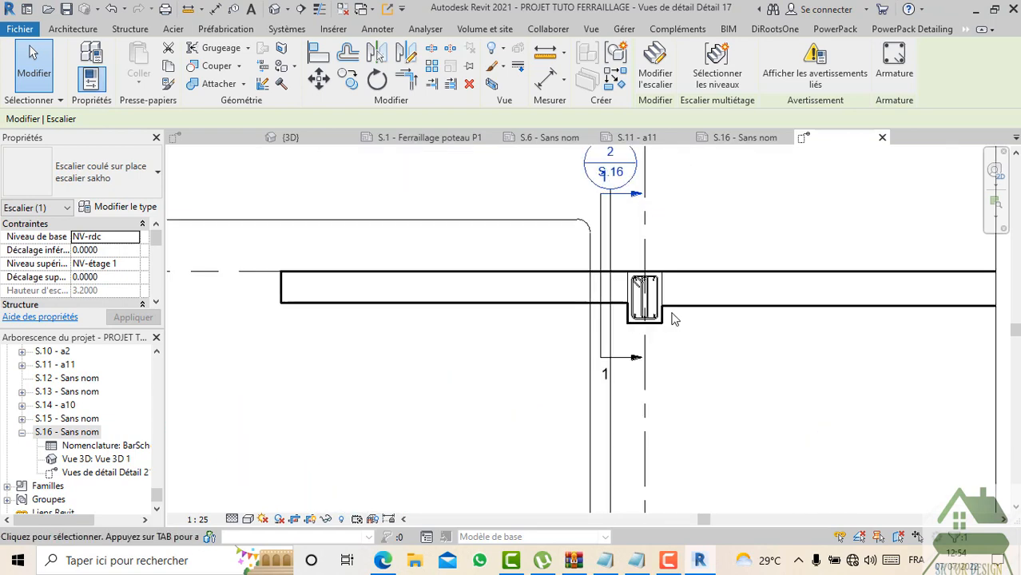
pyautogui.scroll(-6, 639, 267)
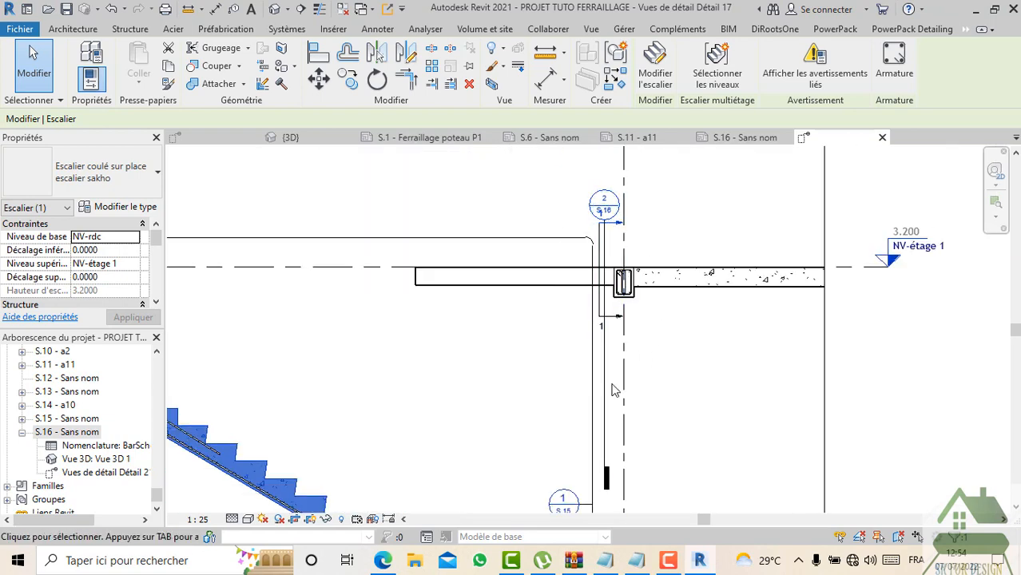
# Step: Close the beam cross-section detail view and return to sheet S.16
pyautogui.scroll(-3, 590, 355)
pyautogui.scroll(-2, 591, 386)
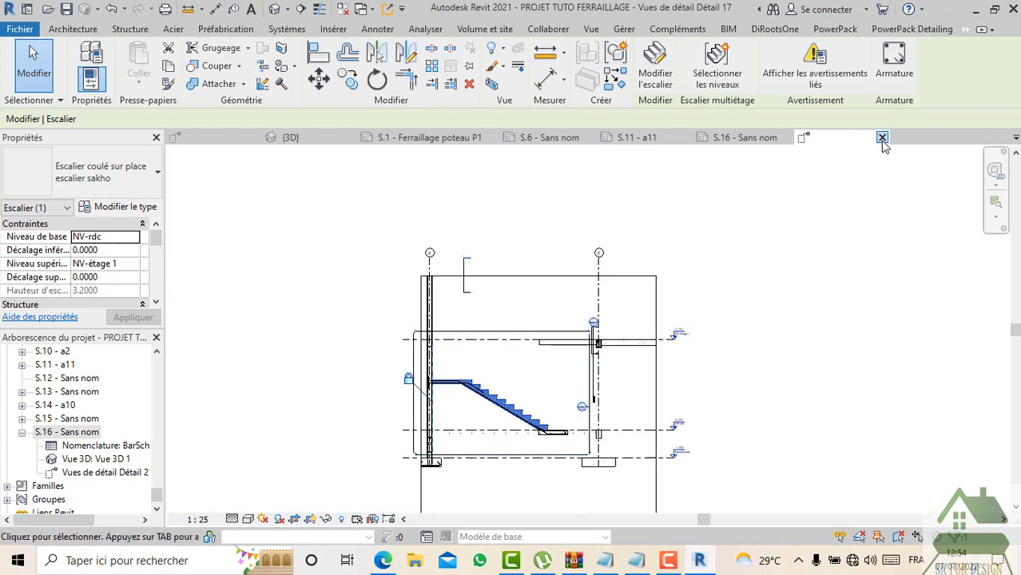
pyautogui.click(882, 137)
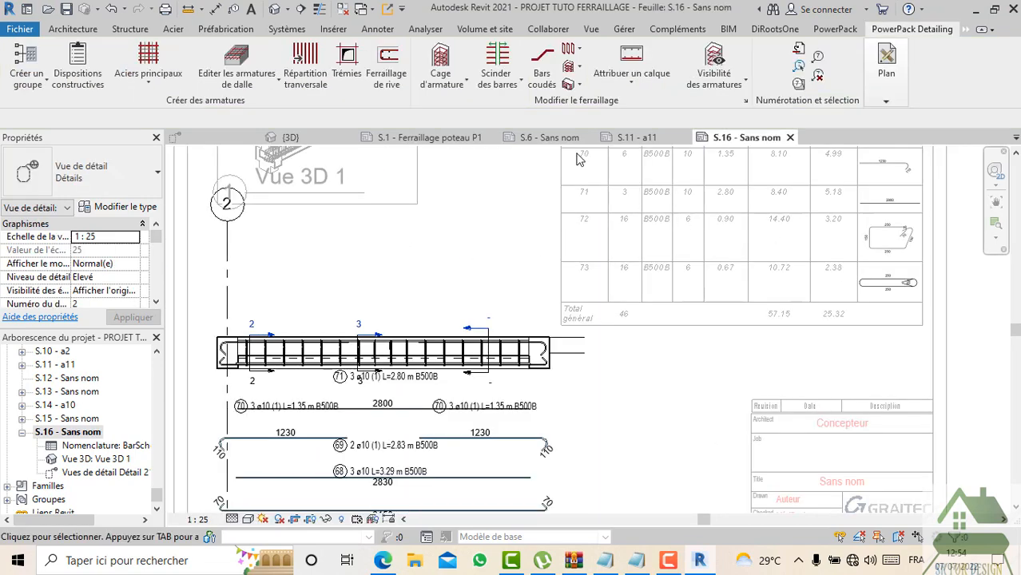
# Step: Review the view, schedule and sheet settings of the Ossature drawing template Configuration 1, and leave them as they are
pyautogui.click(886, 92)
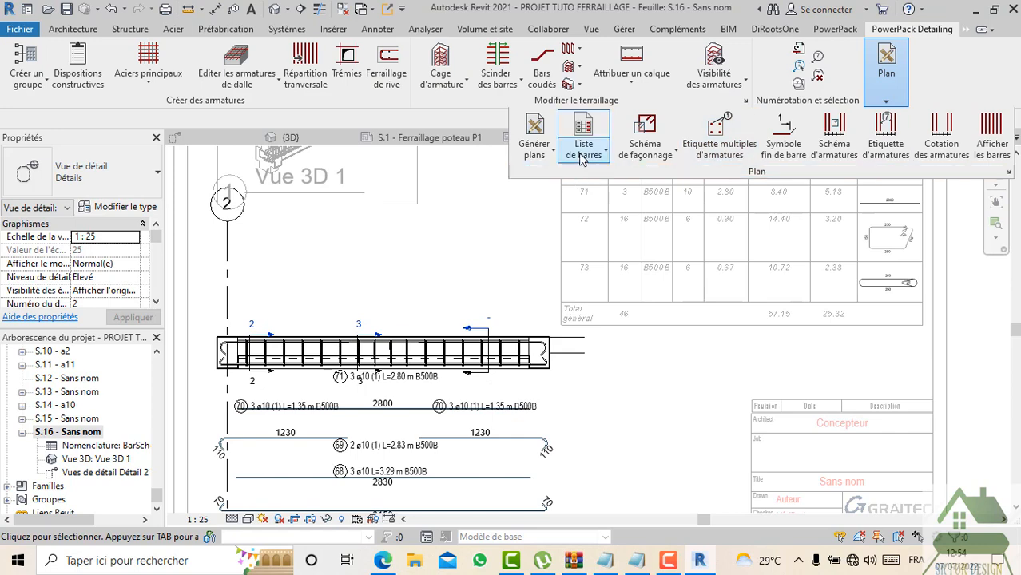
pyautogui.click(553, 153)
pyautogui.click(546, 217)
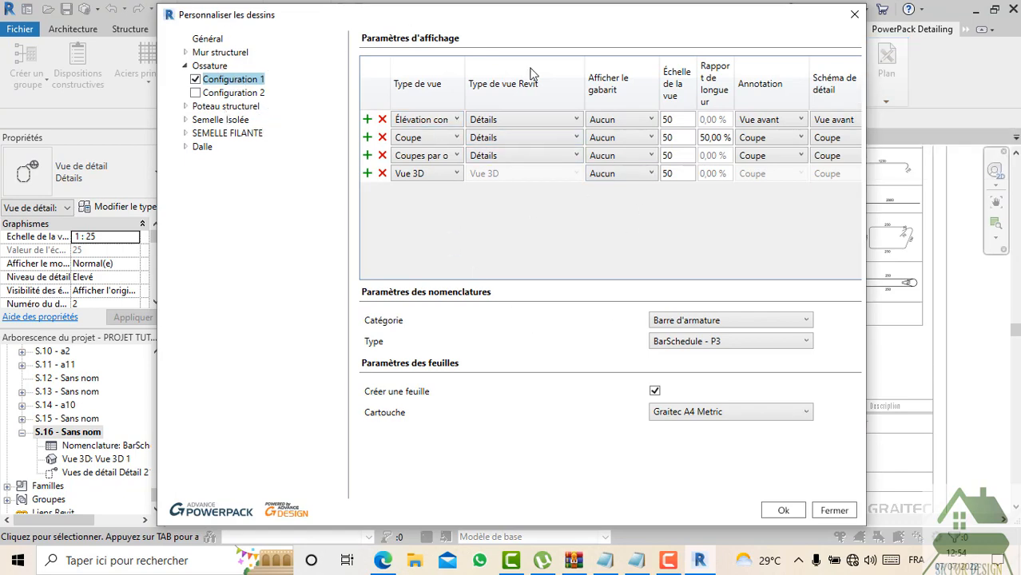
pyautogui.click(854, 15)
# Step: Deactivate the beam elevation view on sheet S.16
pyautogui.scroll(-2, 526, 264)
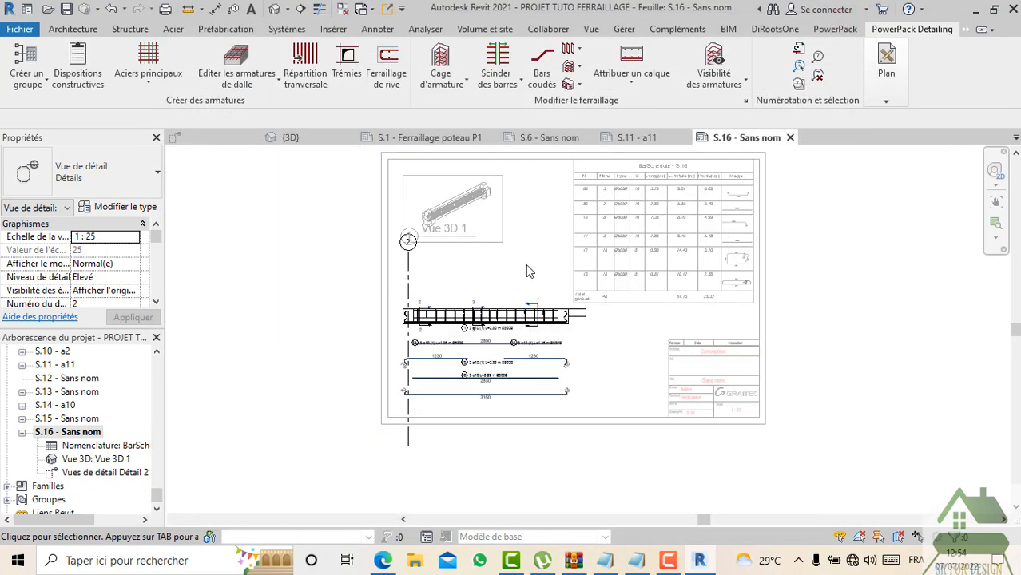
pyautogui.rightClick(526, 264)
pyautogui.click(559, 335)
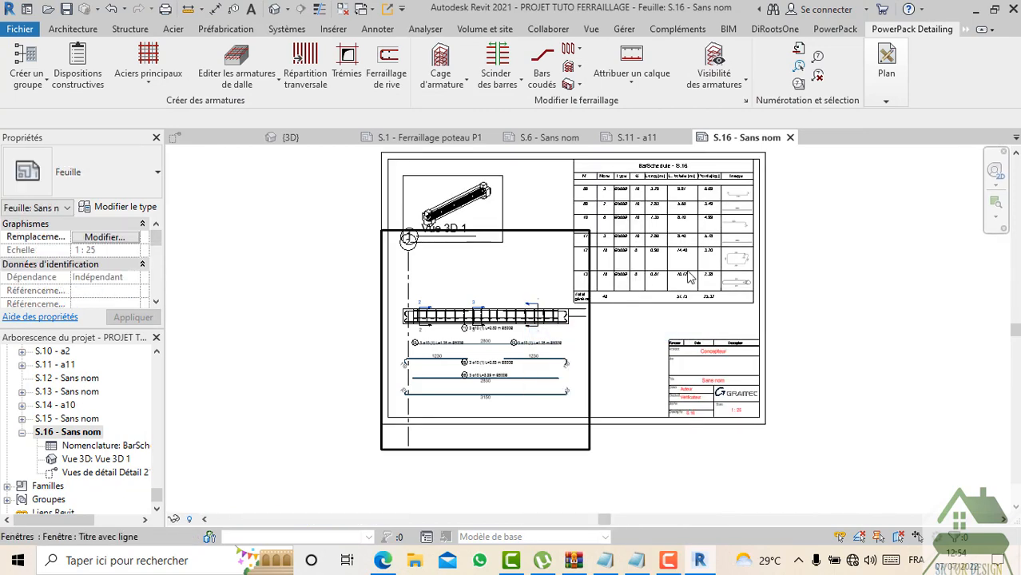
# Step: Set the scale factor (Facteur de mise à l'échelle) of the bar details to 0,5 in the rebar configuration
pyautogui.scroll(-2, 522, 262)
pyautogui.click(901, 102)
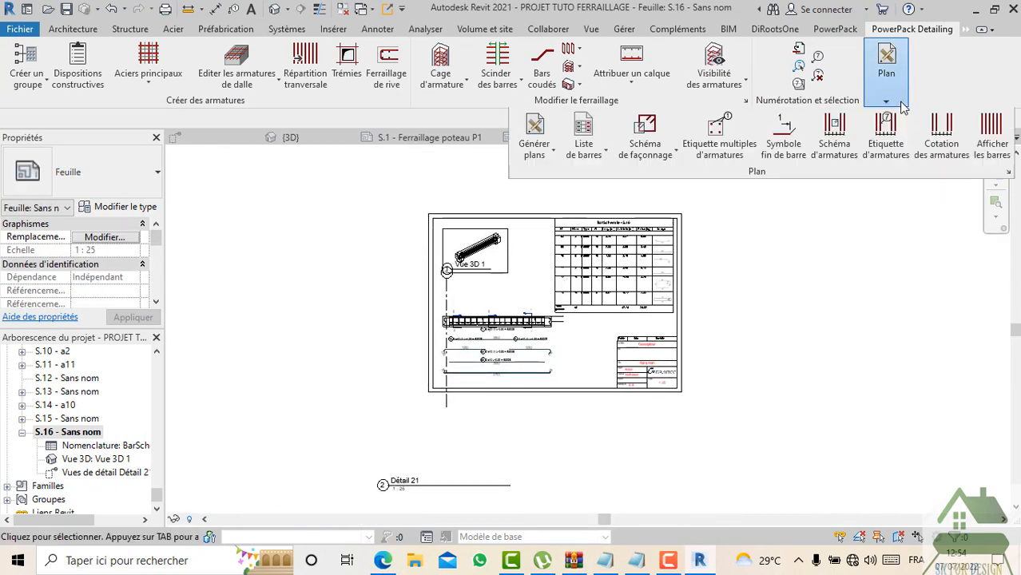
pyautogui.click(1007, 173)
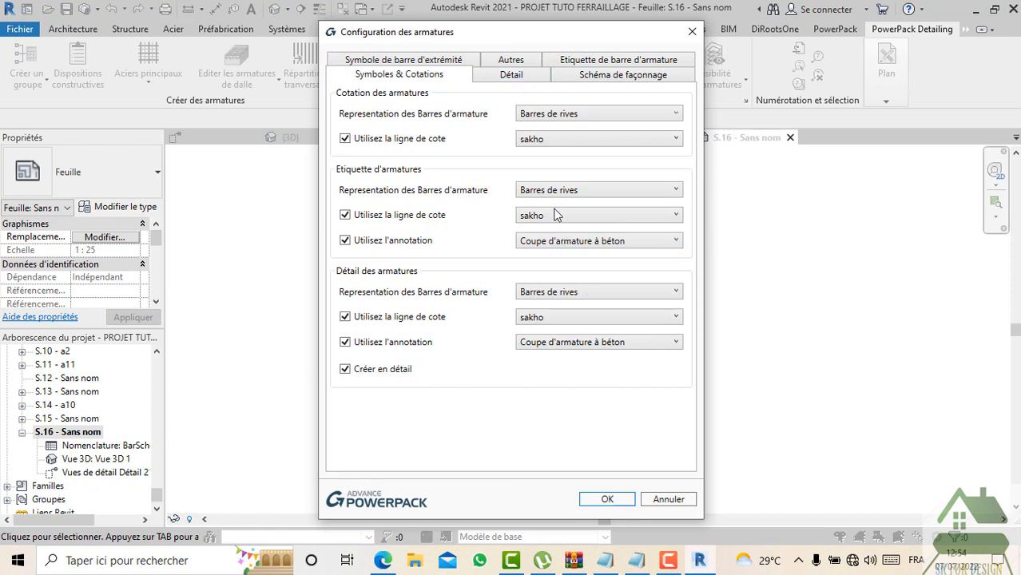
pyautogui.click(520, 79)
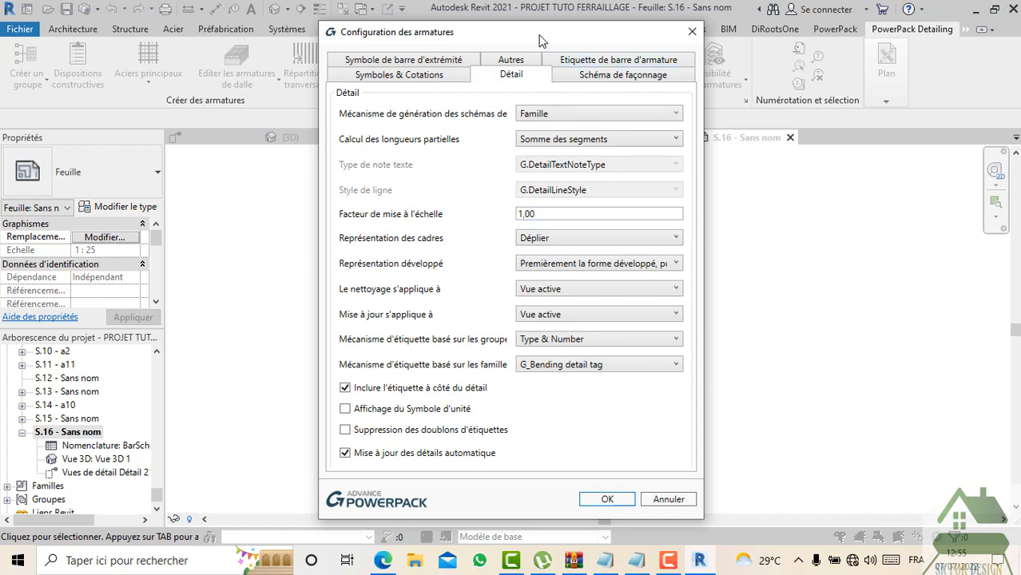
pyautogui.moveTo(539, 40); pyautogui.dragTo(919, 99)
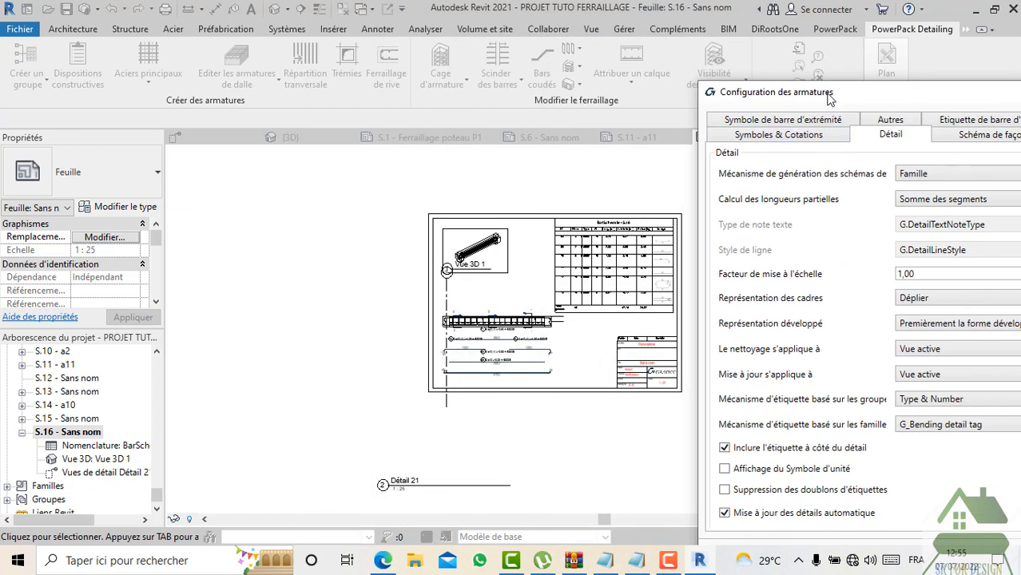
pyautogui.moveTo(830, 101); pyautogui.dragTo(507, 61)
pyautogui.moveTo(597, 237); pyautogui.dragTo(574, 236)
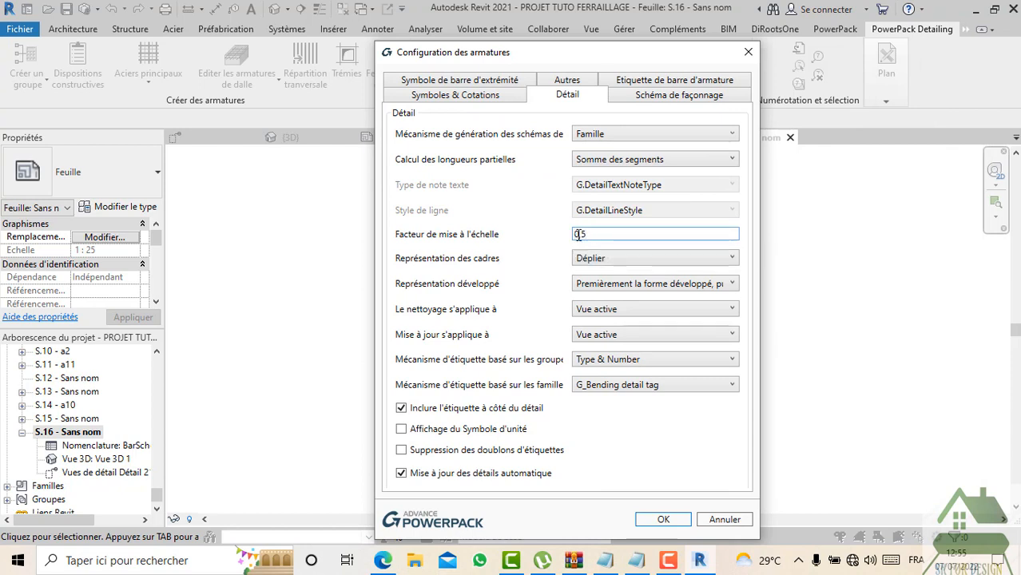
# Step: Review the bar tag, numbering update, end symbol and Schéma de façonnage settings, and apply the rebar configuration
pyautogui.click(671, 83)
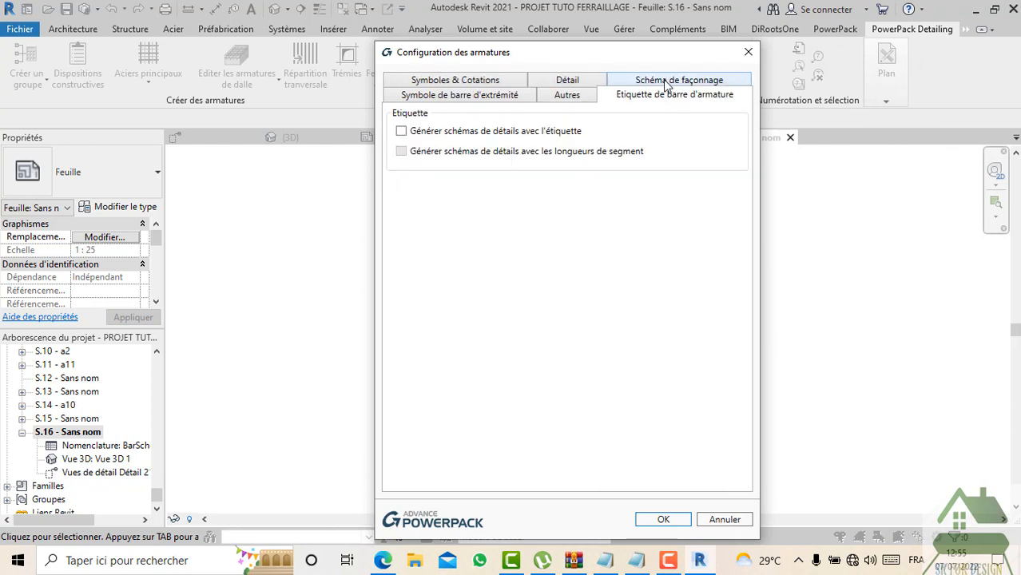
pyautogui.click(585, 99)
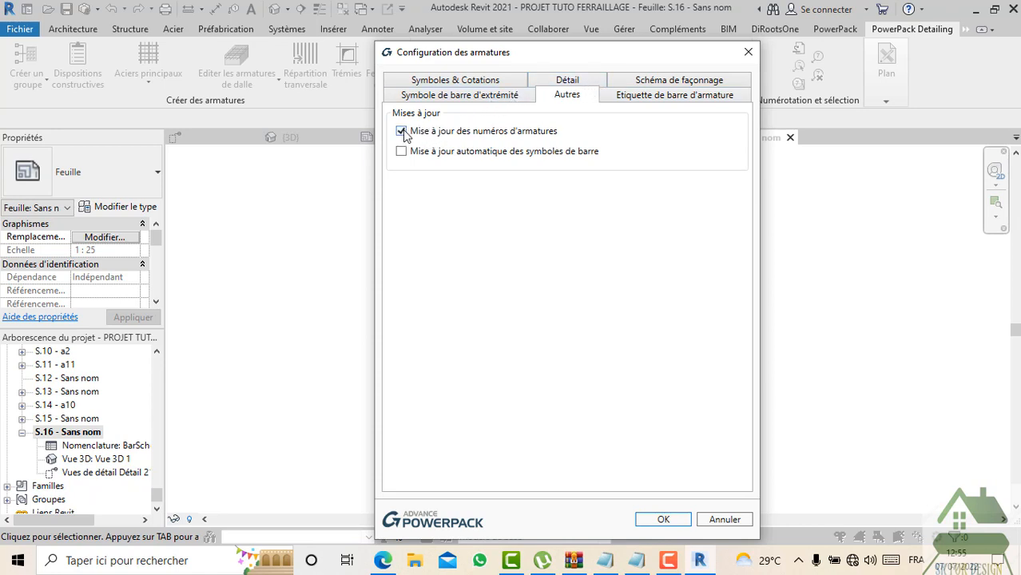
pyautogui.click(469, 100)
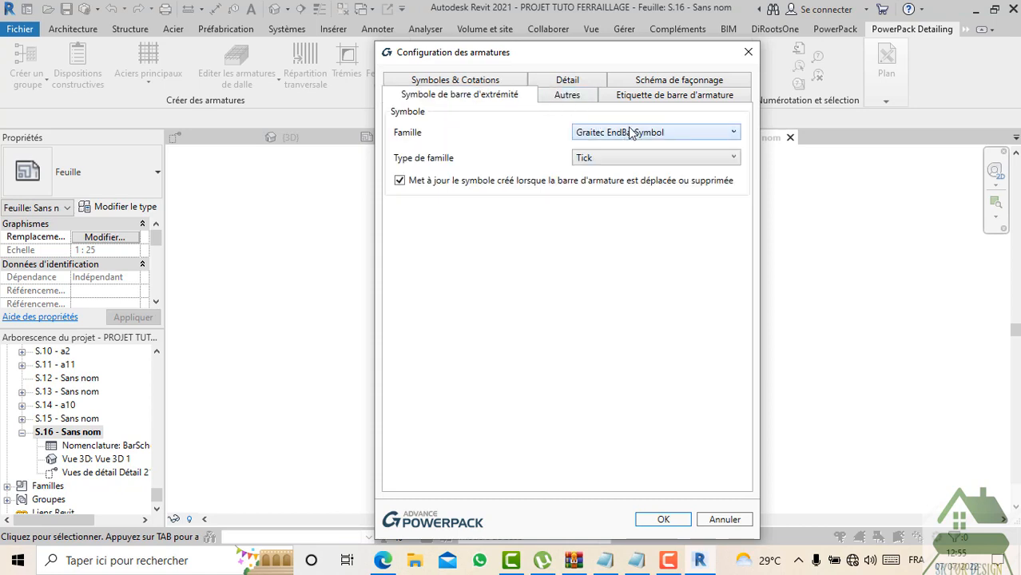
pyautogui.click(655, 85)
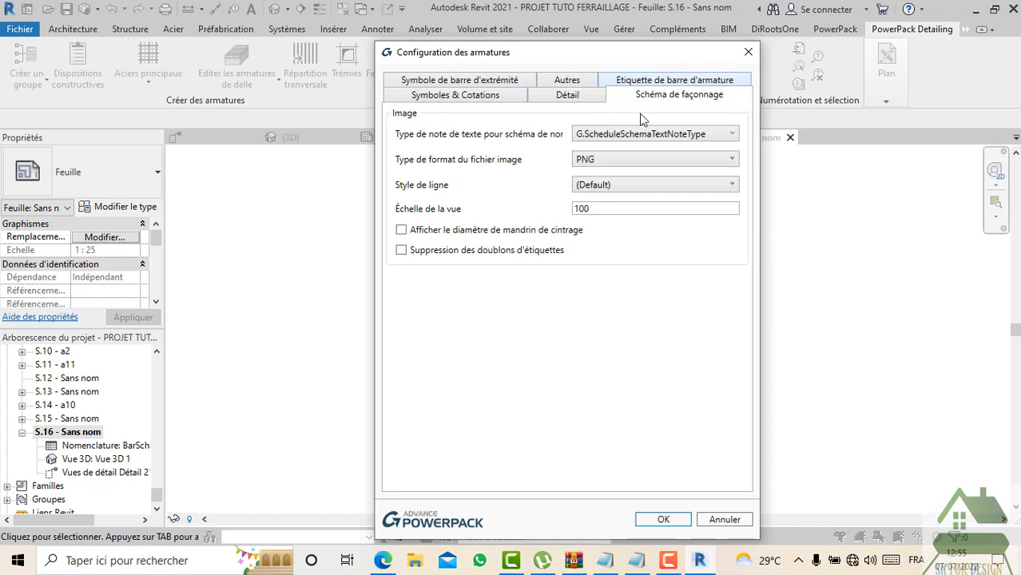
pyautogui.doubleClick(591, 210)
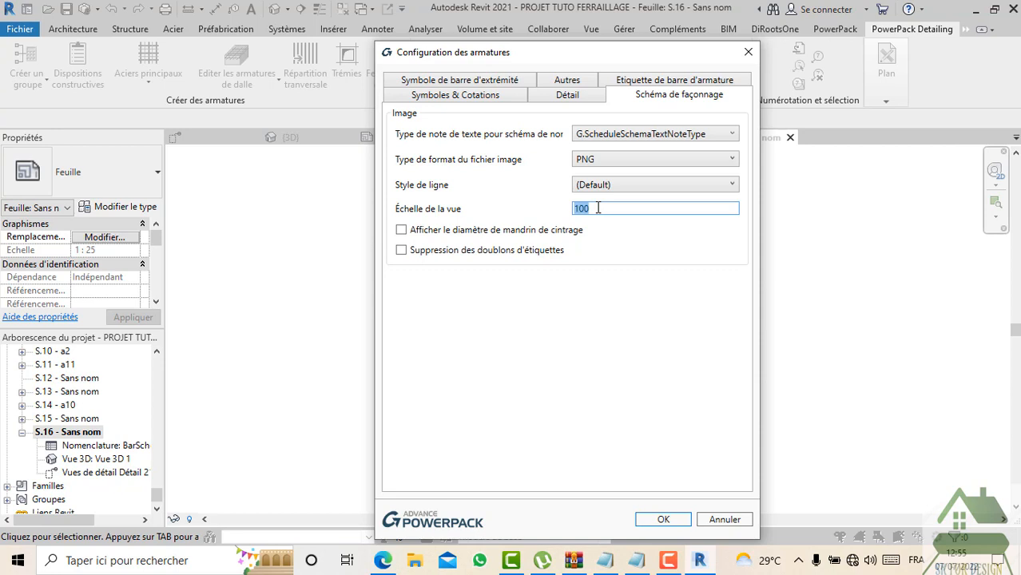
pyautogui.click(663, 519)
# Step: Activate the beam elevation view on the sheet and update its bending details with Schéma de façonnage's Mise à jour
pyautogui.scroll(5, 551, 350)
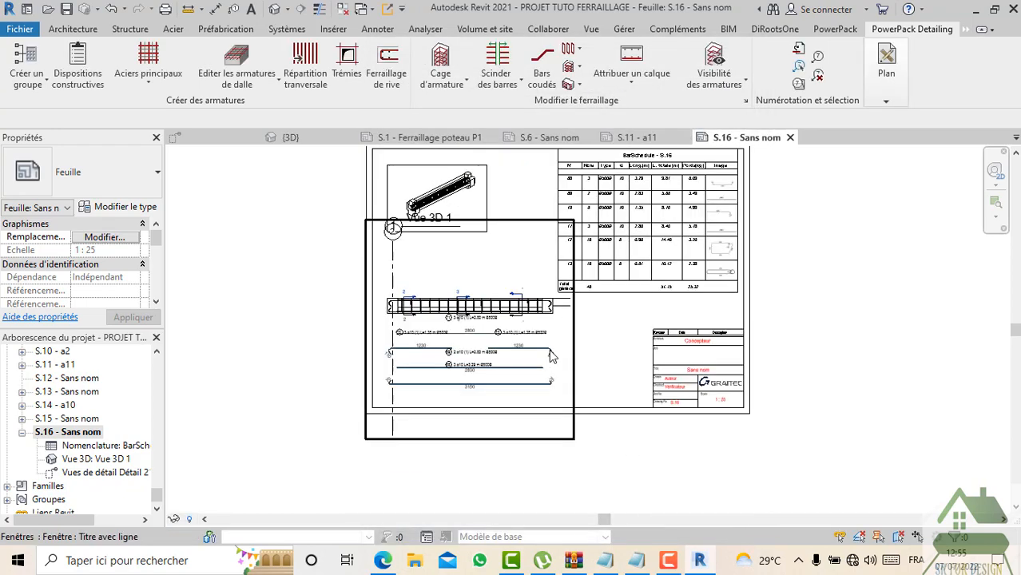
pyautogui.doubleClick(553, 348)
pyautogui.scroll(3, 493, 332)
pyautogui.scroll(1, 495, 341)
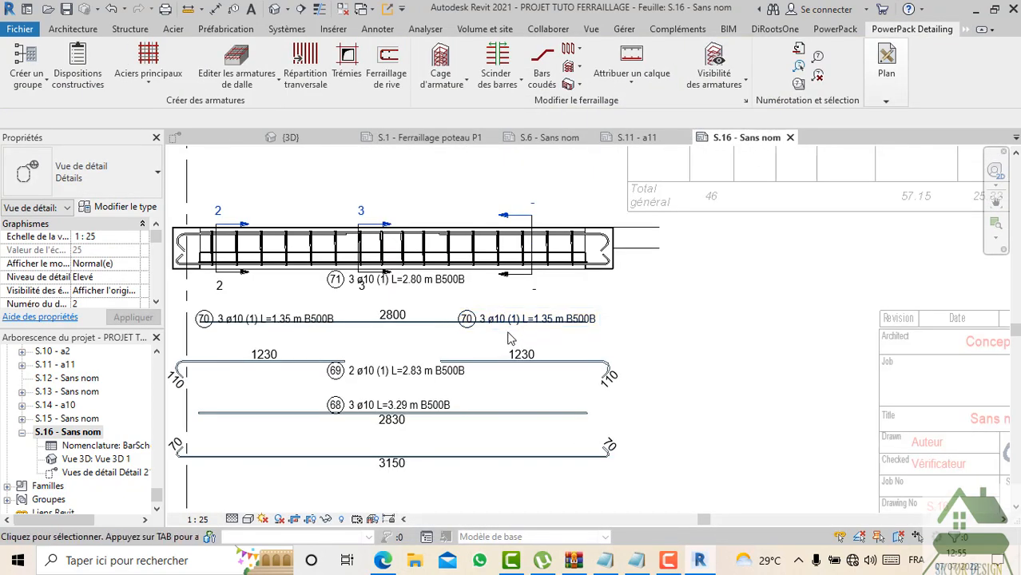
pyautogui.scroll(-1, 496, 342)
pyautogui.click(886, 102)
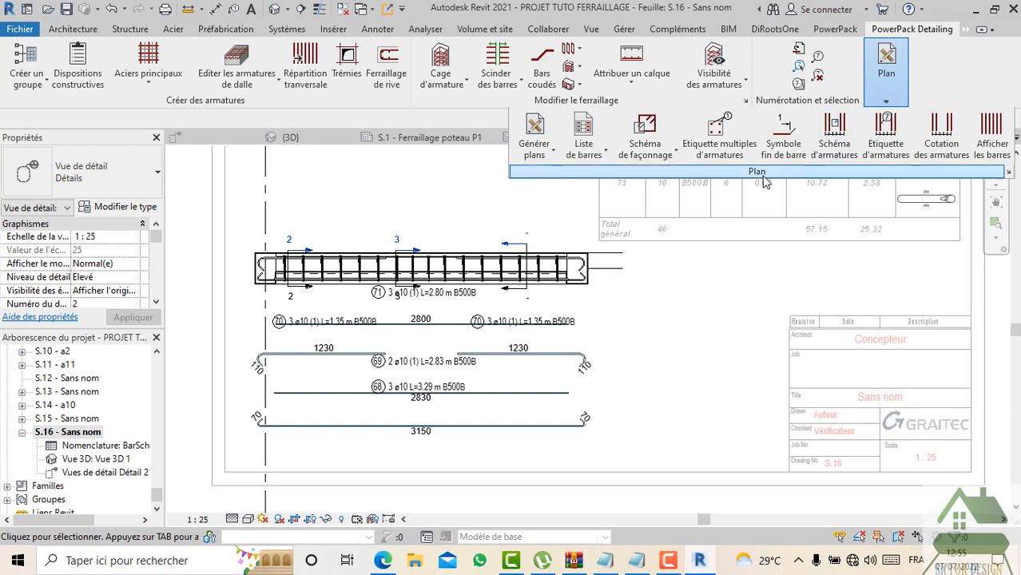
pyautogui.click(676, 153)
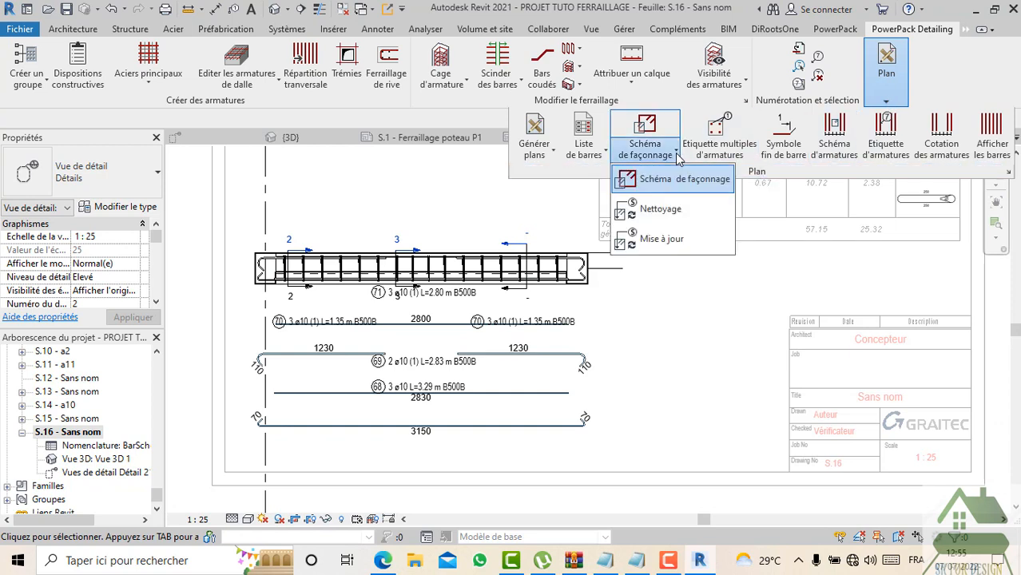
pyautogui.click(632, 240)
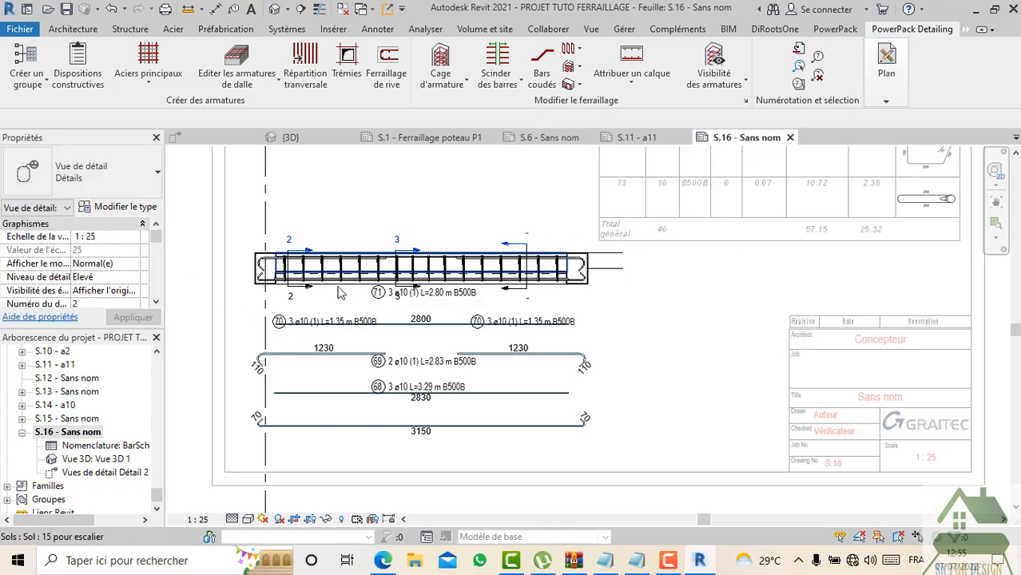
# Step: Select the 20X30 beam in the elevation and run the bending detail update (Mise à jour) on it
pyautogui.scroll(2, 334, 287)
pyautogui.click(330, 277)
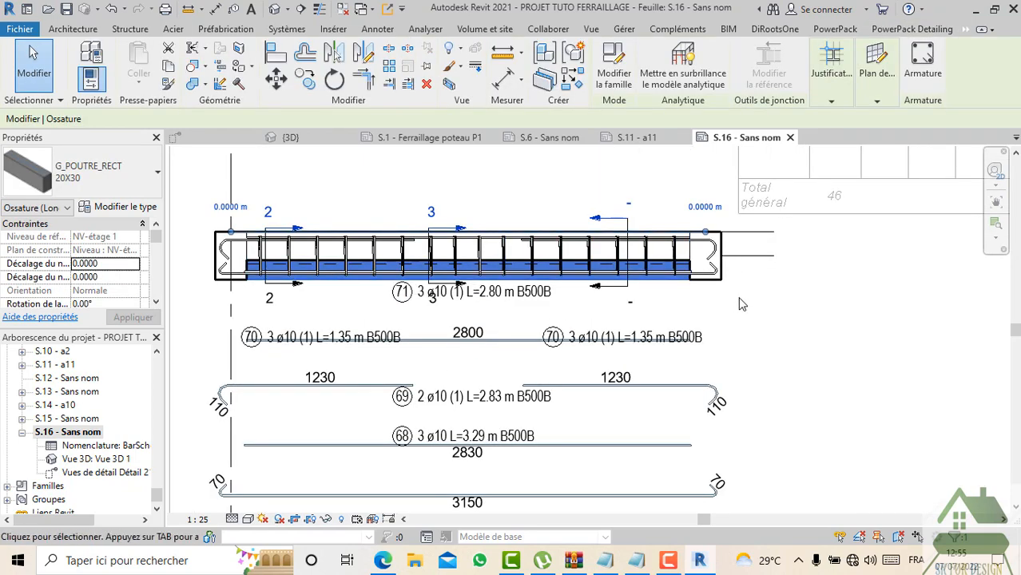
pyautogui.click(892, 29)
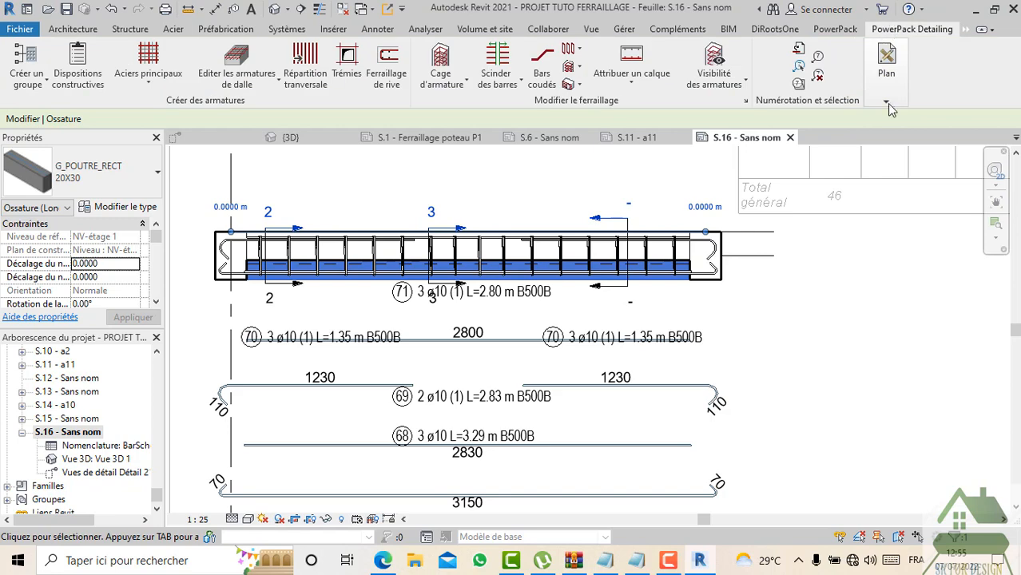
pyautogui.click(888, 104)
pyautogui.click(675, 152)
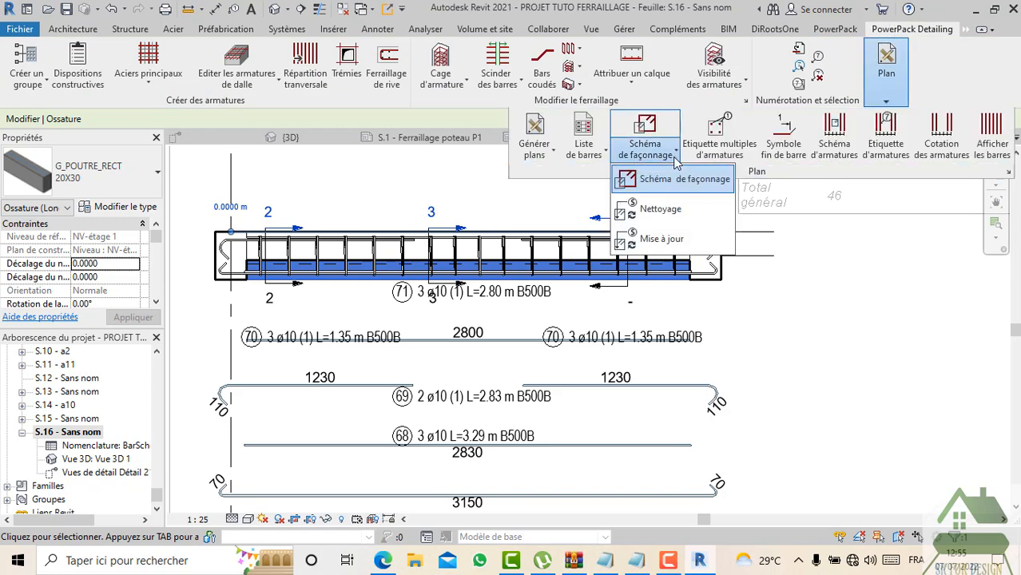
pyautogui.click(639, 242)
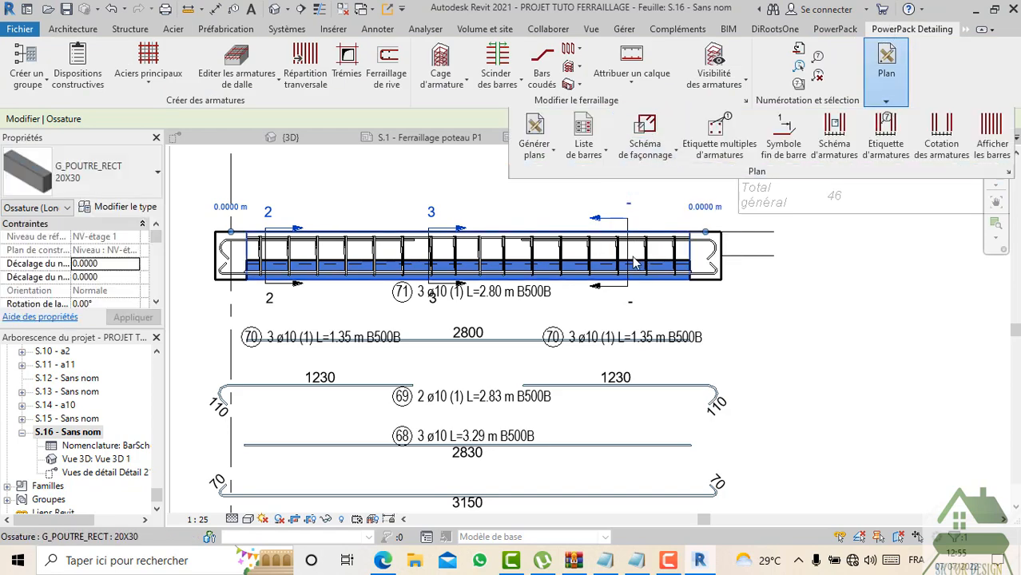
# Step: Run the bending detail update again with the beam selected, and clear the selection
pyautogui.scroll(-2, 646, 302)
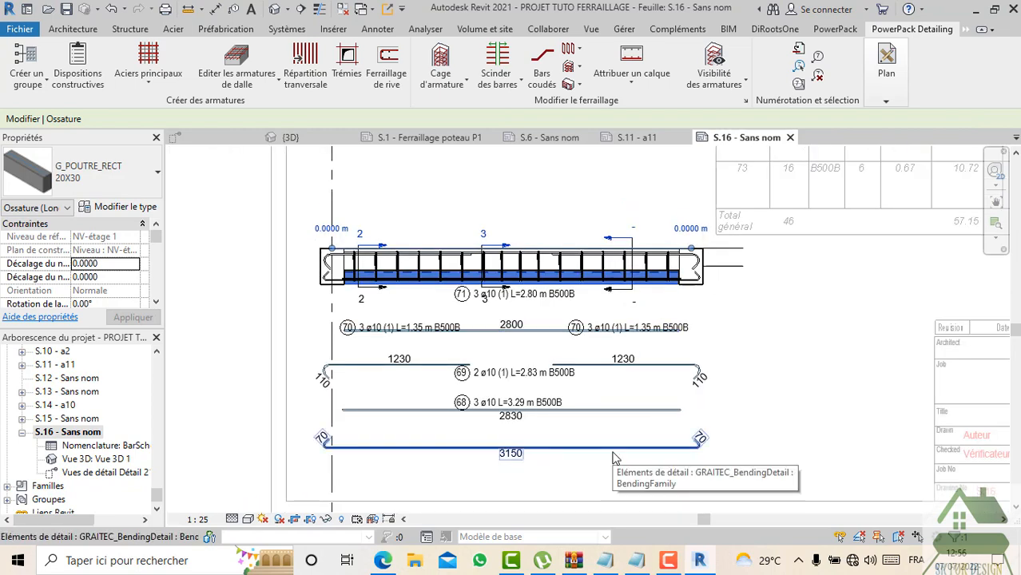
pyautogui.click(882, 101)
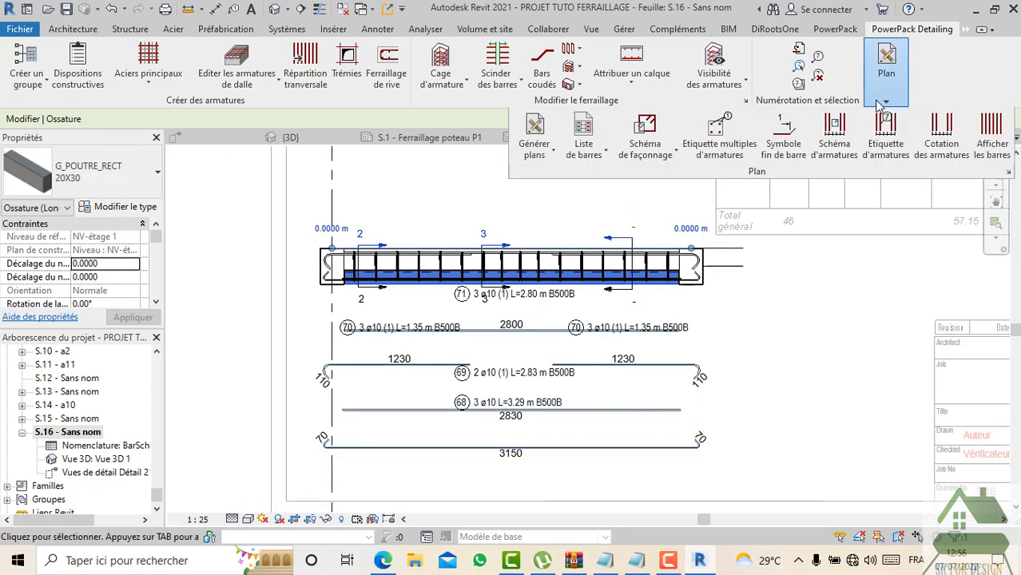
pyautogui.click(676, 151)
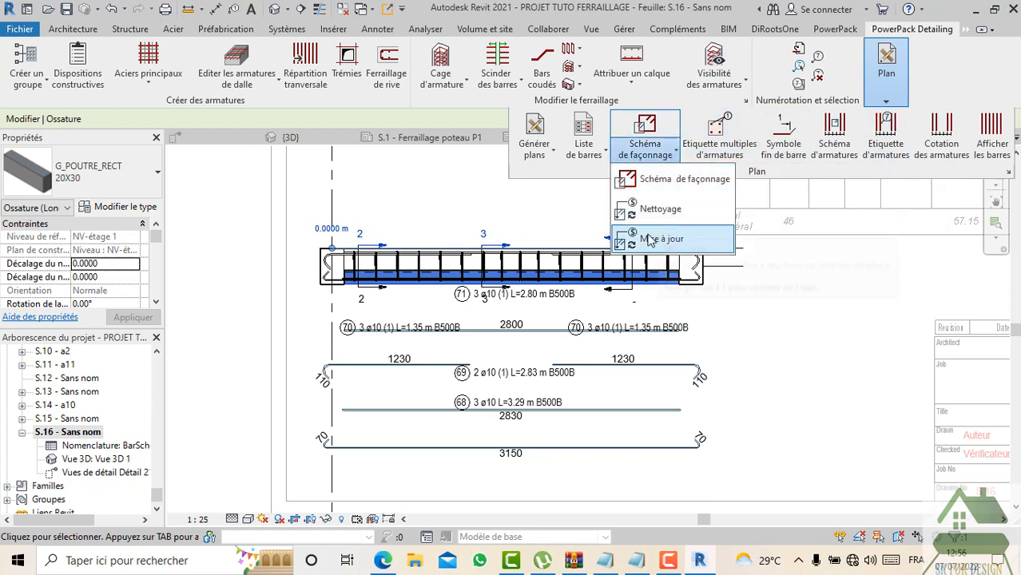
pyautogui.click(649, 239)
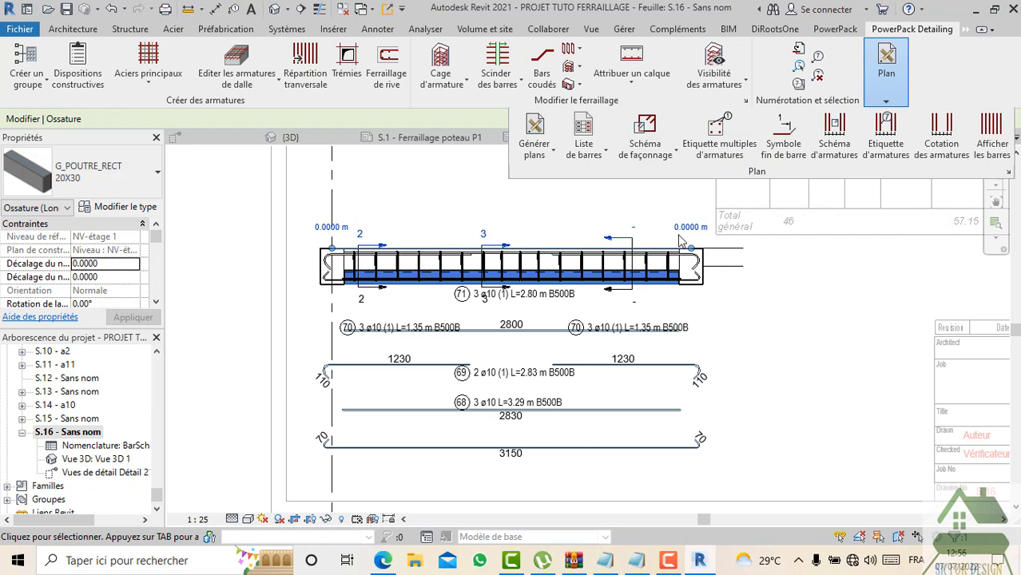
pyautogui.click(736, 321)
# Step: Set the view scale (Échelle de la vue) of the Schéma de façonnage images to 50 in the rebar configuration
pyautogui.moveTo(886, 72)
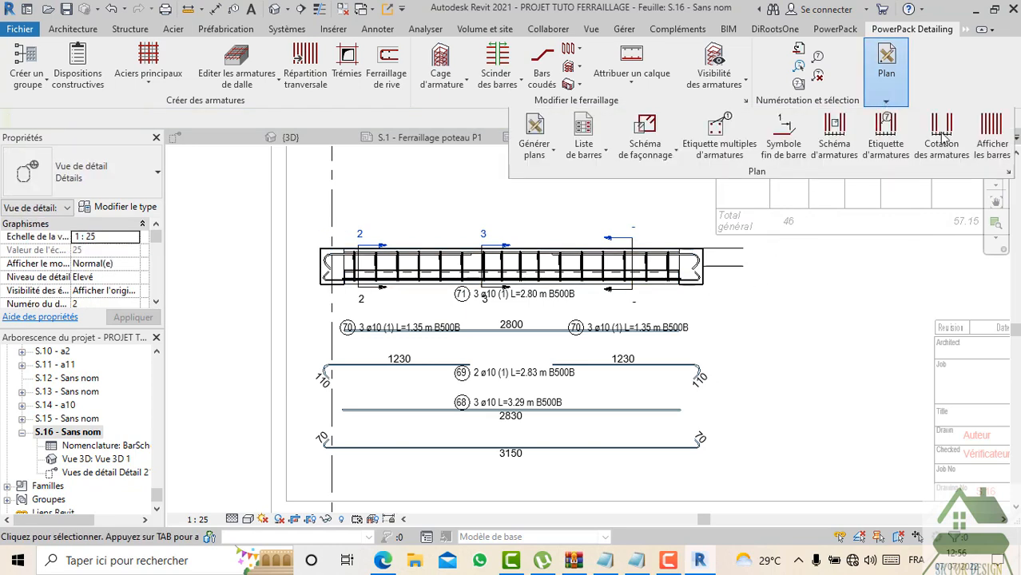
pyautogui.click(1008, 172)
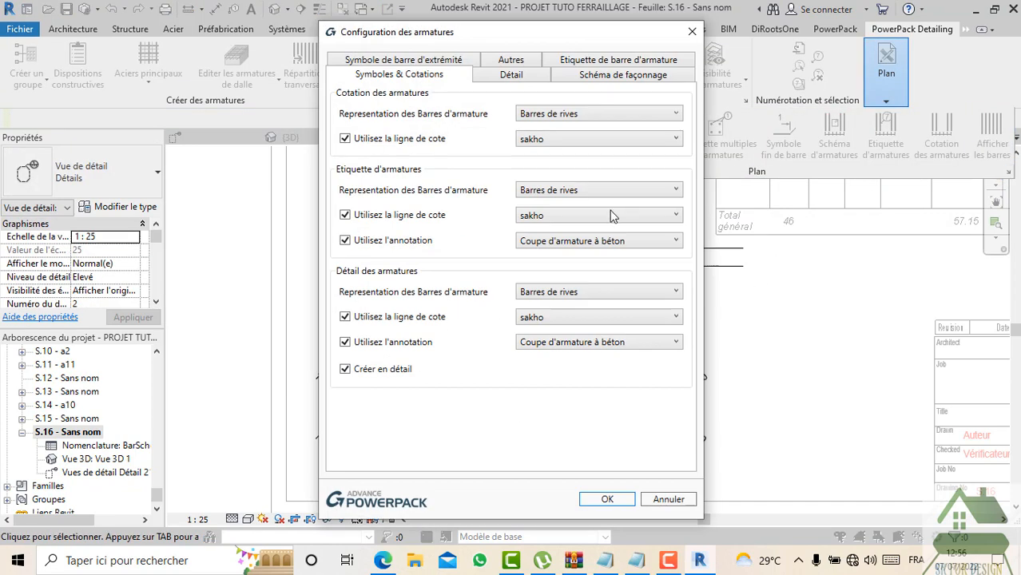
pyautogui.click(594, 76)
pyautogui.doubleClick(553, 188)
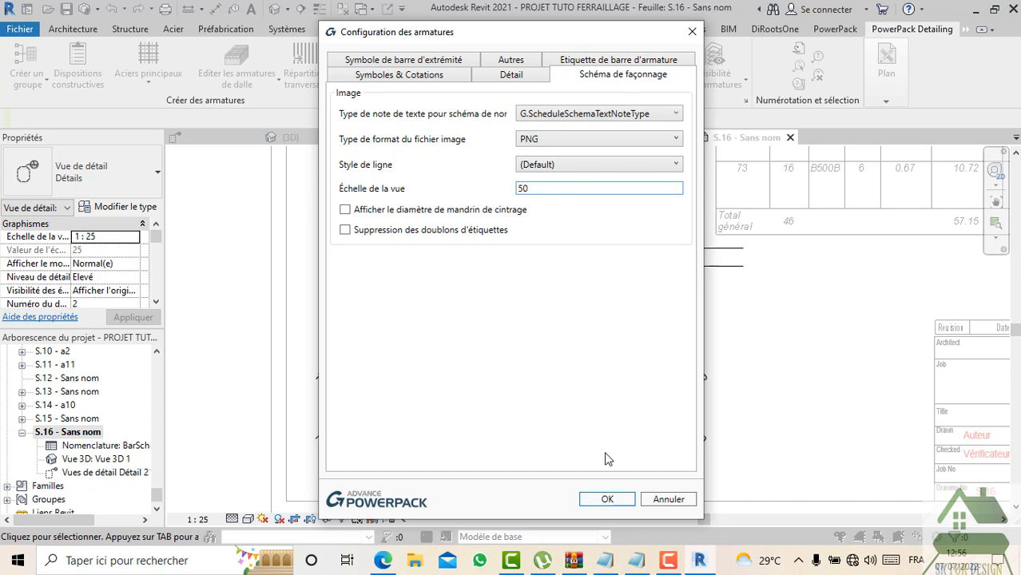
pyautogui.click(606, 498)
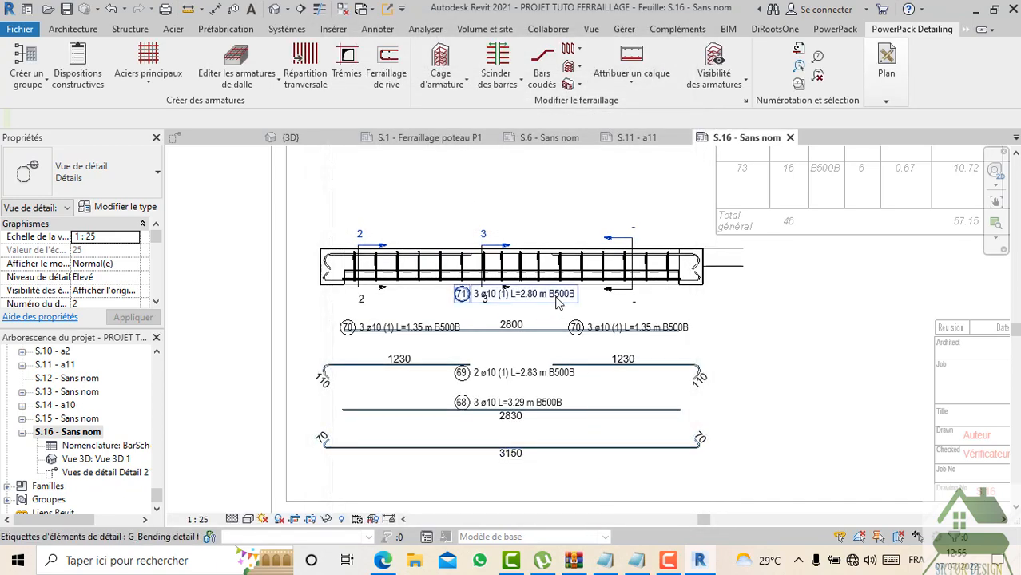
# Step: Try to apply the new view scale to the 20X30 beam's bending details with Schéma de façonnage's Mise à jour
pyautogui.click(428, 285)
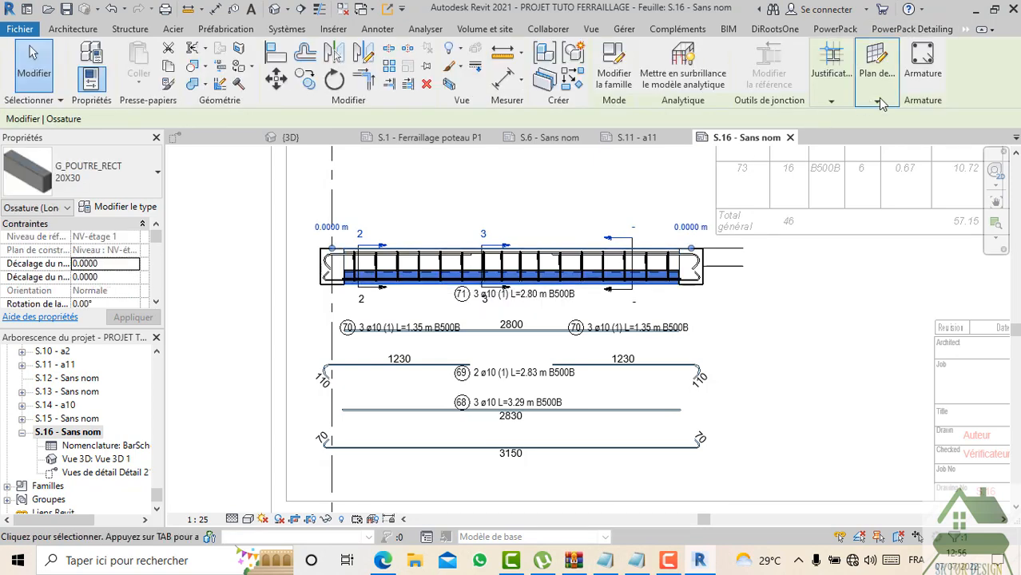
pyautogui.click(912, 29)
pyautogui.click(886, 101)
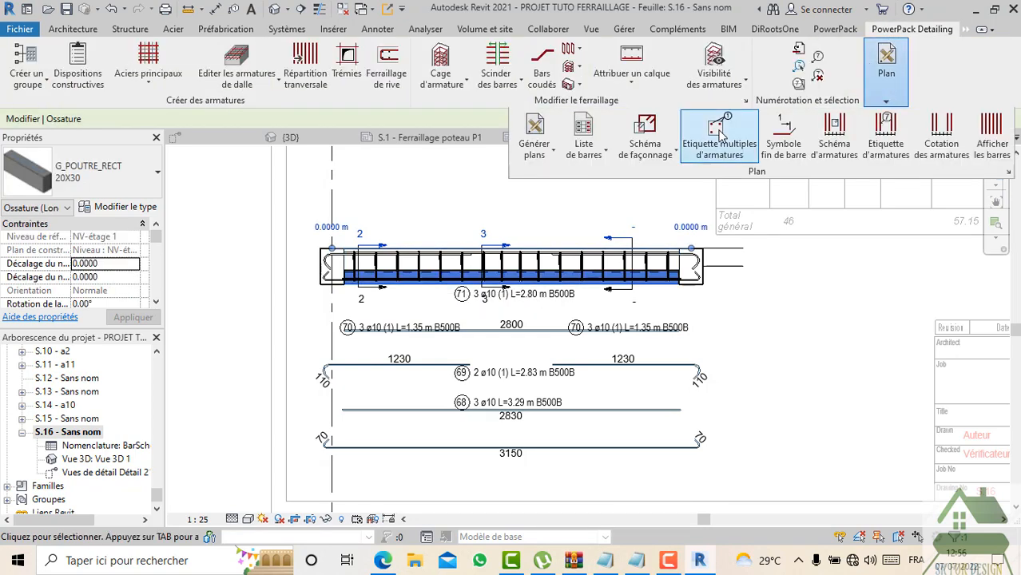
pyautogui.click(671, 160)
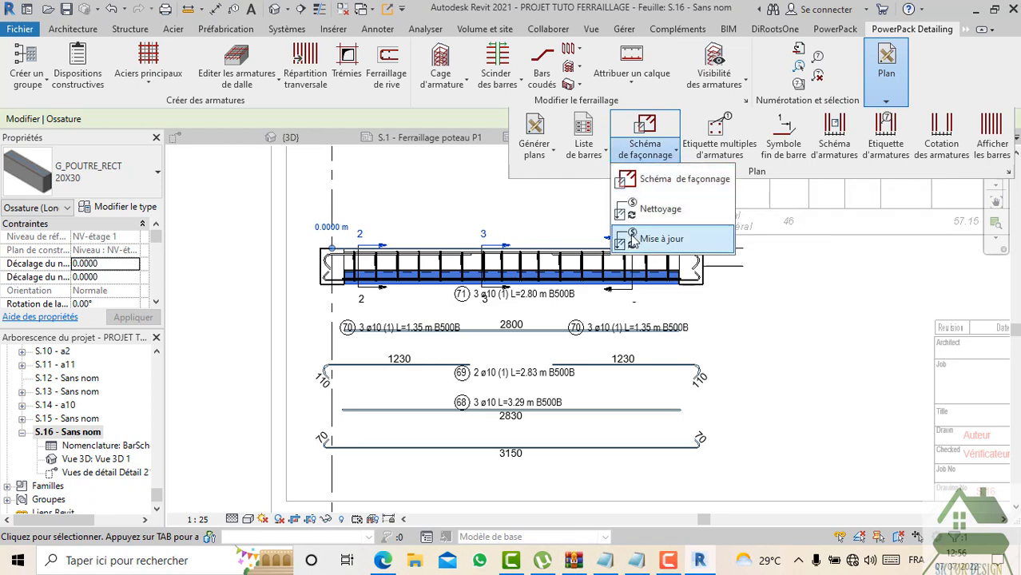
pyautogui.click(647, 236)
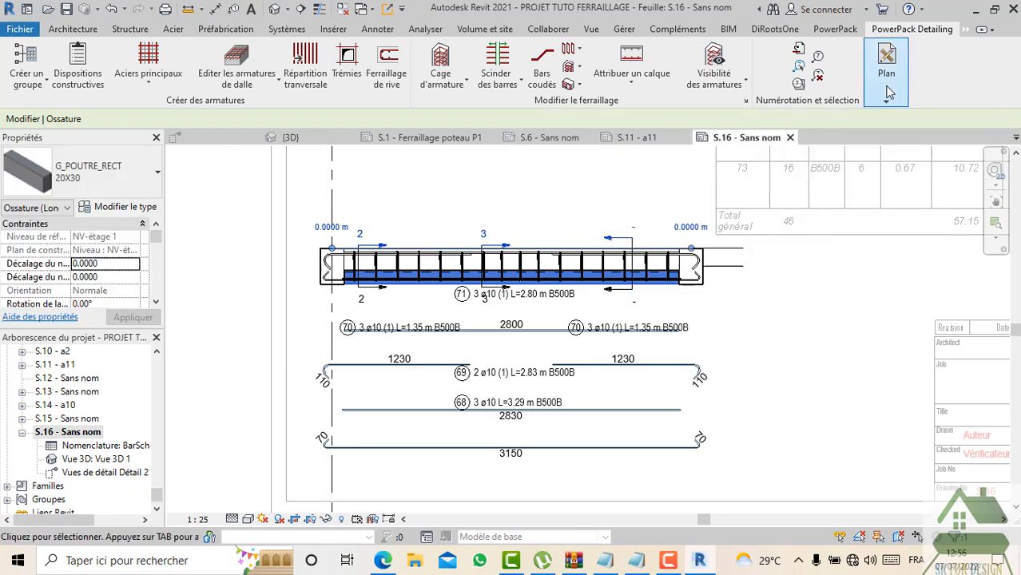
pyautogui.moveTo(887, 80)
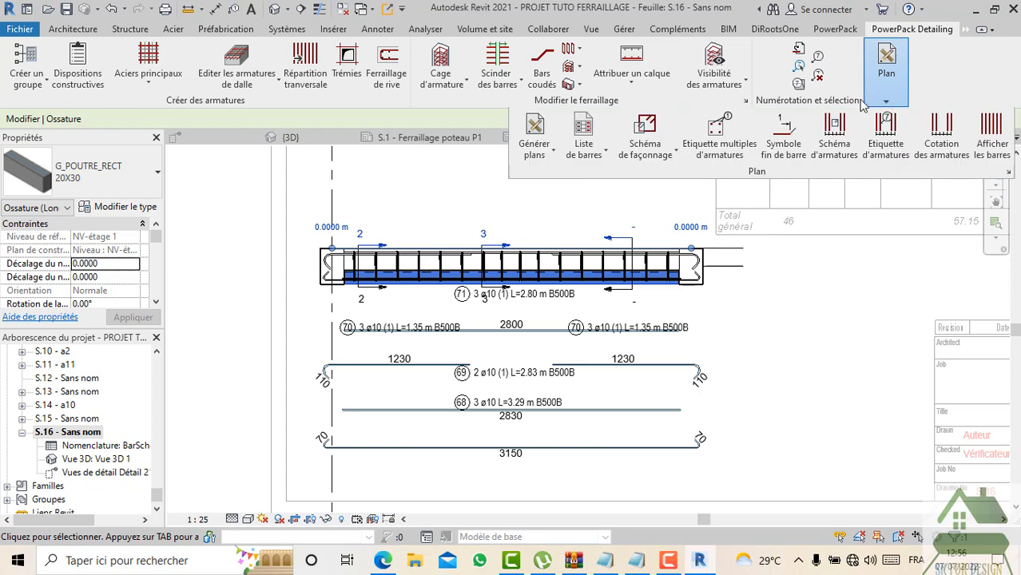
pyautogui.click(647, 132)
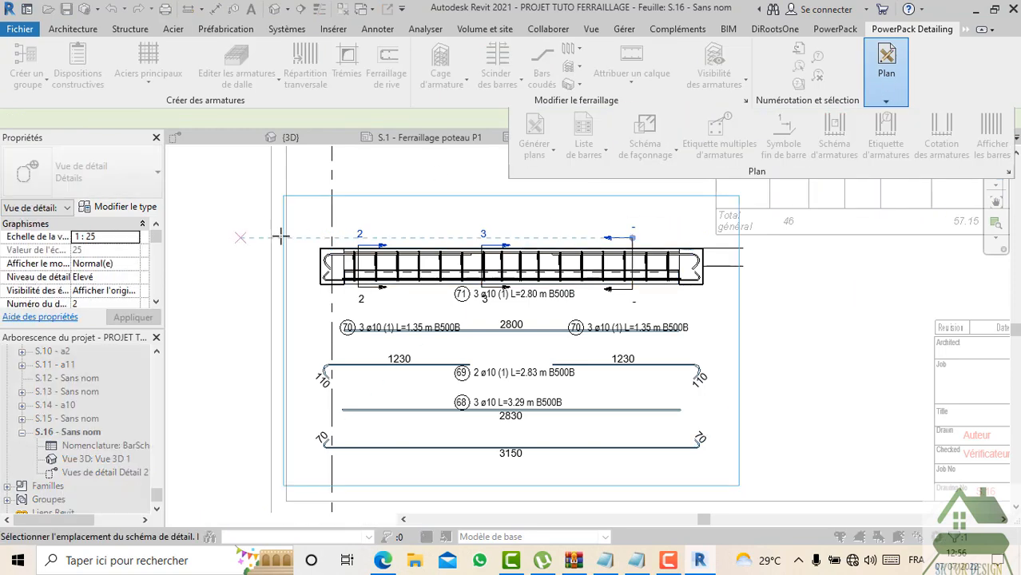
pyautogui.scroll(3, 412, 276)
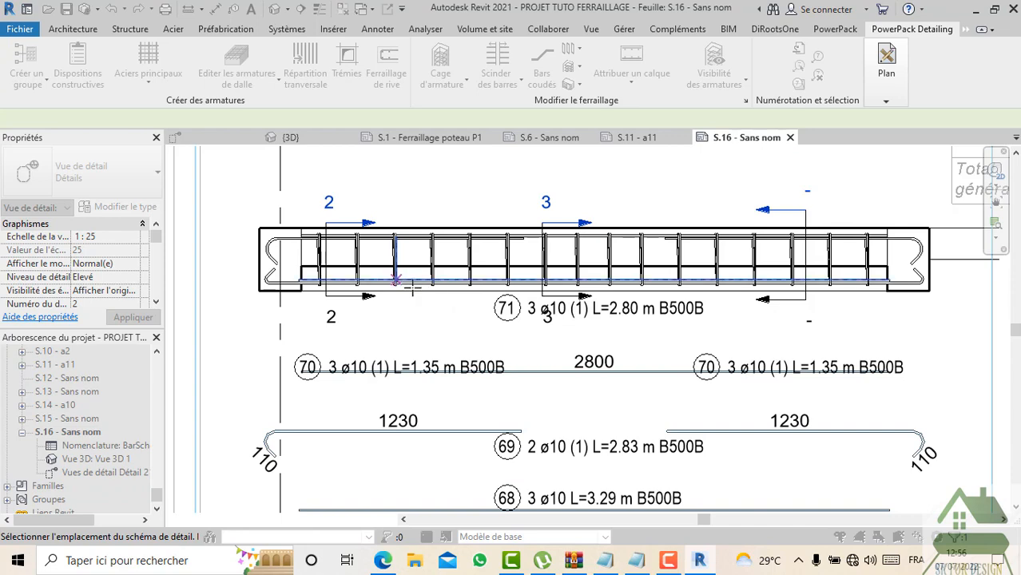
pyautogui.scroll(-1, 385, 249)
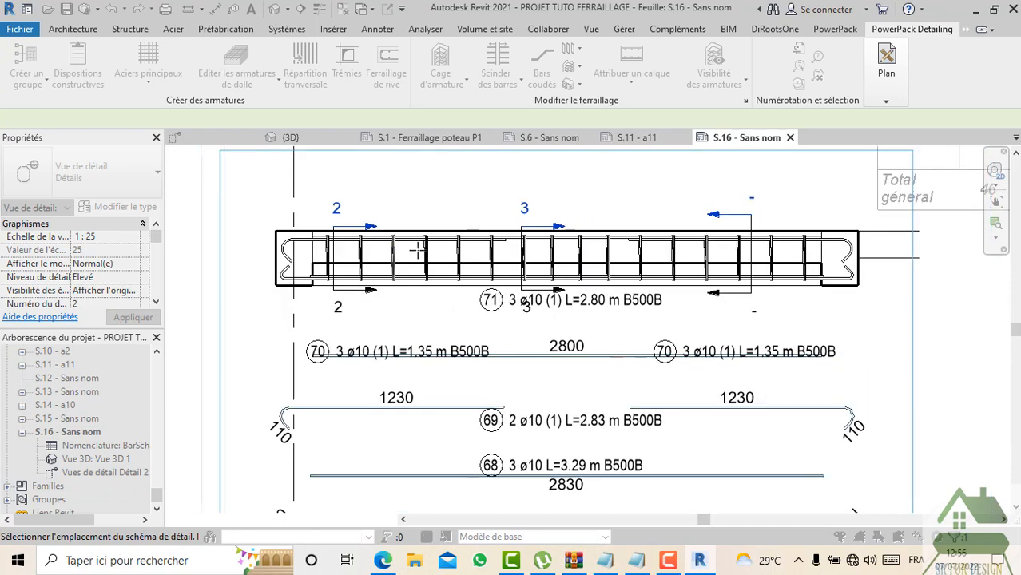
pyautogui.scroll(-1, 446, 275)
pyautogui.scroll(-1, 436, 249)
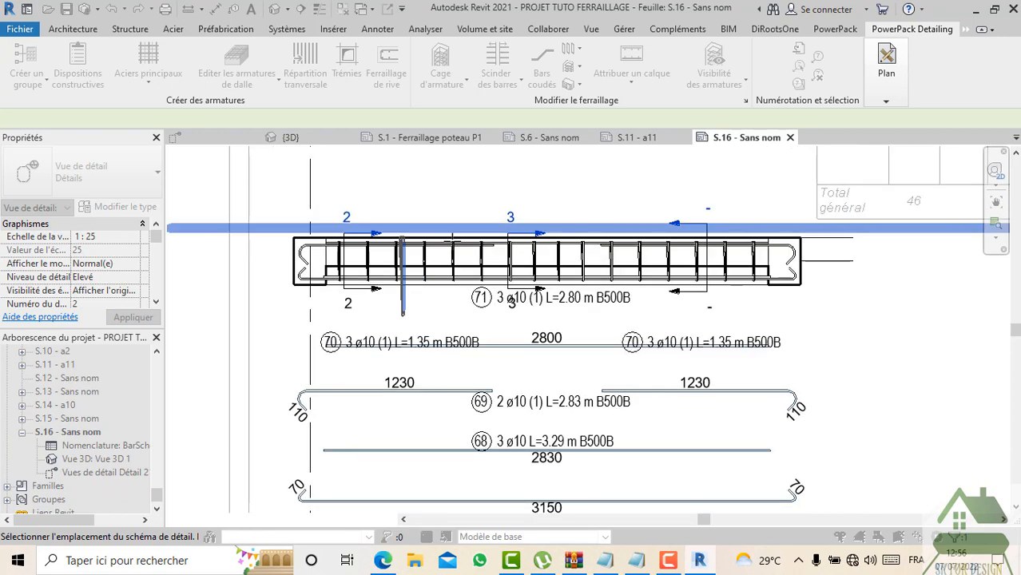
pyautogui.scroll(3, 443, 243)
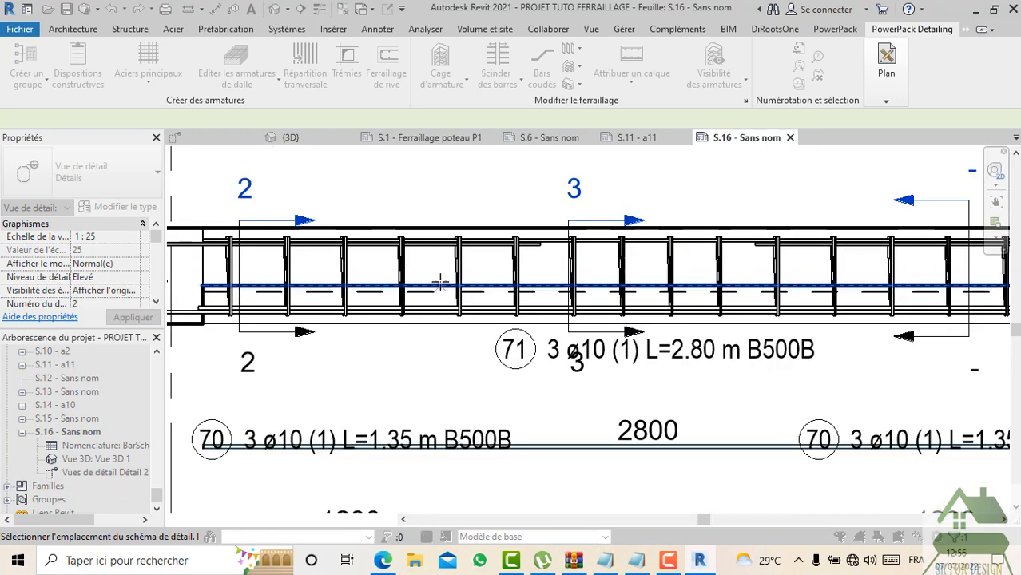
pyautogui.scroll(-2, 440, 281)
pyautogui.scroll(-1, 483, 299)
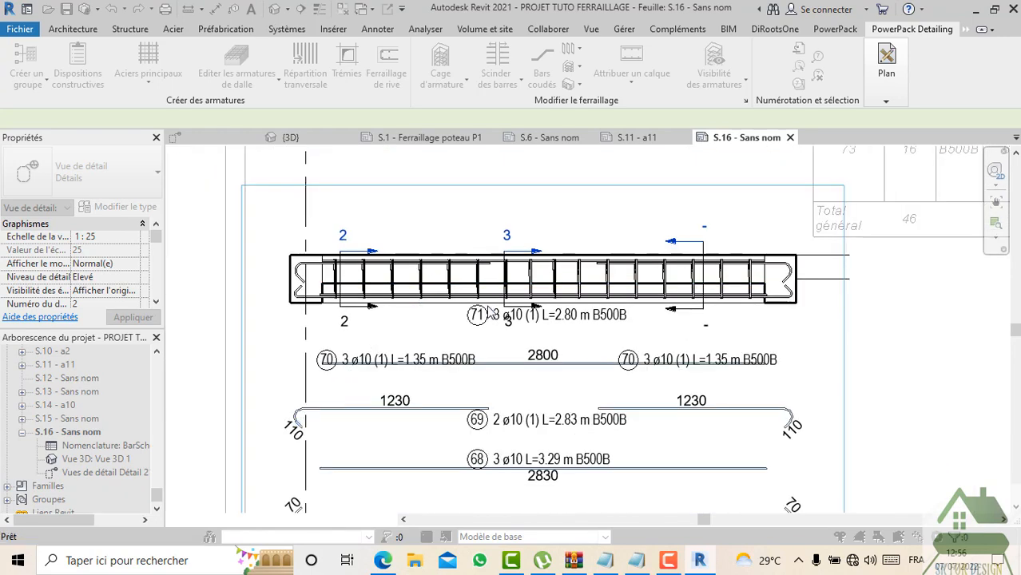
pyautogui.press('Escape')
# Step: Place a new Schéma de façonnage bending detail for the straight lower ø10 bar (mark 69) among the details below the beam
pyautogui.click(487, 299)
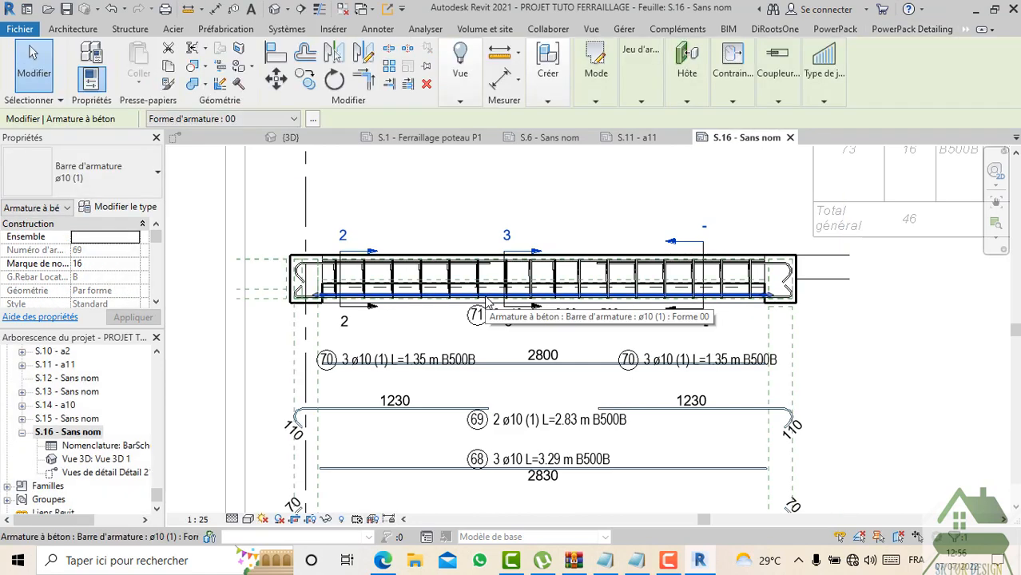
pyautogui.click(911, 29)
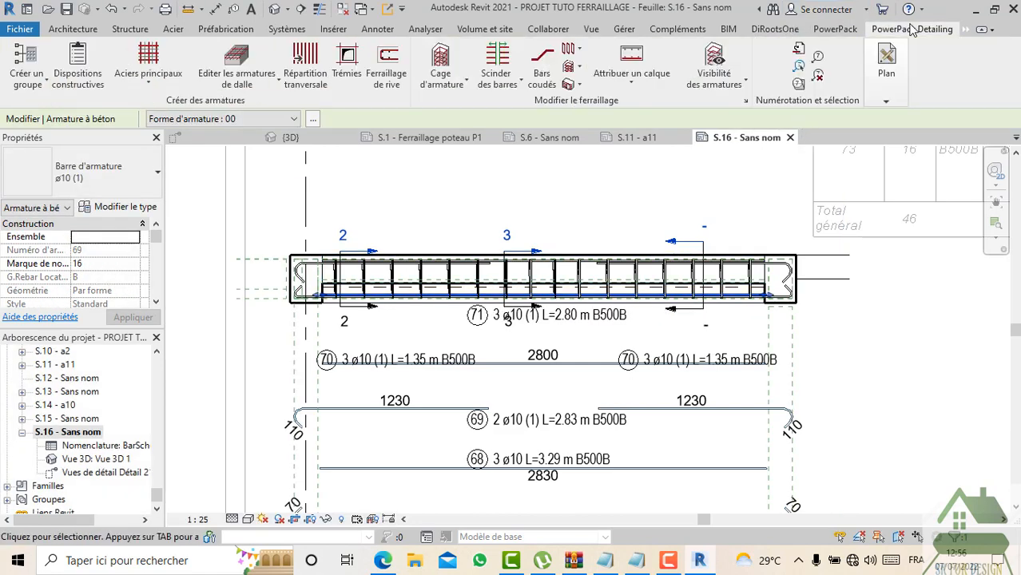
pyautogui.click(889, 64)
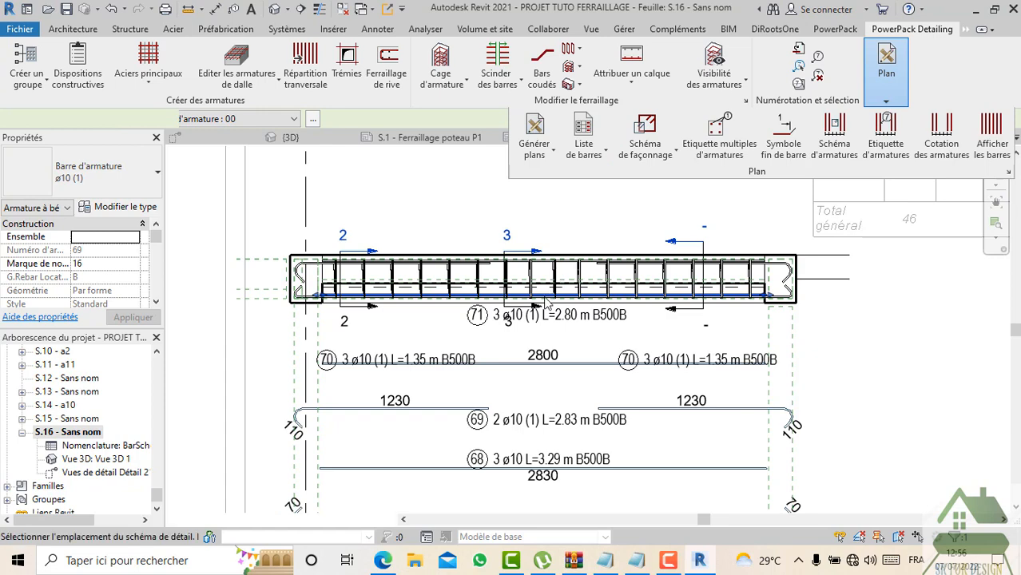
pyautogui.click(532, 382)
pyautogui.scroll(2, 557, 401)
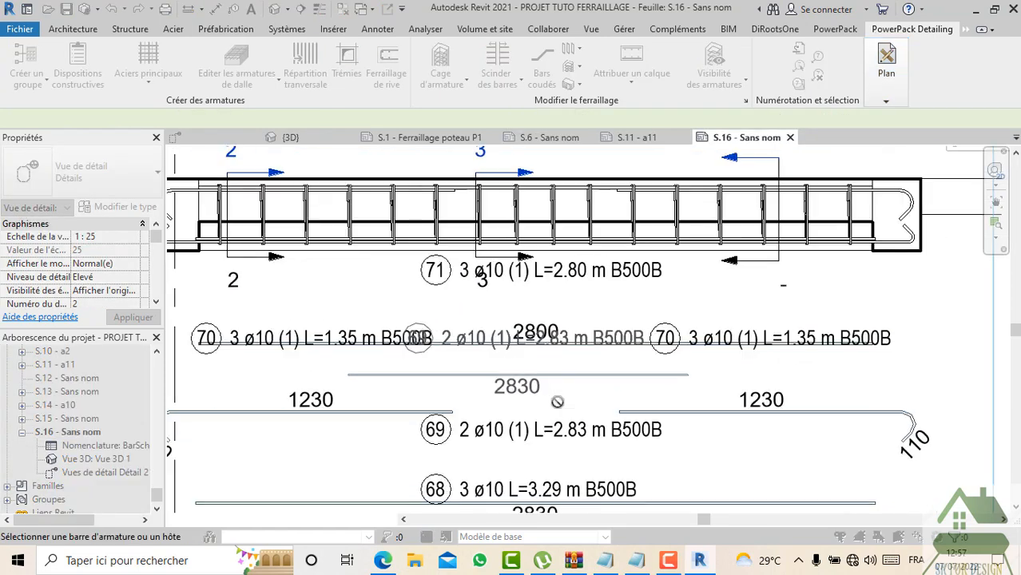
pyautogui.press('Escape')
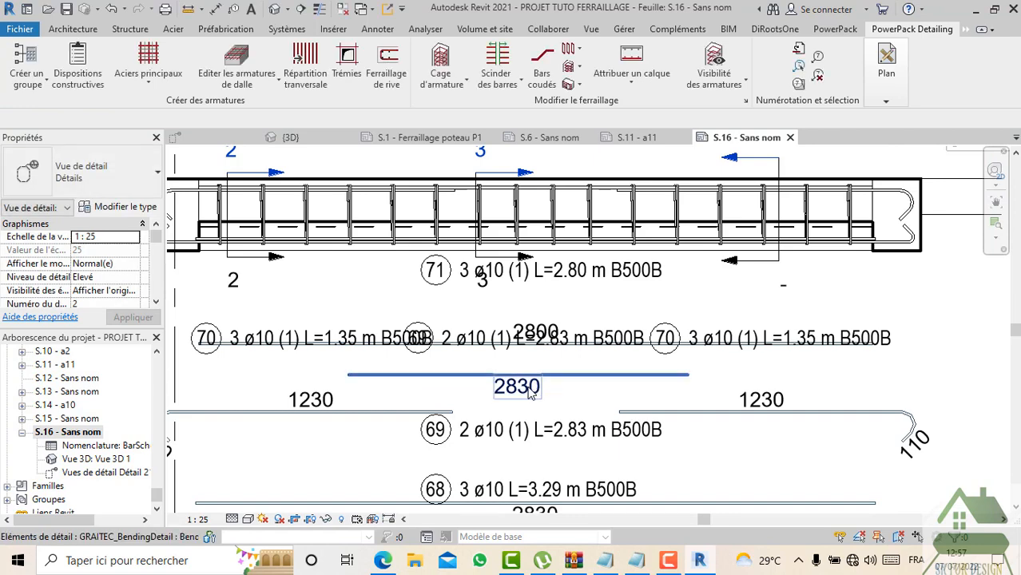
pyautogui.scroll(-1, 471, 296)
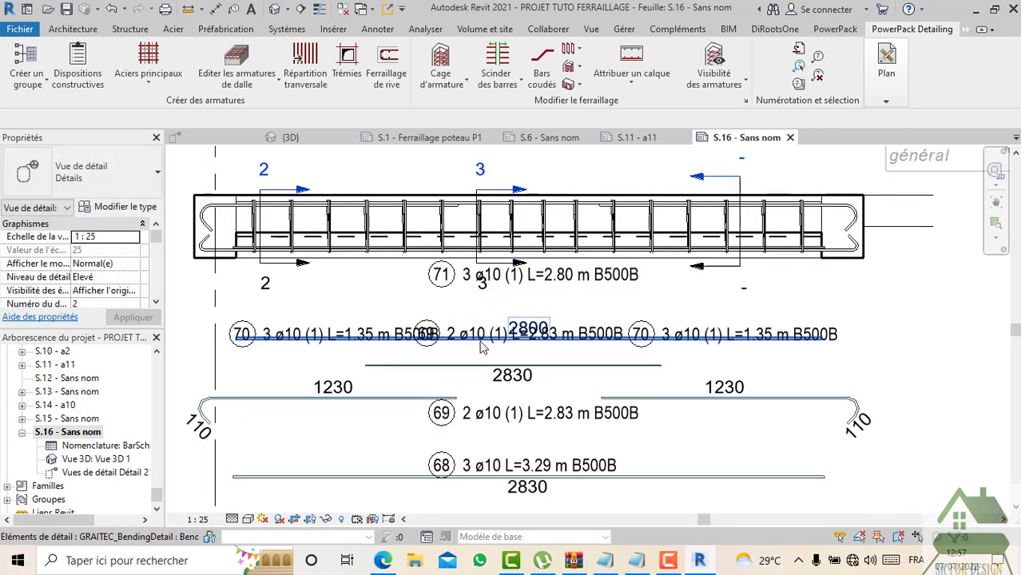
pyautogui.scroll(-1, 331, 263)
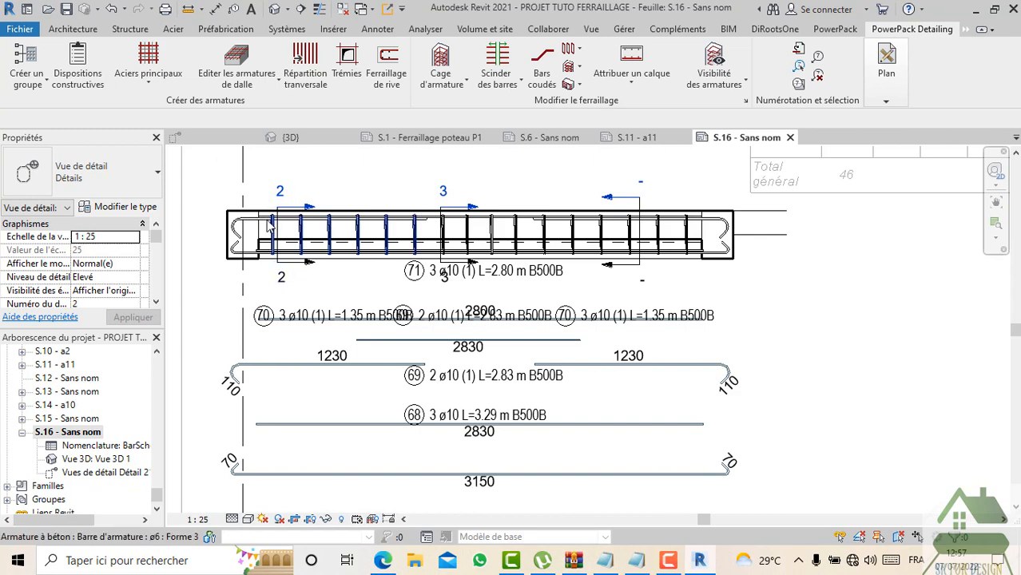
# Step: Place a new bending detail for the hooked upper ø10 bar at the beam's left end, below the existing 1230 detail
pyautogui.click(886, 102)
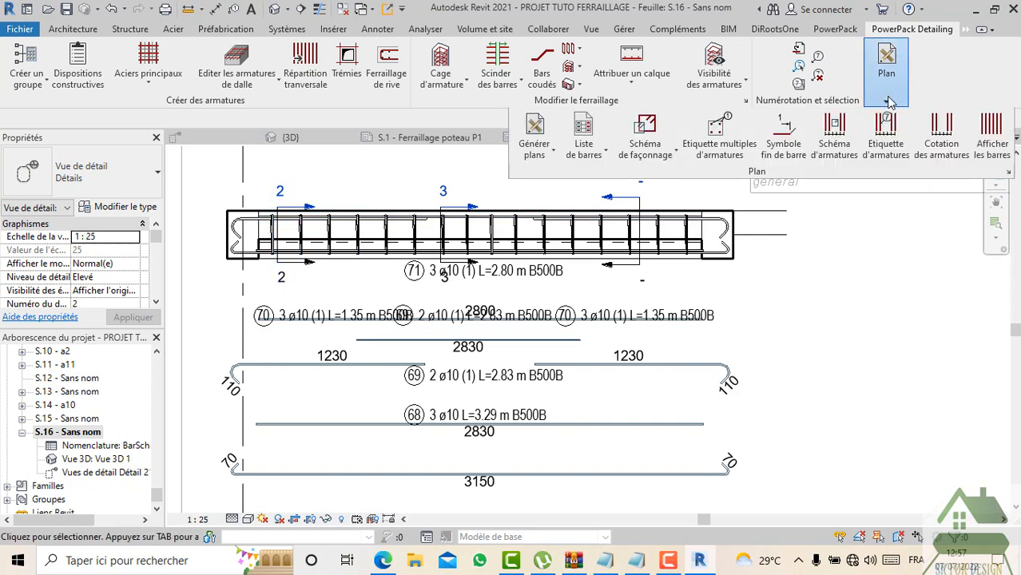
pyautogui.click(660, 130)
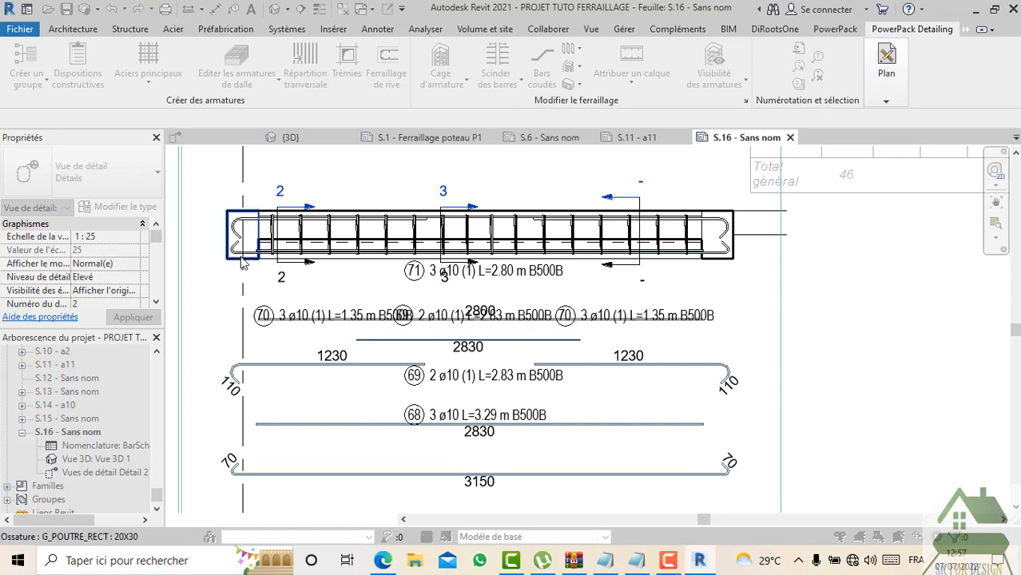
pyautogui.scroll(2, 306, 222)
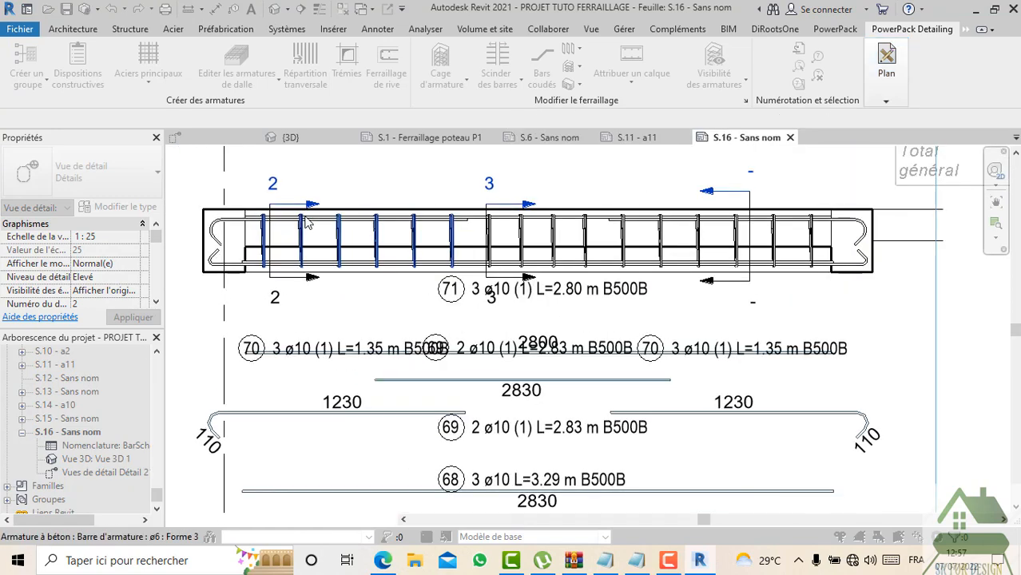
pyautogui.click(286, 226)
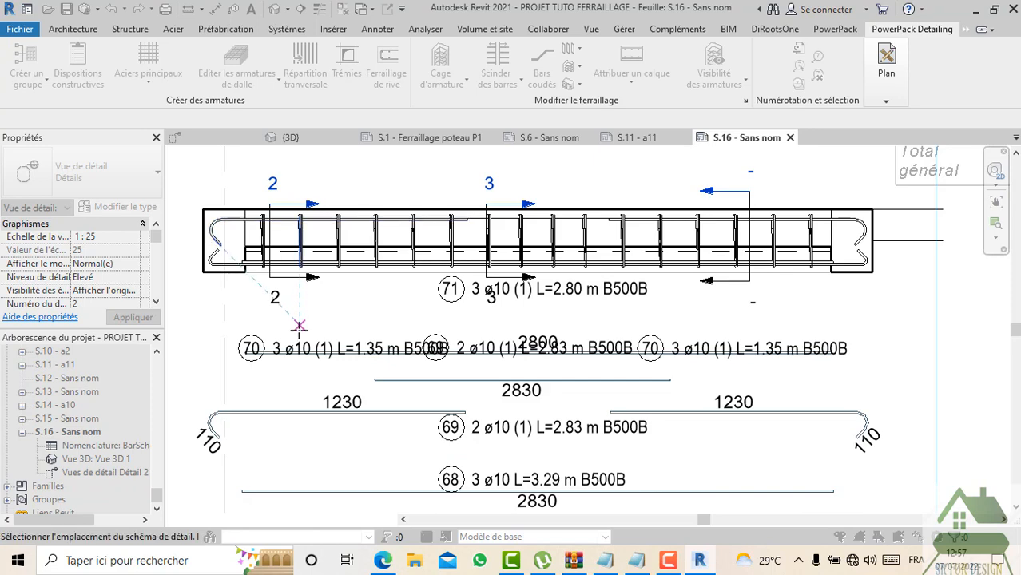
pyautogui.moveTo(313, 281); pyautogui.dragTo(320, 194, button='middle')
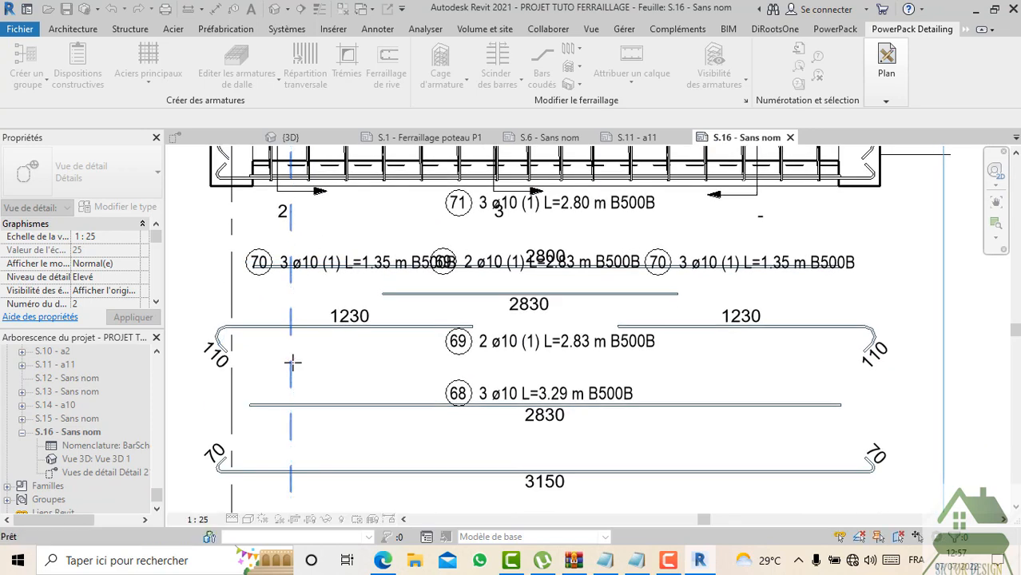
pyautogui.click(294, 361)
pyautogui.press('Escape')
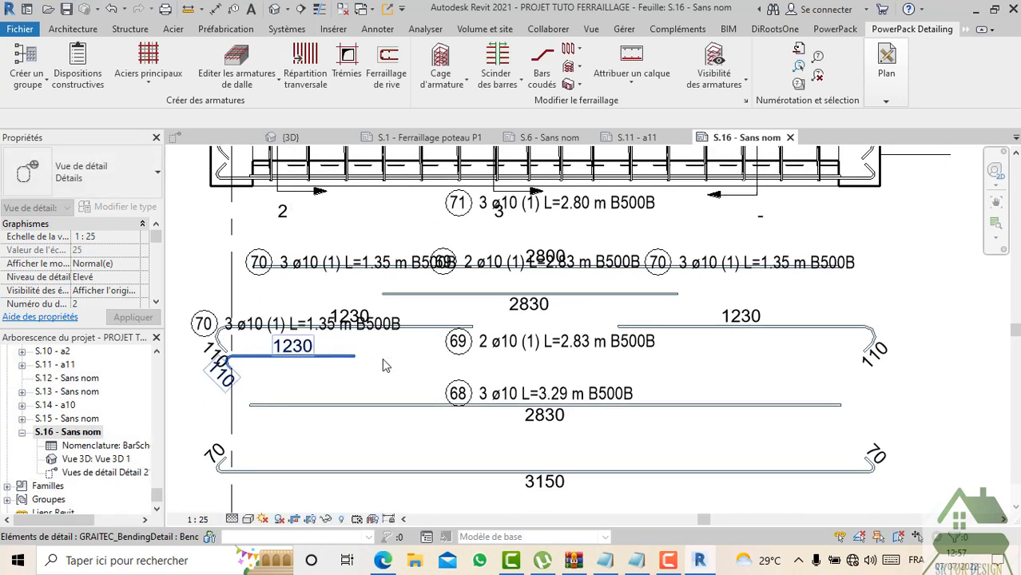
# Step: Move the new hooked bar bending detail slightly down and to the right, clear of the existing one
pyautogui.scroll(-1, 382, 358)
pyautogui.moveTo(348, 362); pyautogui.dragTo(376, 383)
pyautogui.press('Escape')
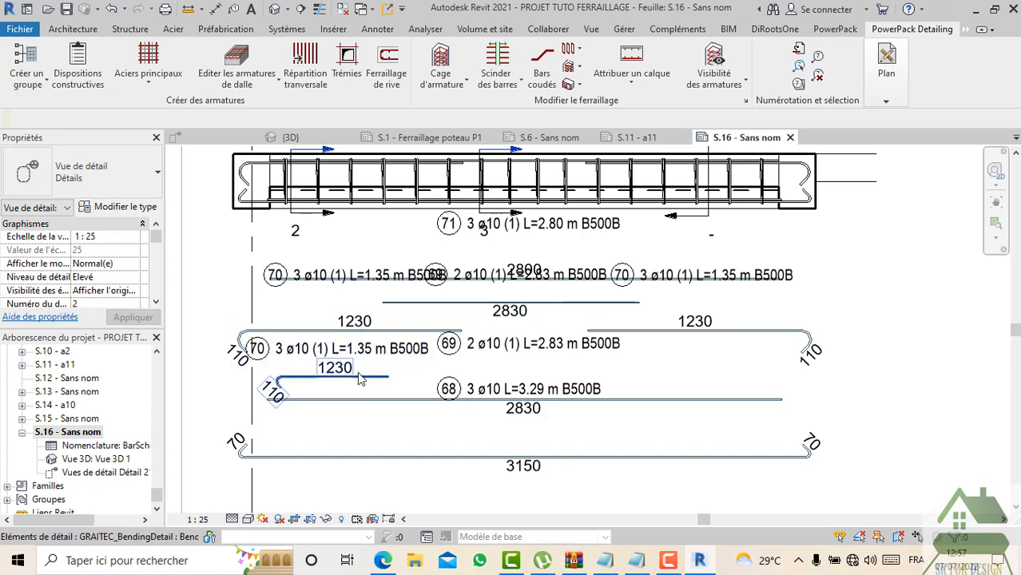
# Step: Update all bending details in the elevation view with Schéma de façonnage's Mise à jour, with nothing selected
pyautogui.click(903, 96)
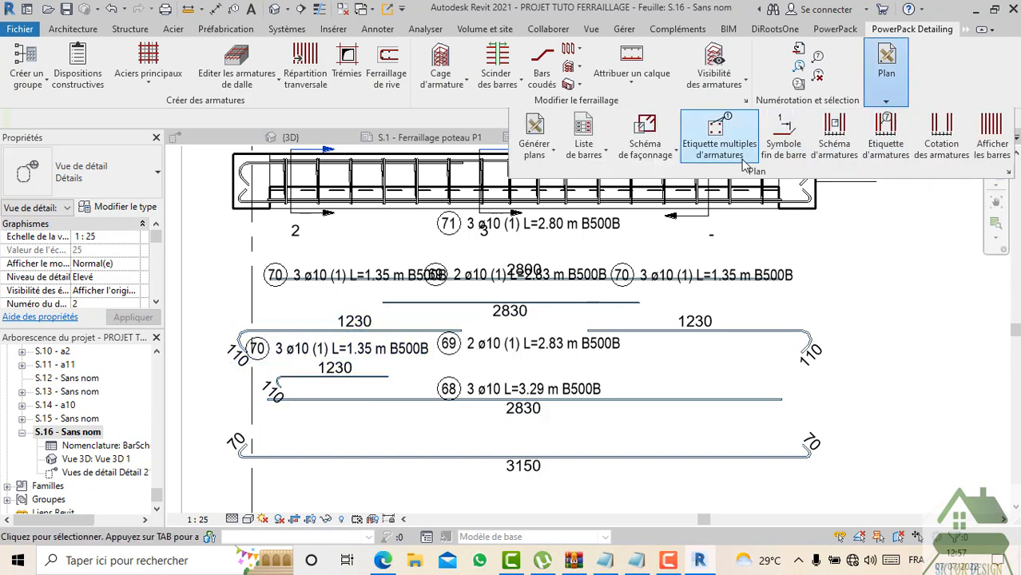
pyautogui.click(677, 156)
pyautogui.click(626, 234)
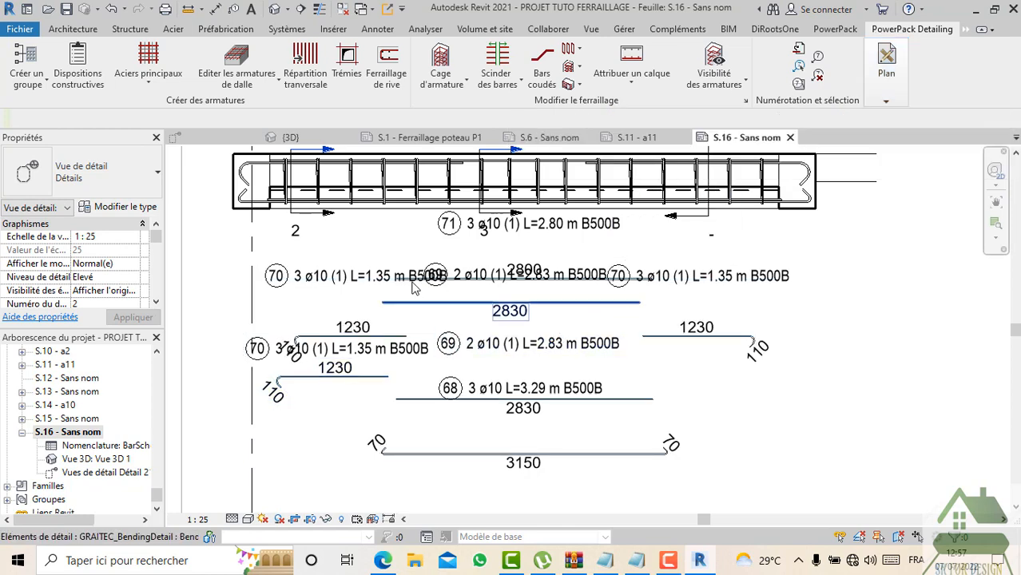
pyautogui.scroll(-1, 508, 332)
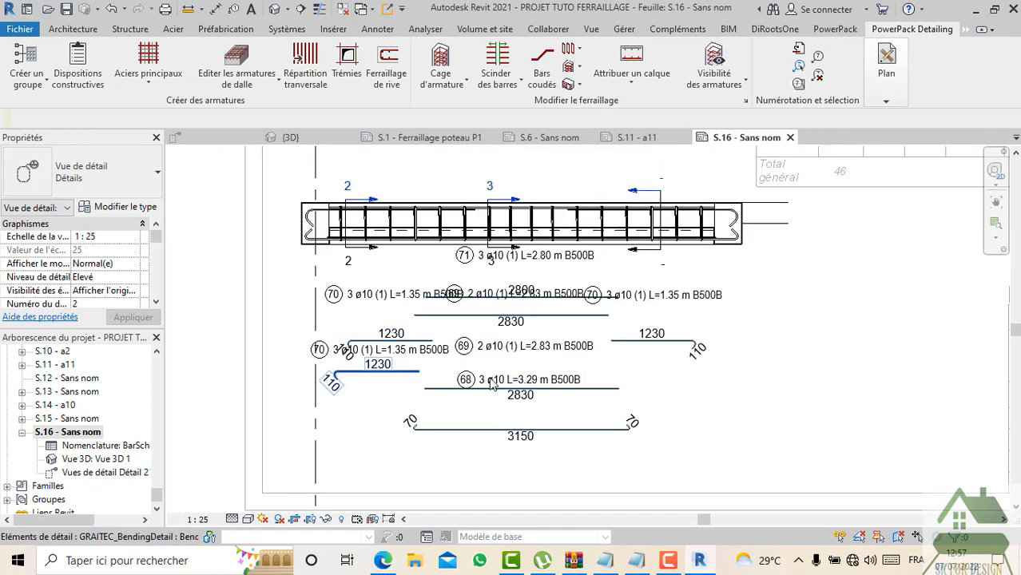
pyautogui.scroll(1, 539, 357)
pyautogui.scroll(-1, 535, 352)
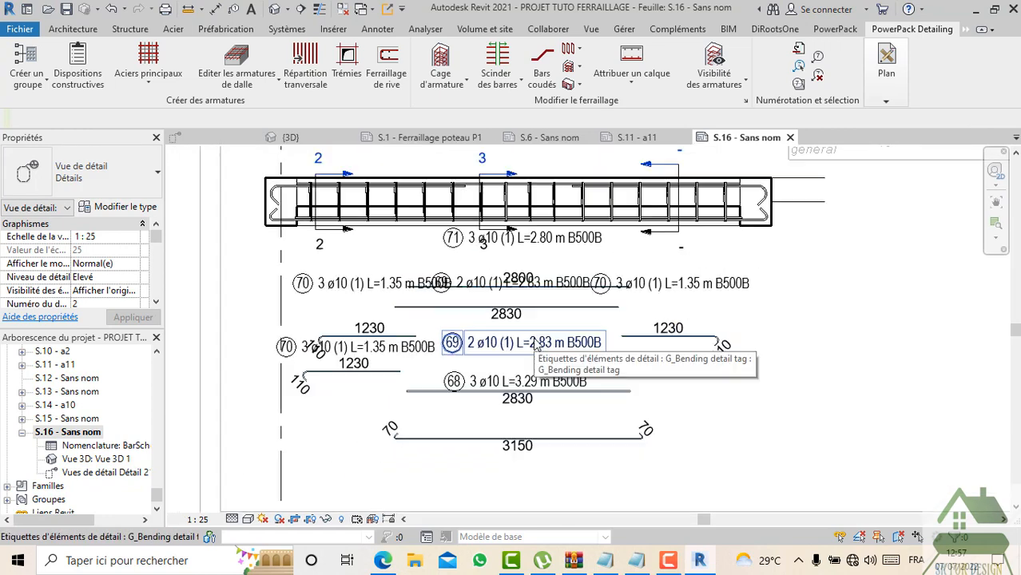
# Step: Open the G_Bending detail tag family for editing from the tag of bar 70 at the left
pyautogui.click(380, 297)
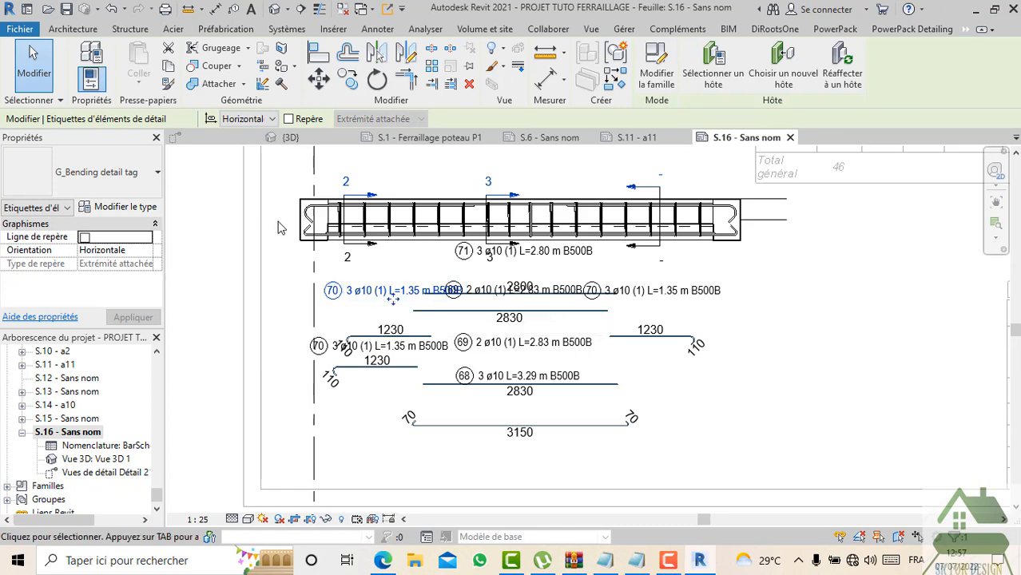
pyautogui.click(657, 70)
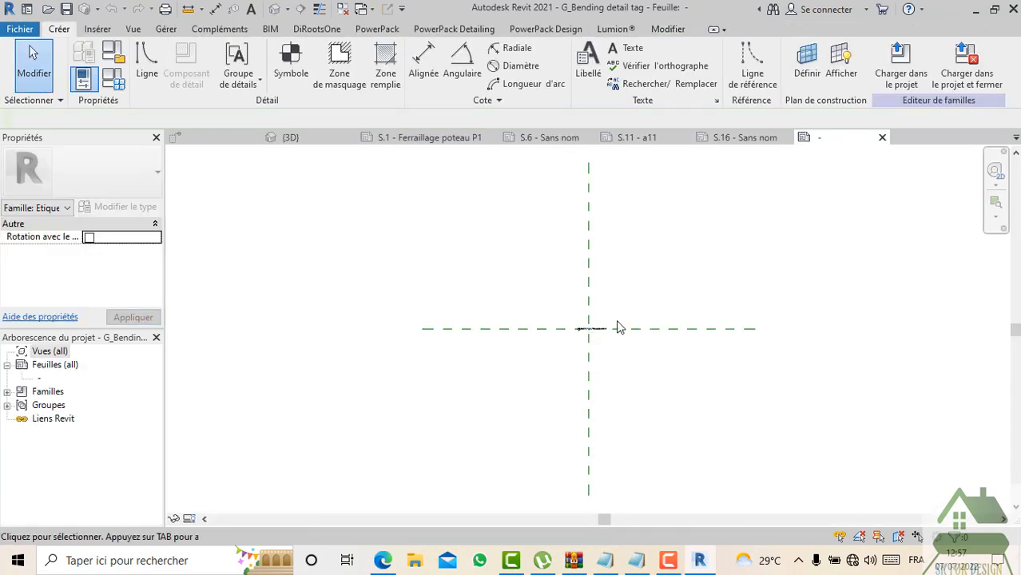
pyautogui.scroll(5, 619, 328)
pyautogui.scroll(3, 391, 329)
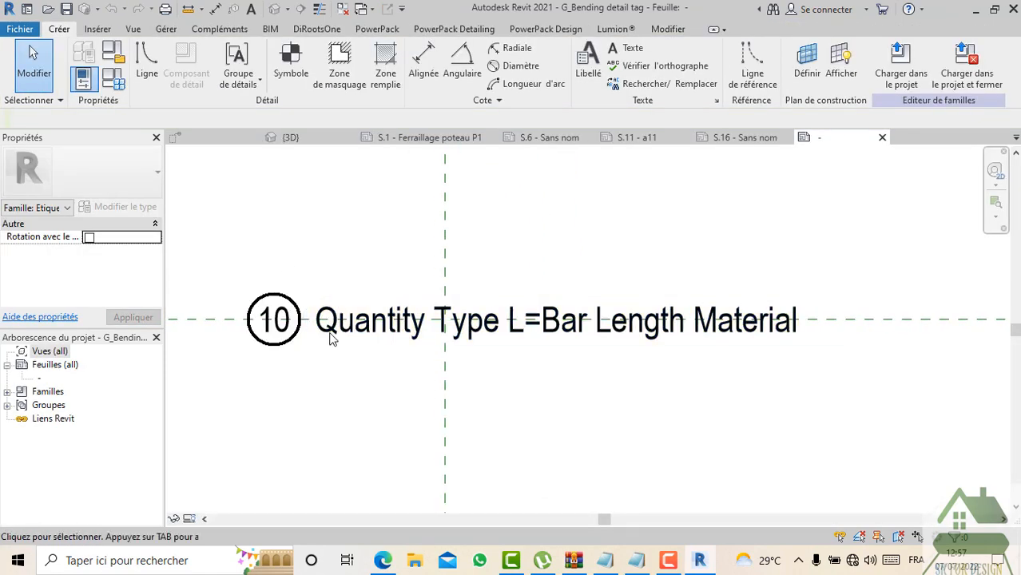
# Step: Set the 3mm label type of the bending detail tag to 1.5 mm text size and red (Rouge) colour
pyautogui.click(461, 321)
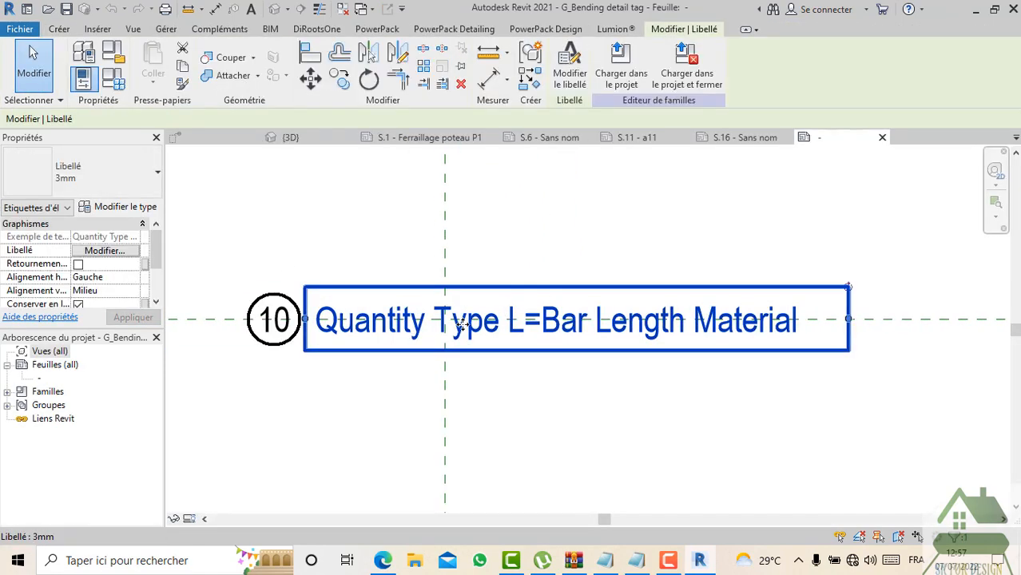
pyautogui.click(122, 209)
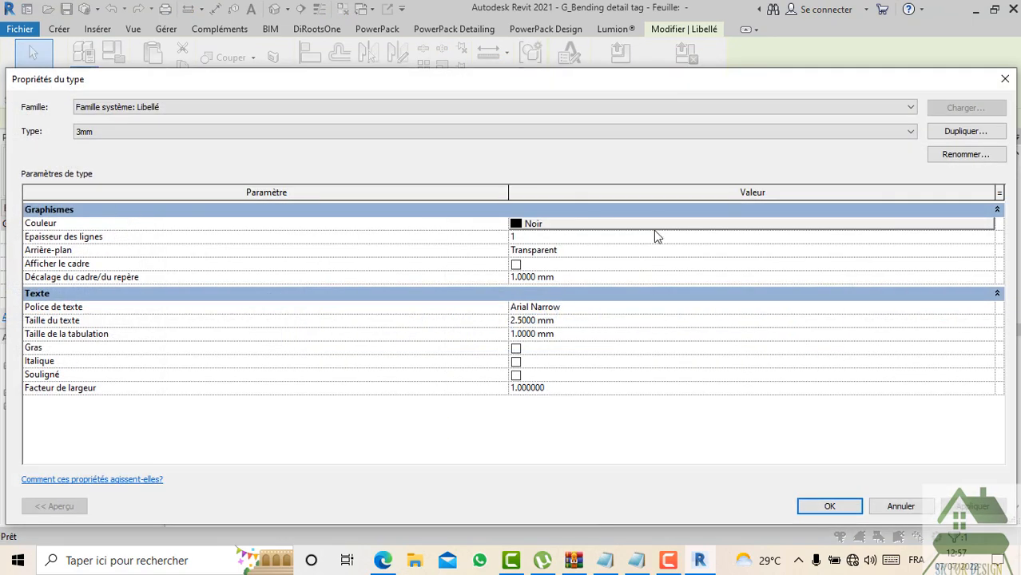
pyautogui.click(589, 322)
pyautogui.write('1.5')
pyautogui.click(601, 232)
pyautogui.click(376, 316)
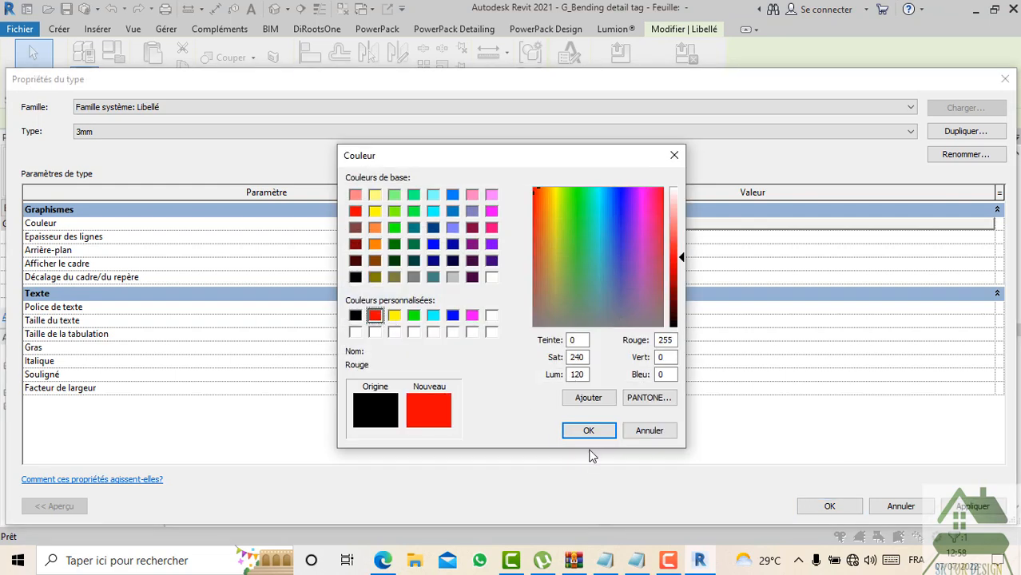
pyautogui.click(592, 433)
pyautogui.click(813, 510)
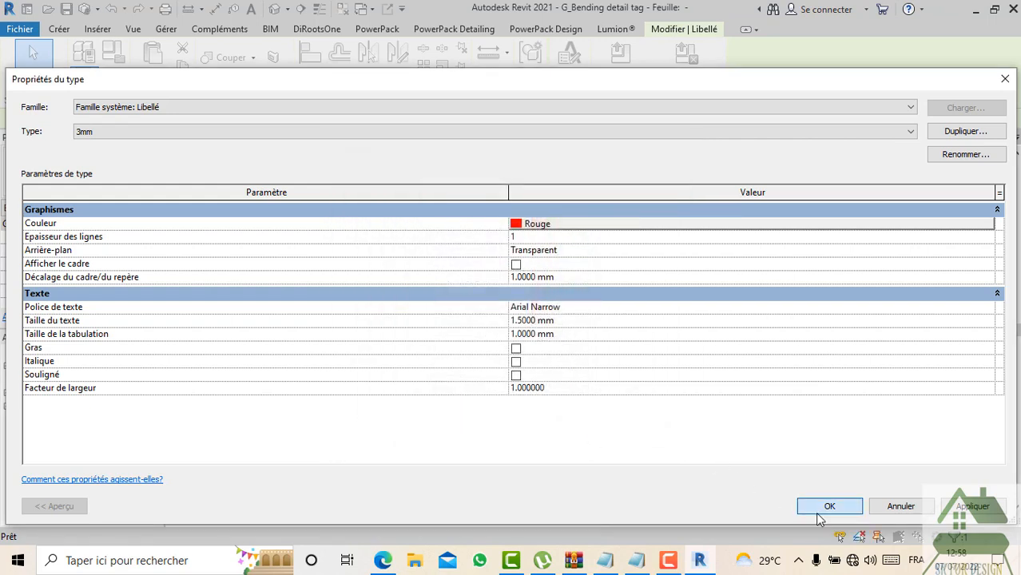
pyautogui.click(604, 411)
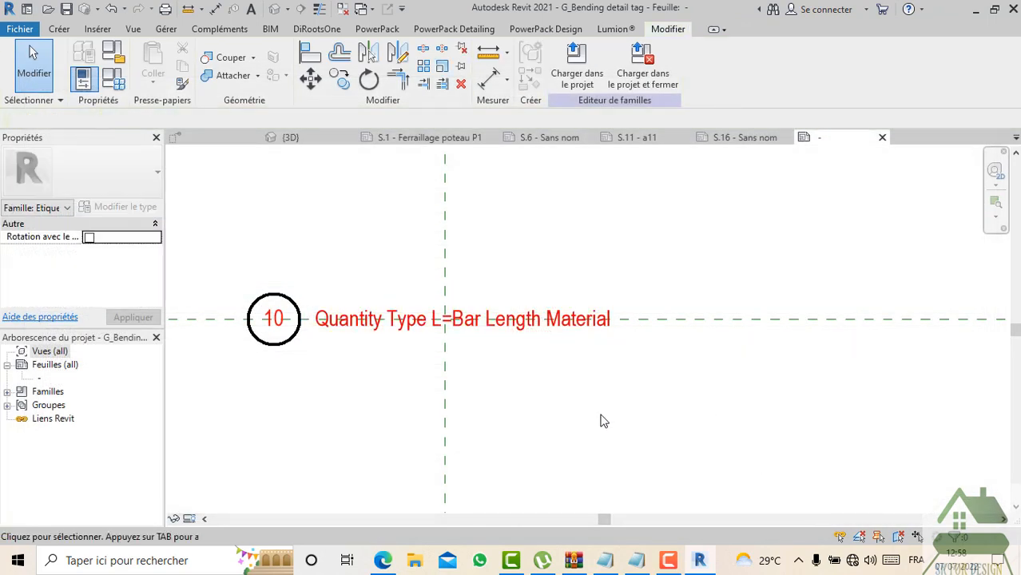
# Step: Add the prefix HA to the Type parameter in the tag label combining quantity, type, bar length and material
pyautogui.click(518, 335)
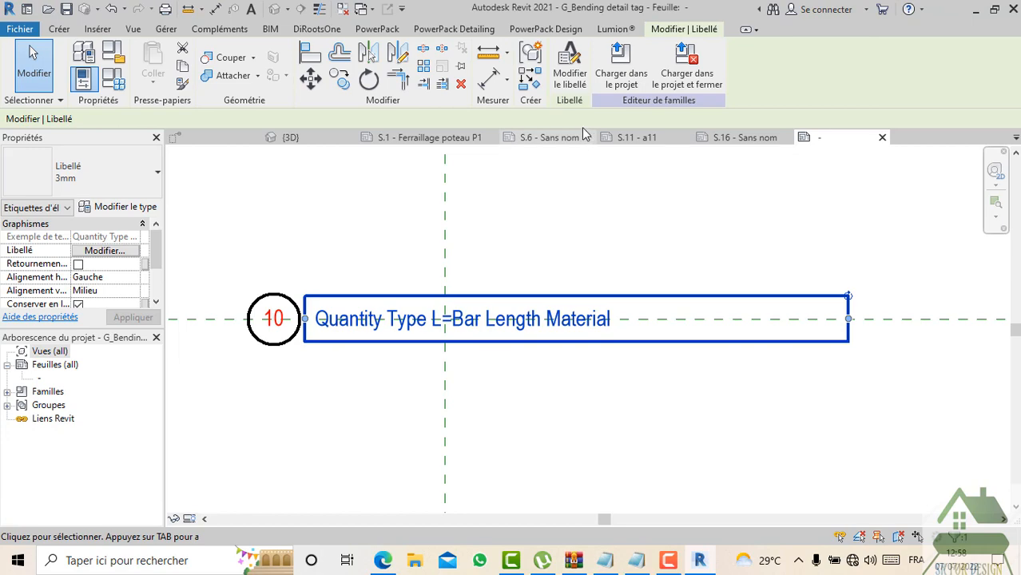
pyautogui.click(570, 64)
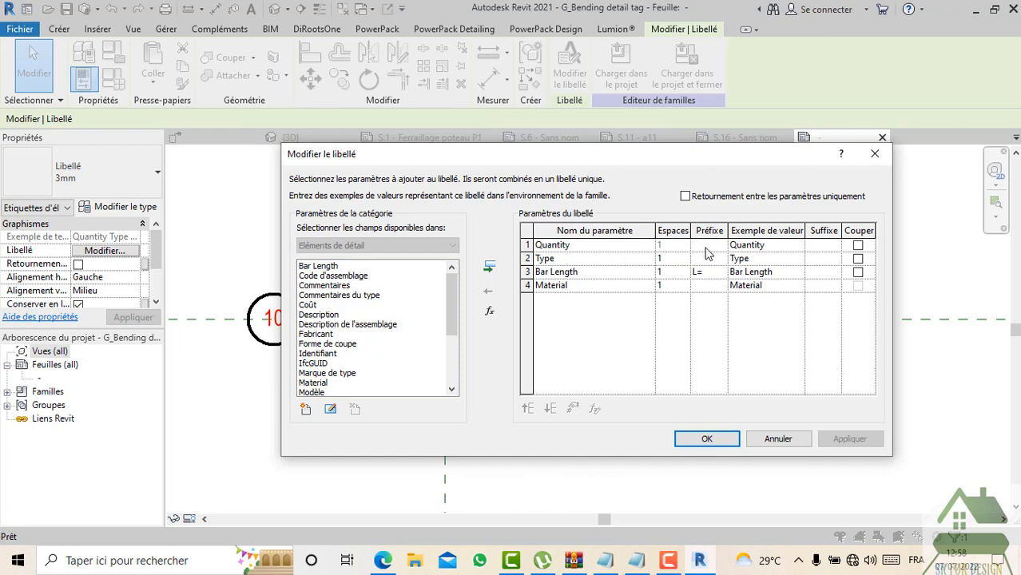
pyautogui.moveTo(671, 156); pyautogui.dragTo(663, 111)
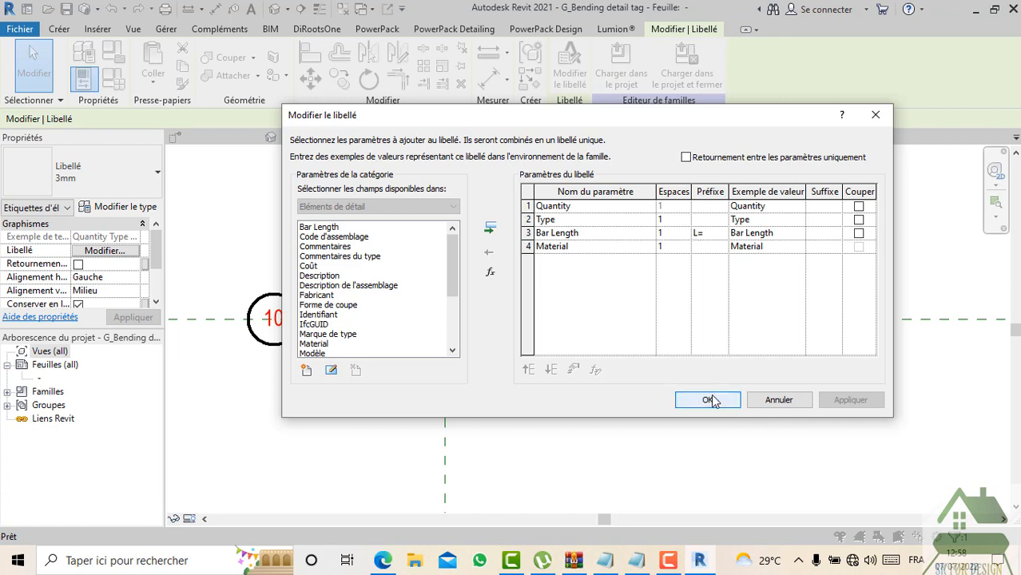
pyautogui.click(710, 221)
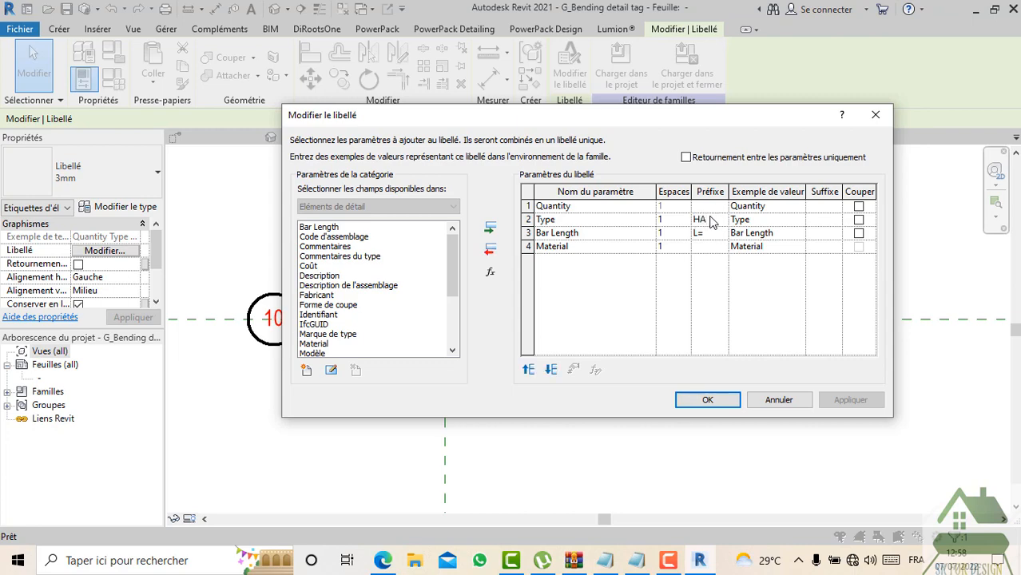
pyautogui.click(708, 400)
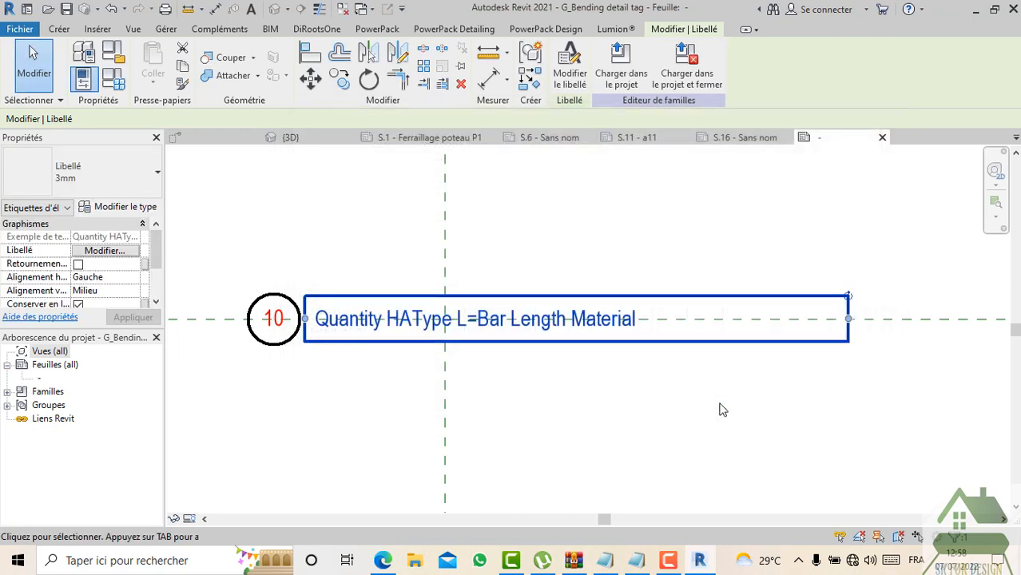
# Step: Load the modified G_Bending detail tag family into the project, replacing the existing version, and check the bar tags on sheet S.16
pyautogui.click(608, 70)
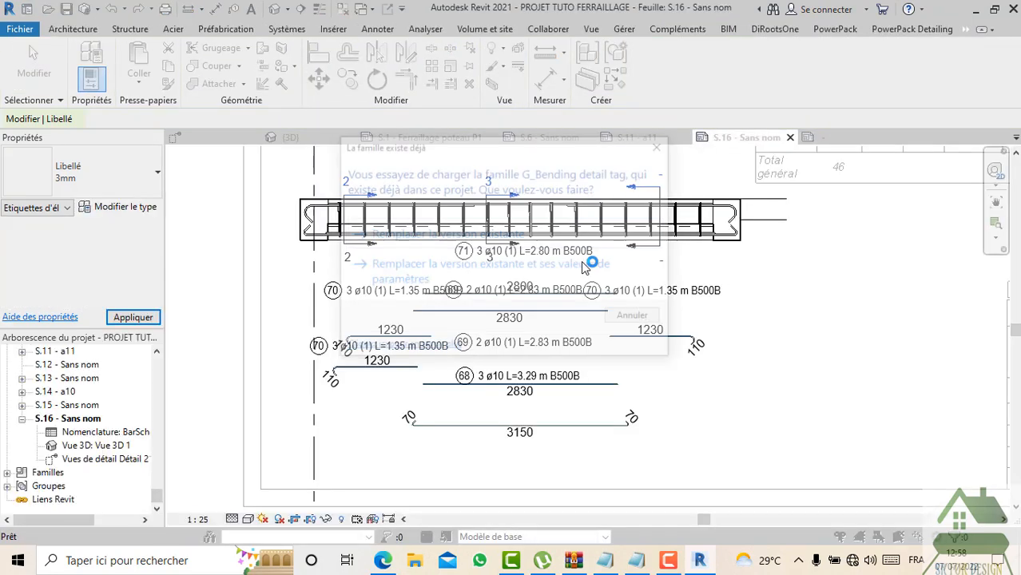
pyautogui.click(476, 234)
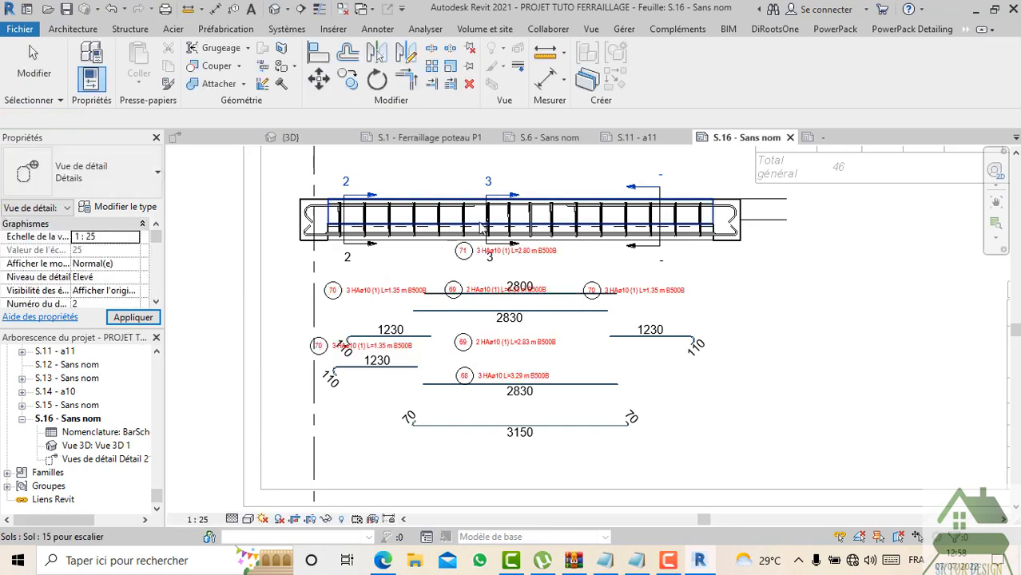
pyautogui.scroll(2, 356, 299)
pyautogui.scroll(3, 356, 299)
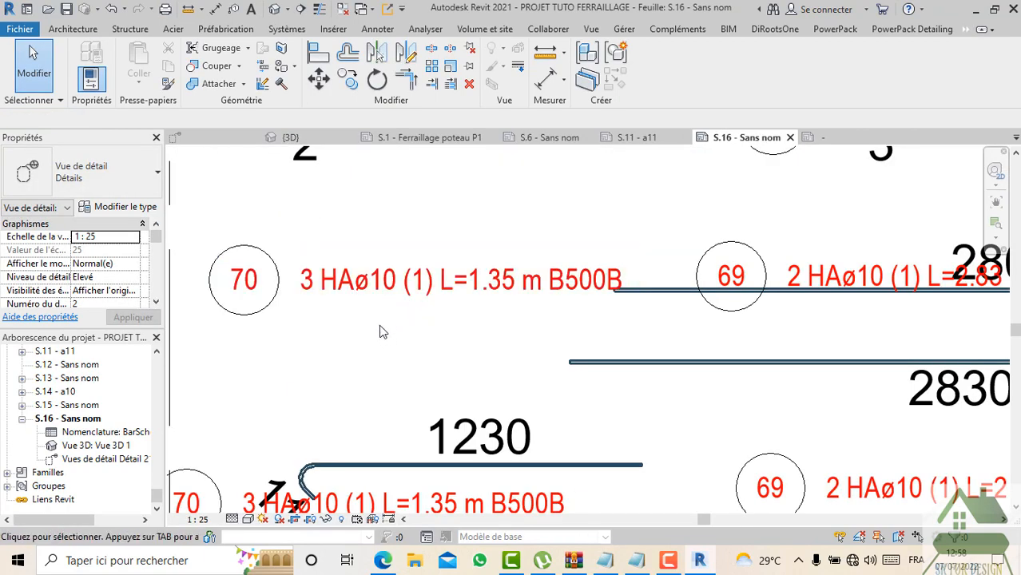
pyautogui.scroll(4, 379, 325)
pyautogui.scroll(-2, 349, 315)
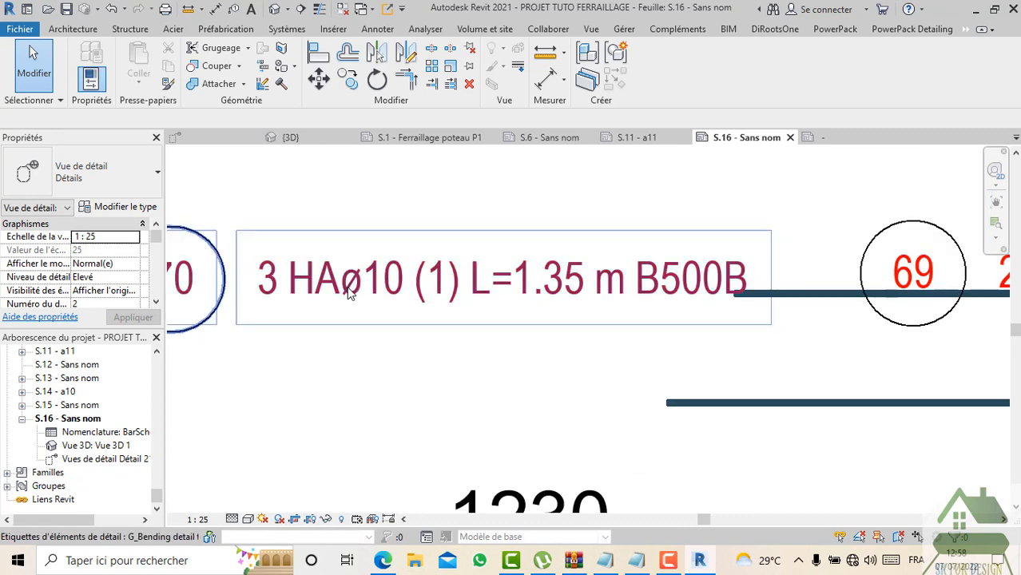
pyautogui.scroll(-5, 317, 284)
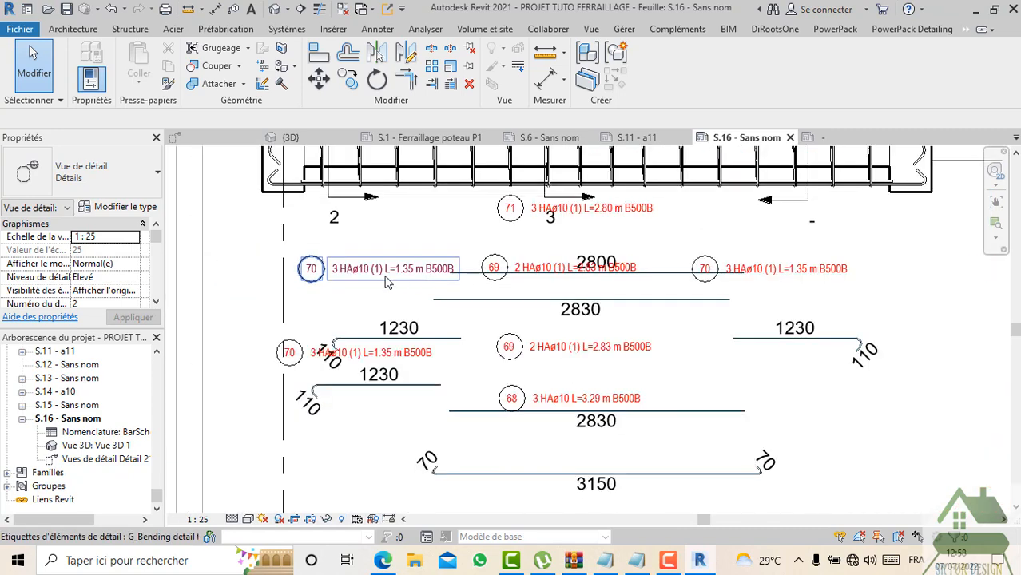
# Step: Move the 2800 bending detail of bar 71 clear of the others, down to the right of the 3150 detail
pyautogui.scroll(-1, 528, 306)
pyautogui.moveTo(636, 276); pyautogui.dragTo(665, 278)
pyautogui.moveTo(758, 355); pyautogui.dragTo(916, 433)
pyautogui.click(796, 477)
pyautogui.scroll(-4, 796, 477)
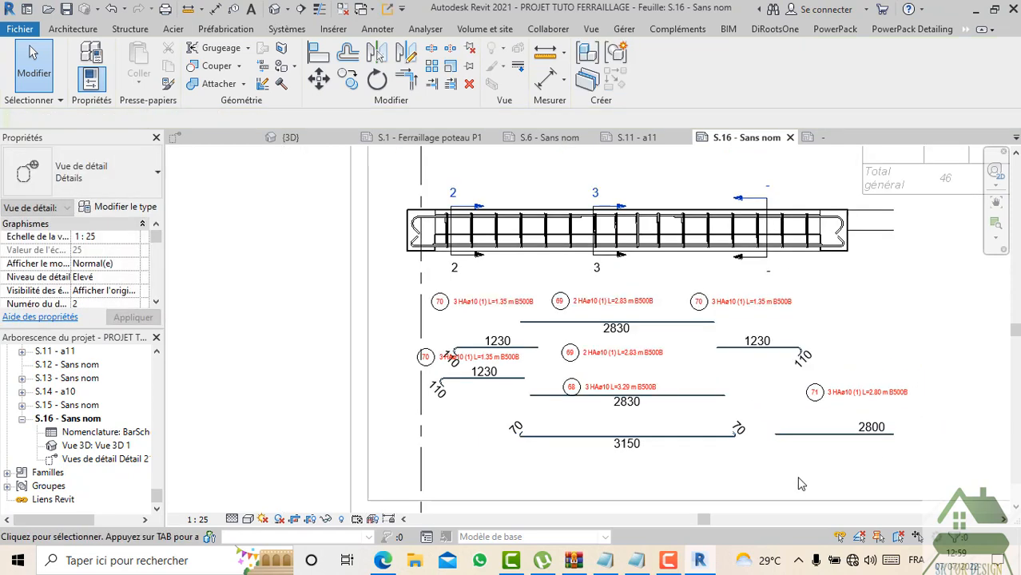
# Step: Deactivate the beam elevation view and review the overall layout of sheet S.16
pyautogui.moveTo(733, 368); pyautogui.dragTo(503, 315, button='middle')
pyautogui.scroll(2, 568, 296)
pyautogui.scroll(4, 475, 258)
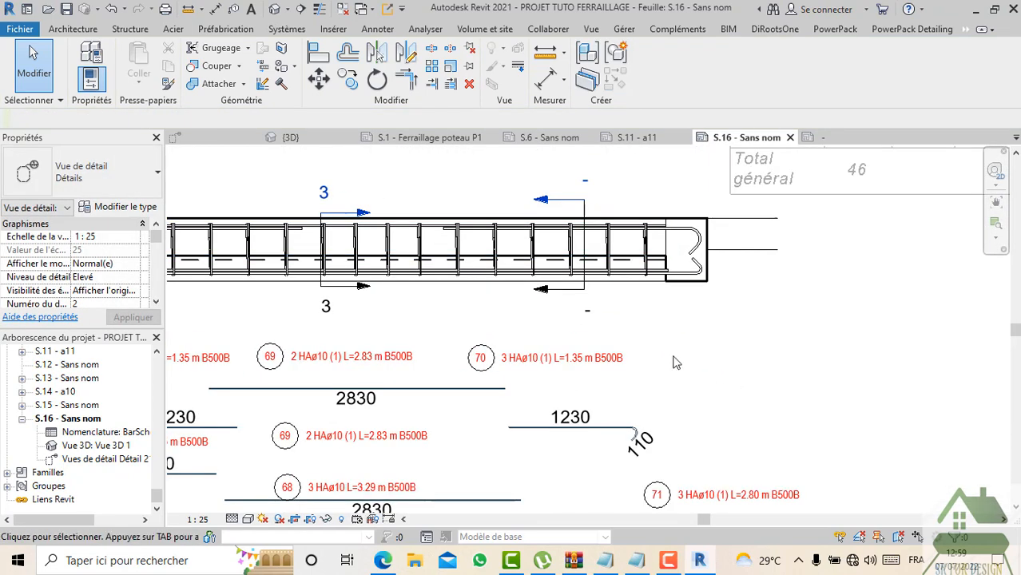
pyautogui.scroll(-5, 675, 361)
pyautogui.scroll(-3, 639, 351)
pyautogui.rightClick(596, 264)
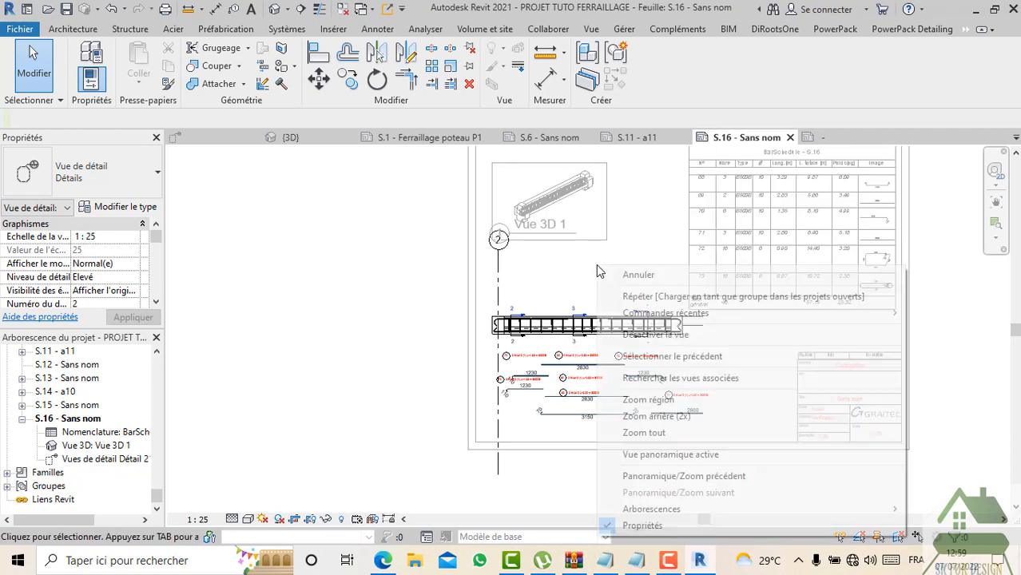
pyautogui.click(680, 336)
pyautogui.scroll(4, 663, 399)
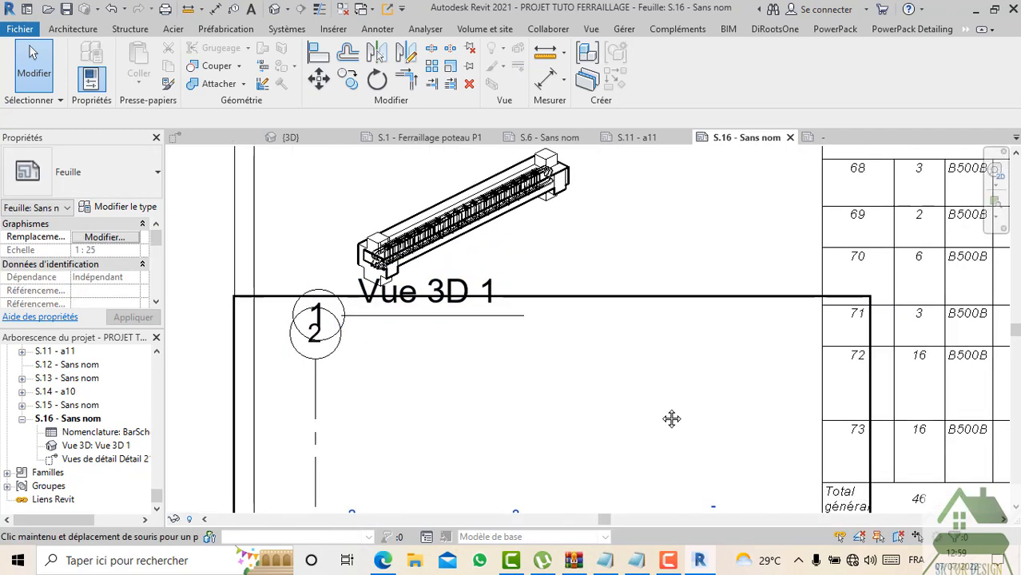
pyautogui.scroll(-1, 646, 374)
pyautogui.moveTo(755, 416); pyautogui.dragTo(649, 374, button='middle')
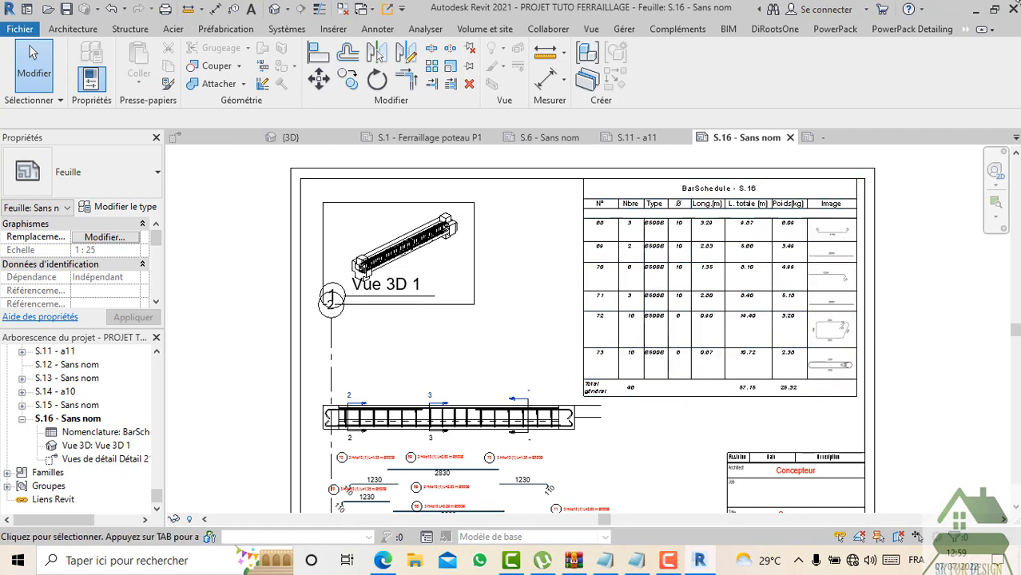
pyautogui.click(919, 32)
pyautogui.click(839, 32)
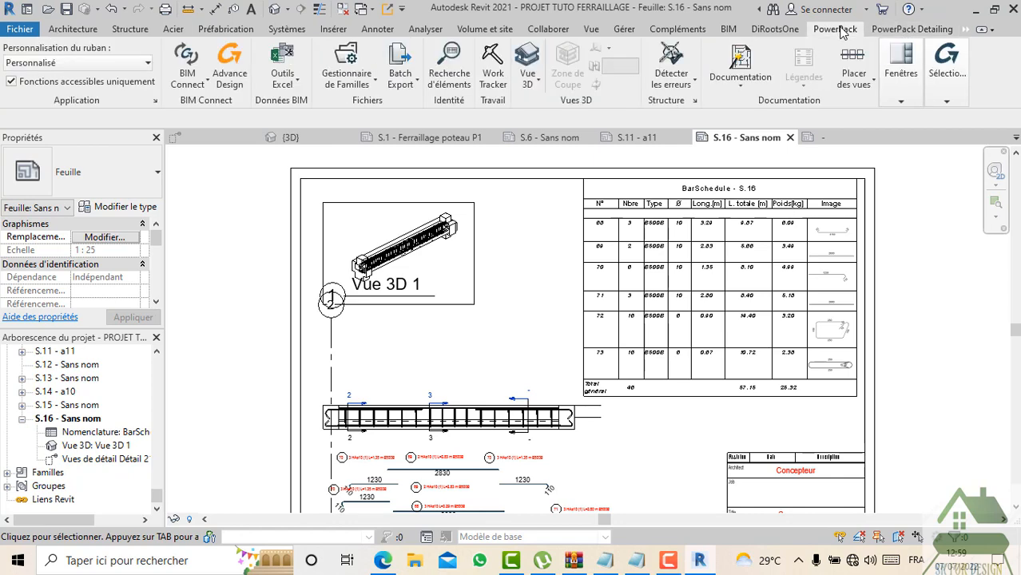
pyautogui.click(901, 88)
pyautogui.scroll(5, 473, 310)
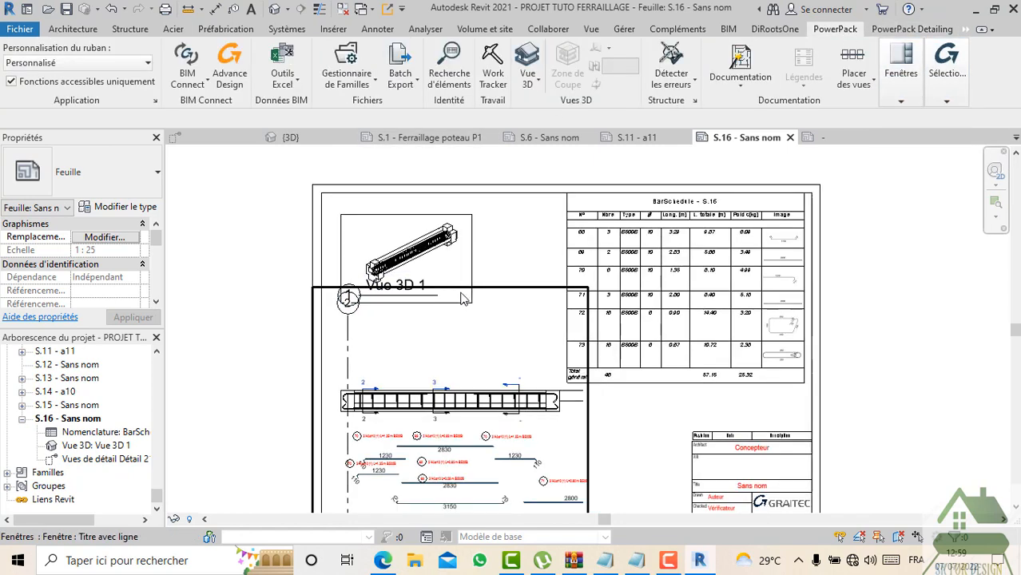
# Step: Reactivate the beam elevation view on the sheet and set its detail level to Faible
pyautogui.doubleClick(523, 387)
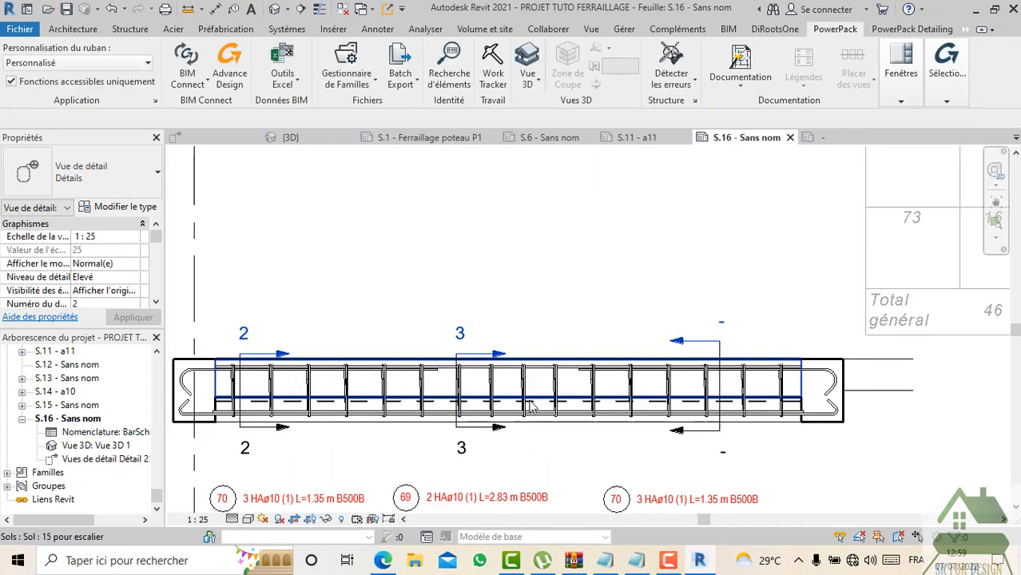
pyautogui.scroll(2, 522, 384)
pyautogui.scroll(-2, 282, 434)
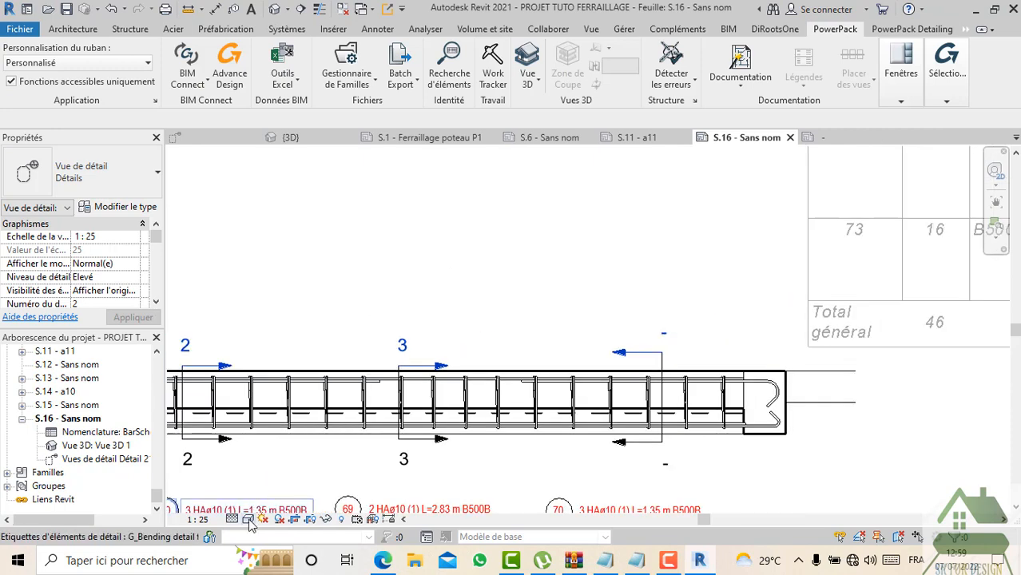
pyautogui.click(231, 519)
pyautogui.click(254, 487)
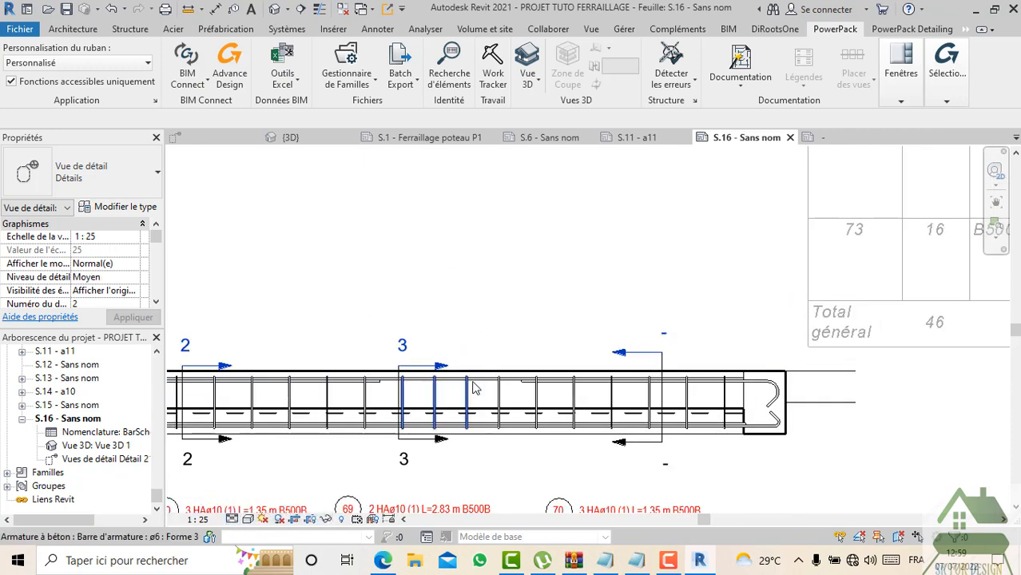
pyautogui.scroll(-3, 468, 390)
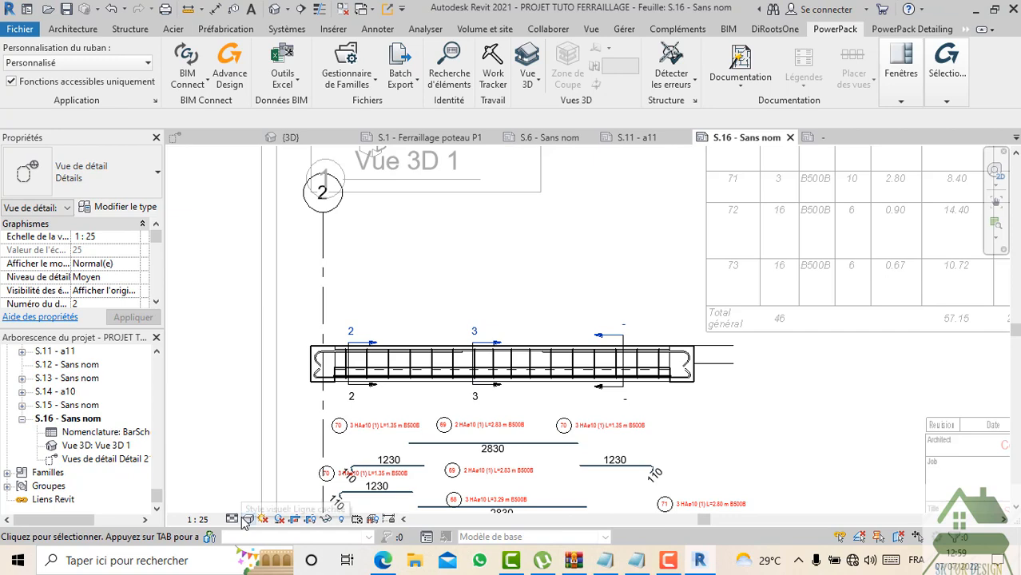
pyautogui.click(233, 520)
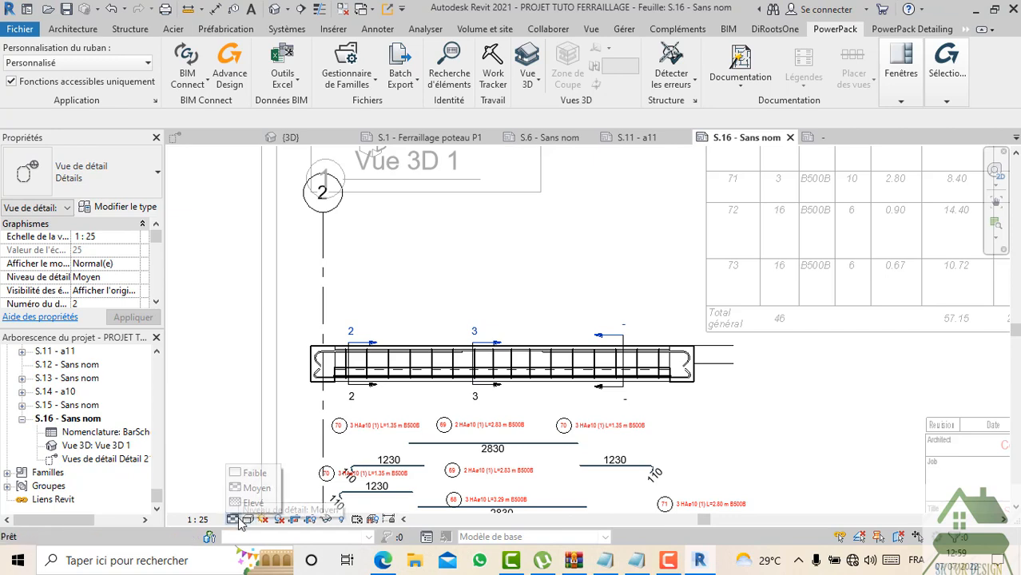
pyautogui.click(254, 473)
pyautogui.scroll(5, 530, 366)
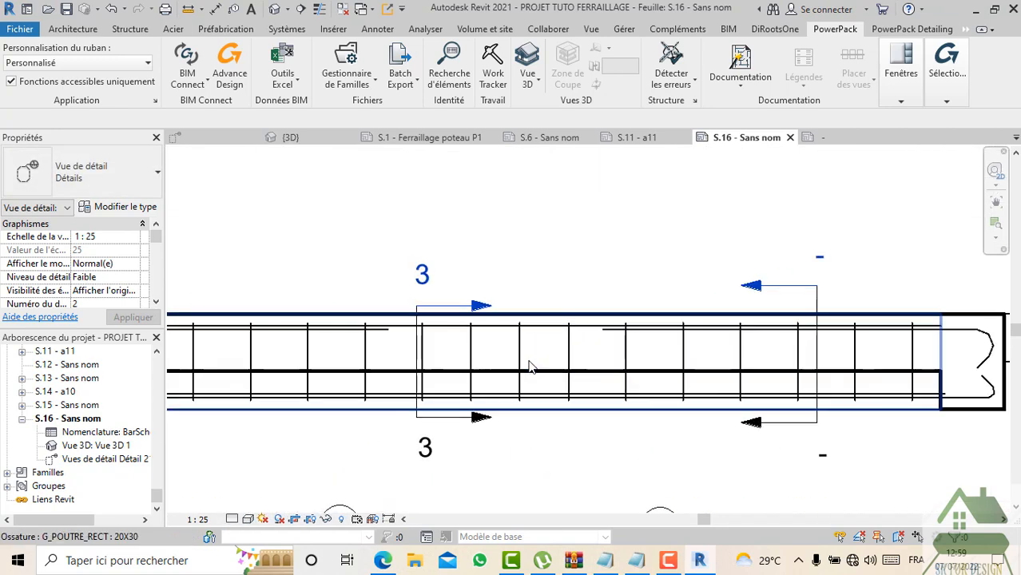
# Step: Place a Schéma d'armatures detail with its annotation on the ø6 Forme 31 stirrup set next to section mark 3
pyautogui.click(894, 30)
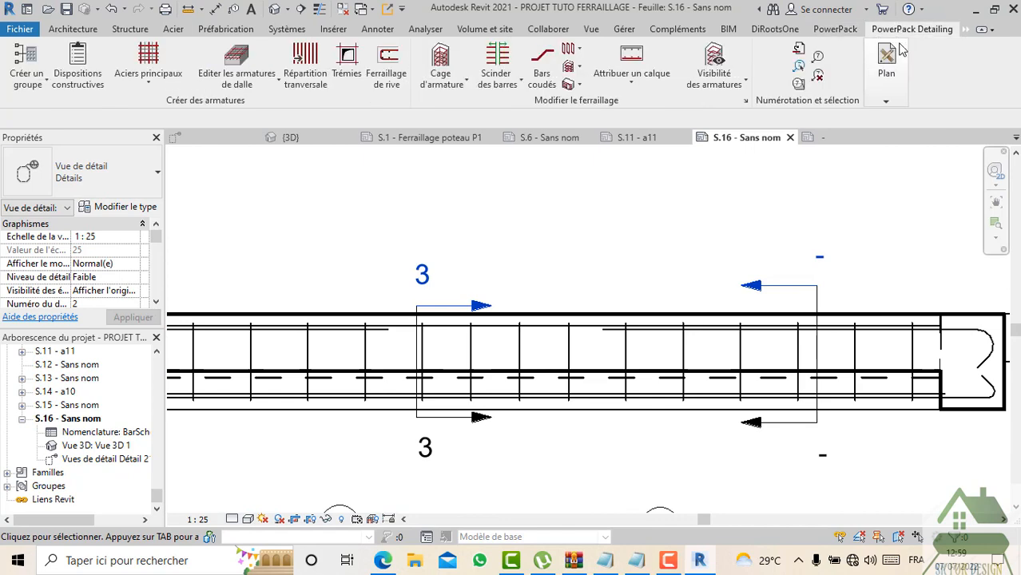
pyautogui.moveTo(897, 91)
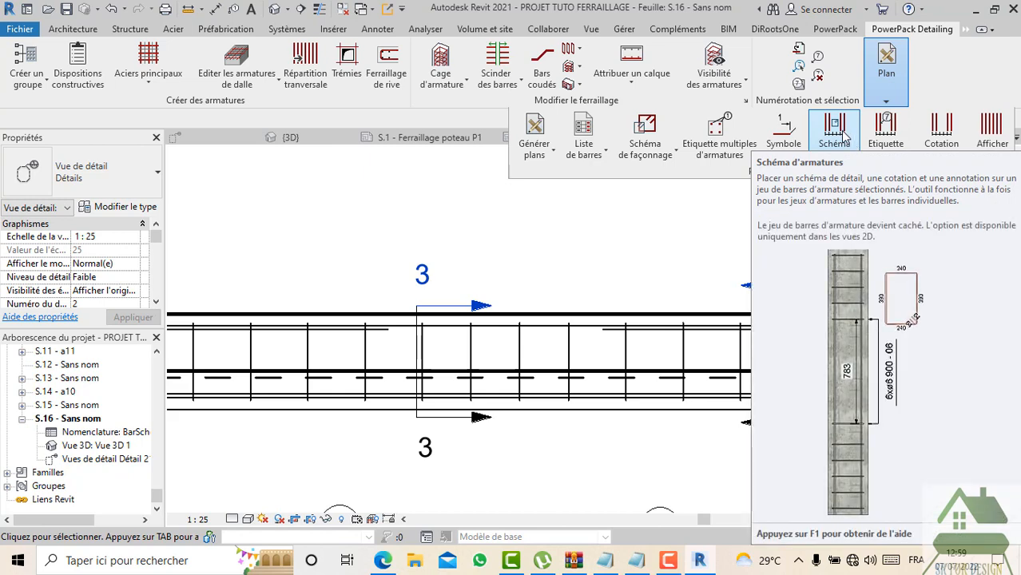
pyautogui.click(843, 136)
pyautogui.scroll(-2, 783, 266)
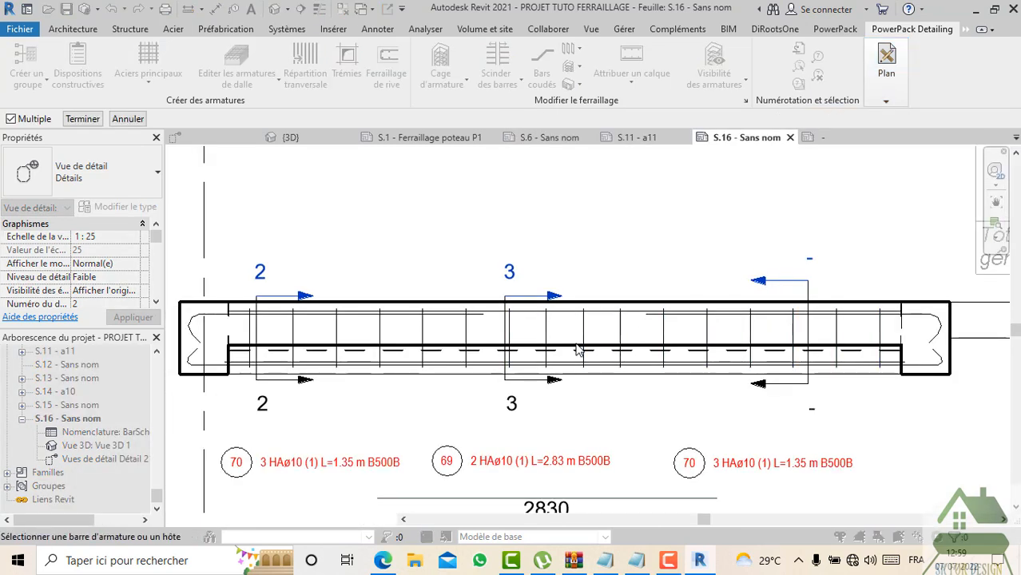
pyautogui.click(549, 329)
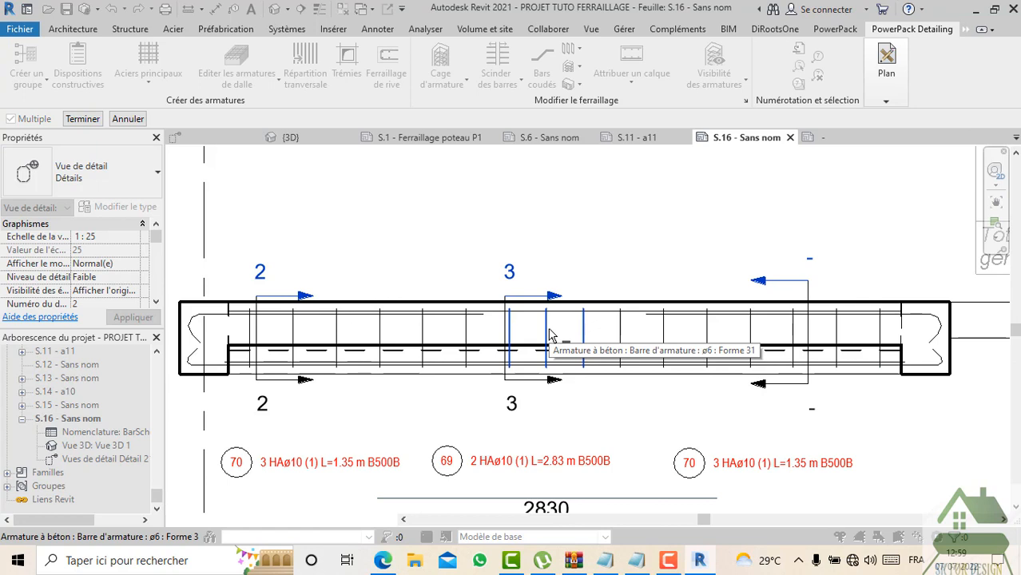
pyautogui.click(83, 118)
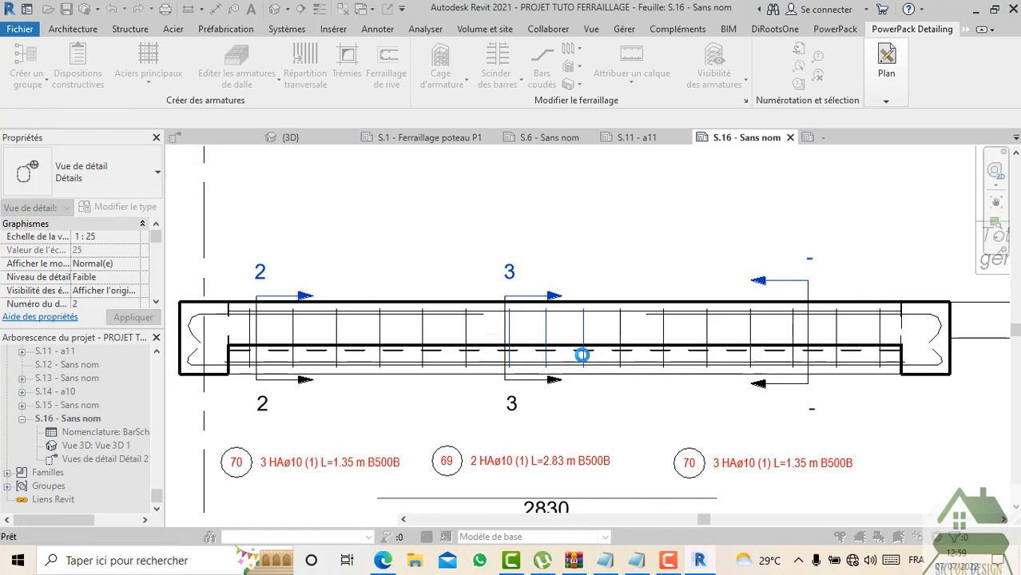
pyautogui.click(582, 355)
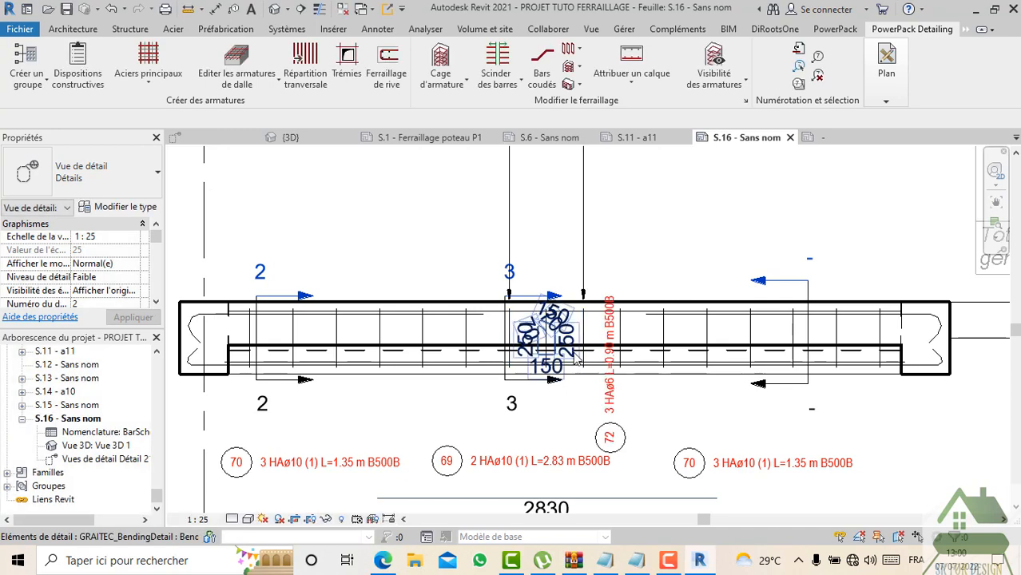
pyautogui.scroll(5, 575, 360)
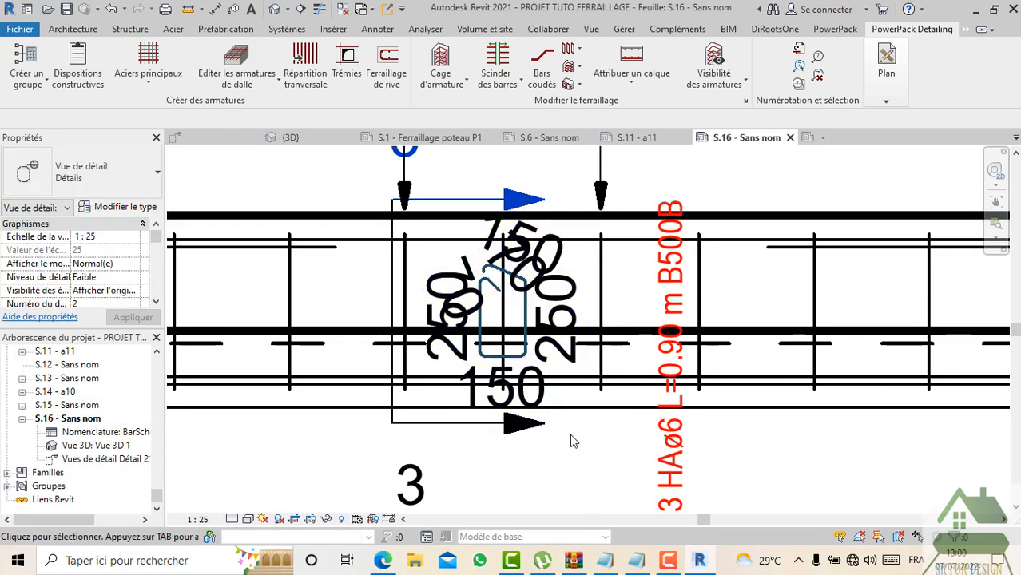
# Step: Examine the stirrup's bending detail next to section mark 3 and the family types available for it
pyautogui.click(565, 320)
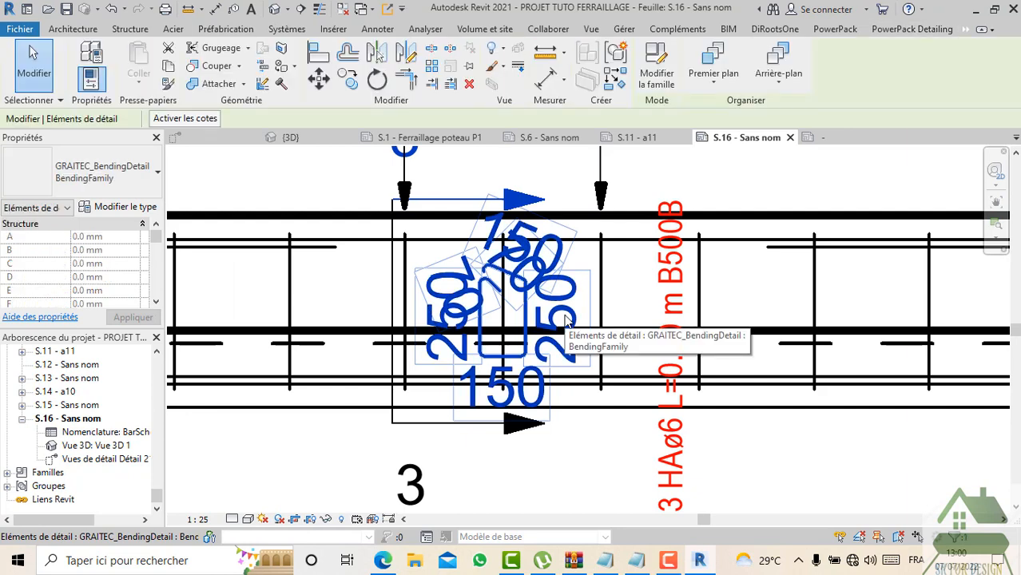
pyautogui.click(125, 194)
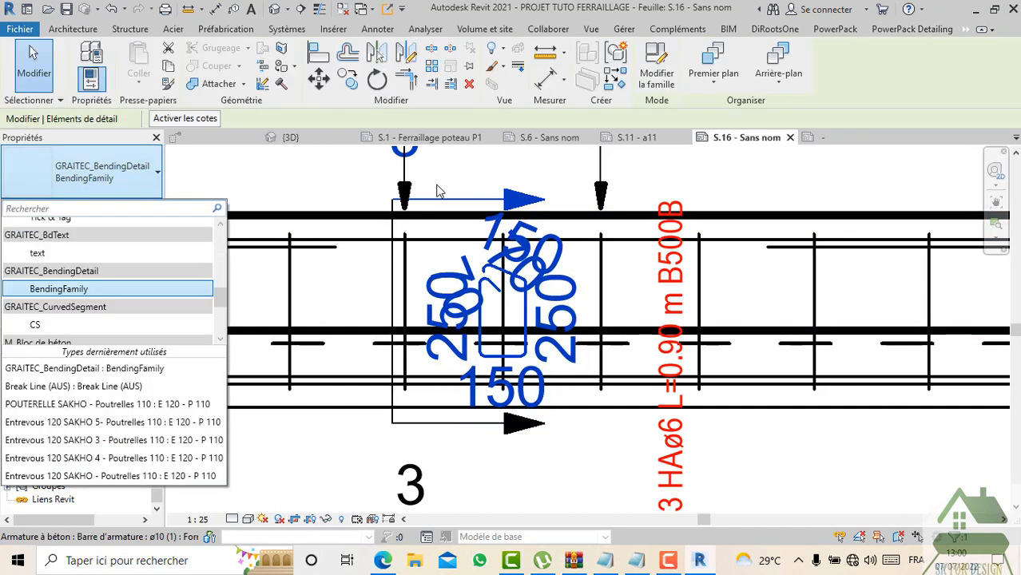
pyautogui.press('Escape')
pyautogui.press('Escape')
pyautogui.scroll(-3, 542, 206)
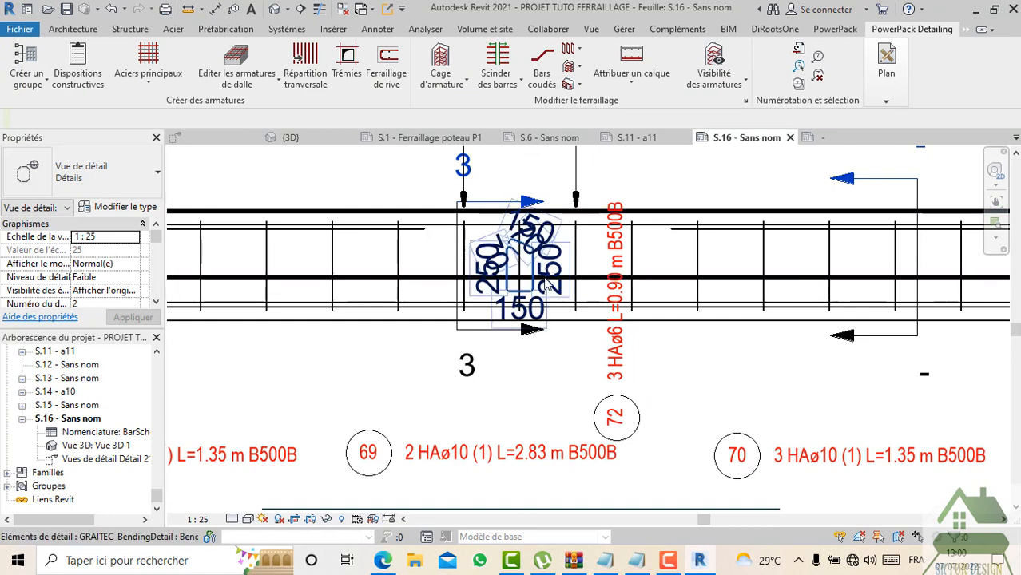
pyautogui.scroll(-5, 546, 286)
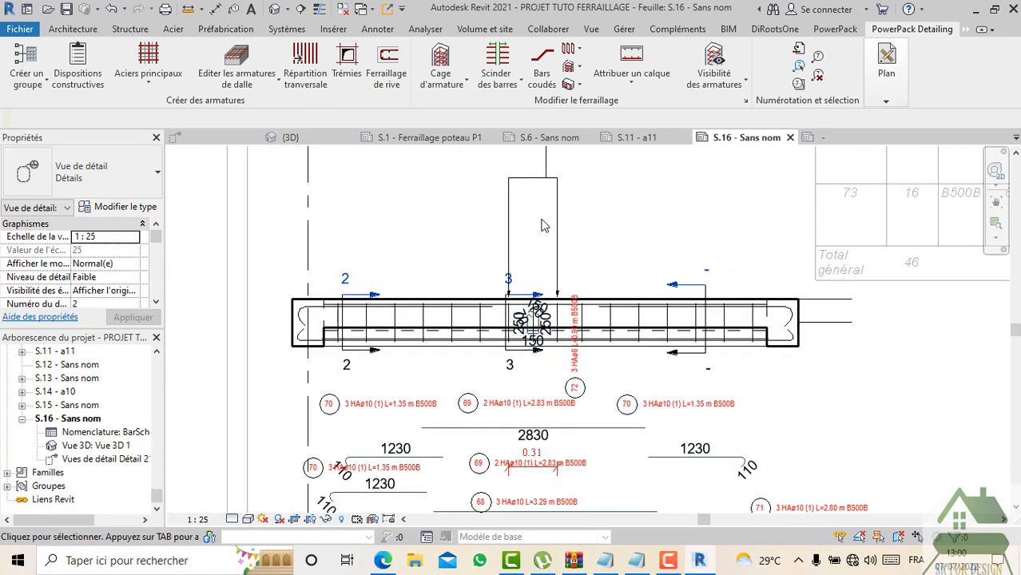
pyautogui.moveTo(542, 226); pyautogui.dragTo(547, 358, button='middle')
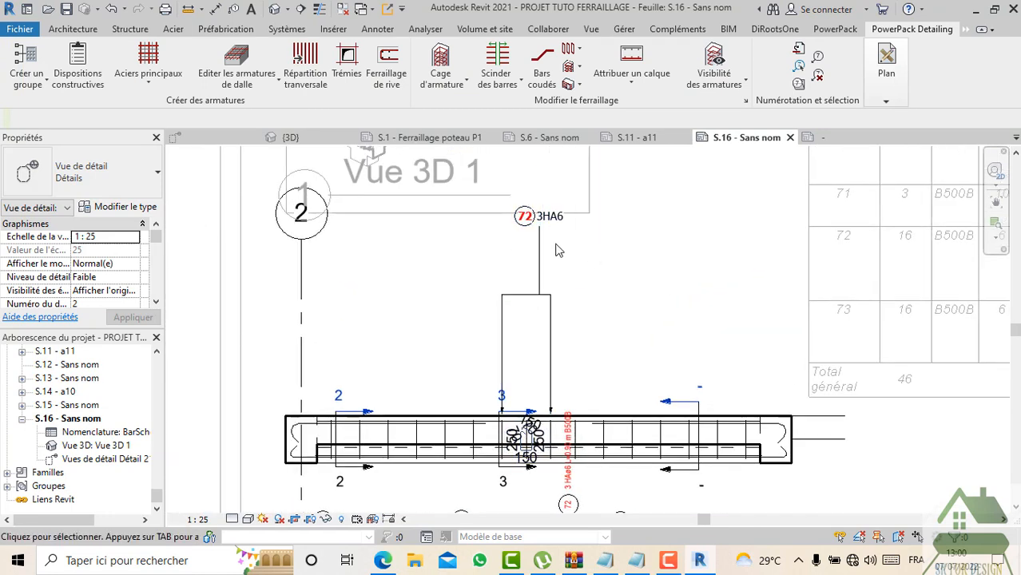
pyautogui.scroll(6, 517, 449)
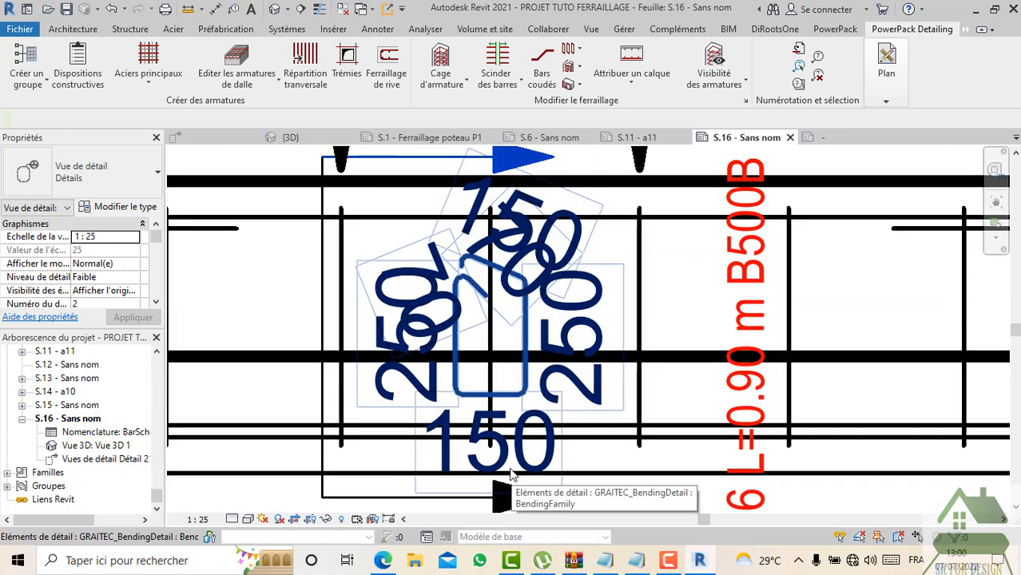
pyautogui.scroll(-8, 505, 450)
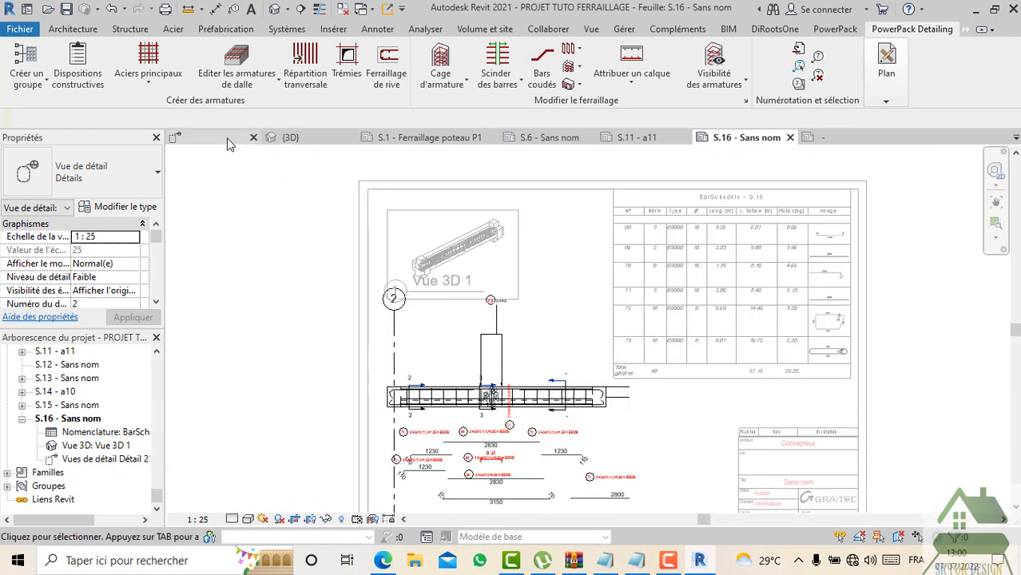
# Step: Switch to the {3D} view and select the reinforced 20X20 2 ground-floor column near the staircase
pyautogui.click(294, 137)
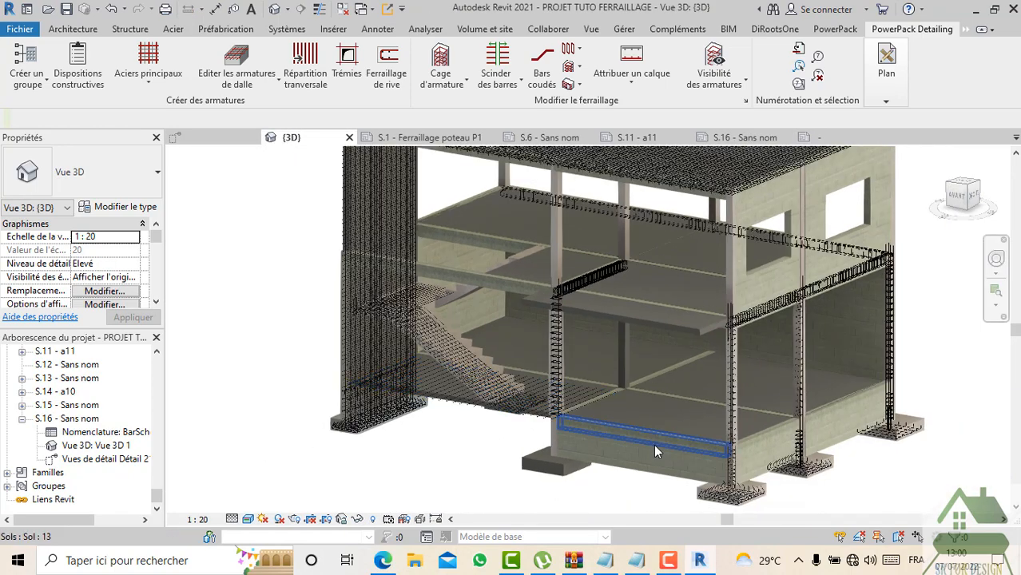
pyautogui.moveTo(747, 425); pyautogui.dragTo(735, 424, button='middle')
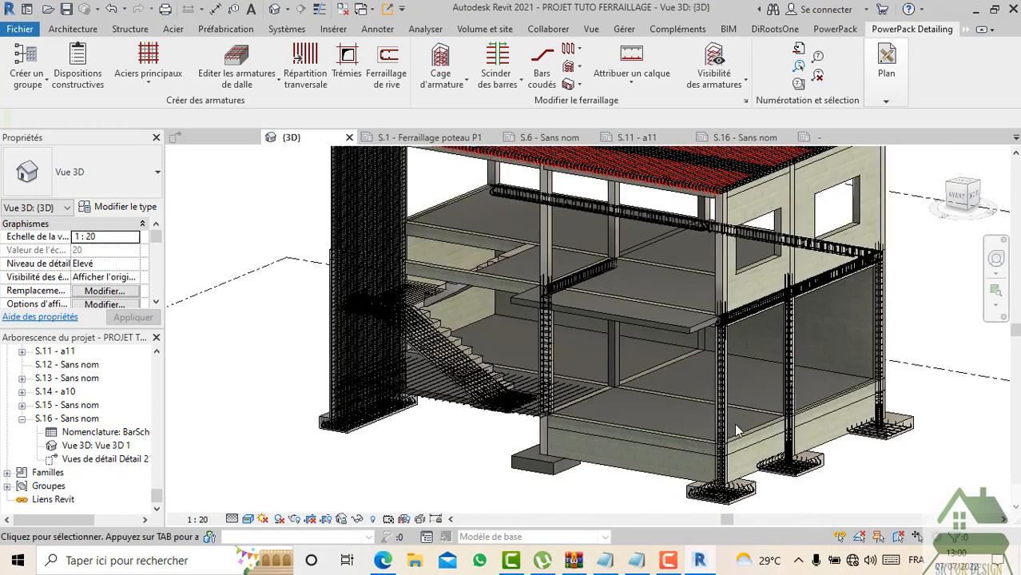
pyautogui.scroll(5, 655, 359)
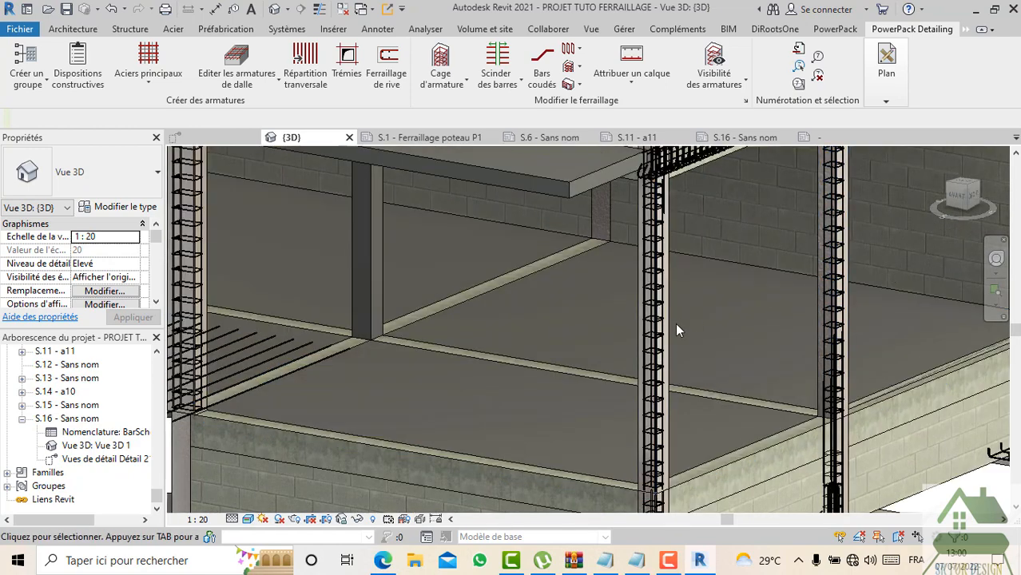
pyautogui.scroll(-5, 660, 342)
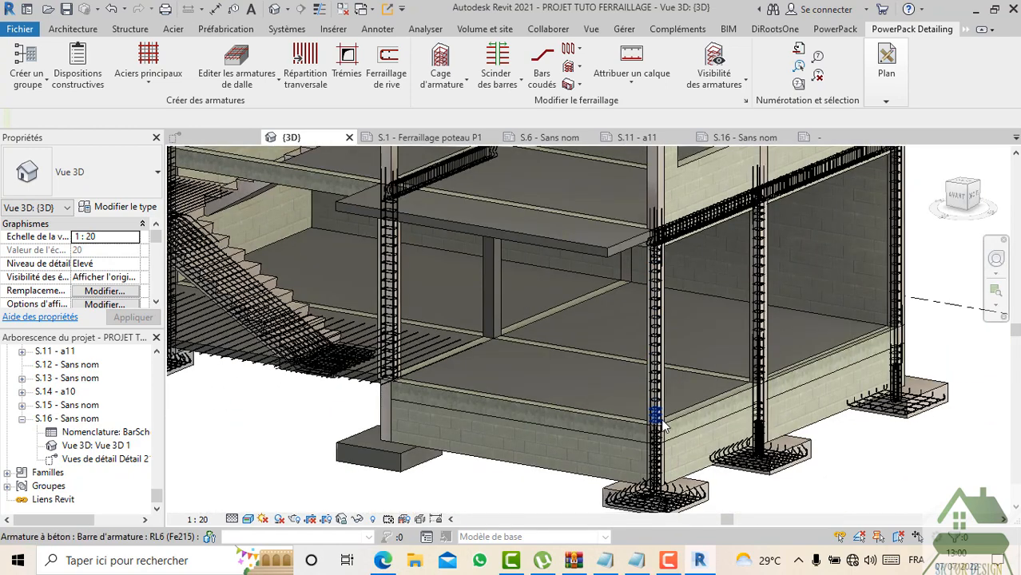
pyautogui.scroll(5, 391, 241)
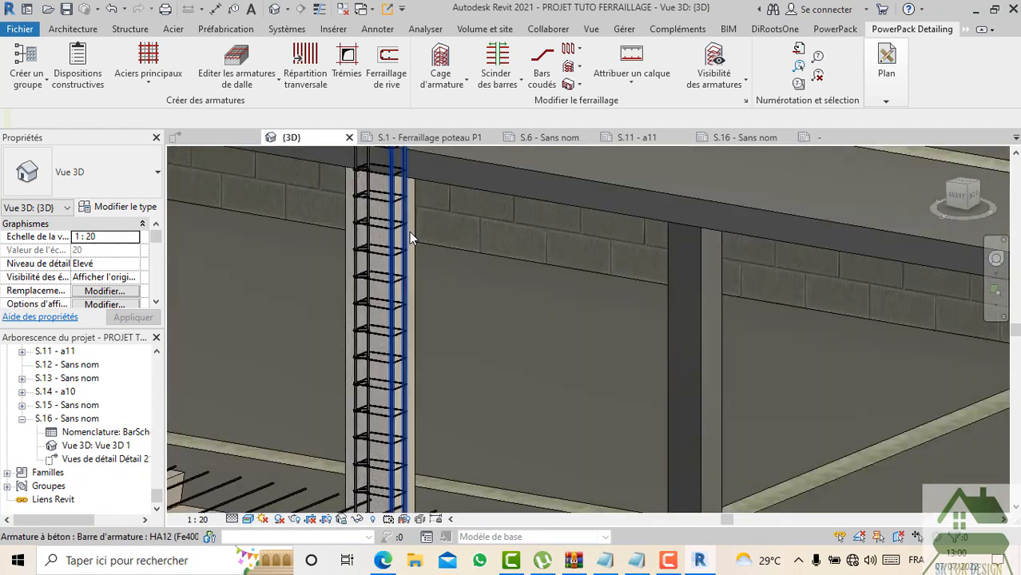
pyautogui.click(415, 221)
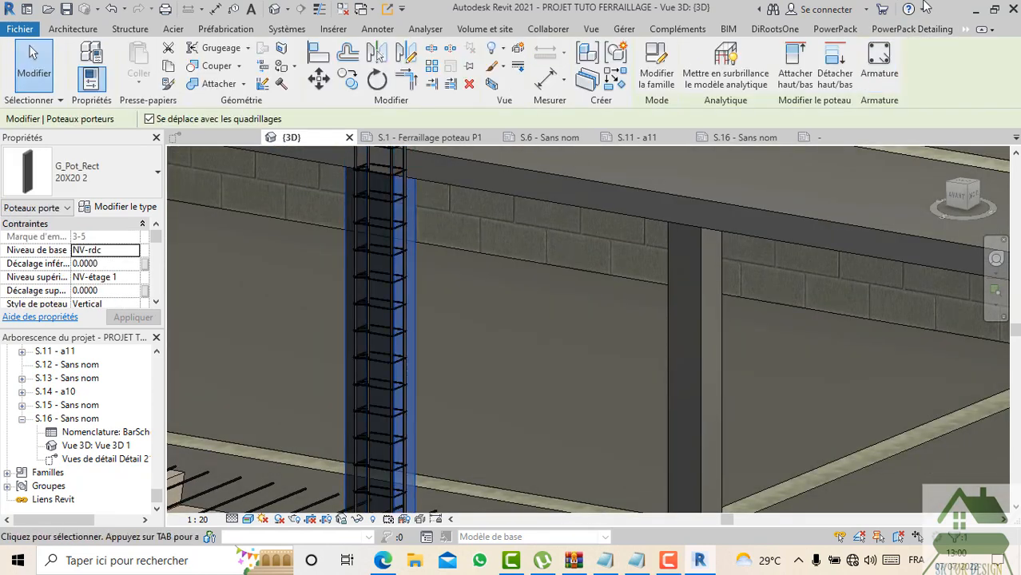
# Step: Generate the column's plans on one sheet for all elements, with a BarSchedule - P3 bar schedule and the Métrique A4 title block
pyautogui.click(914, 33)
pyautogui.click(889, 99)
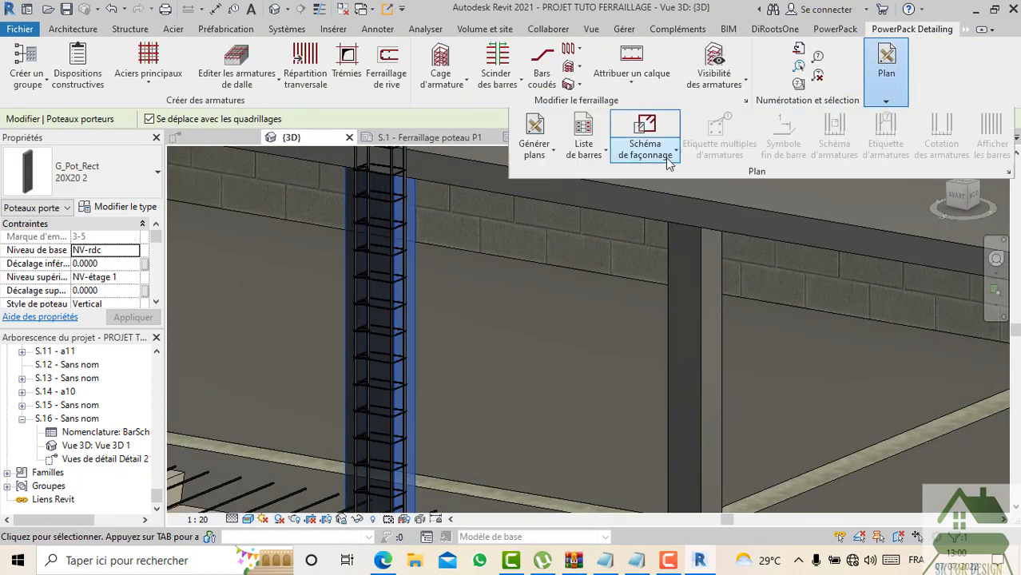
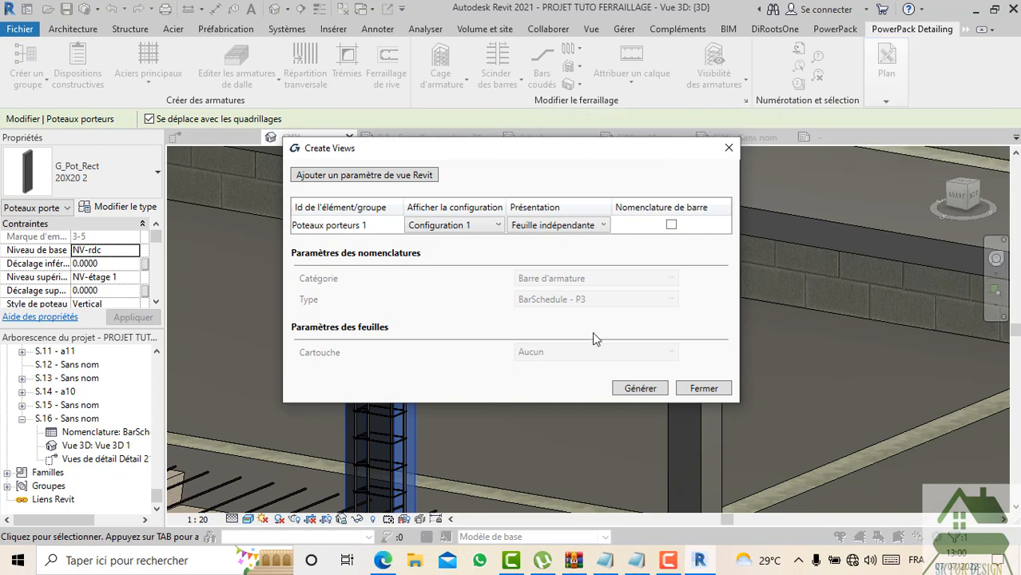
pyautogui.click(541, 227)
pyautogui.click(554, 272)
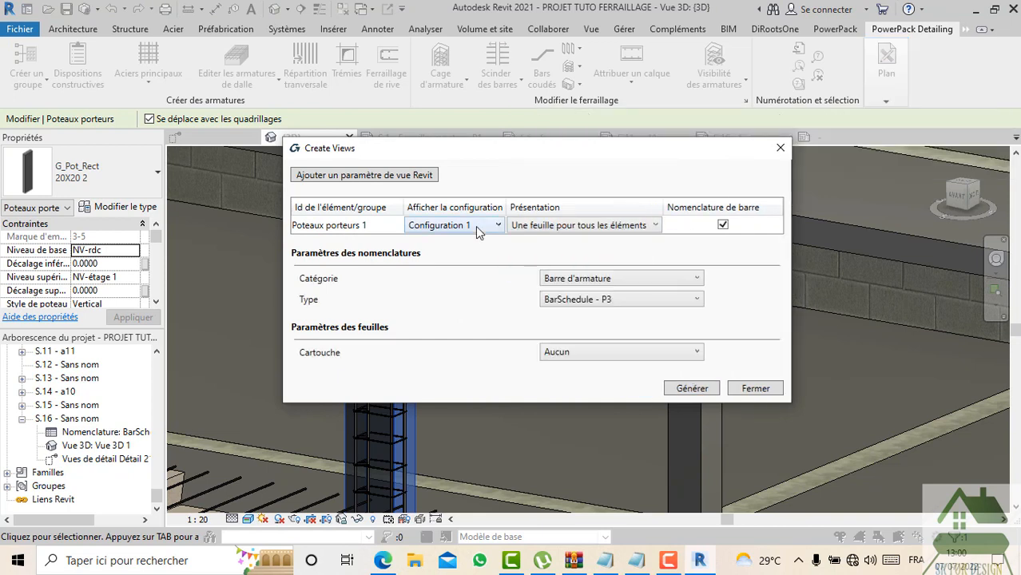
pyautogui.click(583, 352)
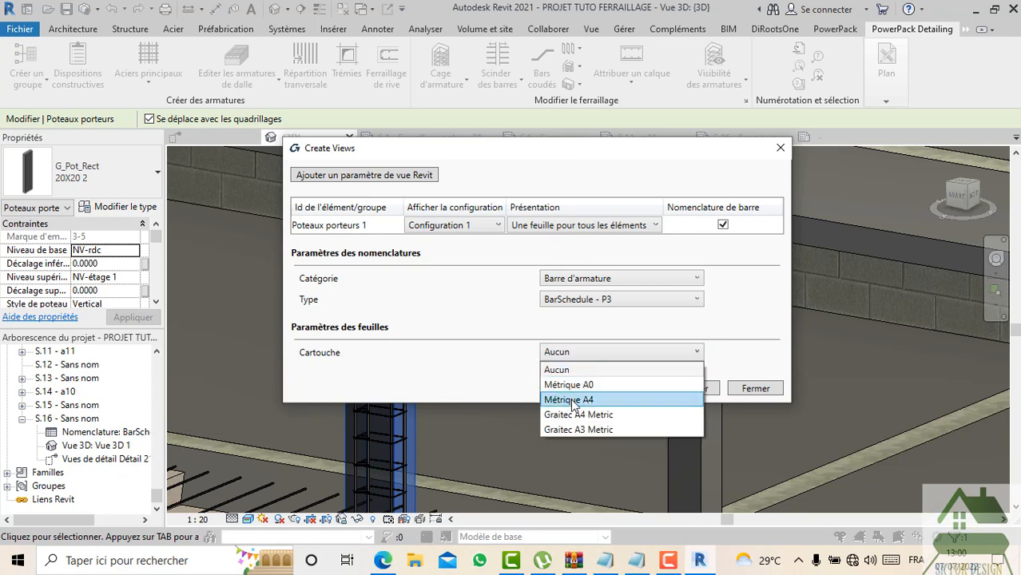
pyautogui.click(646, 396)
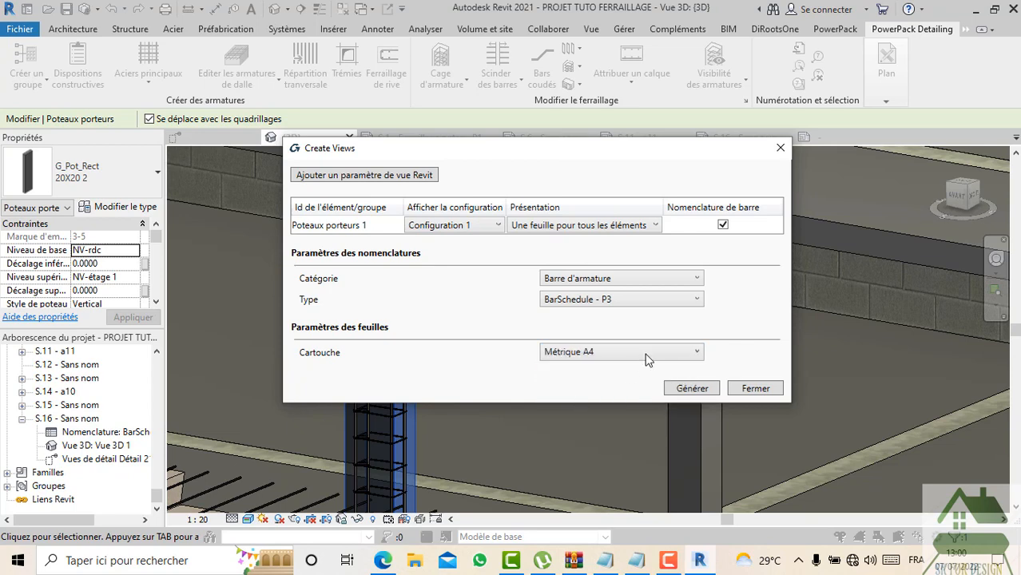
pyautogui.click(687, 392)
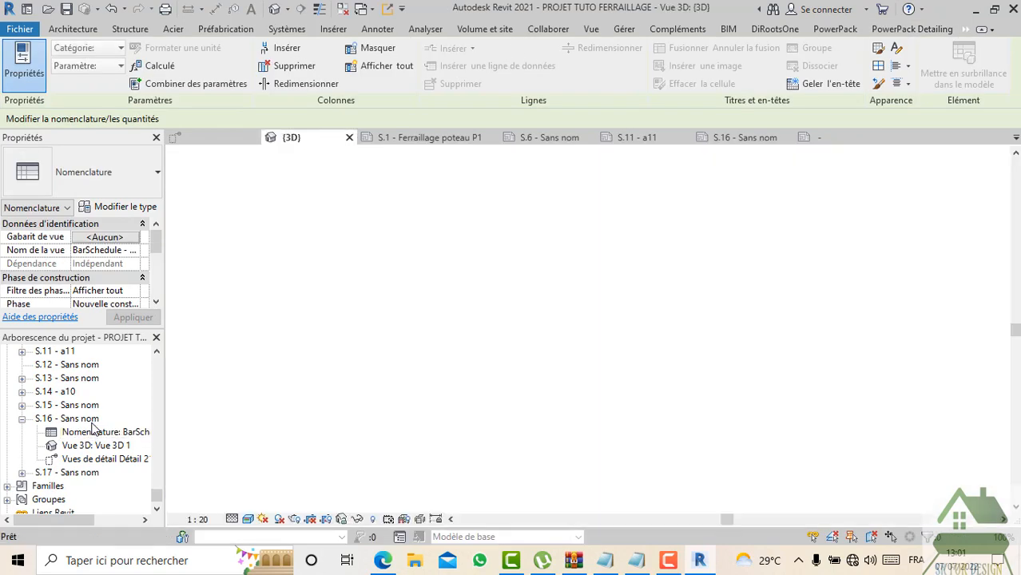
# Step: Open the generated sheet S.17 and inspect the column's 3D view
pyautogui.scroll(-1, 443, 364)
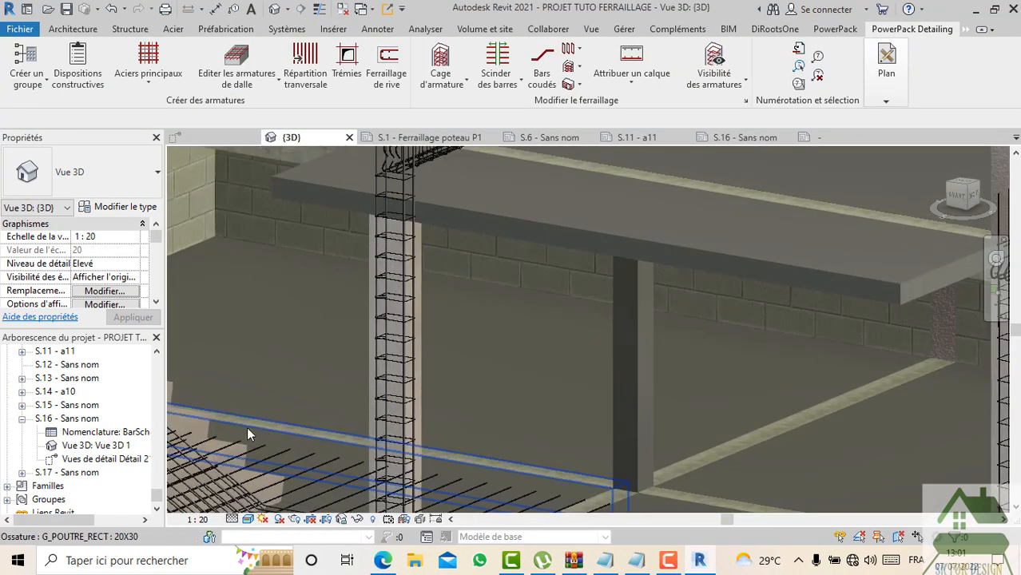
pyautogui.doubleClick(89, 473)
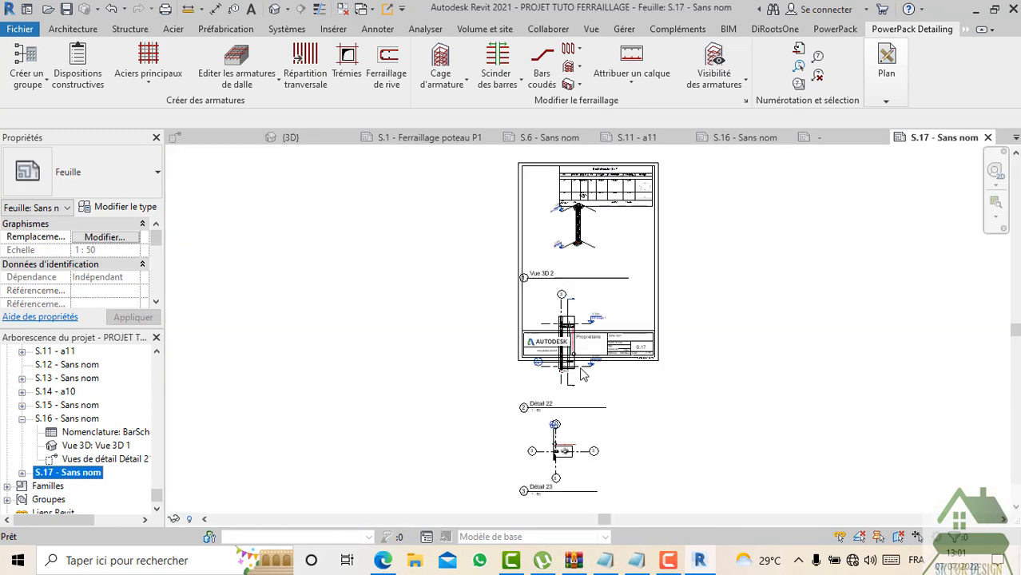
pyautogui.scroll(5, 593, 213)
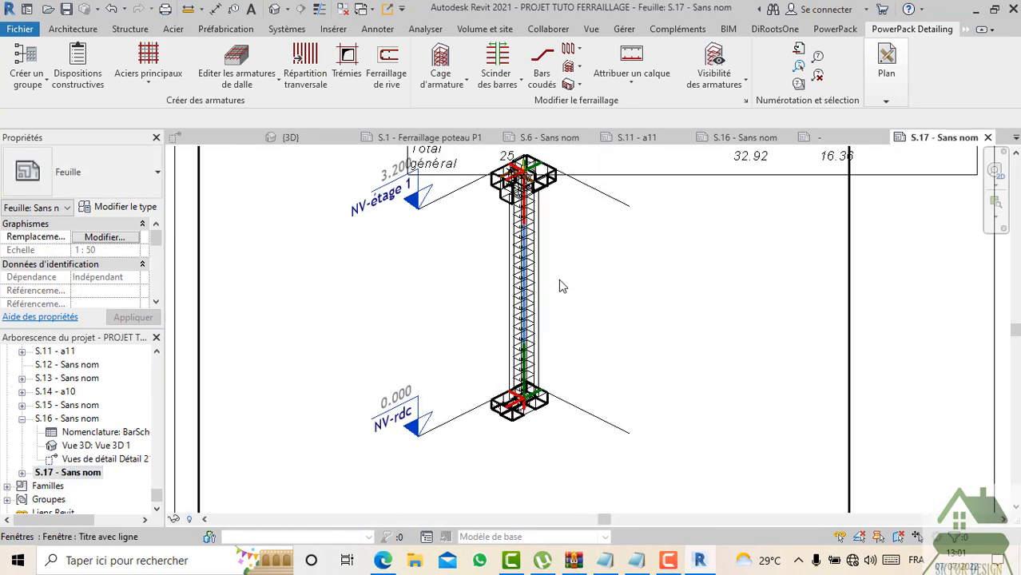
pyautogui.scroll(-3, 559, 297)
pyautogui.doubleClick(511, 297)
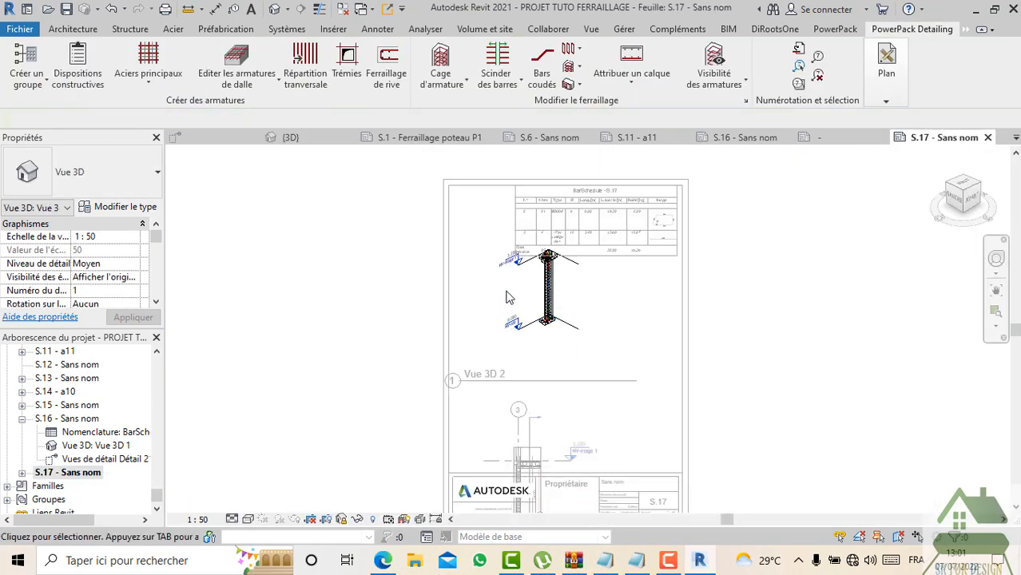
pyautogui.scroll(2, 508, 297)
pyautogui.rightClick(586, 238)
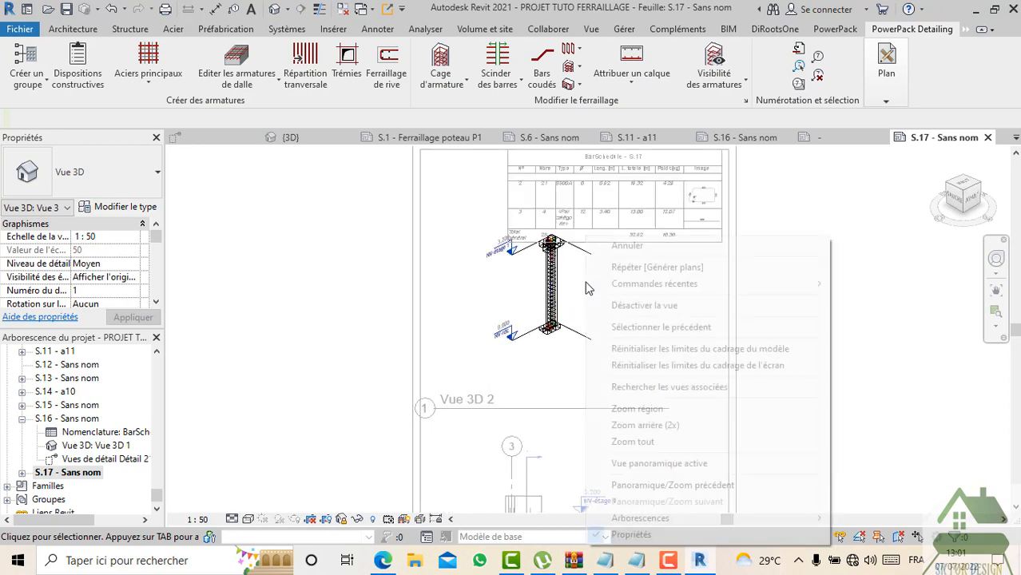
pyautogui.click(643, 305)
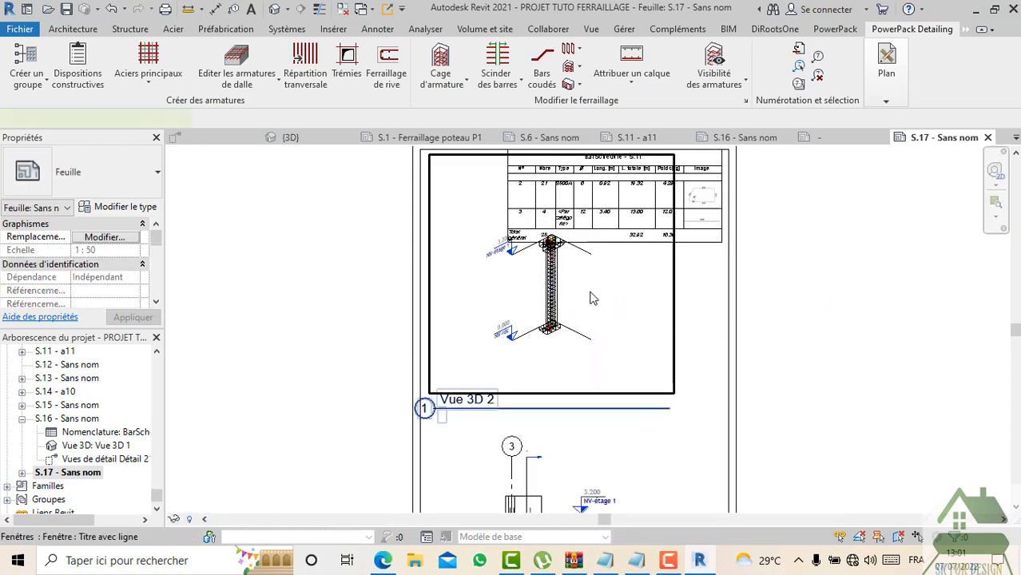
pyautogui.click(539, 289)
pyautogui.doubleClick(539, 290)
pyautogui.rightClick(584, 293)
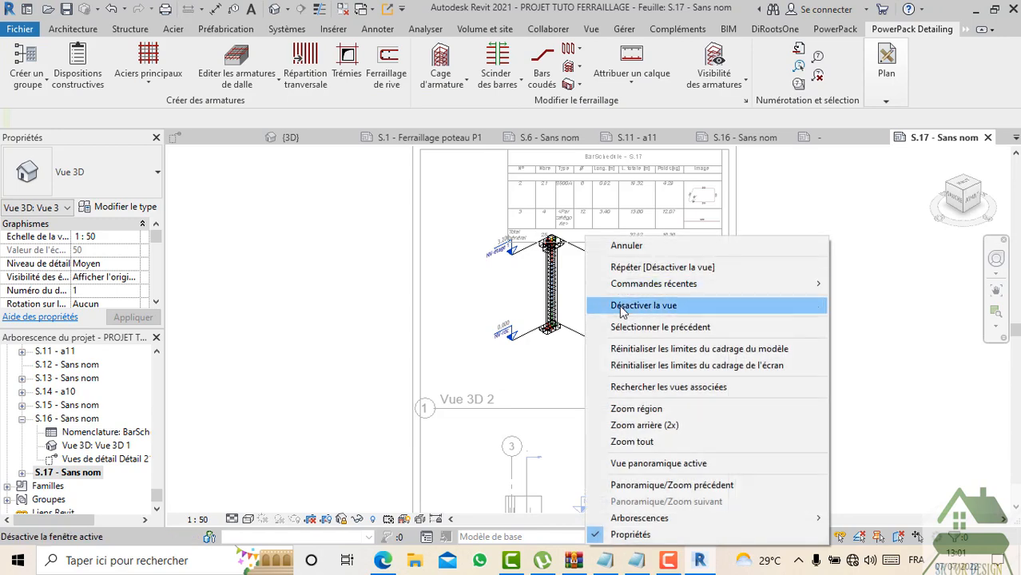
pyautogui.click(617, 310)
pyautogui.click(616, 316)
# Step: Move the Vue 3D 2 viewport left past the sheet border and the Détail 22 viewport up above the title block
pyautogui.moveTo(627, 350); pyautogui.dragTo(523, 334)
pyautogui.moveTo(584, 383); pyautogui.dragTo(587, 261, button='middle')
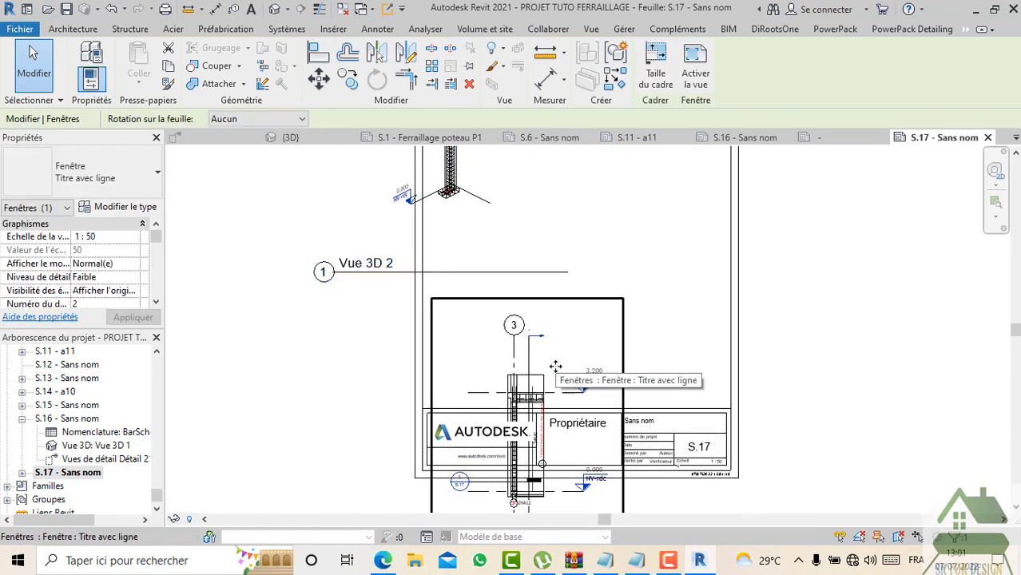
pyautogui.click(631, 241)
# Step: Activate the Détail 22 view and place a Schéma d'armatures detail on the column's HA6 stirrup set
pyautogui.scroll(3, 630, 300)
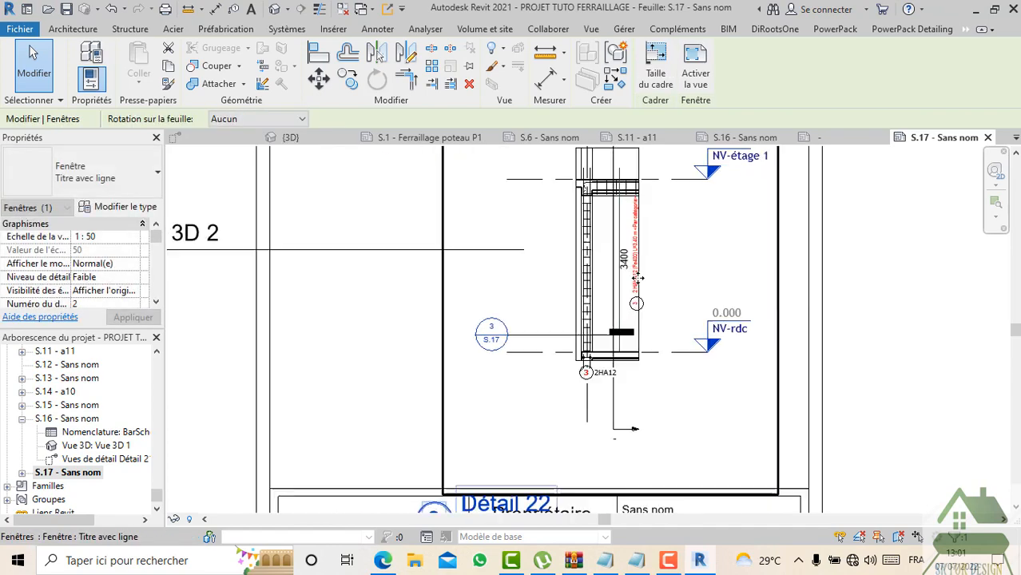
pyautogui.doubleClick(673, 257)
pyautogui.scroll(2, 601, 242)
pyautogui.scroll(2, 600, 242)
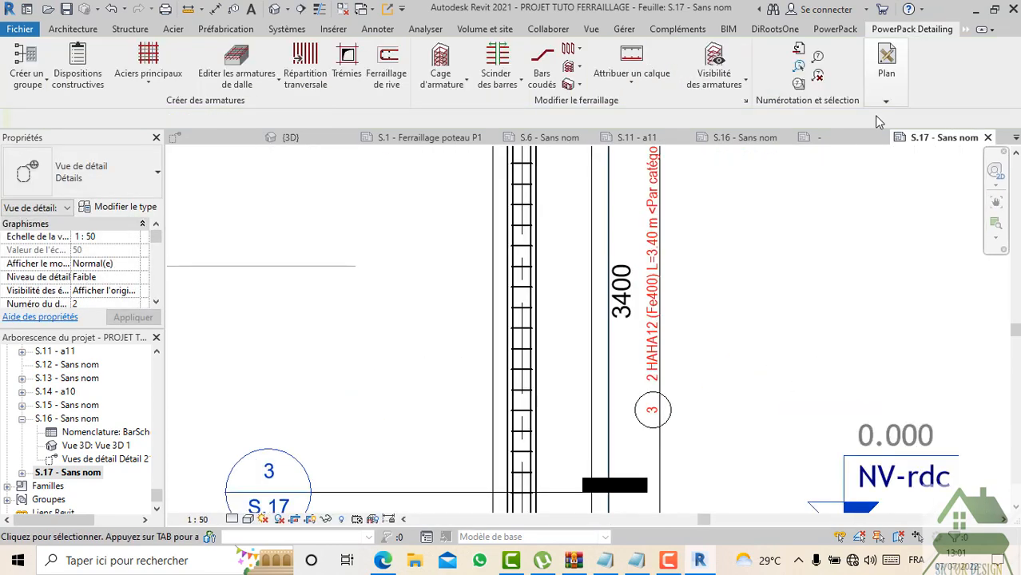
pyautogui.click(885, 101)
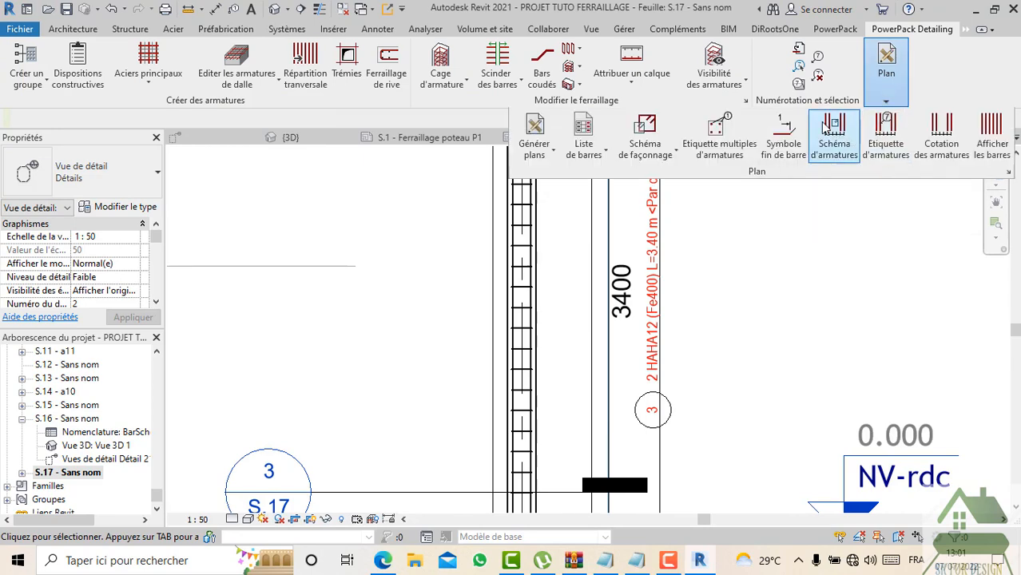
pyautogui.click(832, 128)
pyautogui.scroll(-2, 524, 290)
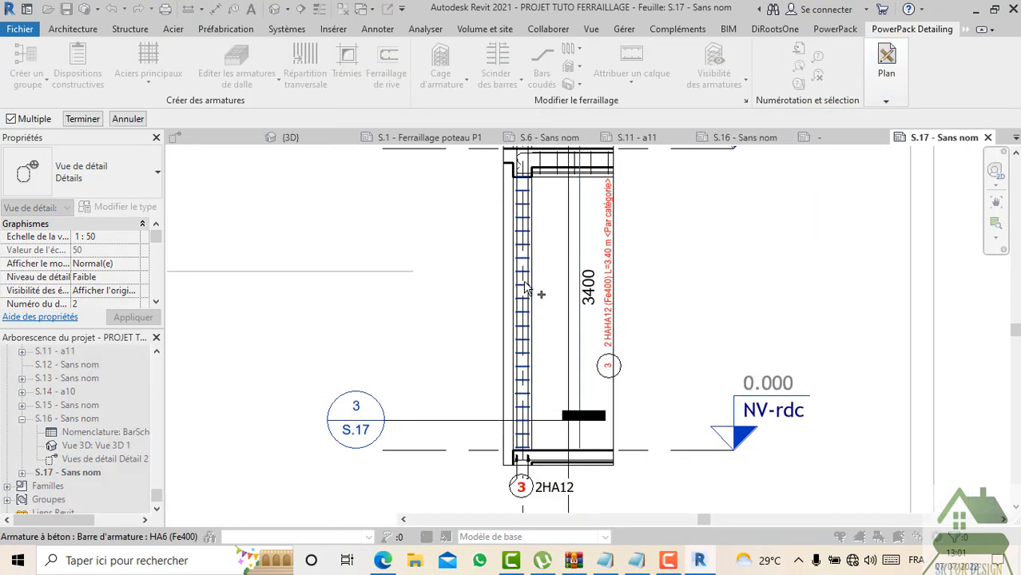
pyautogui.scroll(2, 524, 281)
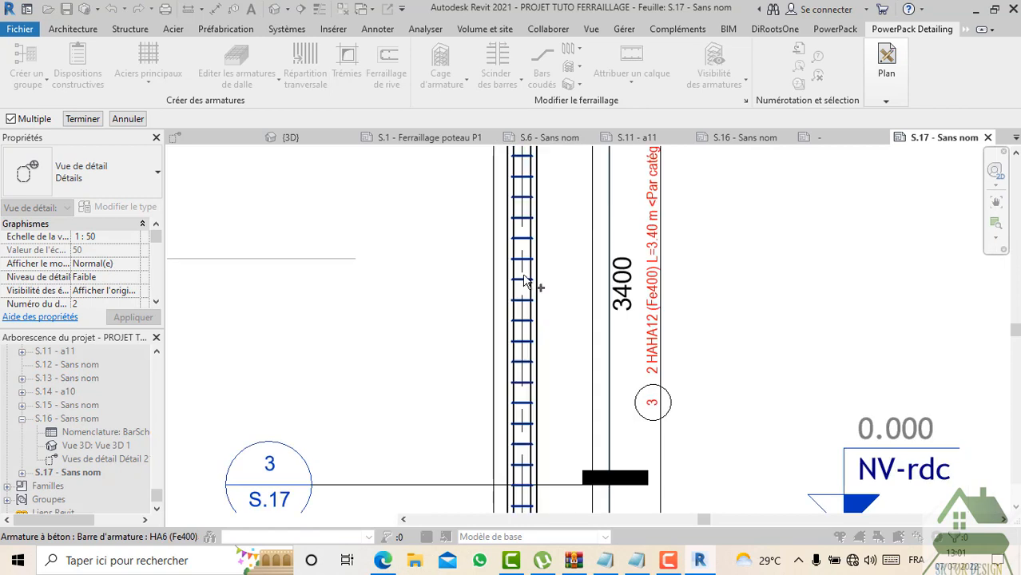
pyautogui.click(524, 281)
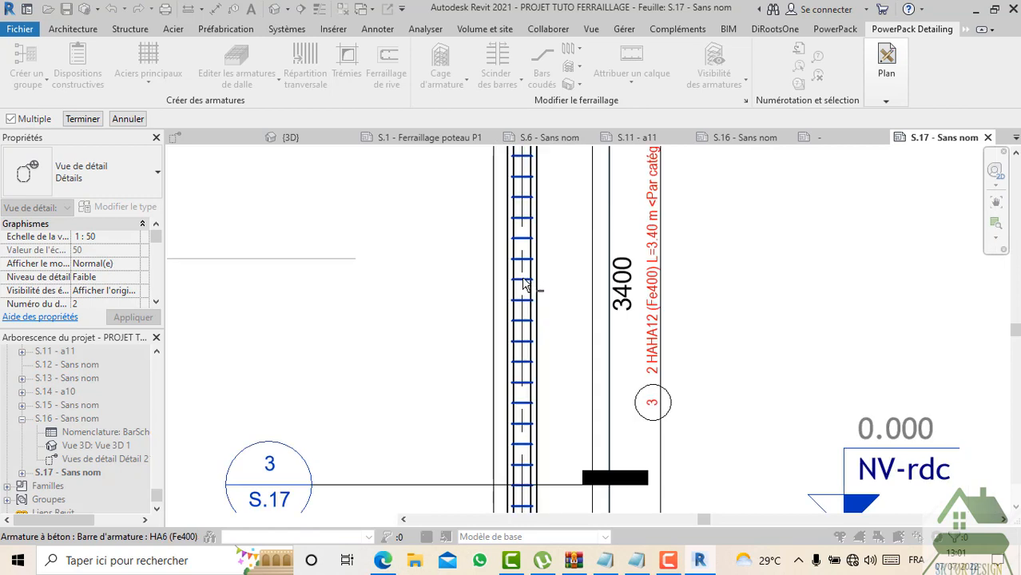
pyautogui.click(80, 119)
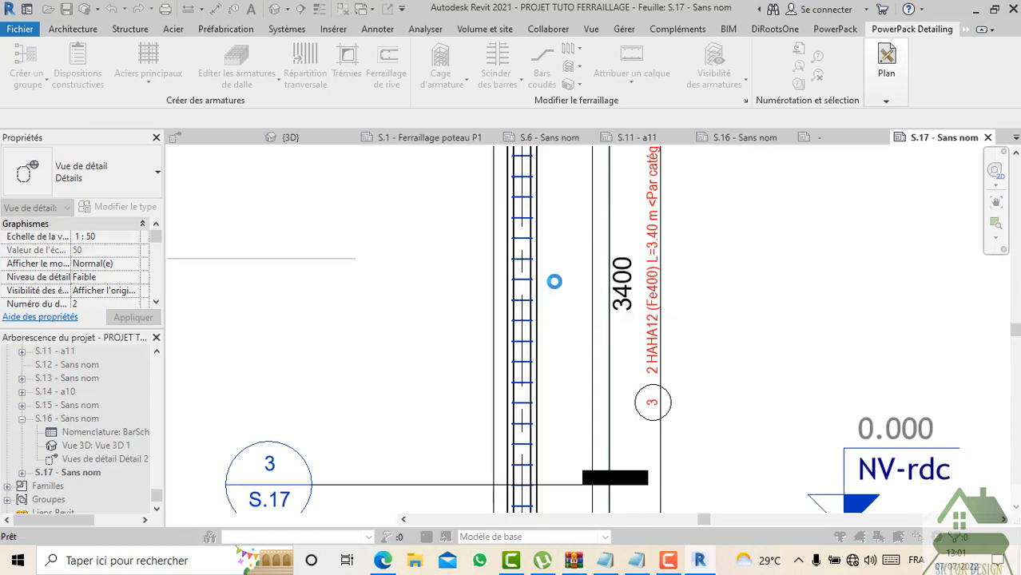
pyautogui.scroll(5, 515, 328)
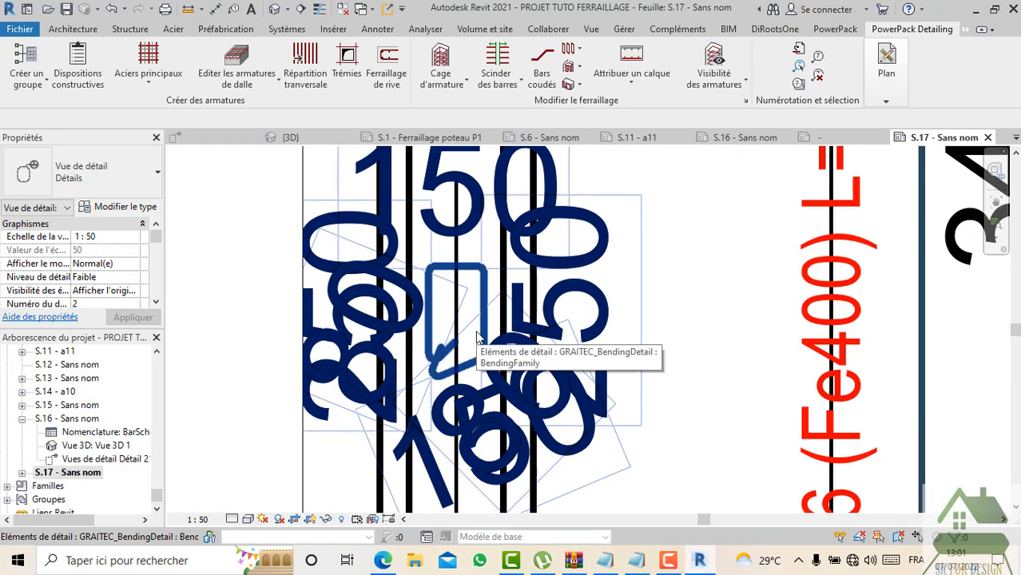
# Step: Set the Schéma de façonnage view scale to 100 in the rebar configuration and confirm
pyautogui.click(478, 316)
pyautogui.click(885, 102)
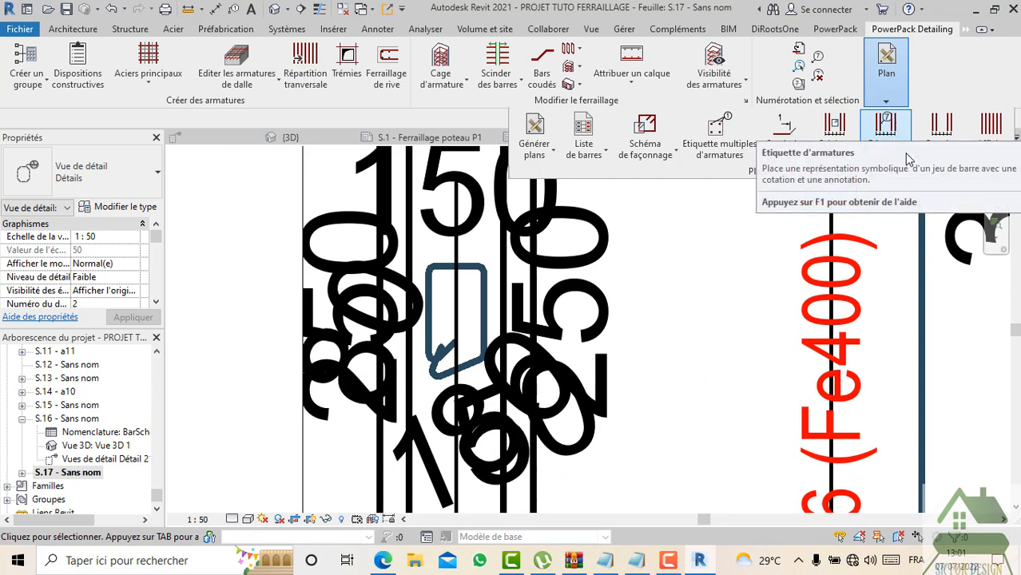
pyautogui.click(1009, 172)
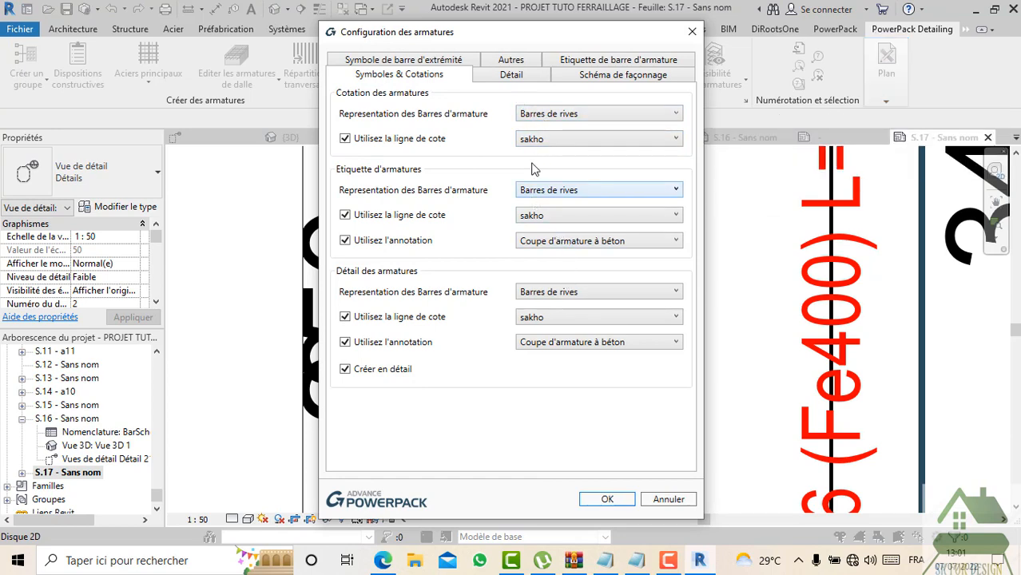
pyautogui.click(505, 77)
pyautogui.doubleClick(579, 218)
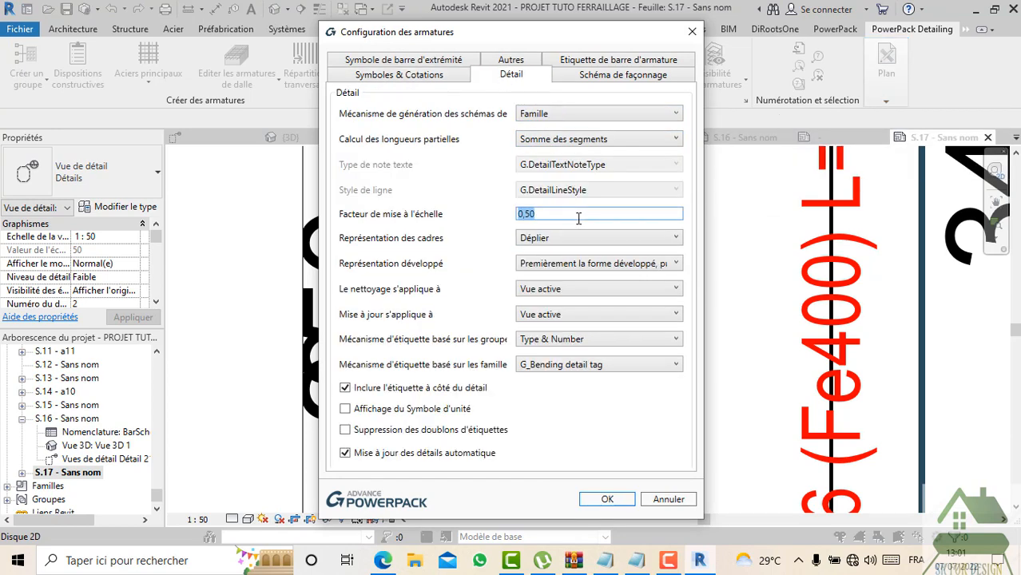
pyautogui.click(604, 80)
pyautogui.doubleClick(559, 188)
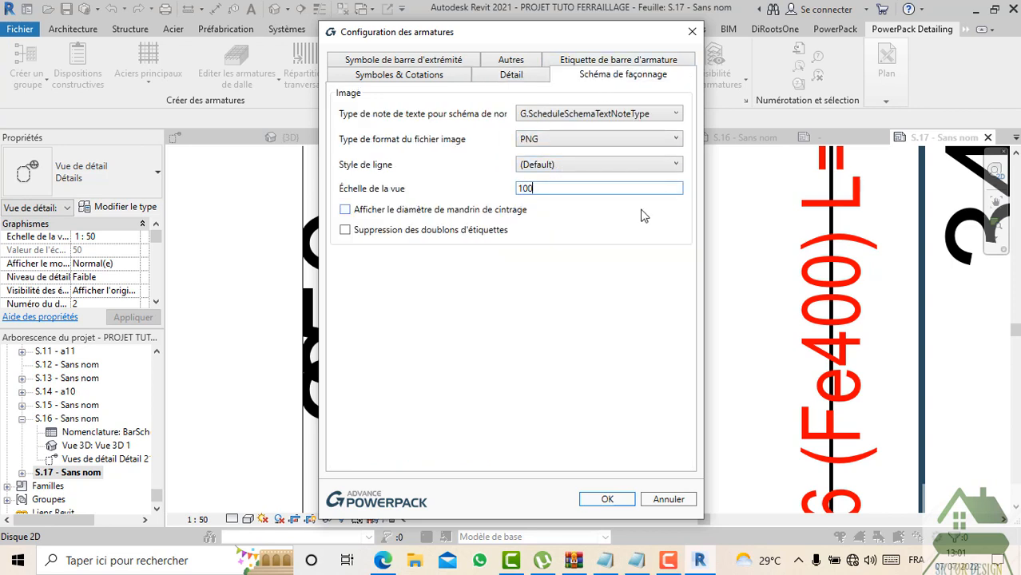
pyautogui.click(625, 499)
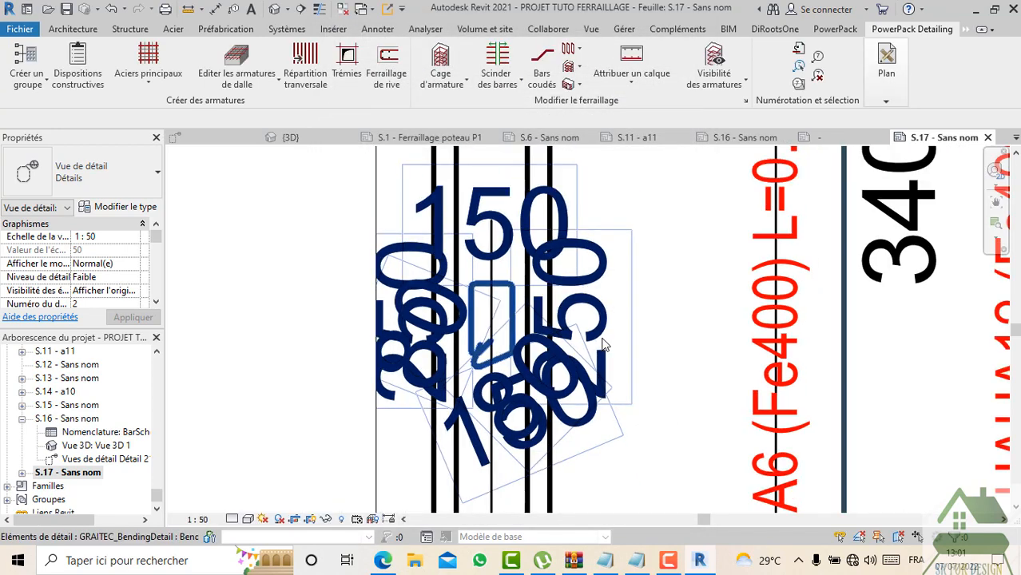
# Step: Try a Schéma de façonnage command with the column's HA12 bars selected
pyautogui.scroll(-2, 612, 417)
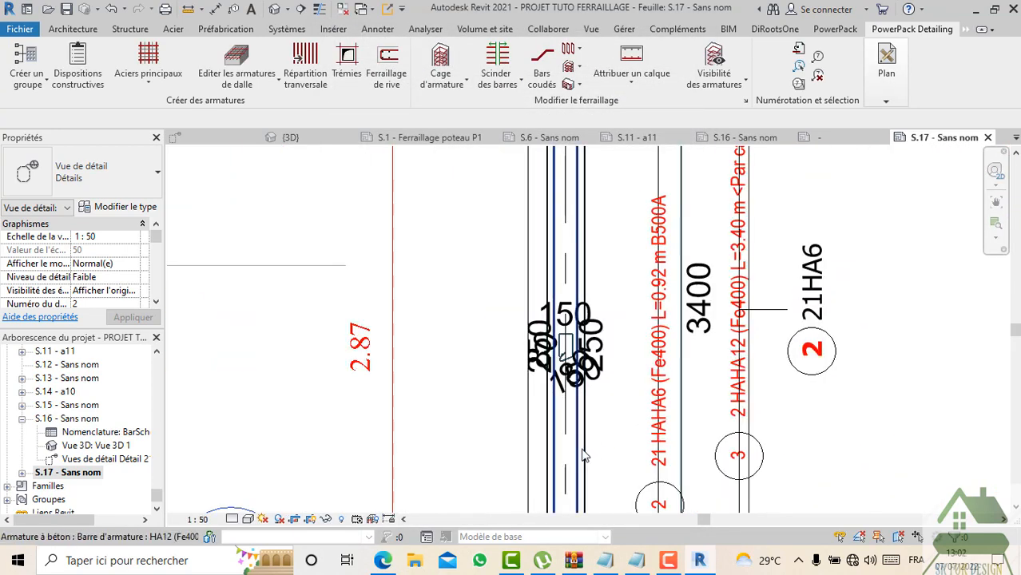
pyautogui.click(911, 29)
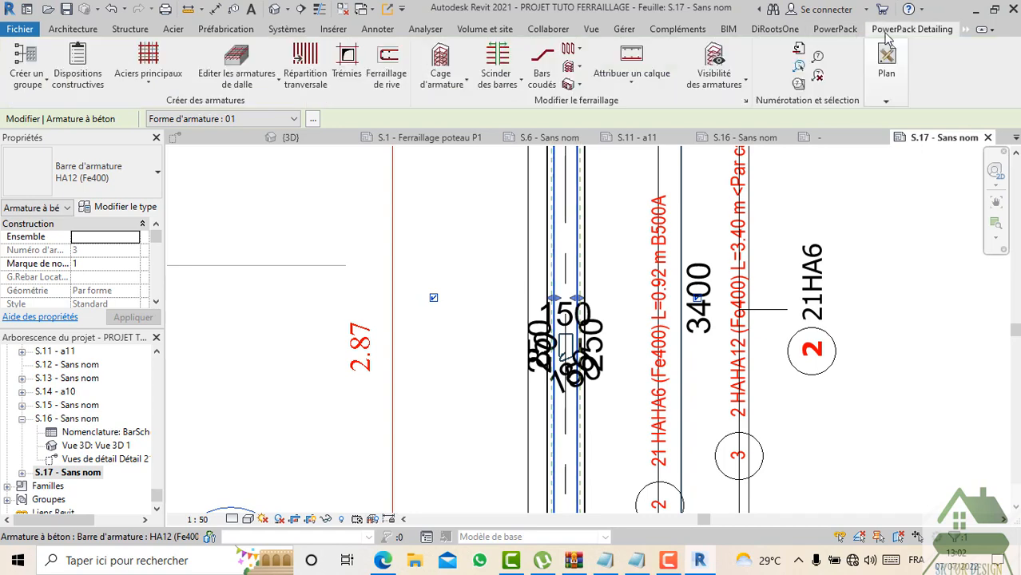
pyautogui.click(873, 100)
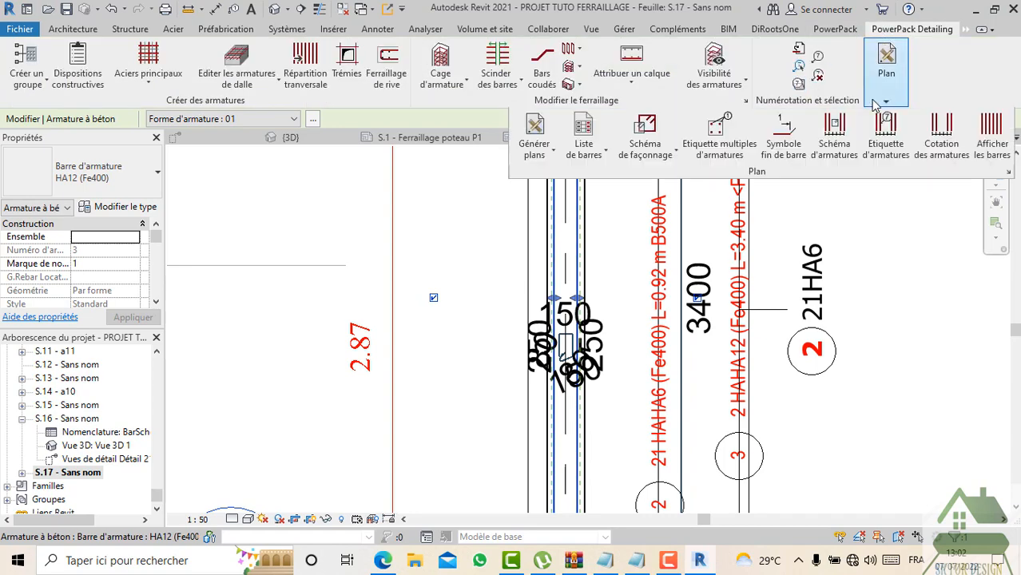
pyautogui.click(647, 152)
pyautogui.click(655, 235)
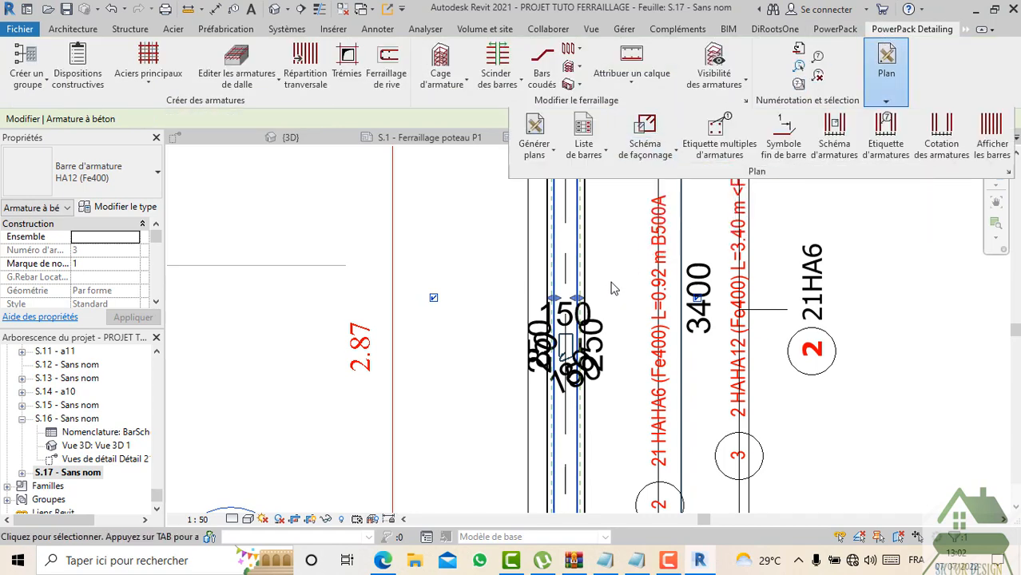
pyautogui.scroll(2, 616, 273)
pyautogui.press('Escape')
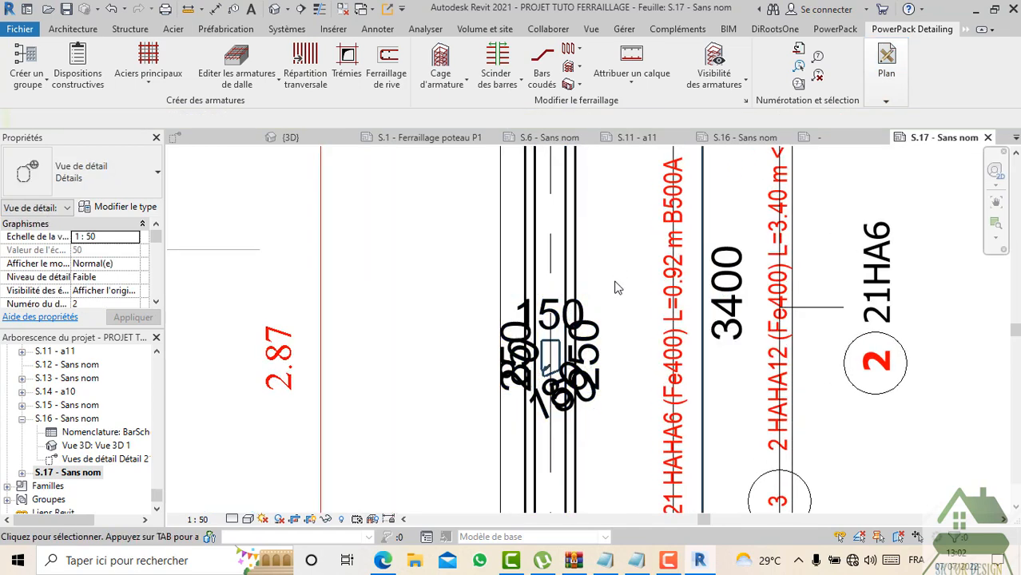
# Step: Undo the recent changes back to before the rebar schema was placed on the column's HA6 stirrups
pyautogui.scroll(5, 611, 287)
pyautogui.scroll(-5, 564, 358)
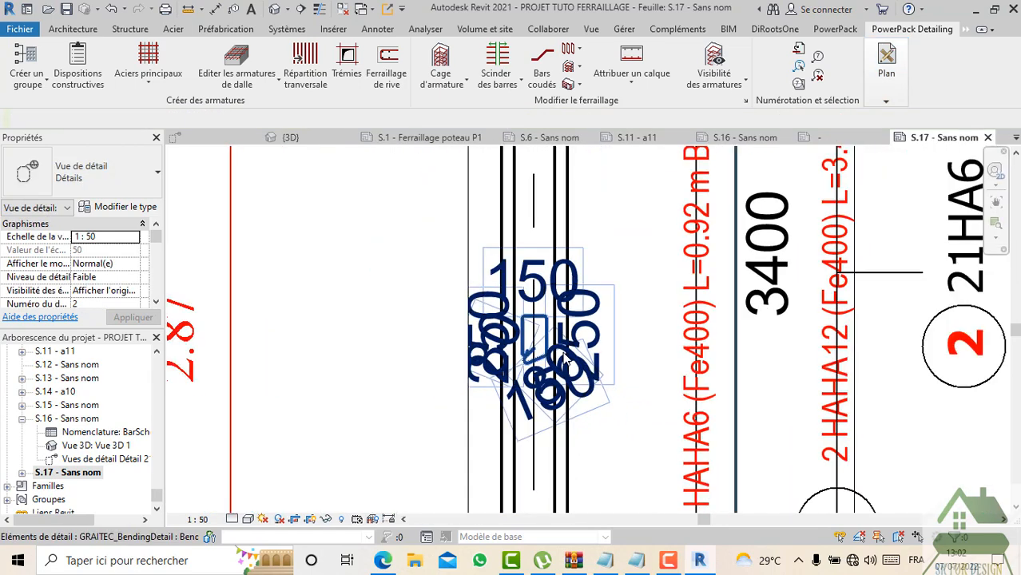
pyautogui.click(564, 359)
pyautogui.scroll(-2, 335, 206)
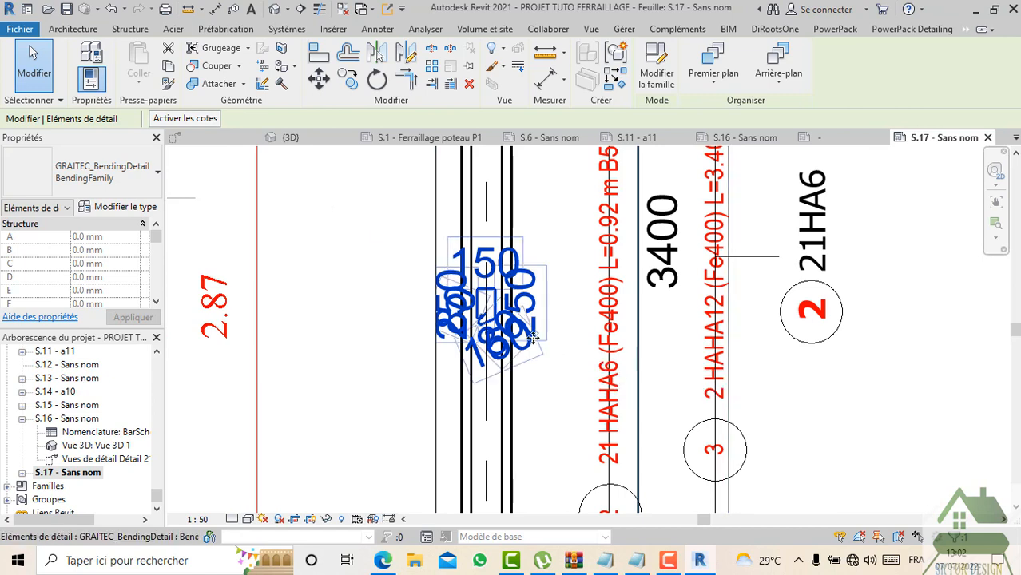
pyautogui.click(114, 15)
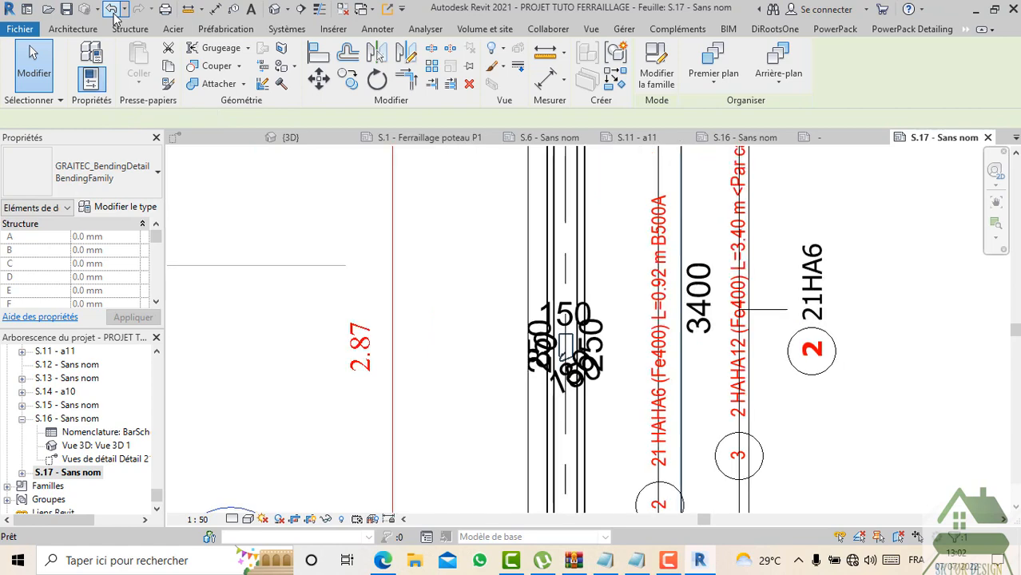
pyautogui.click(113, 17)
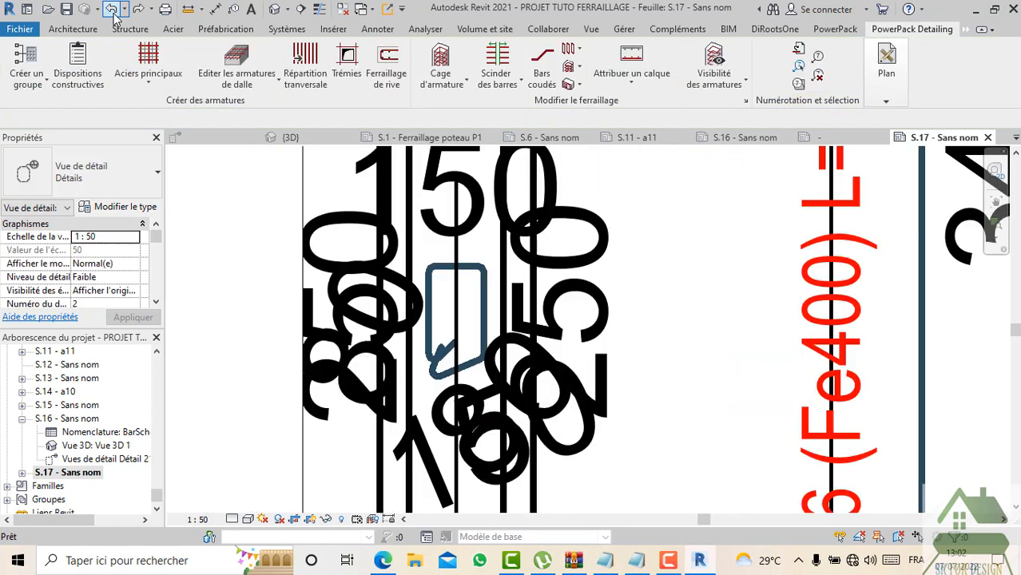
# Step: In the rebar configuration, set the detail scale factor to 1 and the Schéma de façonnage view scale to 100
pyautogui.click(887, 95)
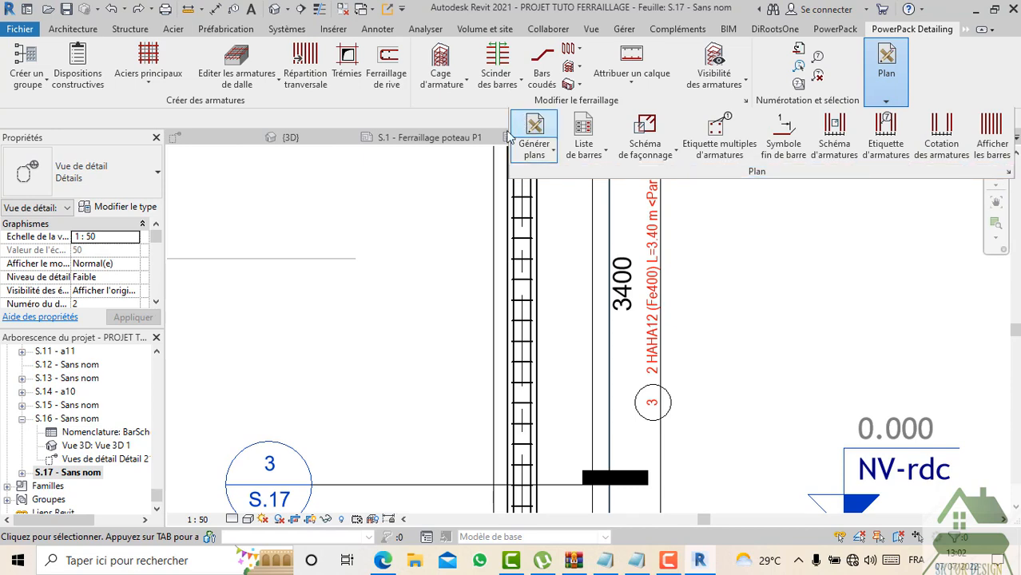
pyautogui.click(1009, 174)
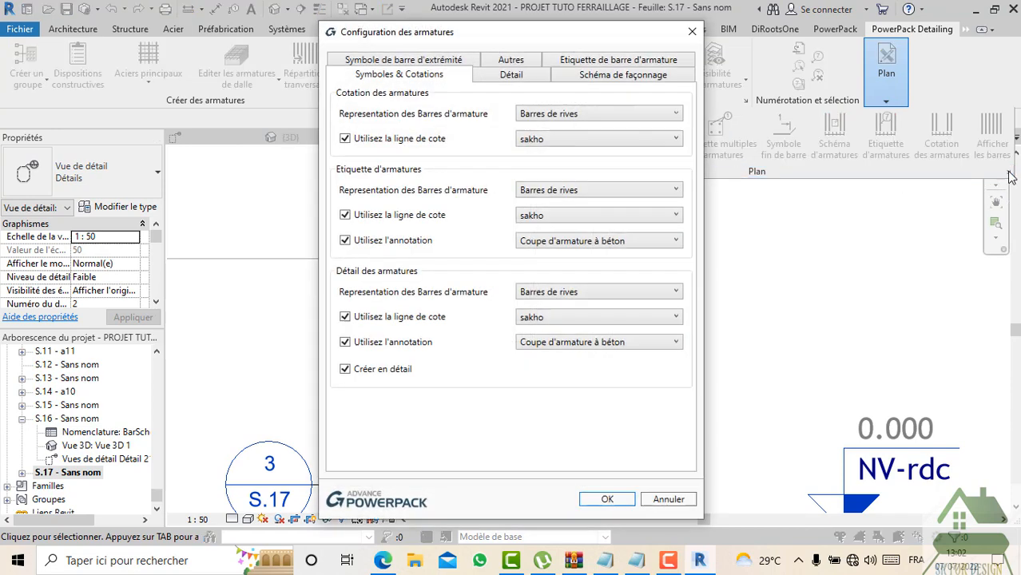
pyautogui.click(528, 80)
pyautogui.doubleClick(563, 215)
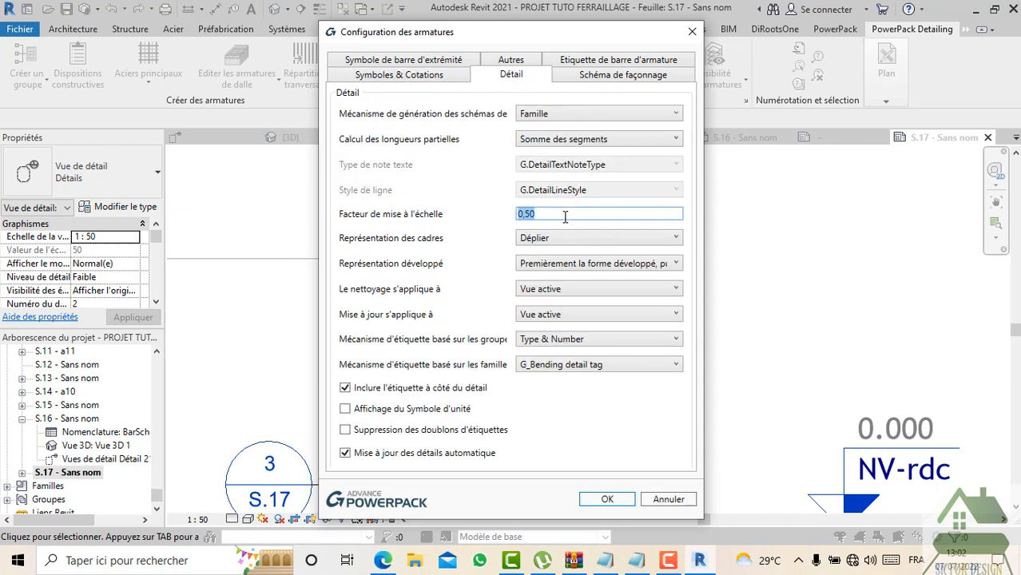
pyautogui.write('1')
pyautogui.click(630, 76)
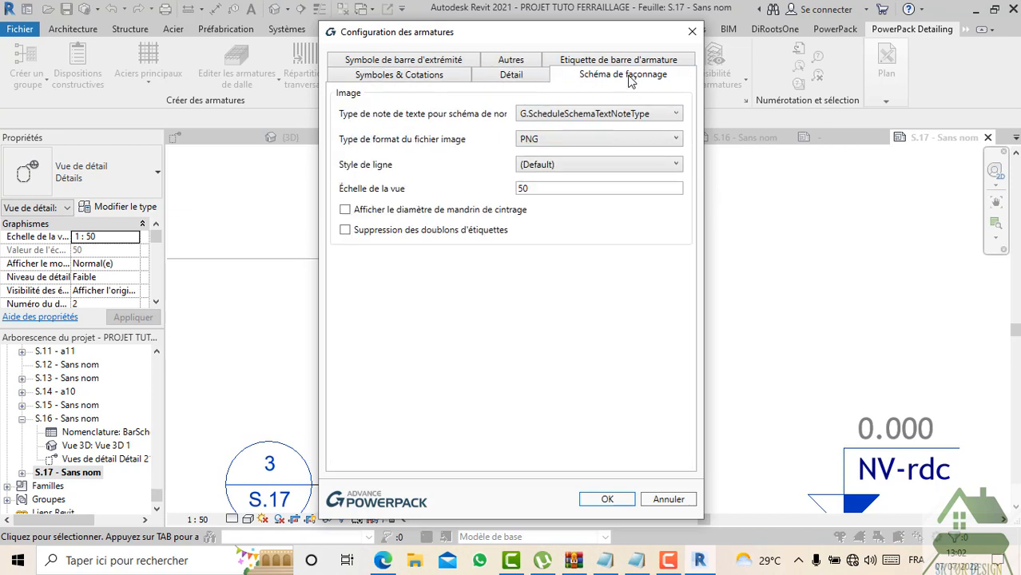
pyautogui.doubleClick(563, 187)
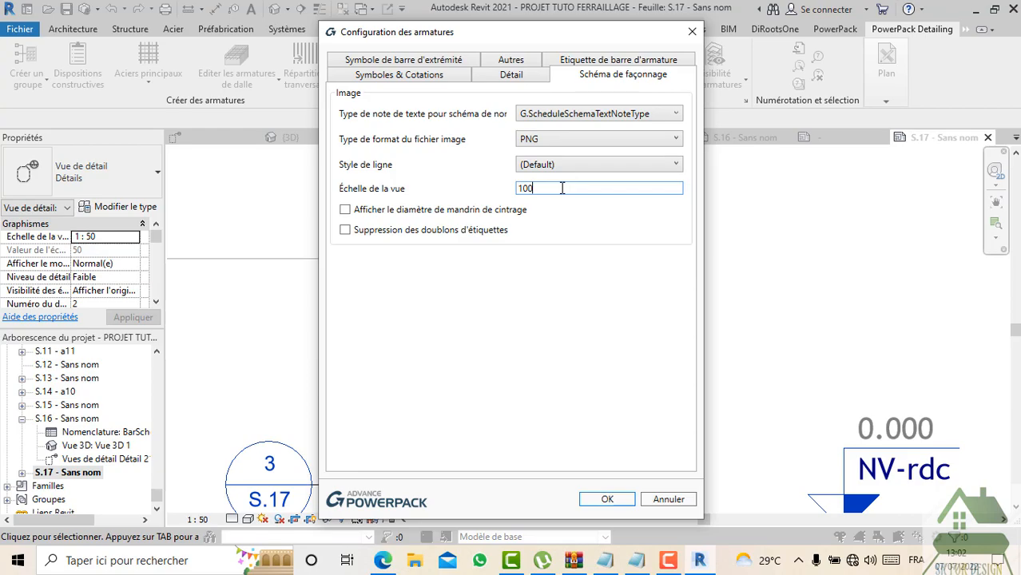
pyautogui.click(608, 498)
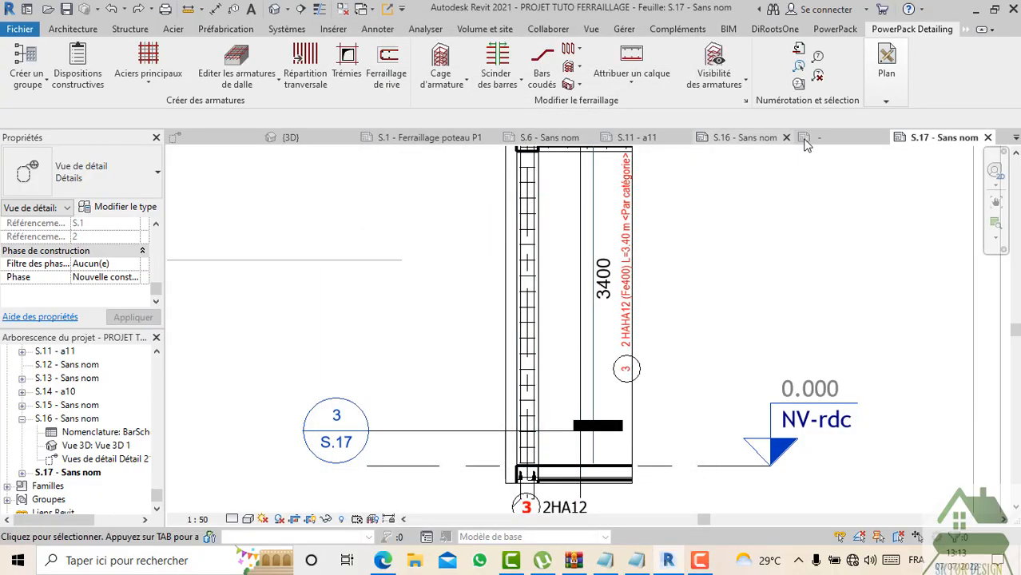
# Step: Place a Schéma d'armatures detail on the column's HA6 stirrup set and finish the command
pyautogui.click(877, 93)
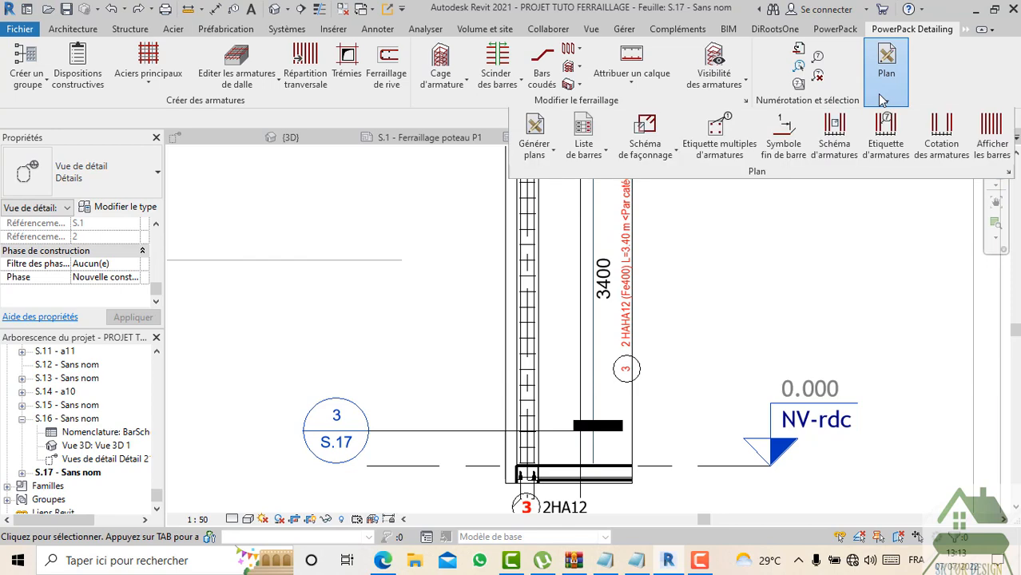
pyautogui.click(835, 132)
pyautogui.scroll(3, 524, 274)
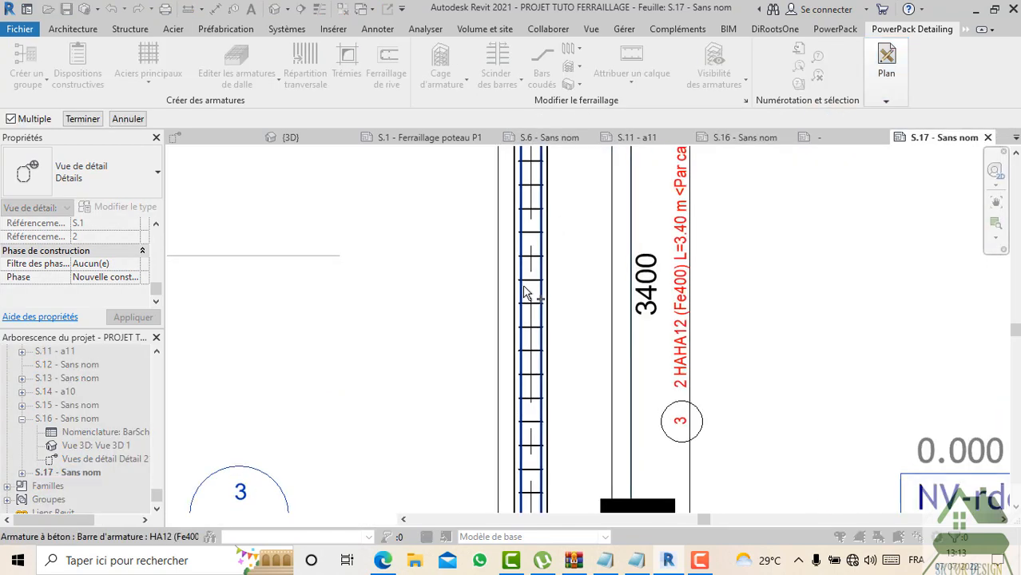
pyautogui.click(83, 118)
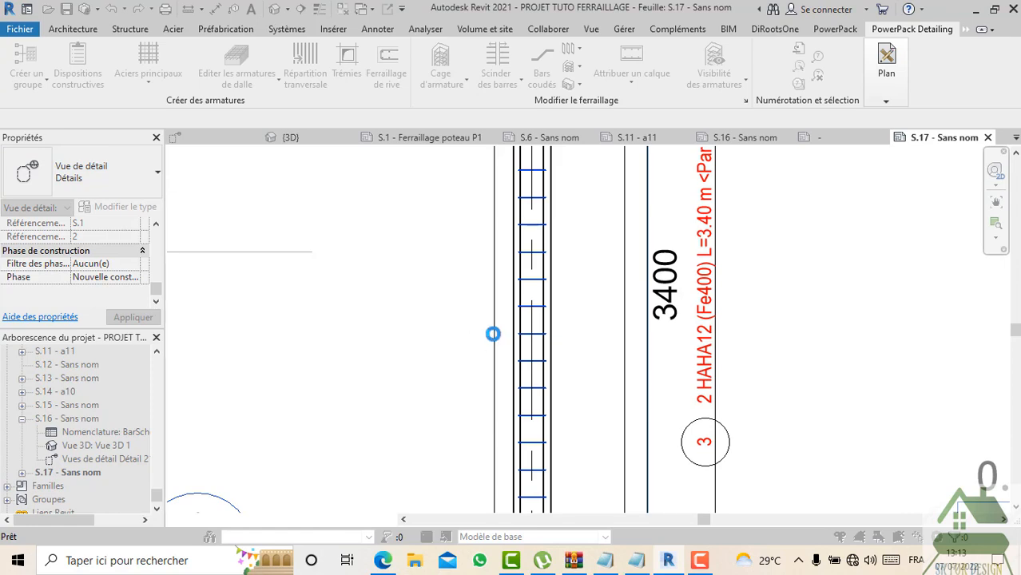
# Step: Examine the size and legibility of the stirrup schema's dimension texts on the column
pyautogui.scroll(2, 551, 363)
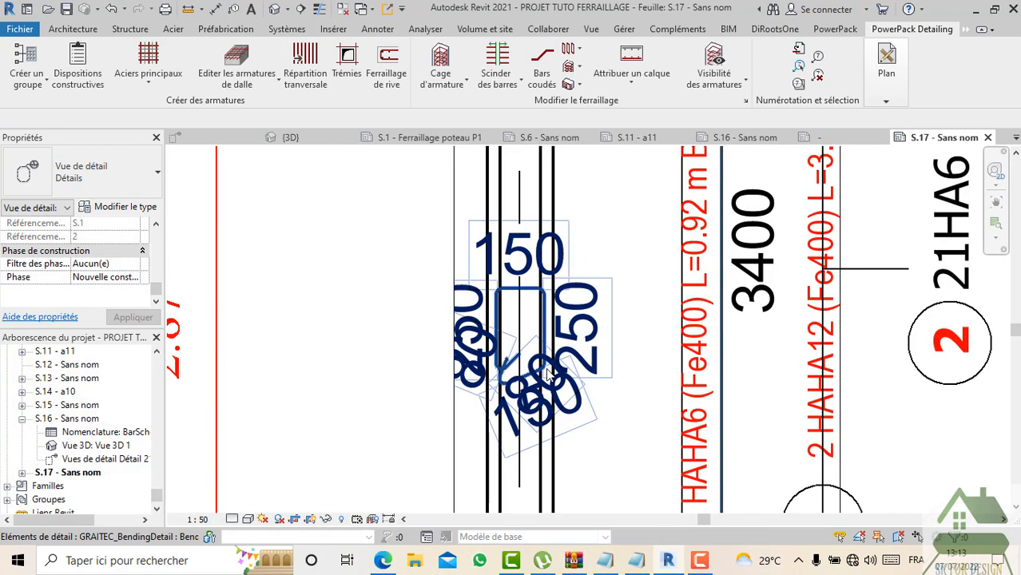
pyautogui.scroll(1, 549, 375)
pyautogui.scroll(-2, 511, 382)
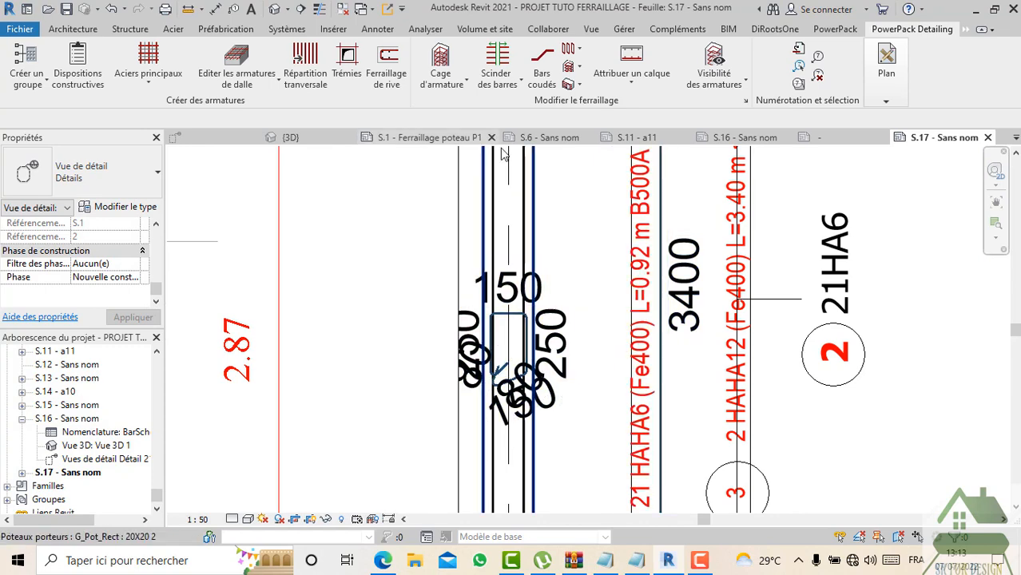
pyautogui.scroll(-2, 526, 352)
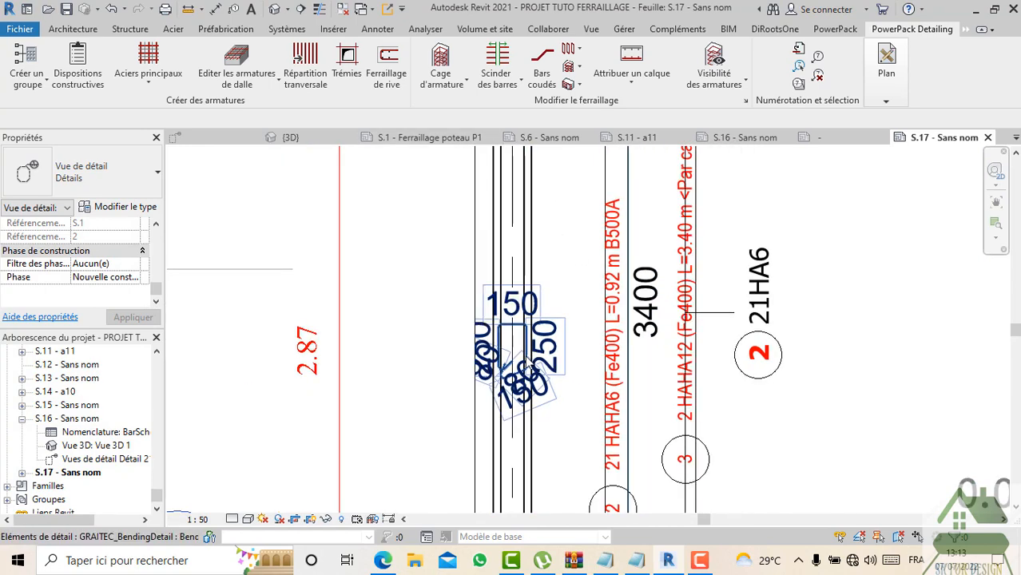
pyautogui.click(887, 104)
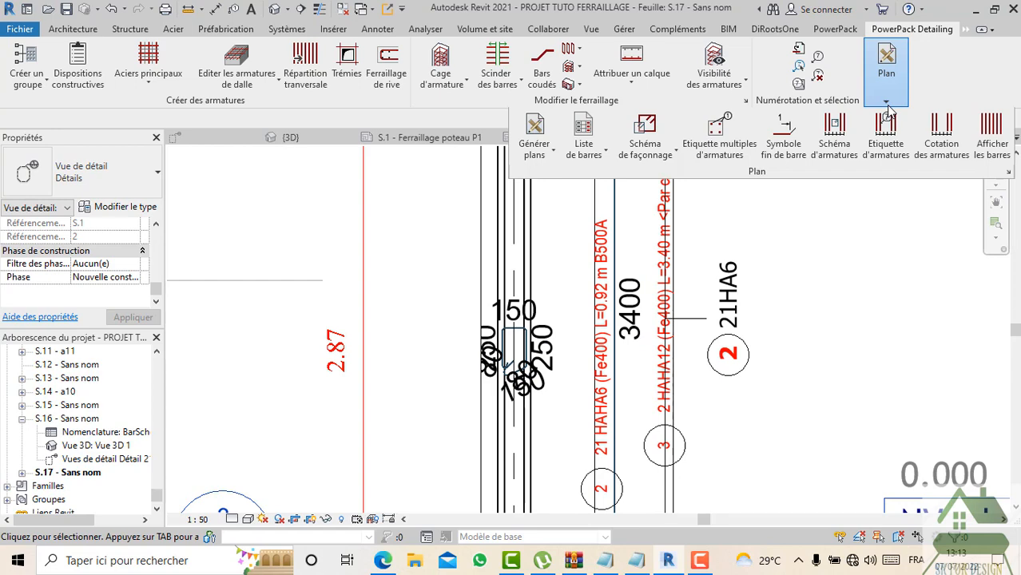
pyautogui.scroll(3, 515, 342)
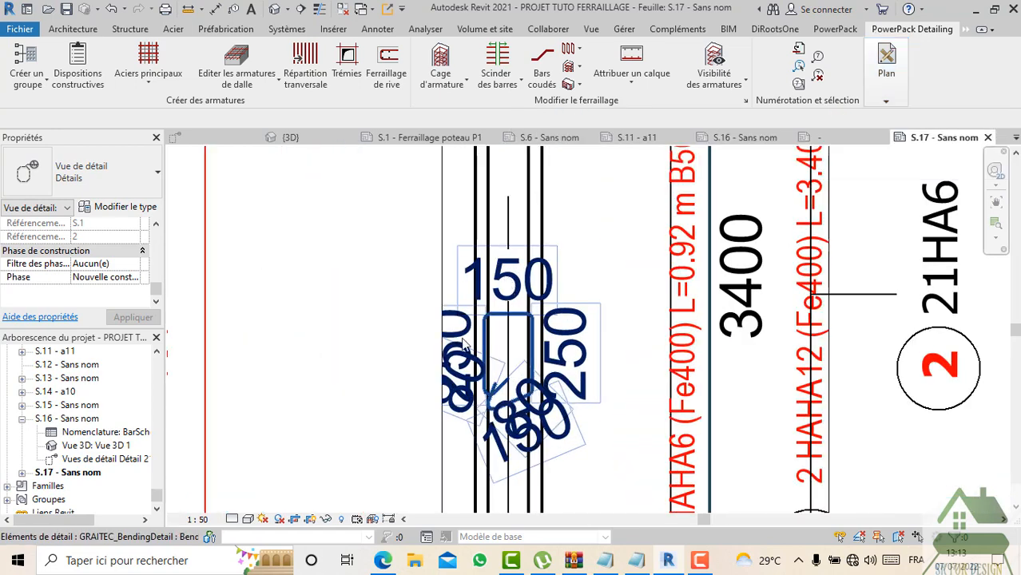
pyautogui.scroll(-2, 516, 303)
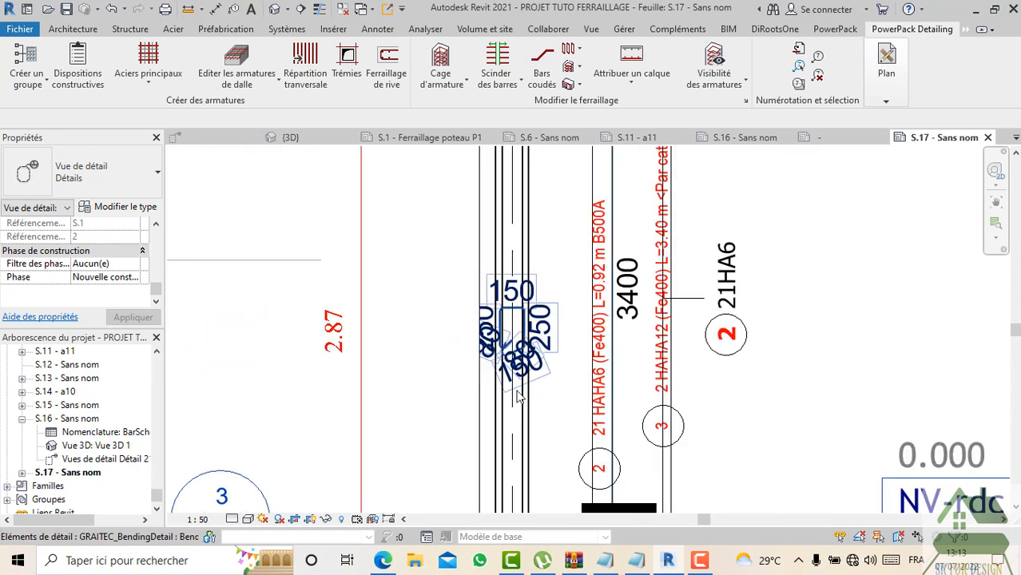
pyautogui.scroll(2, 518, 320)
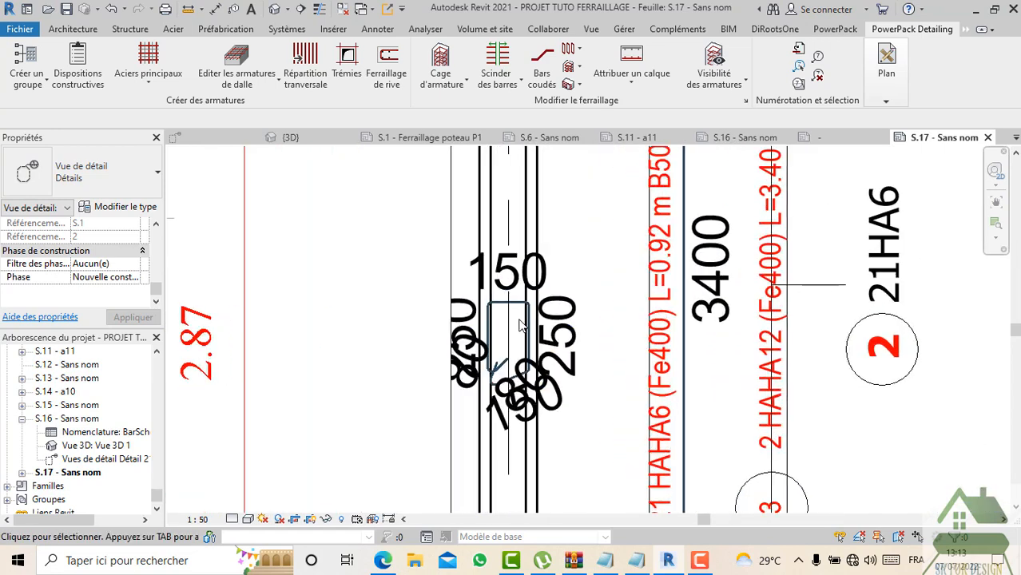
pyautogui.scroll(-1, 551, 316)
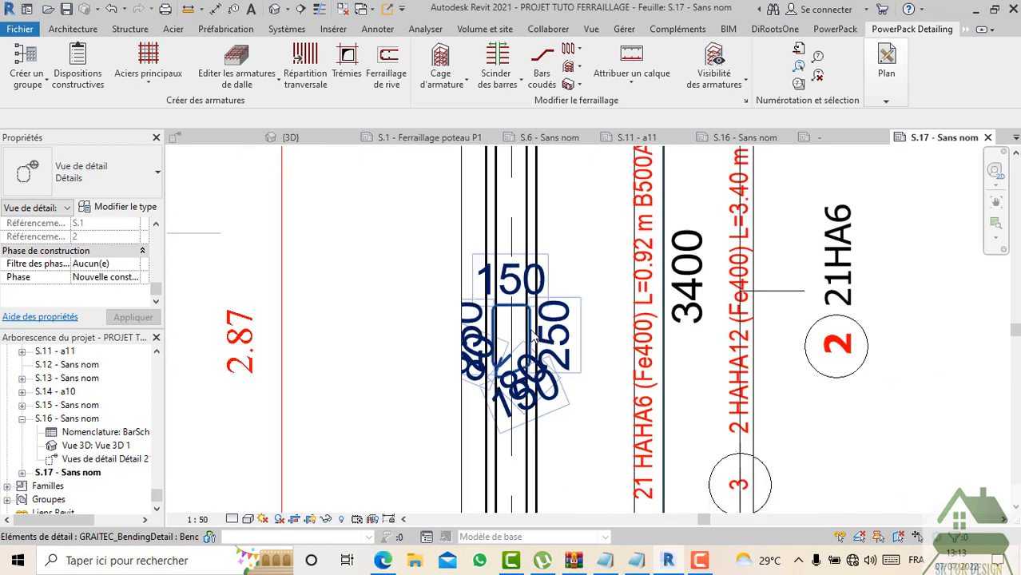
pyautogui.scroll(-1, 631, 316)
pyautogui.scroll(-1, 641, 320)
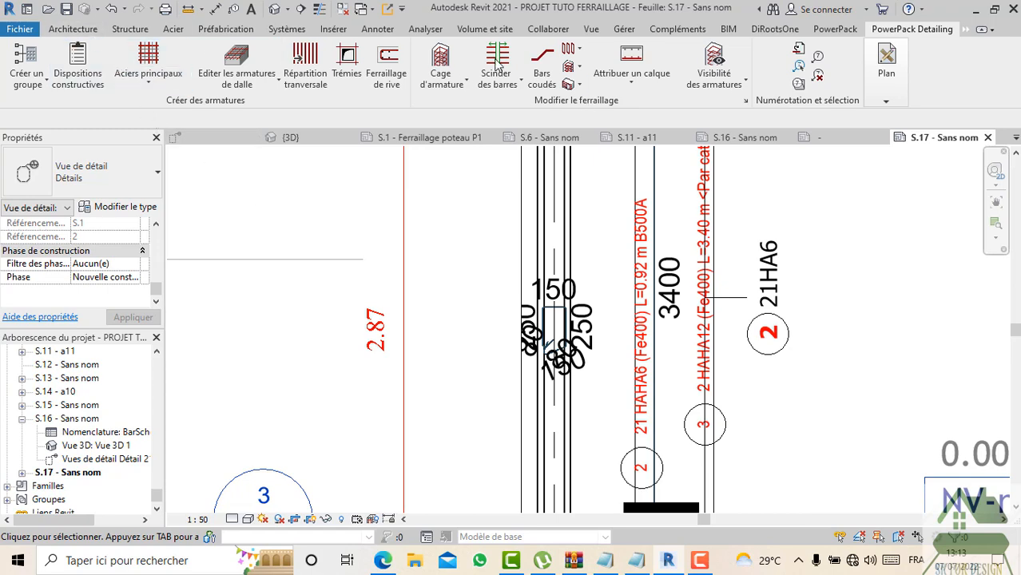
# Step: Review the families available in the type properties of the column's stirrup schema, leaving its type as it is
pyautogui.click(378, 28)
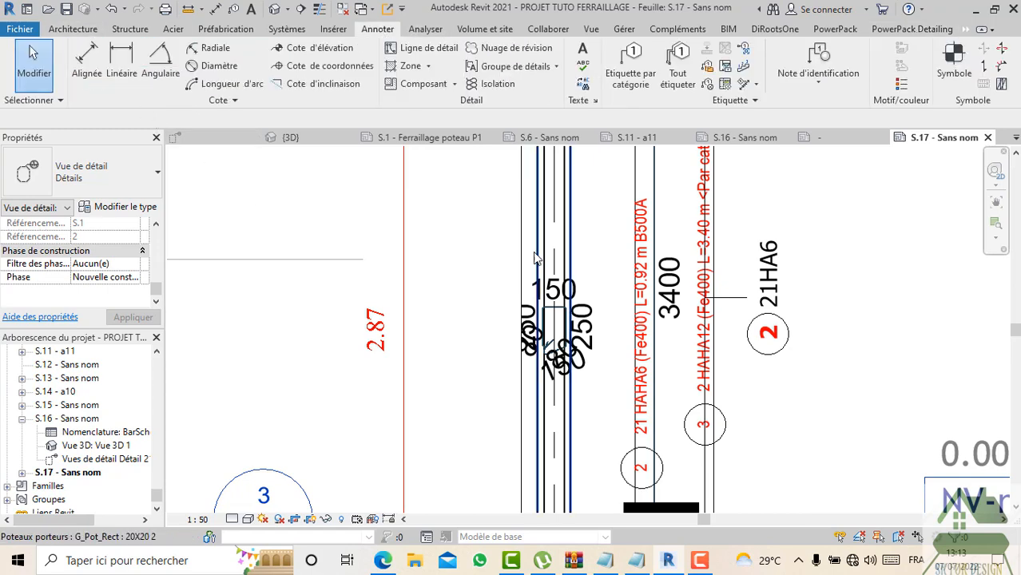
pyautogui.click(559, 328)
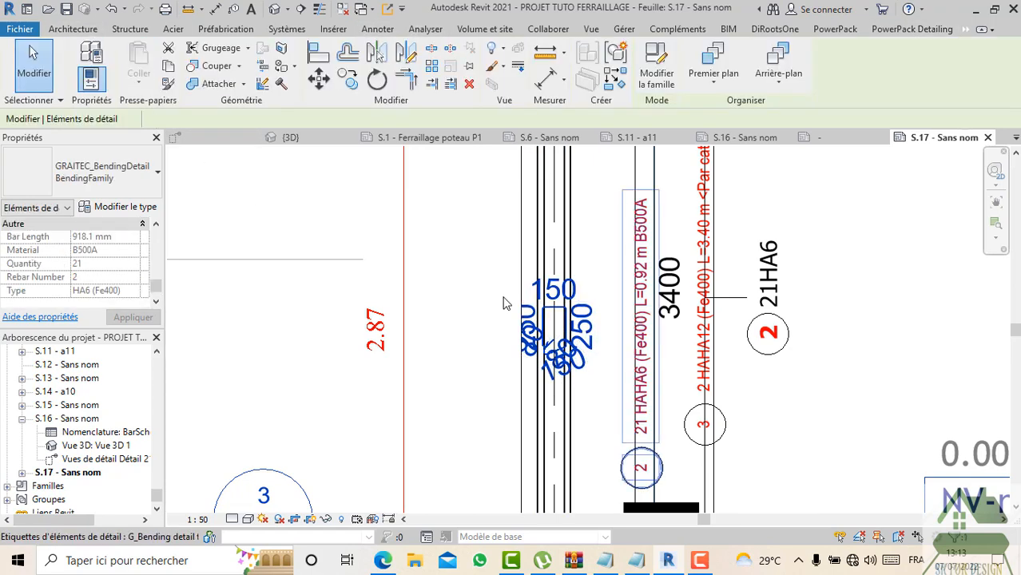
pyautogui.click(105, 209)
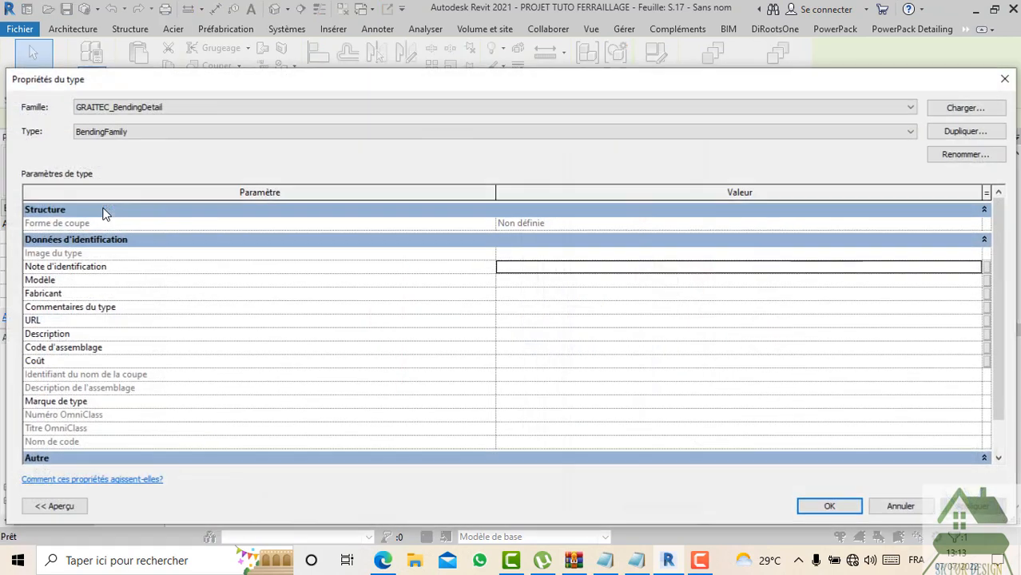
pyautogui.click(399, 114)
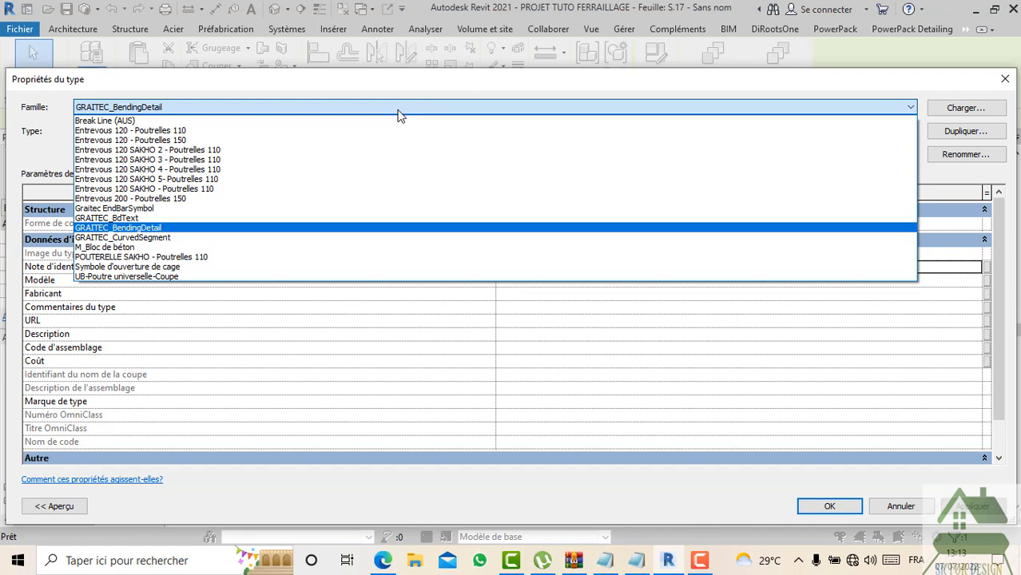
pyautogui.click(399, 114)
pyautogui.click(1005, 78)
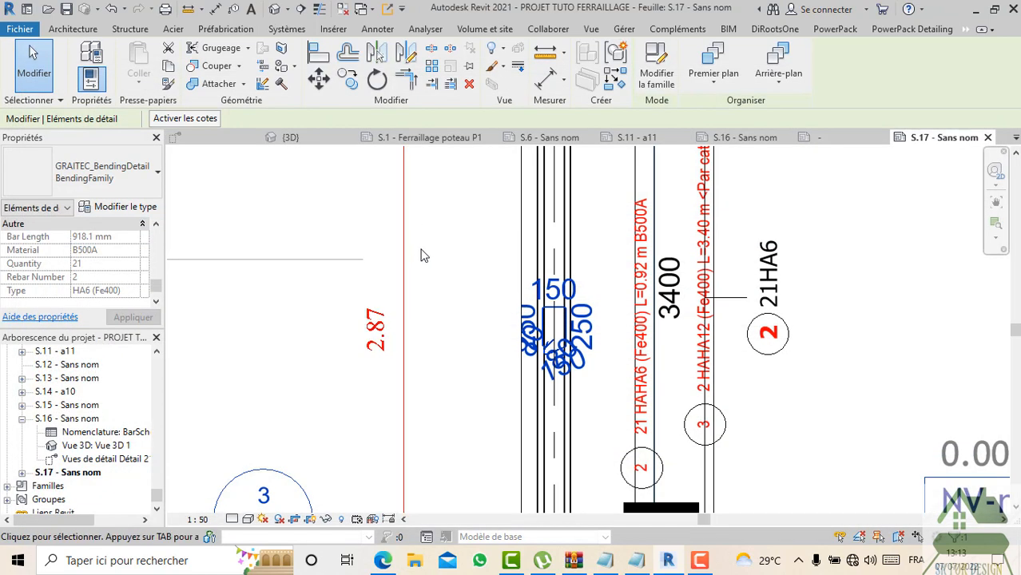
# Step: Examine the column's longitudinal bar schema and compare its text with the stirrup schema beside it
pyautogui.click(660, 287)
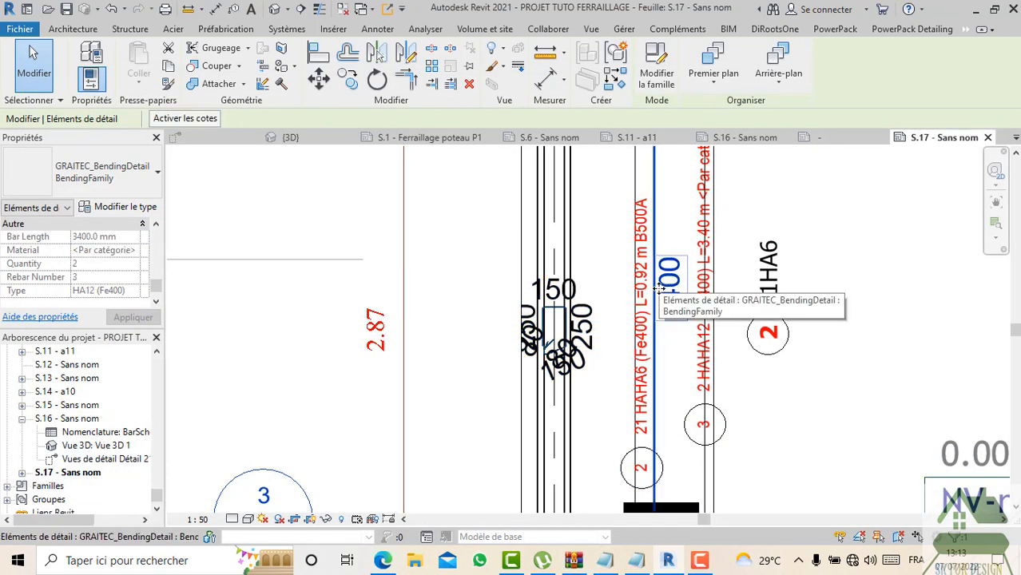
pyautogui.scroll(-5, 660, 290)
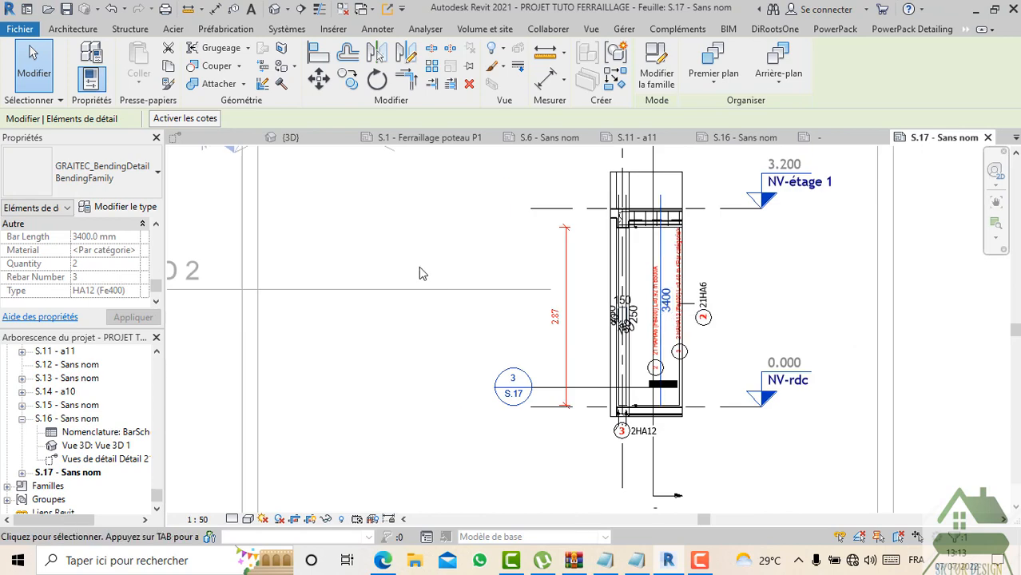
pyautogui.click(387, 238)
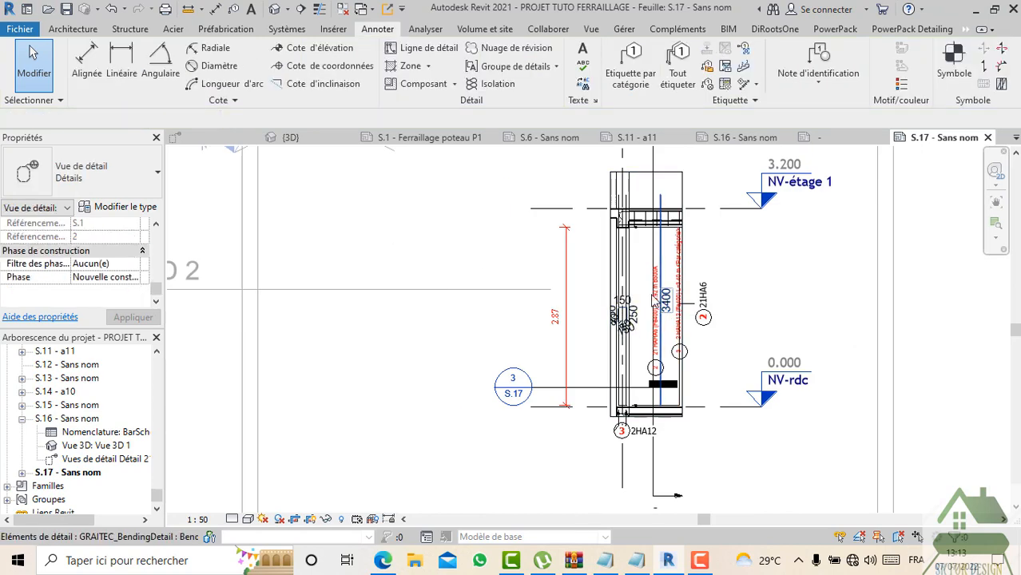
pyautogui.scroll(2, 653, 300)
pyautogui.scroll(1, 654, 296)
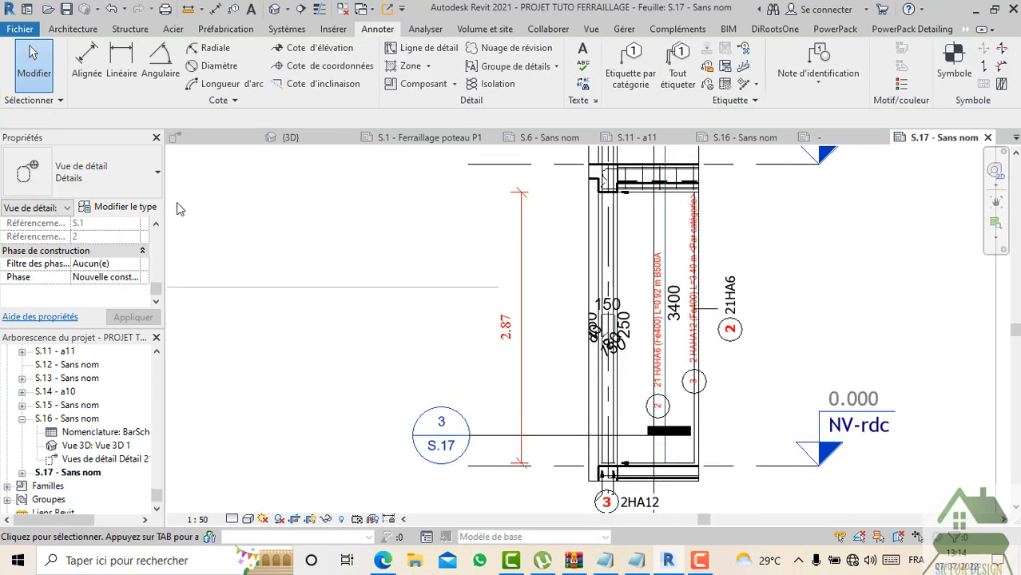
pyautogui.scroll(2, 774, 379)
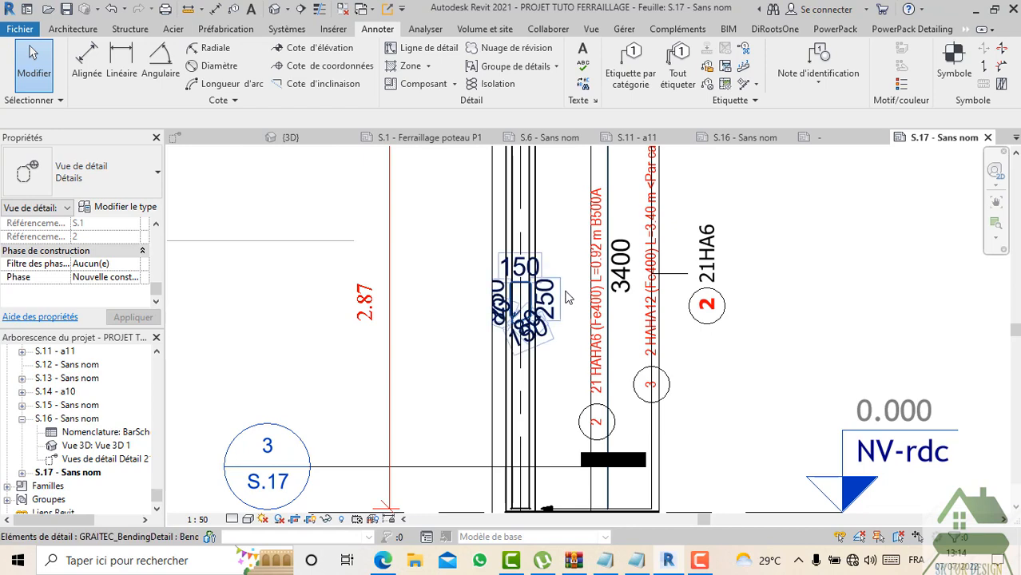
# Step: Try to move the stirrup schema and its tag out beside the column, and undo the move
pyautogui.click(618, 329)
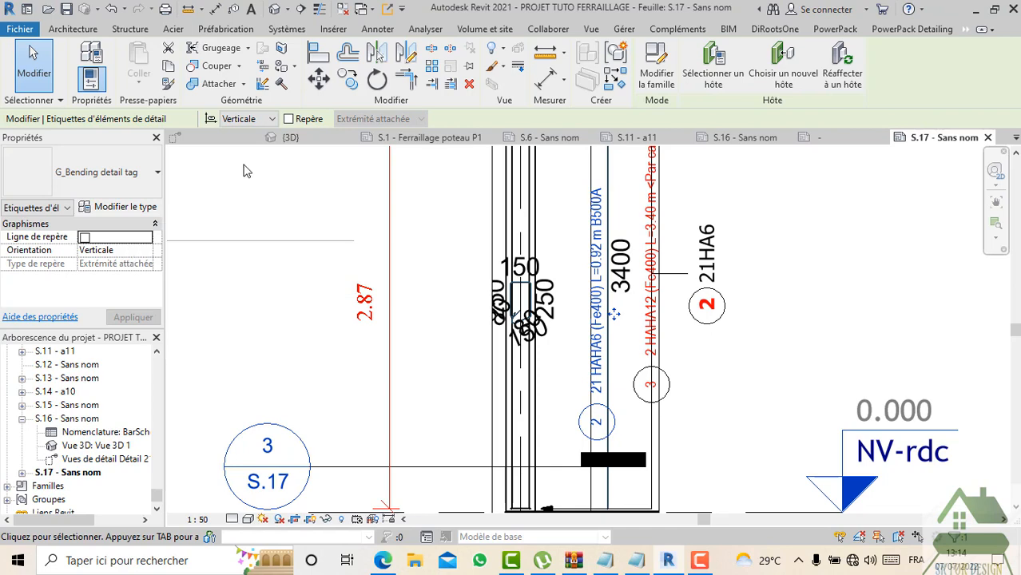
pyautogui.click(263, 183)
pyautogui.moveTo(551, 333); pyautogui.dragTo(412, 286)
pyautogui.scroll(-2, 503, 312)
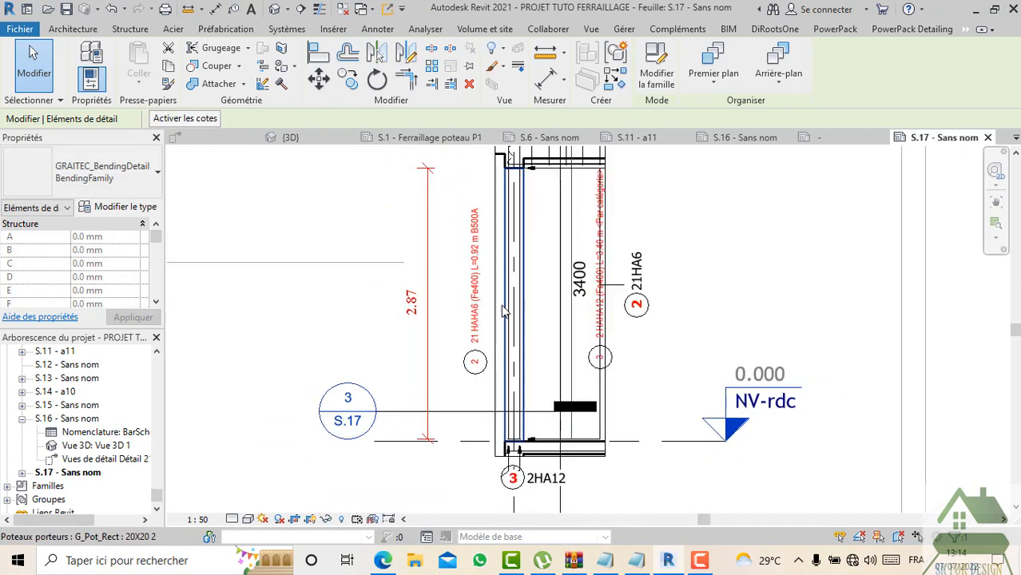
pyautogui.press('Escape')
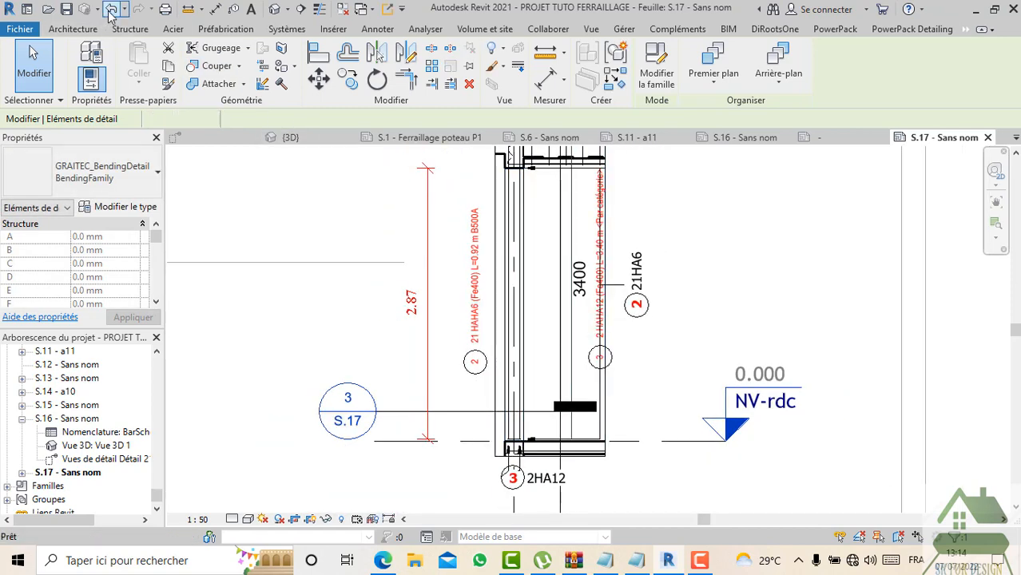
# Step: Select the stirrup schema and show the properties of its detail view, Détail 22
pyautogui.scroll(2, 496, 302)
pyautogui.click(549, 341)
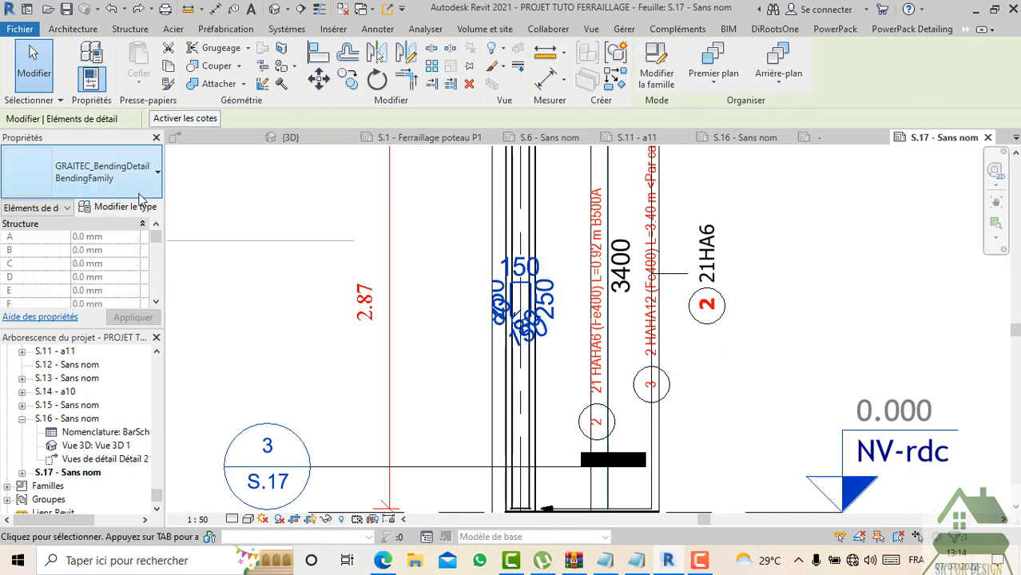
pyautogui.click(69, 208)
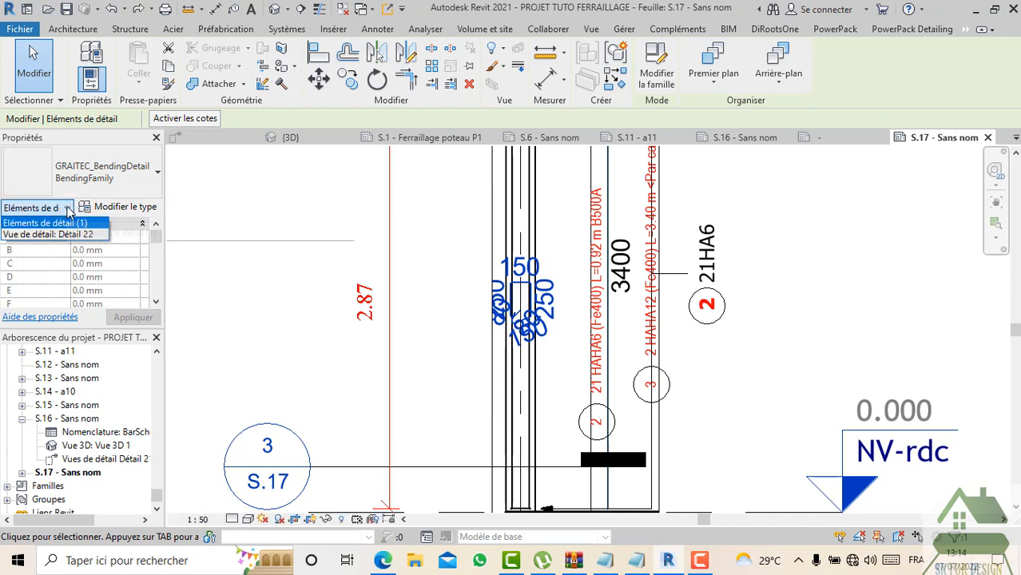
pyautogui.click(76, 236)
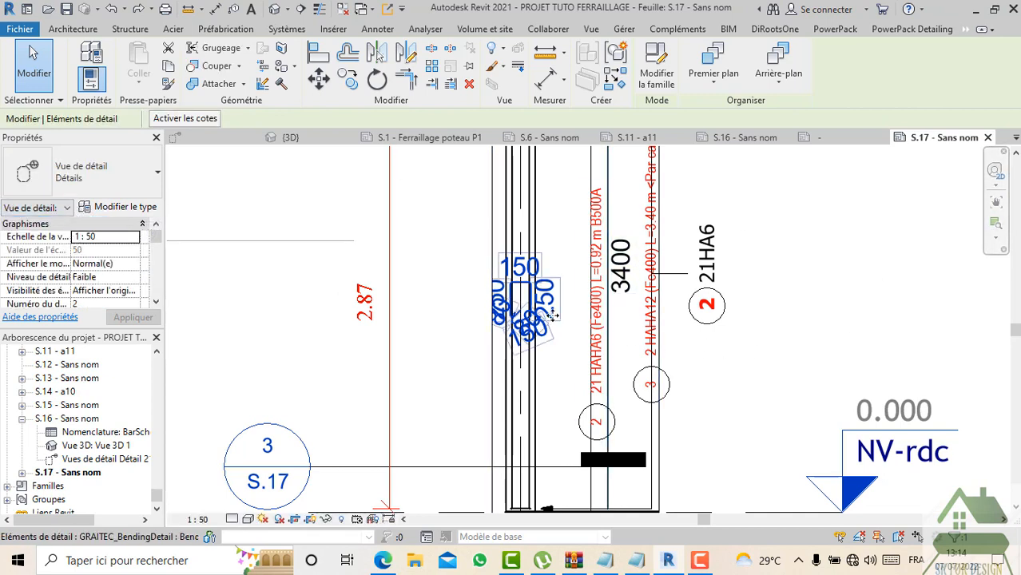
pyautogui.press('Escape')
# Step: Open the drawing generation settings and check the annotation choices for the elevation view in Ossature's Configuration 1
pyautogui.click(903, 32)
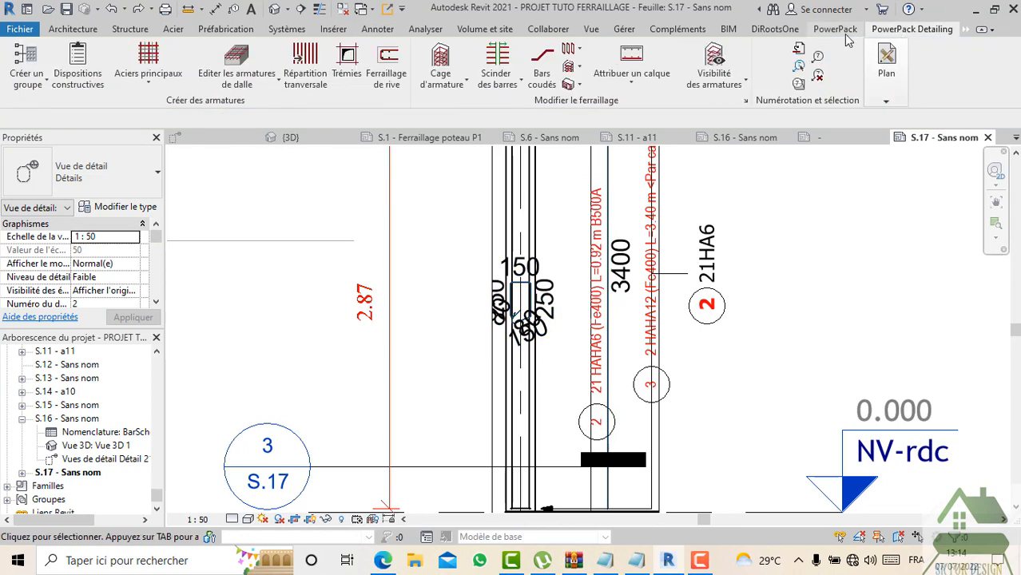
pyautogui.click(886, 101)
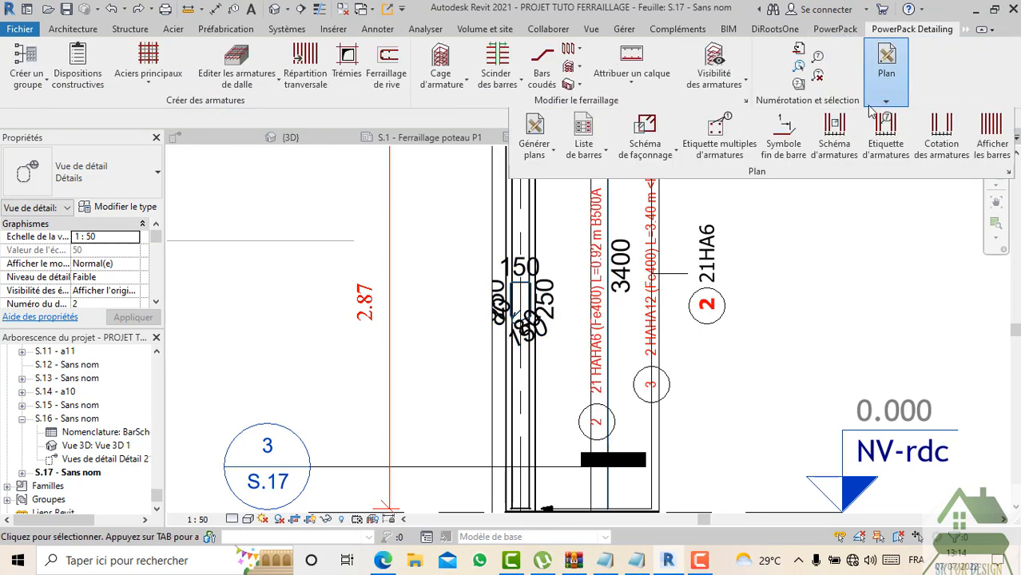
pyautogui.click(535, 150)
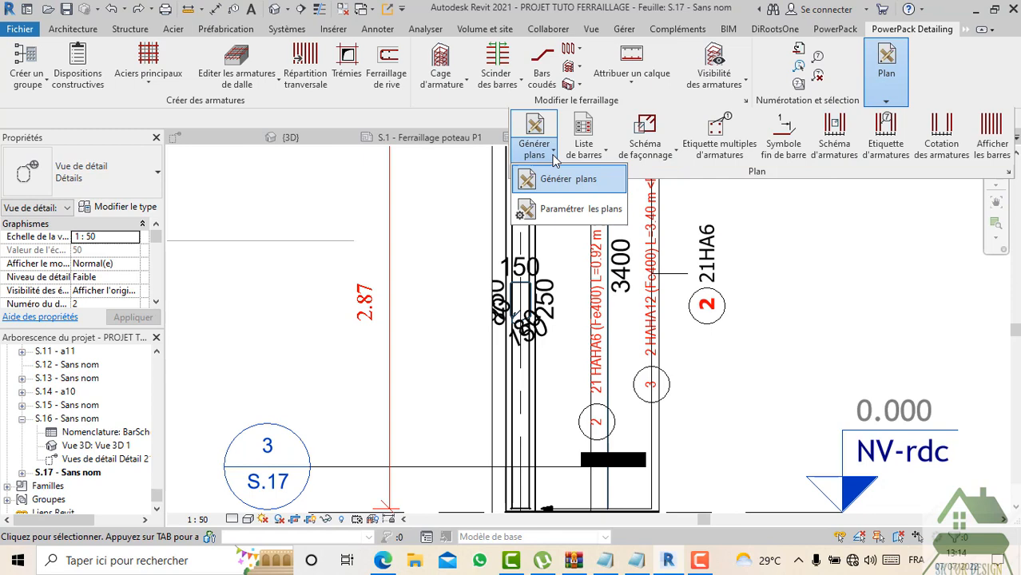
pyautogui.click(562, 210)
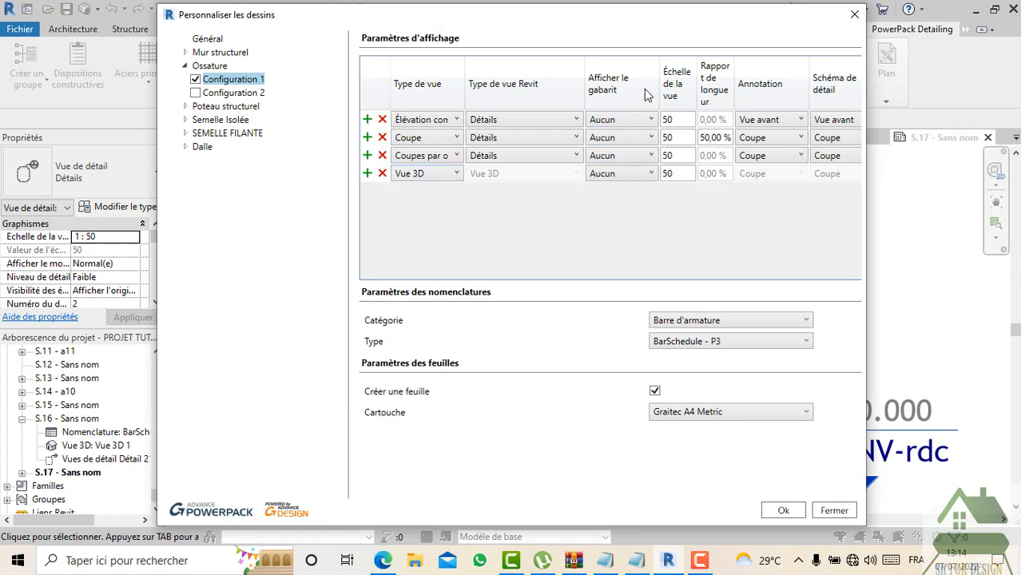
pyautogui.click(779, 126)
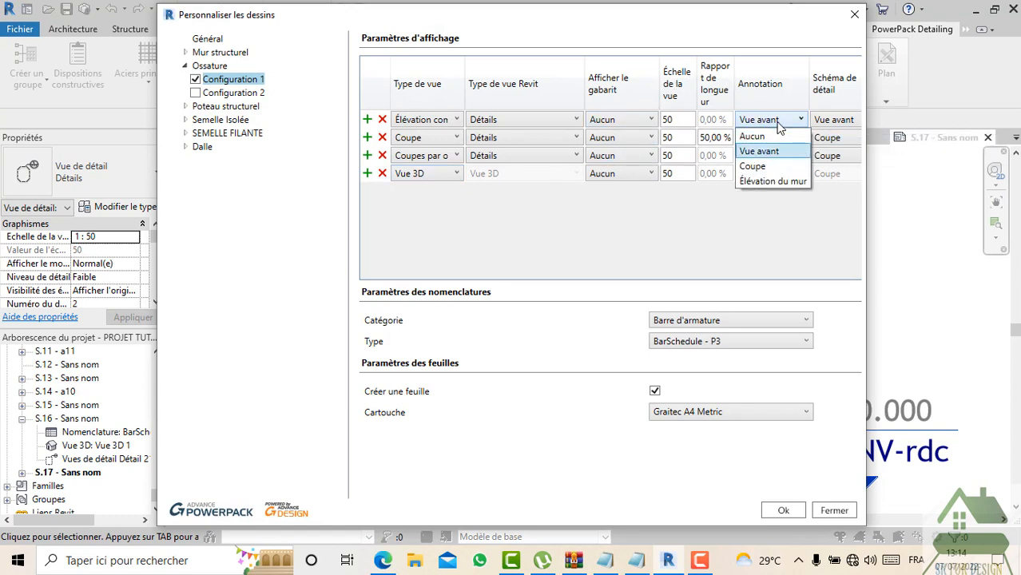
pyautogui.click(779, 126)
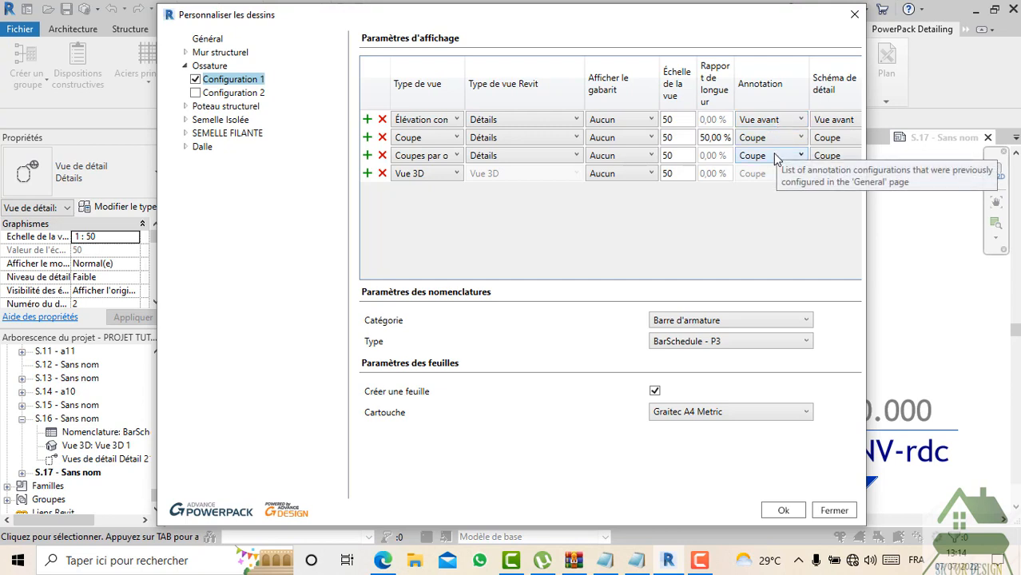
# Step: Check the Schéma de détail choices for the Poteau structurel elevation view and close the drawing settings
pyautogui.click(222, 119)
pyautogui.click(221, 111)
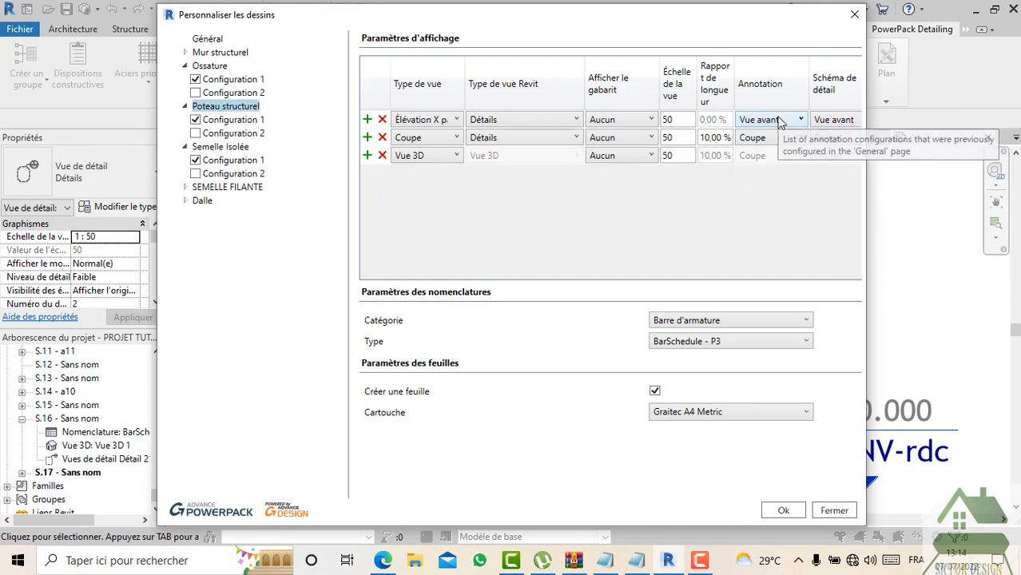
pyautogui.click(831, 120)
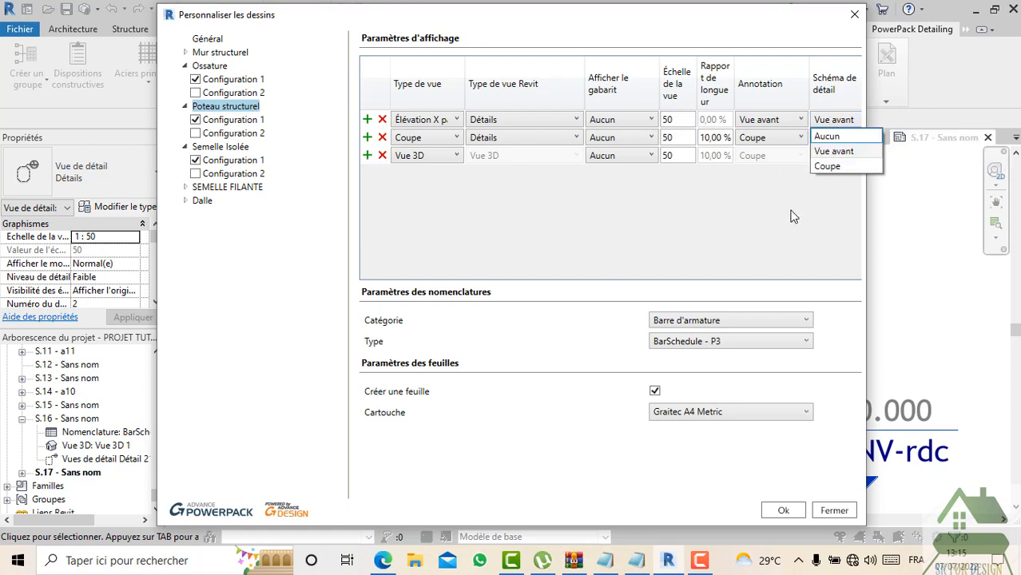
pyautogui.click(846, 17)
pyautogui.click(851, 18)
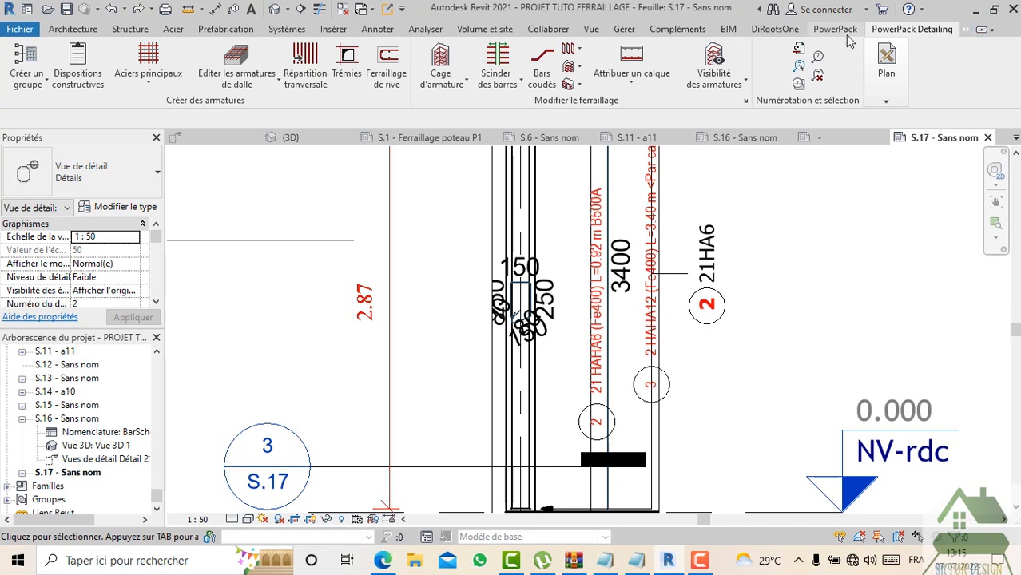
# Step: In the rebar configuration, turn off Utilisez l'annotation under Détail des armatures and apply the settings
pyautogui.click(884, 95)
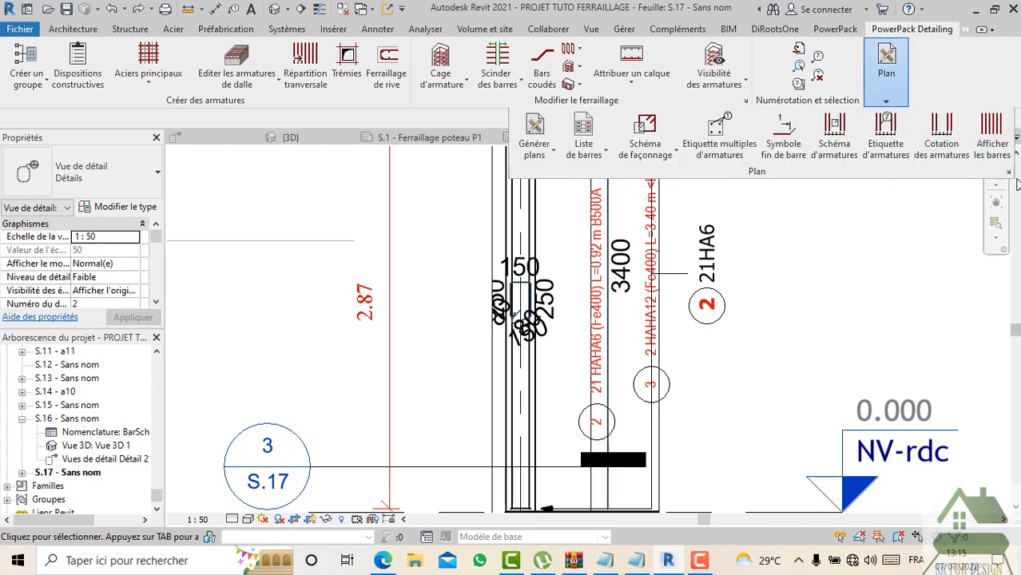
pyautogui.click(1009, 172)
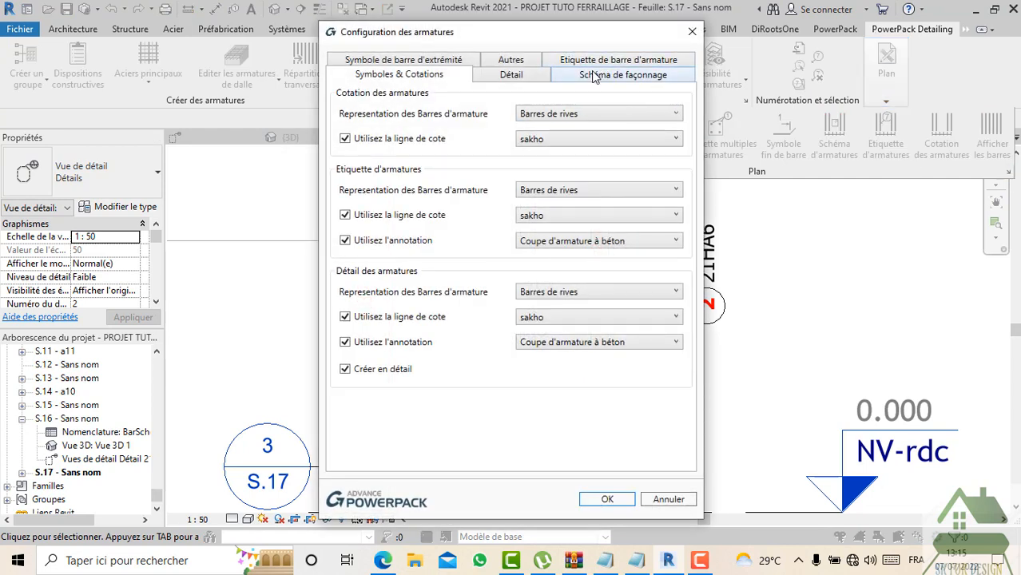
pyautogui.click(595, 77)
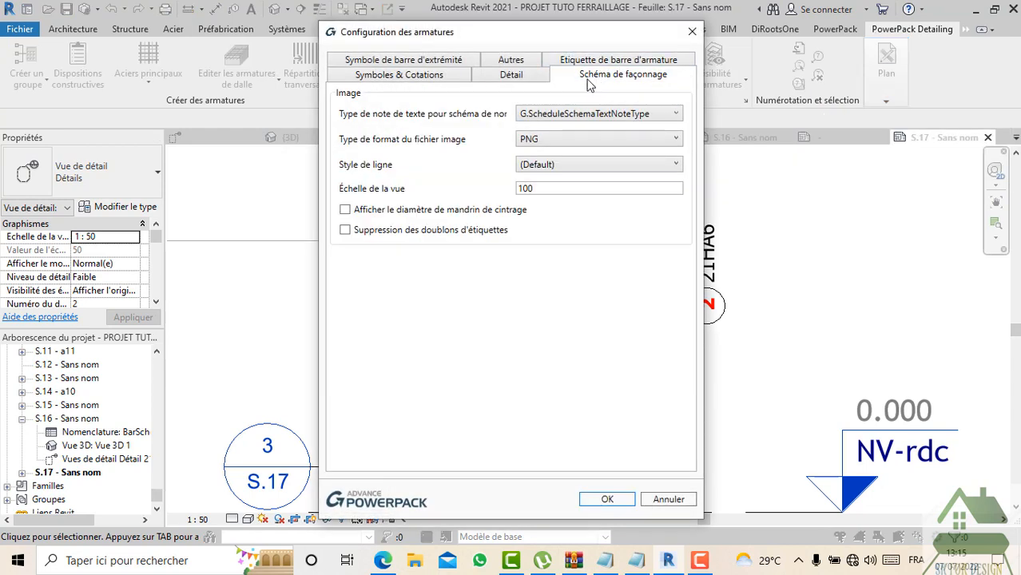
pyautogui.click(429, 77)
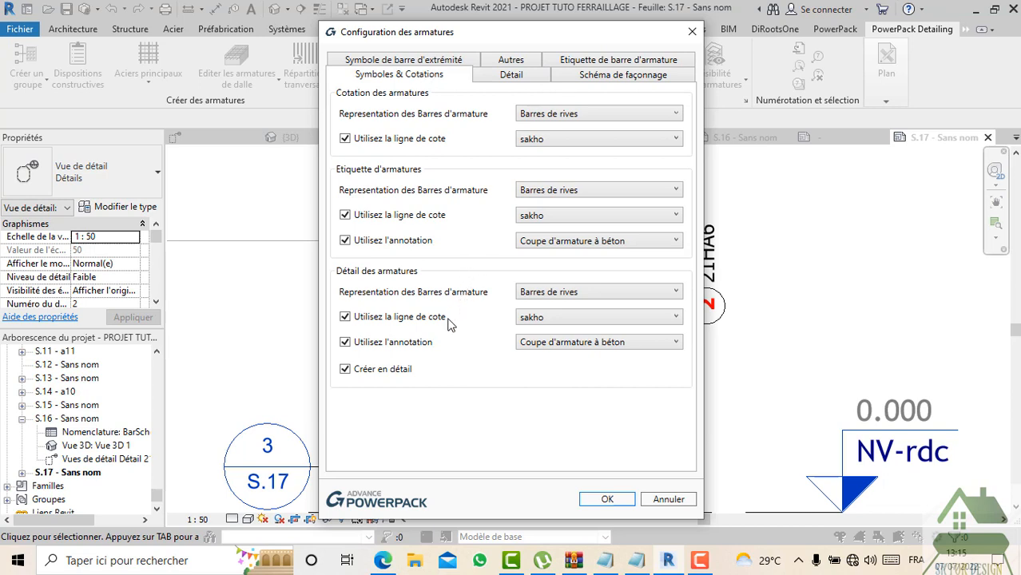
pyautogui.click(345, 342)
pyautogui.click(532, 344)
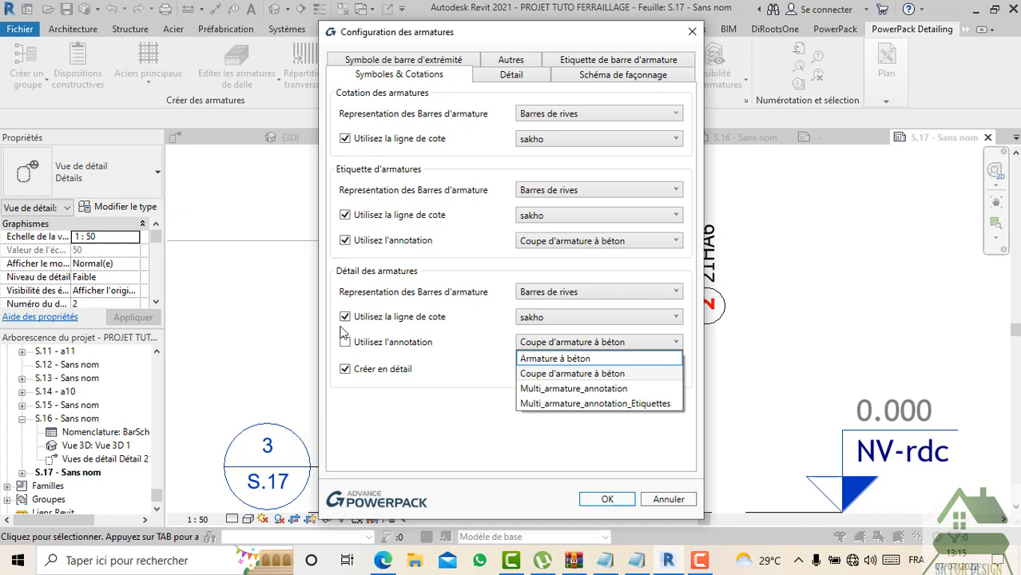
pyautogui.click(598, 500)
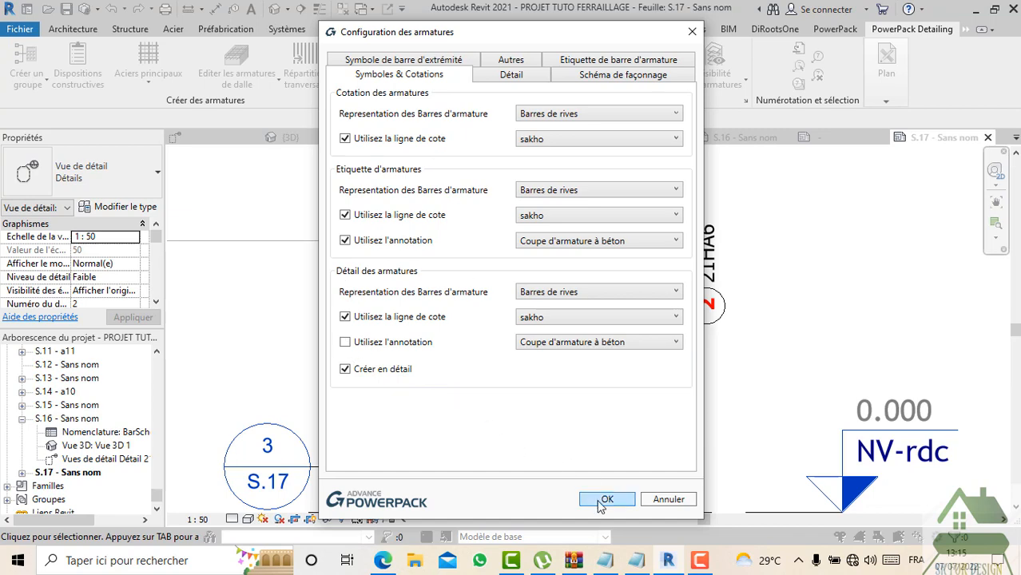
pyautogui.click(603, 501)
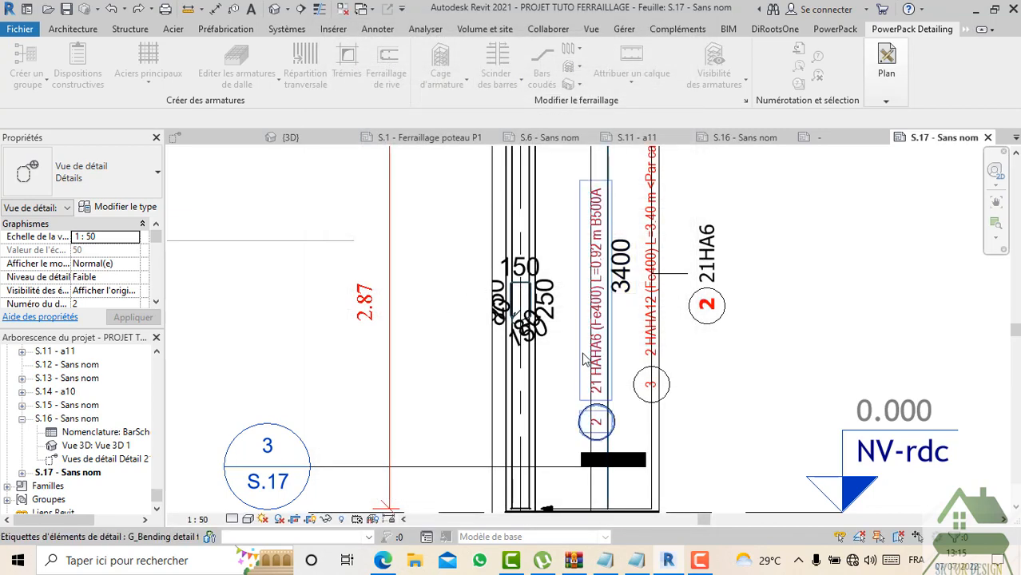
pyautogui.scroll(-4, 586, 360)
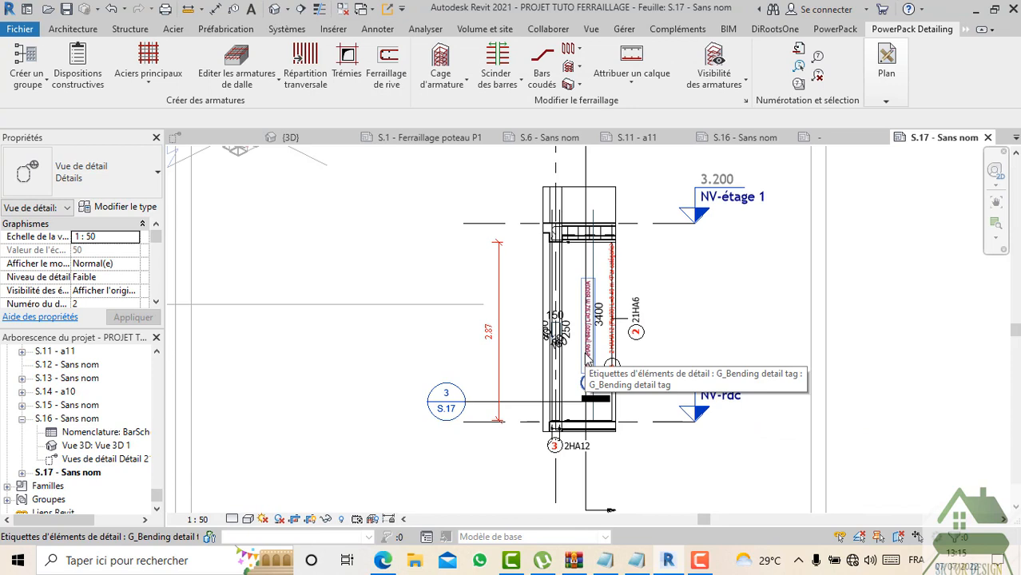